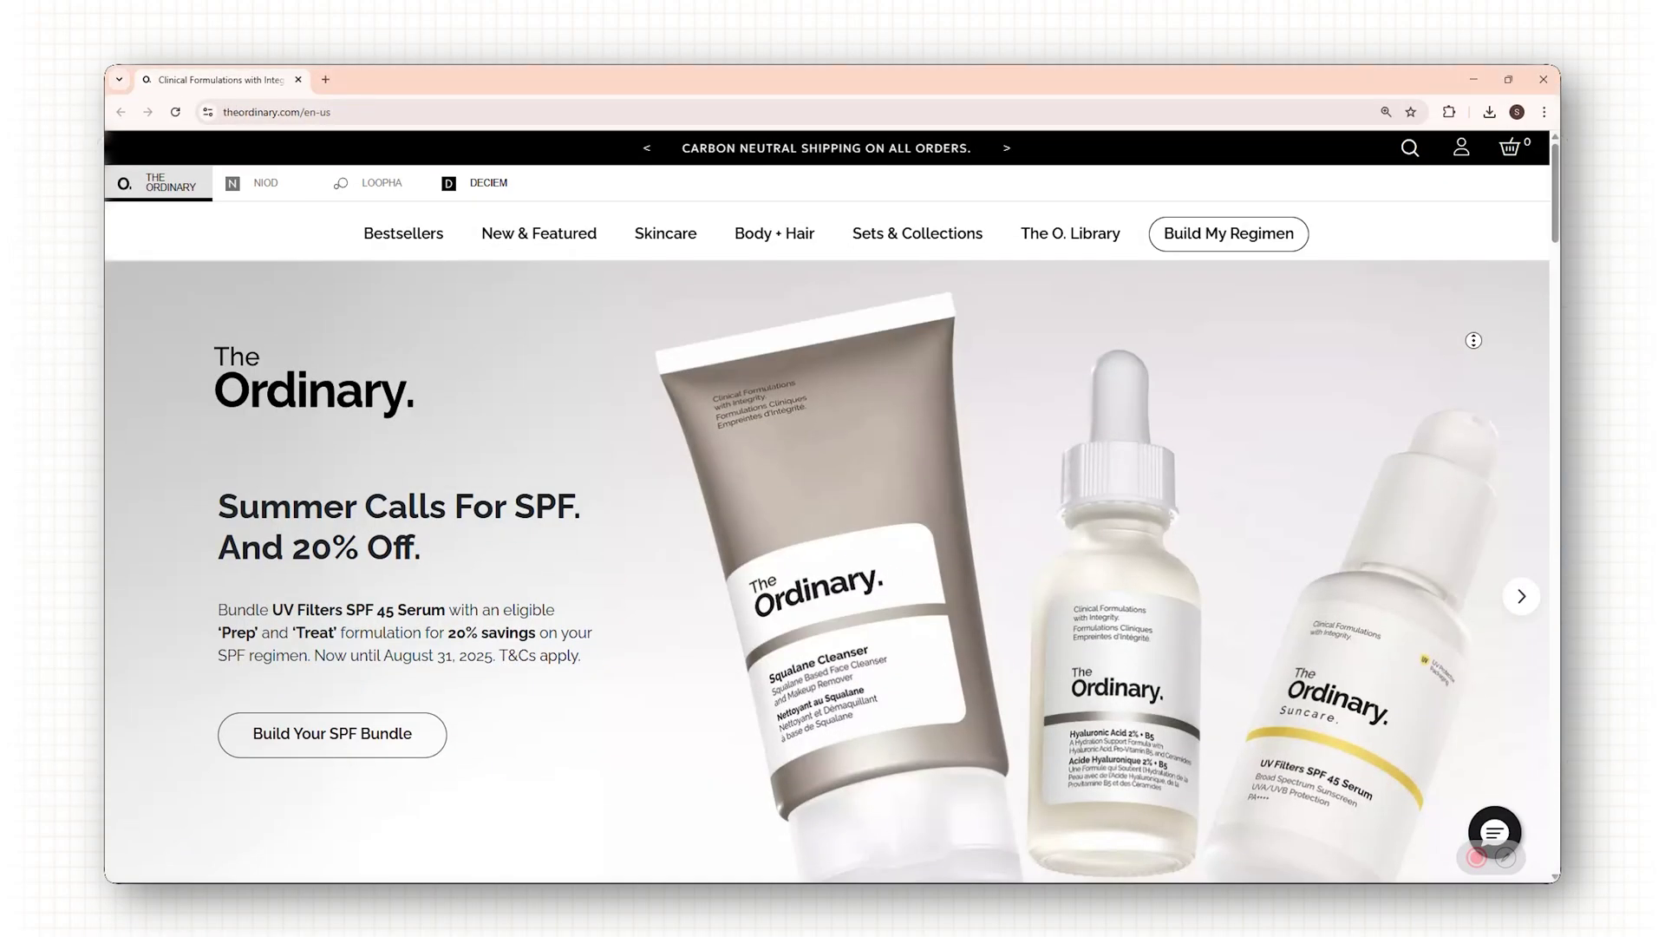
# Scroll The Ordinary homepage and advance the bestsellers carousel three times.
pyautogui.scroll(-2, 1483, 372)
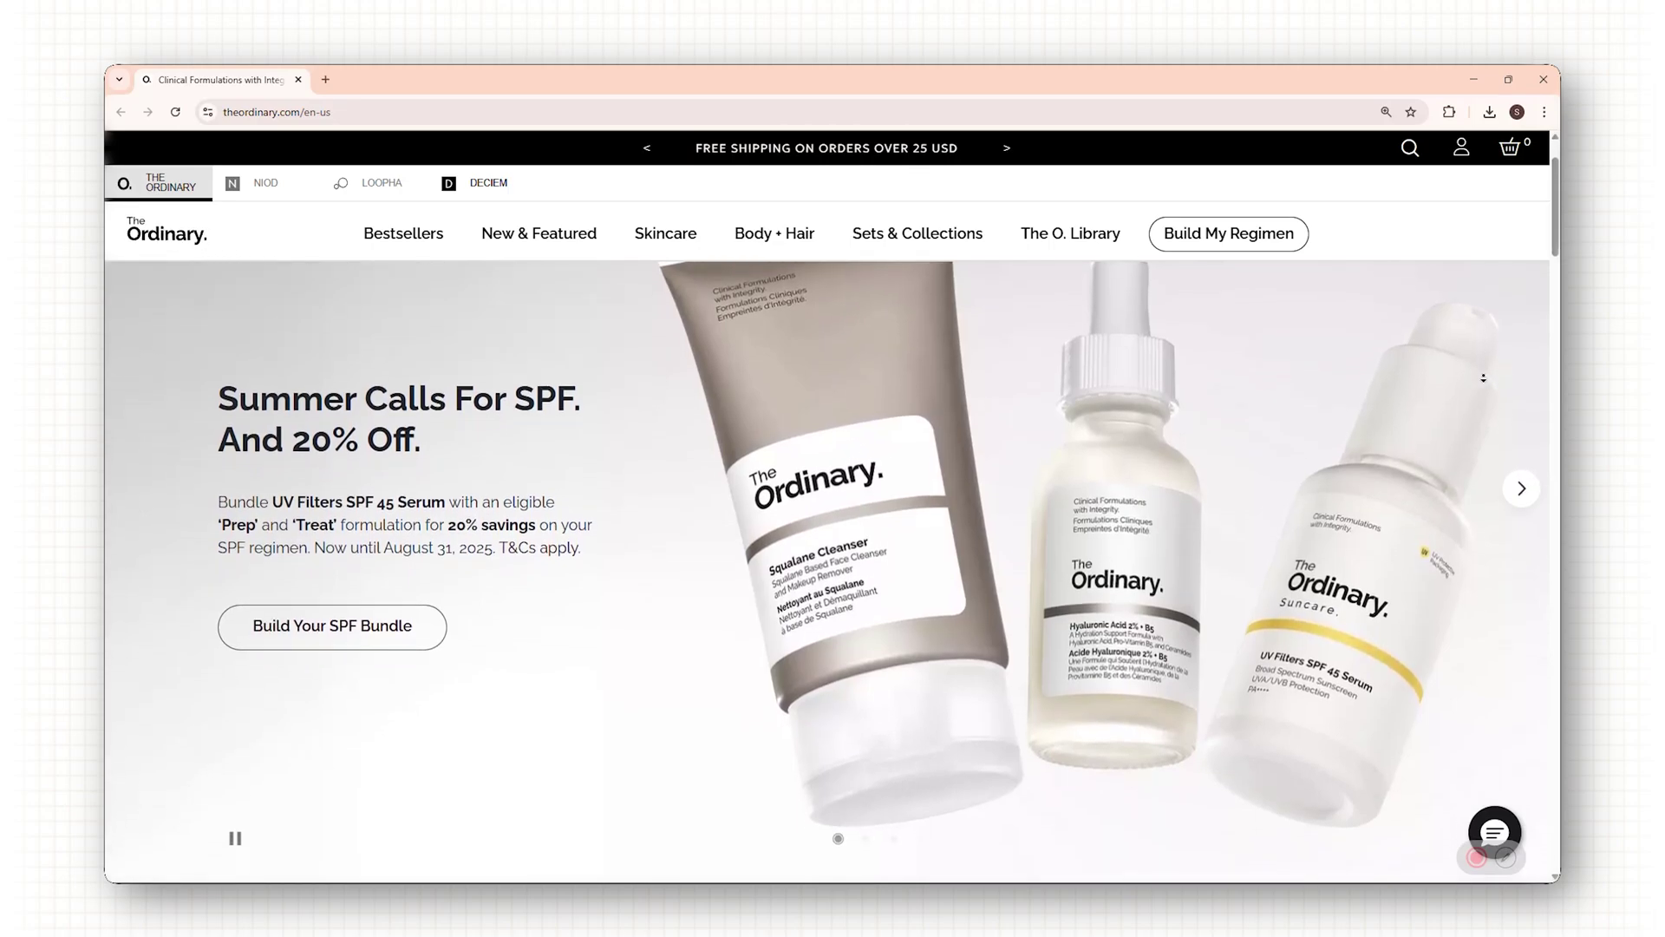
pyautogui.scroll(-5, 1483, 379)
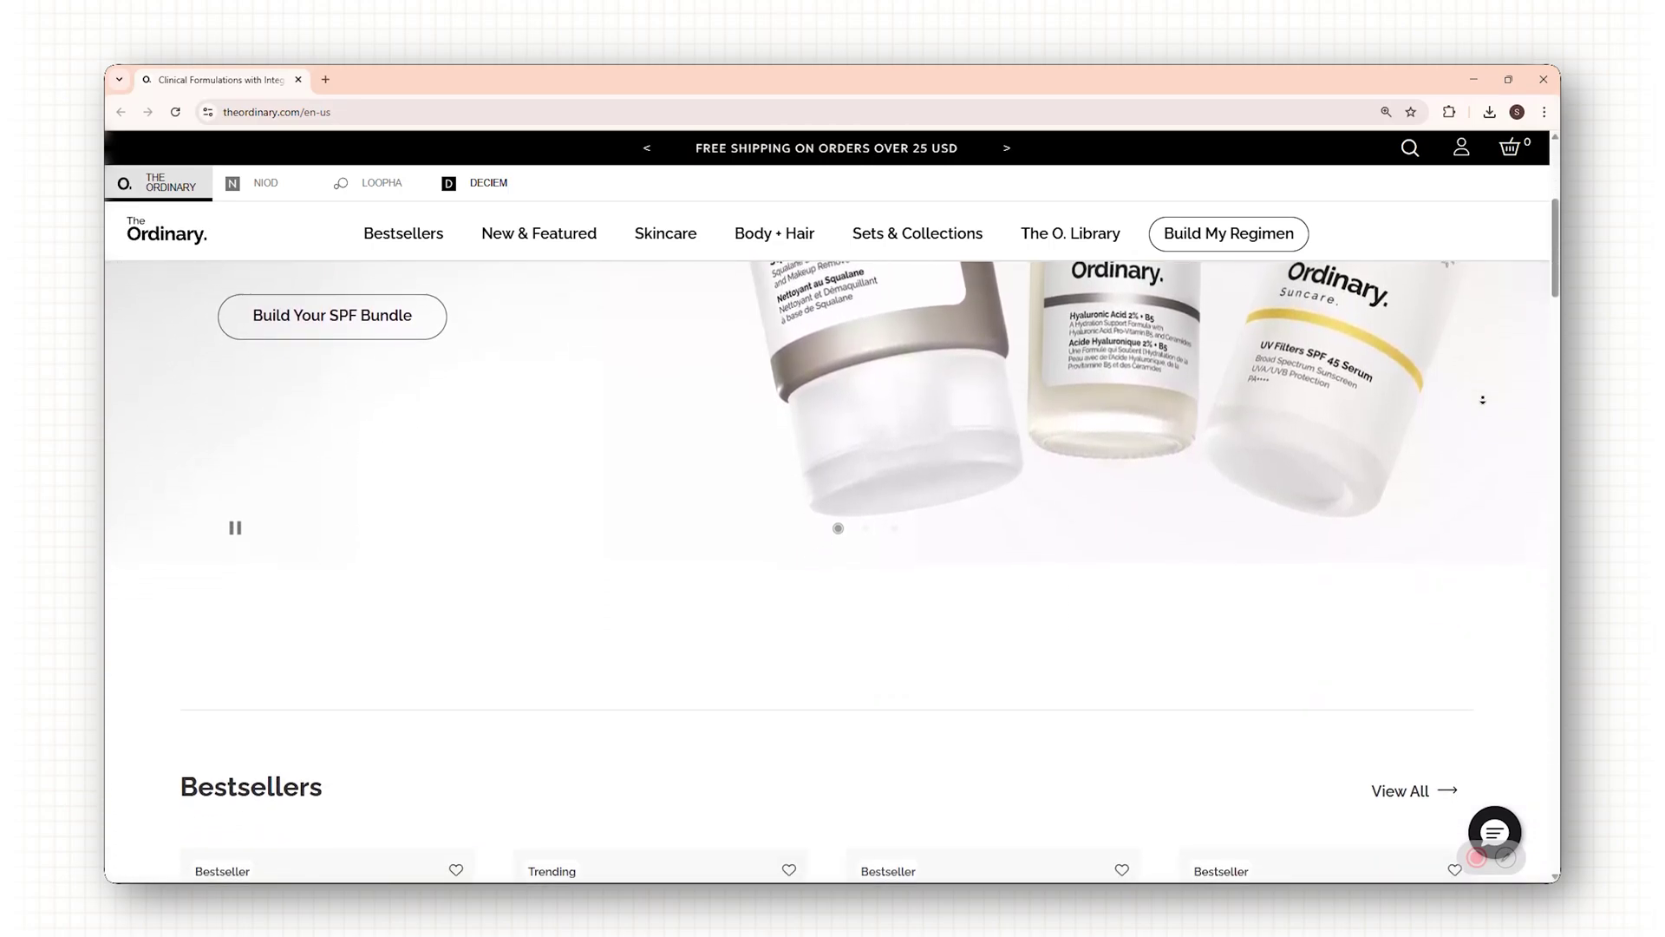
pyautogui.scroll(-3, 1483, 400)
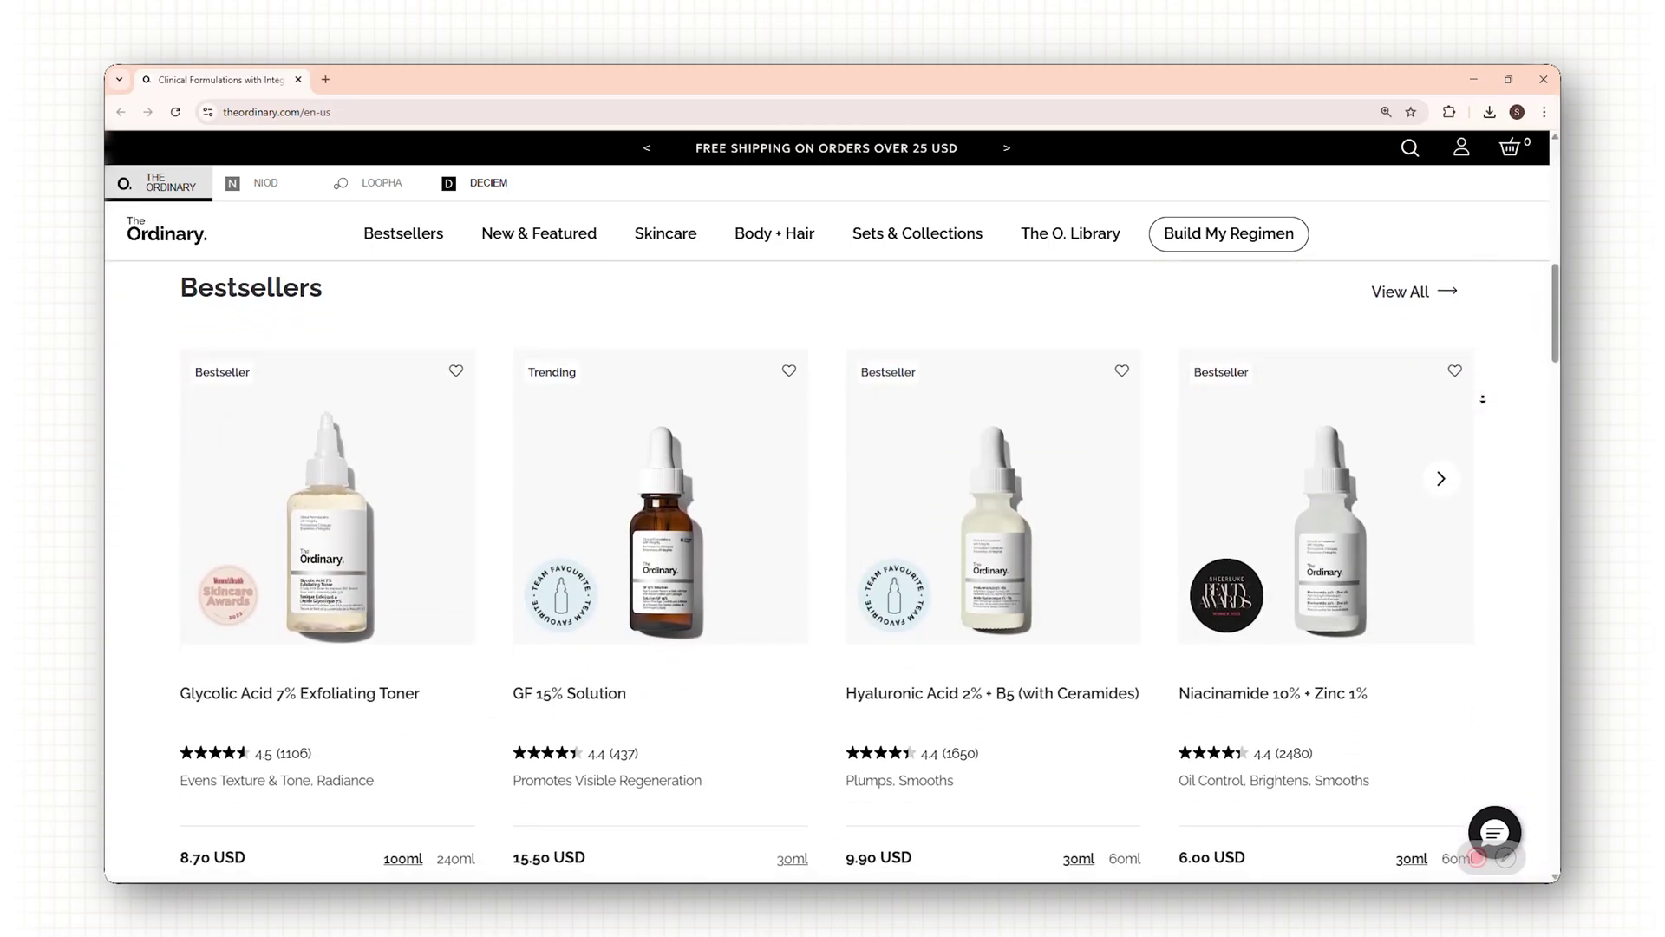
pyautogui.click(1444, 422)
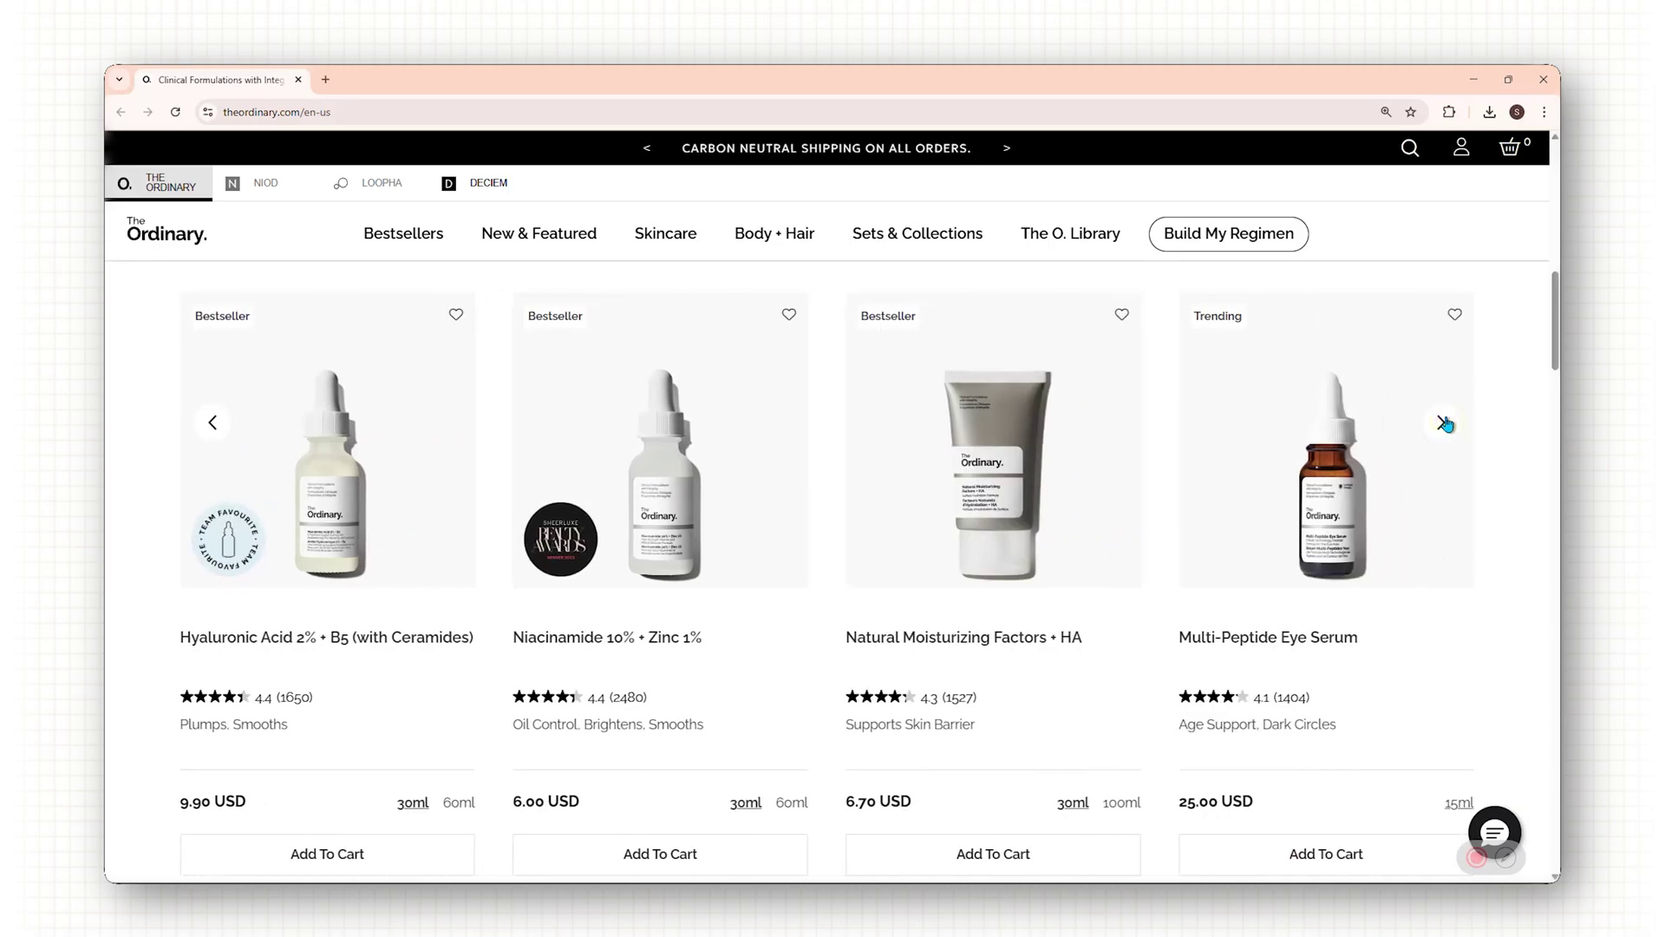
pyautogui.click(1445, 422)
pyautogui.click(1445, 422)
pyautogui.click(1444, 423)
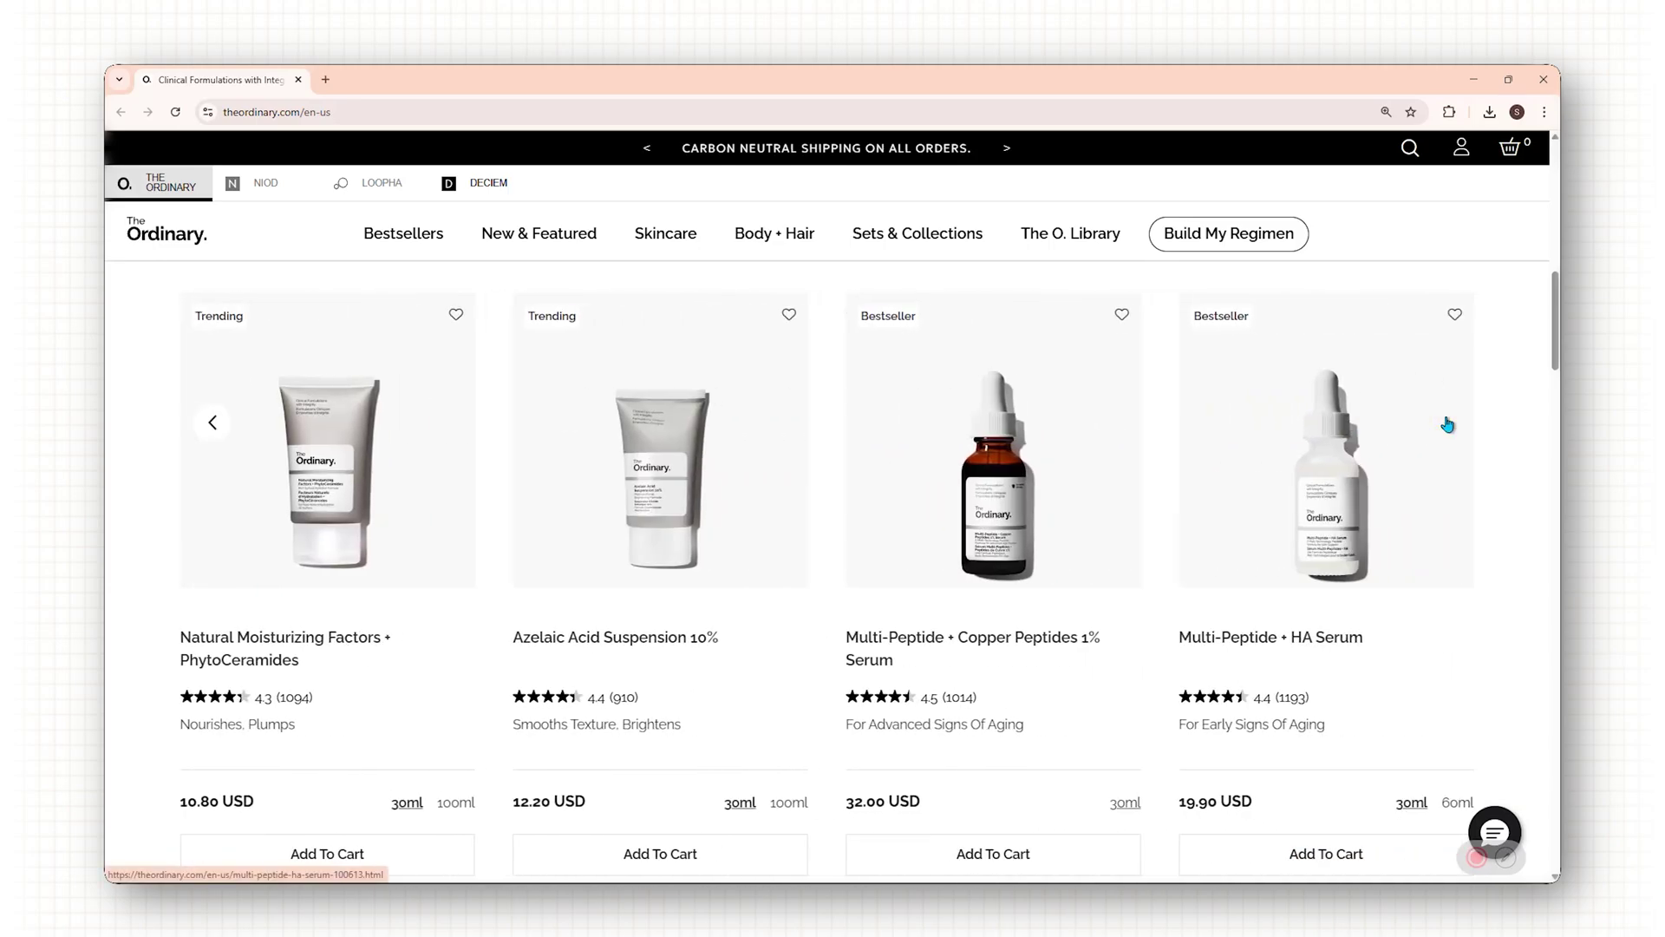
# Open the Multi-Peptide + HA Serum product page and scroll through it.
pyautogui.click(1448, 424)
pyautogui.scroll(-3, 1166, 569)
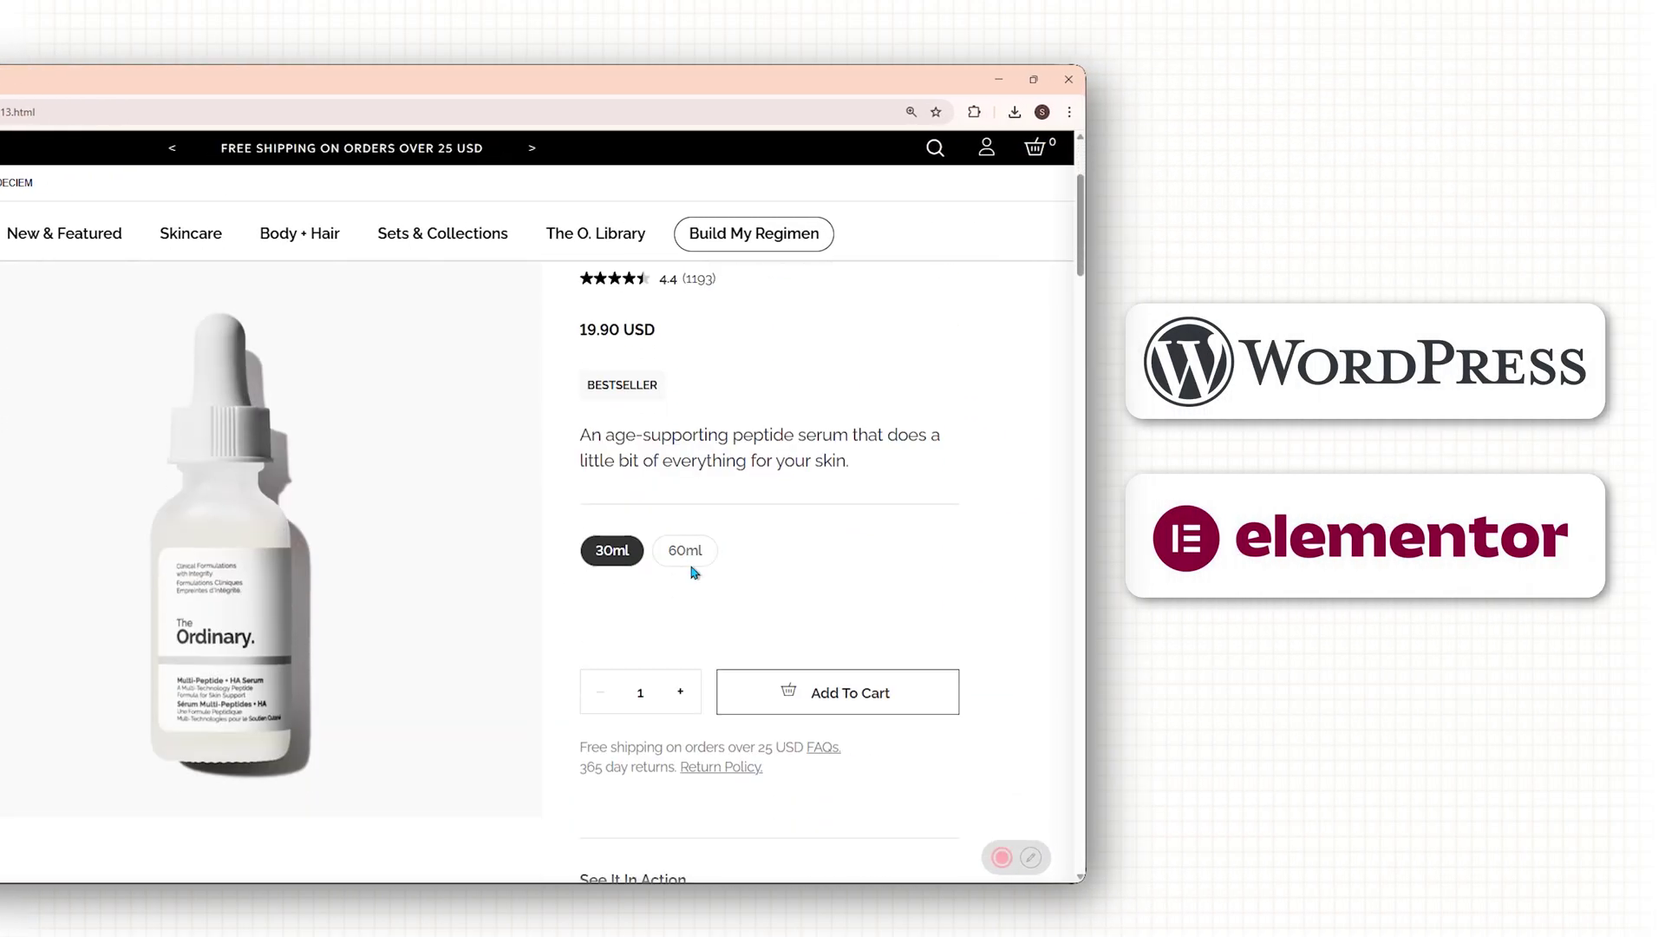
pyautogui.scroll(-1, 584, 563)
pyautogui.scroll(4, 583, 563)
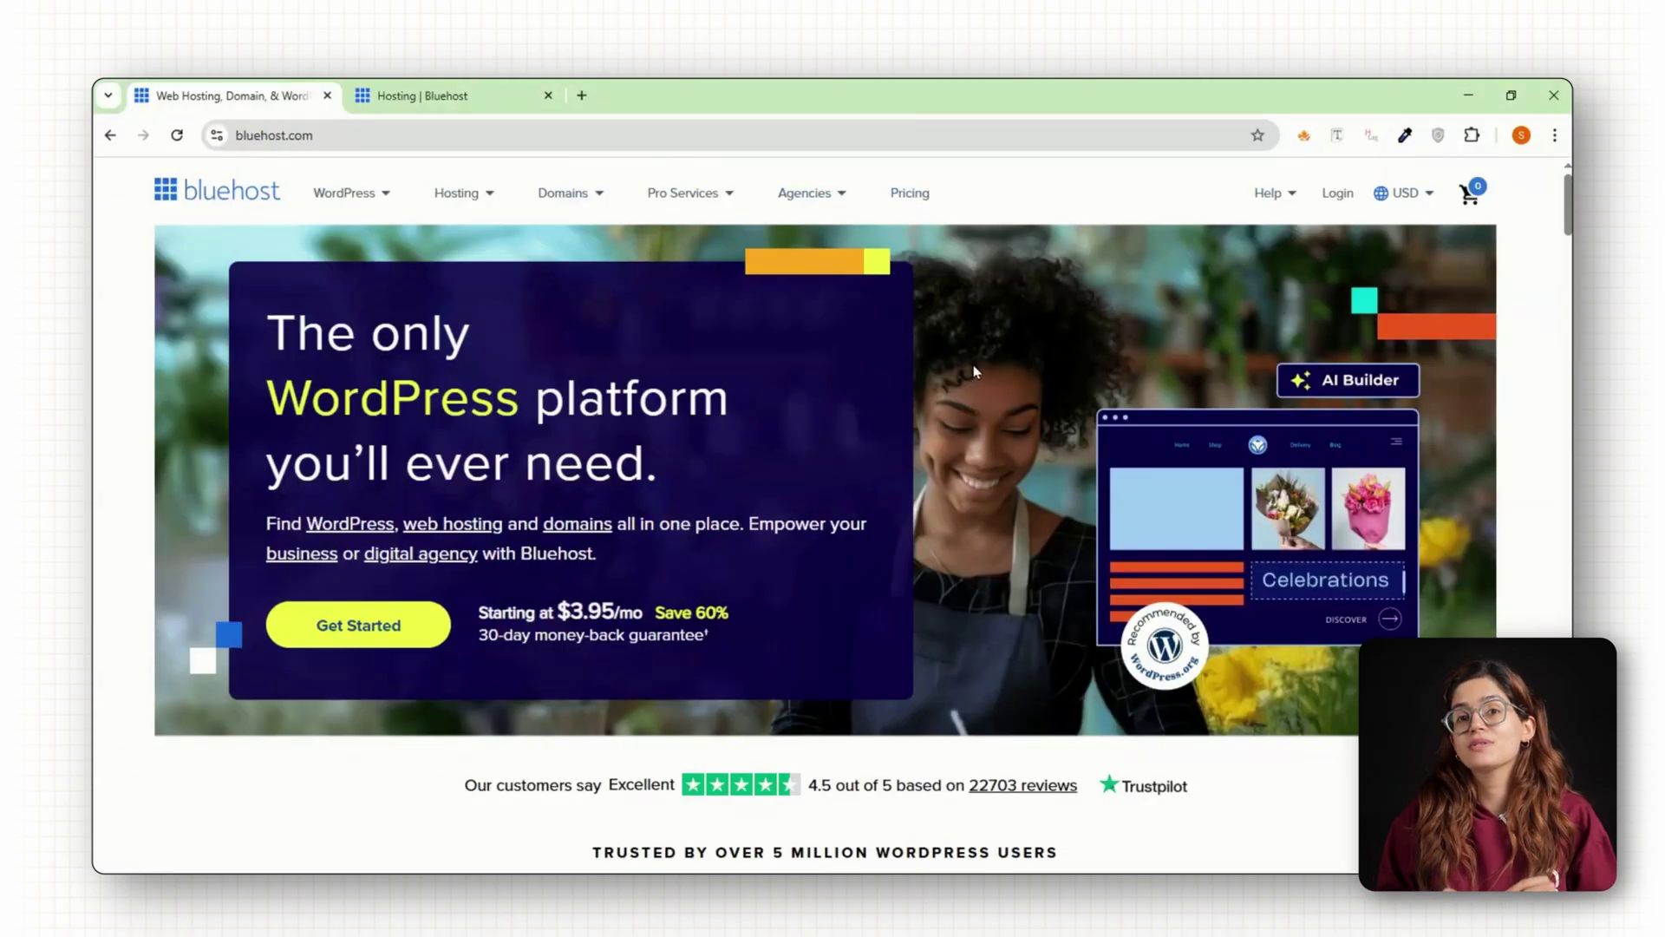
# Open Bluehost's Web Hosting page in a new tab from the Hosting menu.
pyautogui.scroll(-5, 974, 372)
pyautogui.scroll(5, 973, 372)
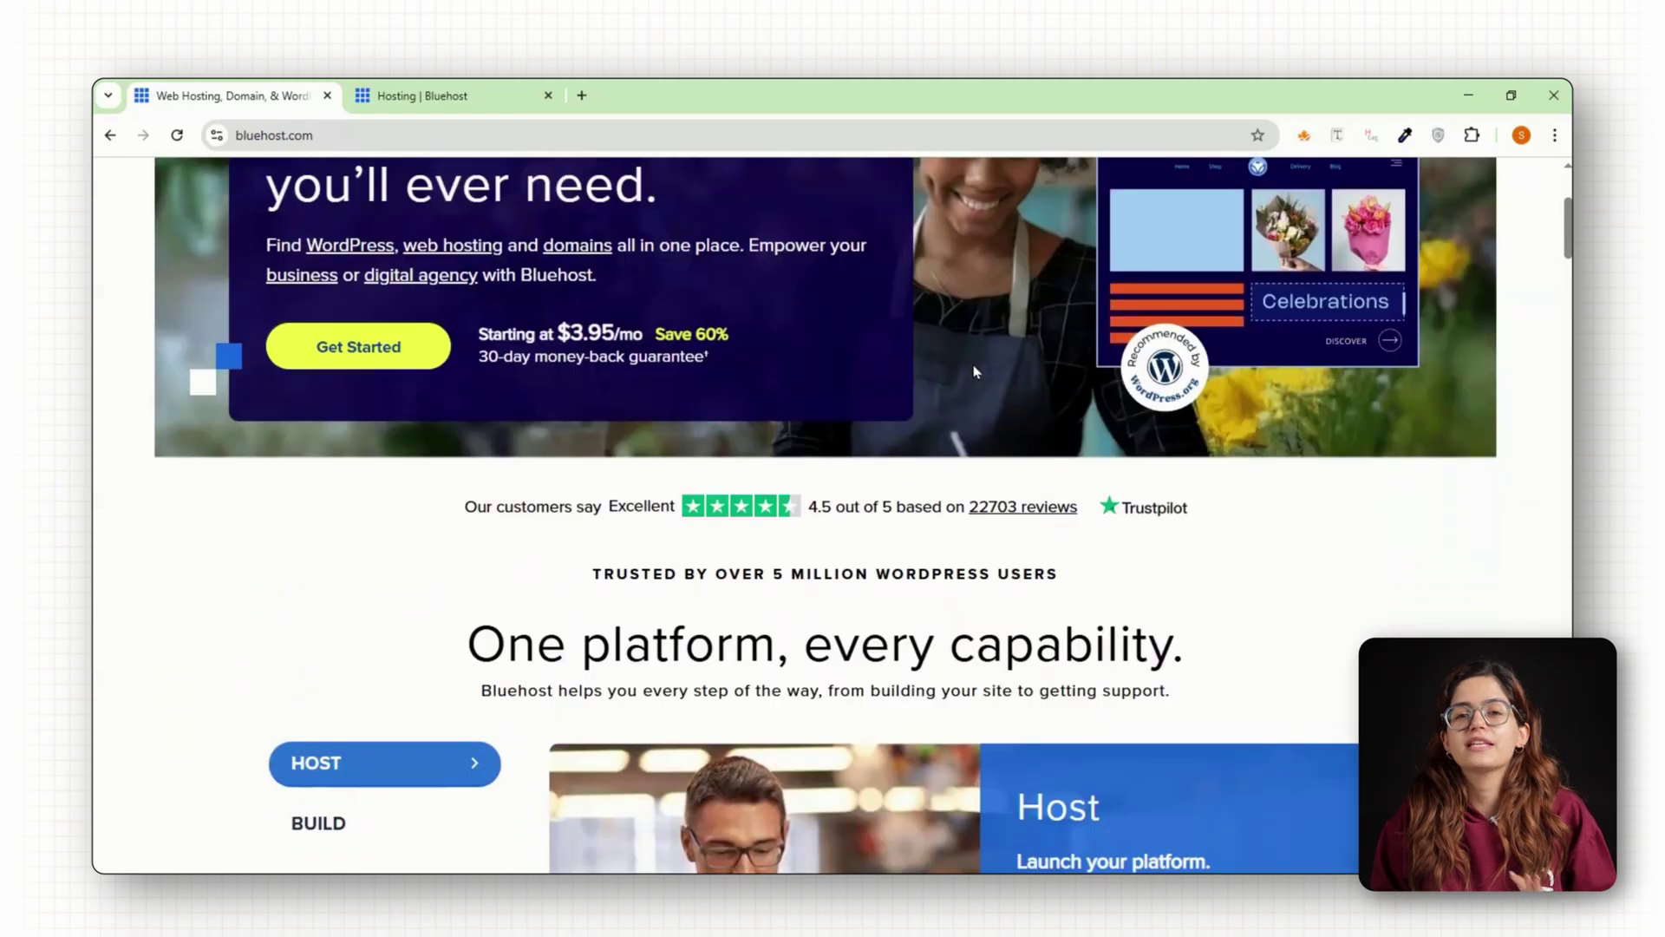
pyautogui.click(464, 194)
pyautogui.rightClick(363, 305)
pyautogui.click(401, 327)
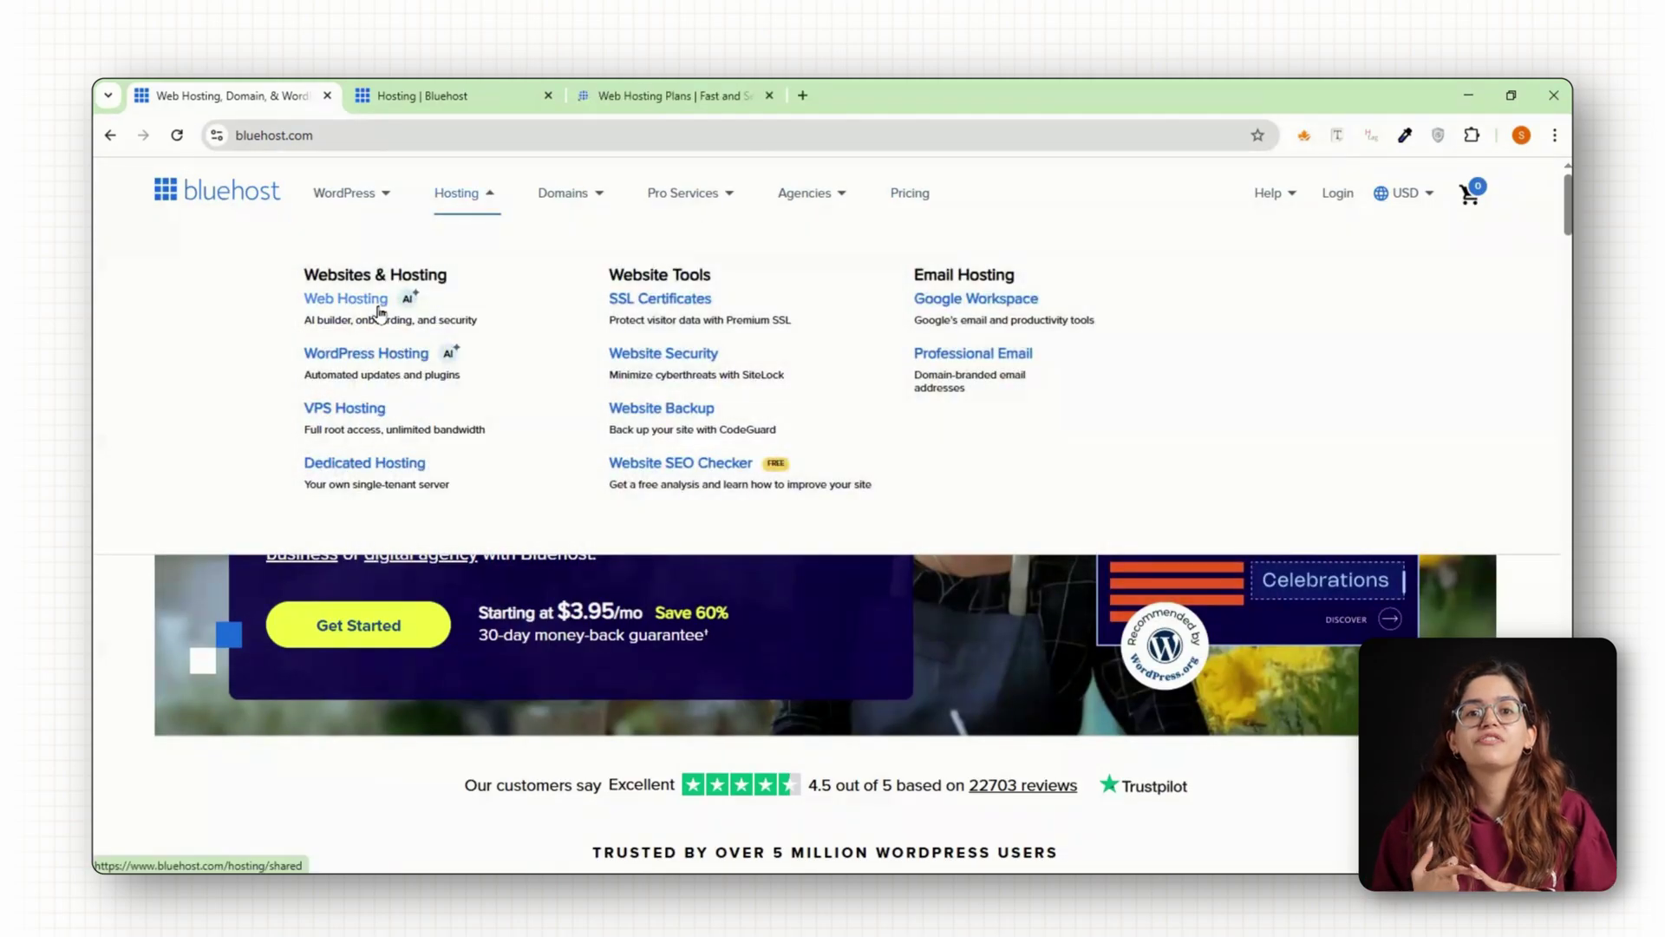
pyautogui.hotkey('ctrl', 'Tab')
# Compare the hosting plans and choose Choice Plus.
pyautogui.scroll(-6, 894, 602)
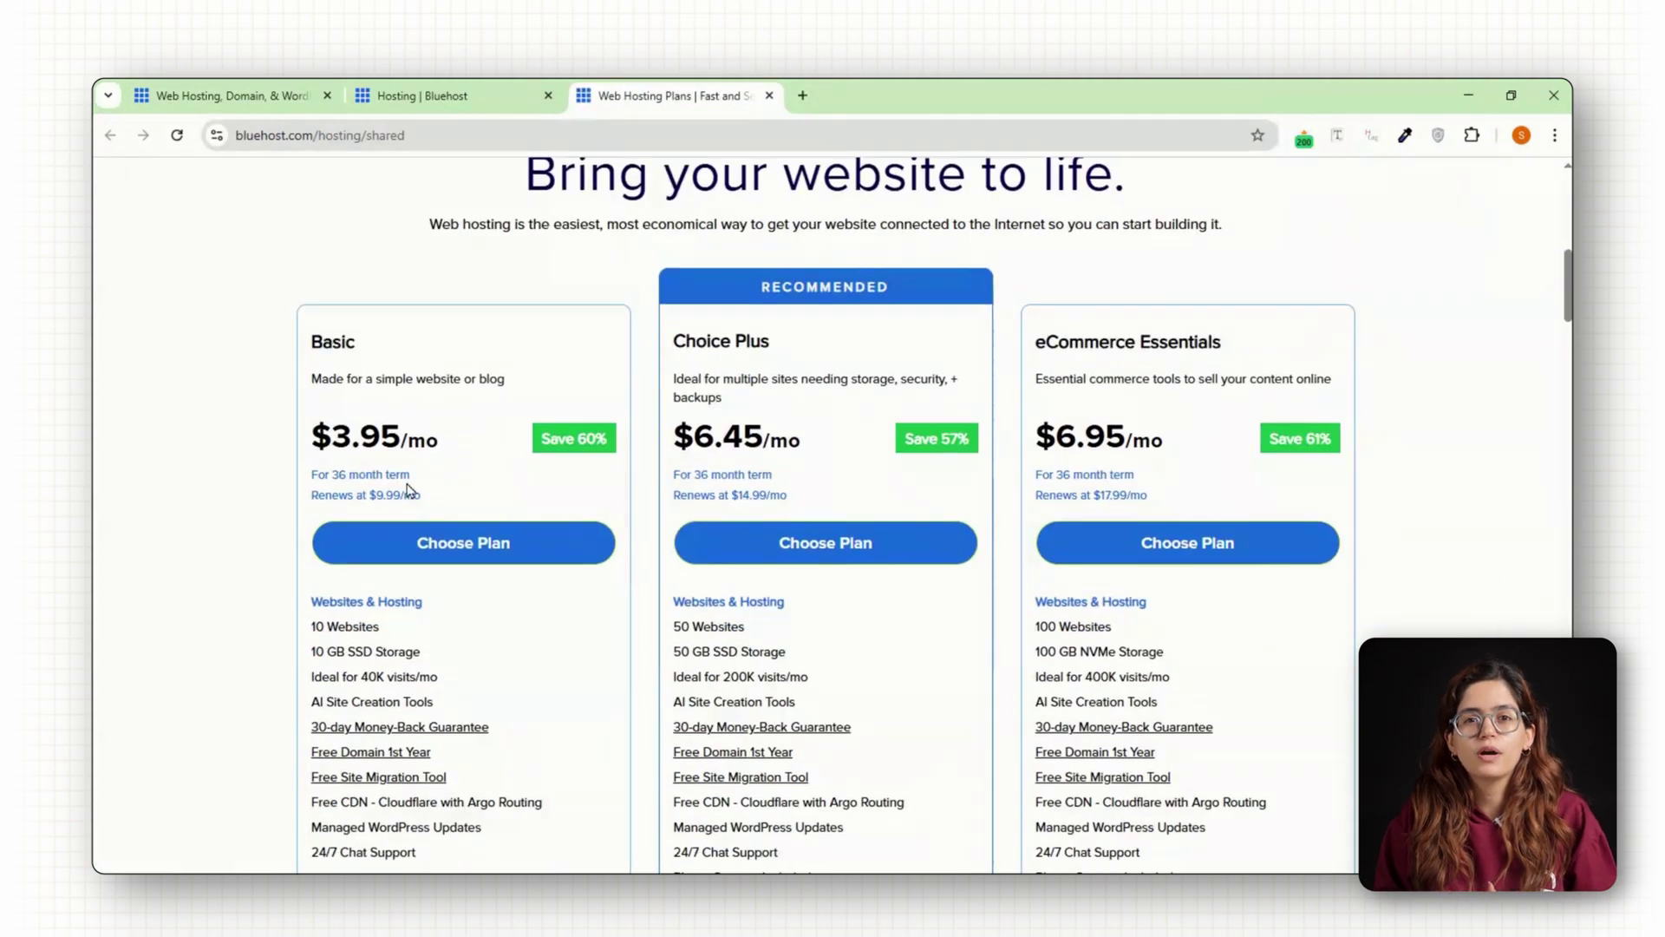
pyautogui.moveTo(314, 449); pyautogui.dragTo(460, 444)
pyautogui.click(460, 444)
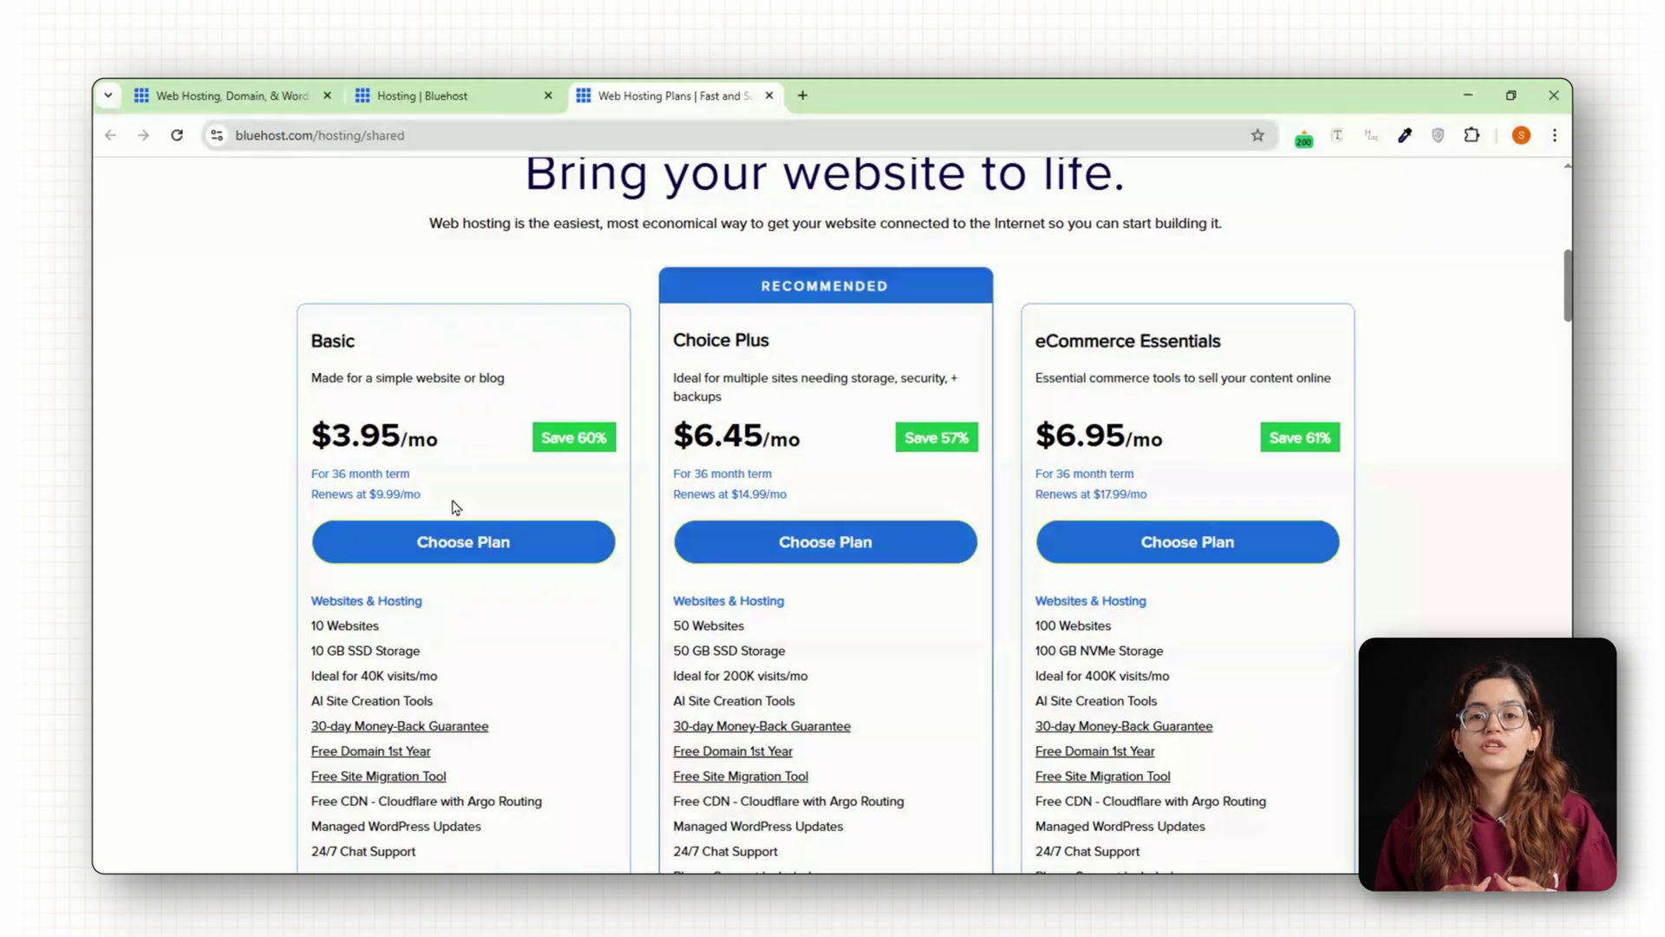
pyautogui.scroll(-3, 314, 355)
pyautogui.scroll(4, 400, 353)
pyautogui.click(803, 631)
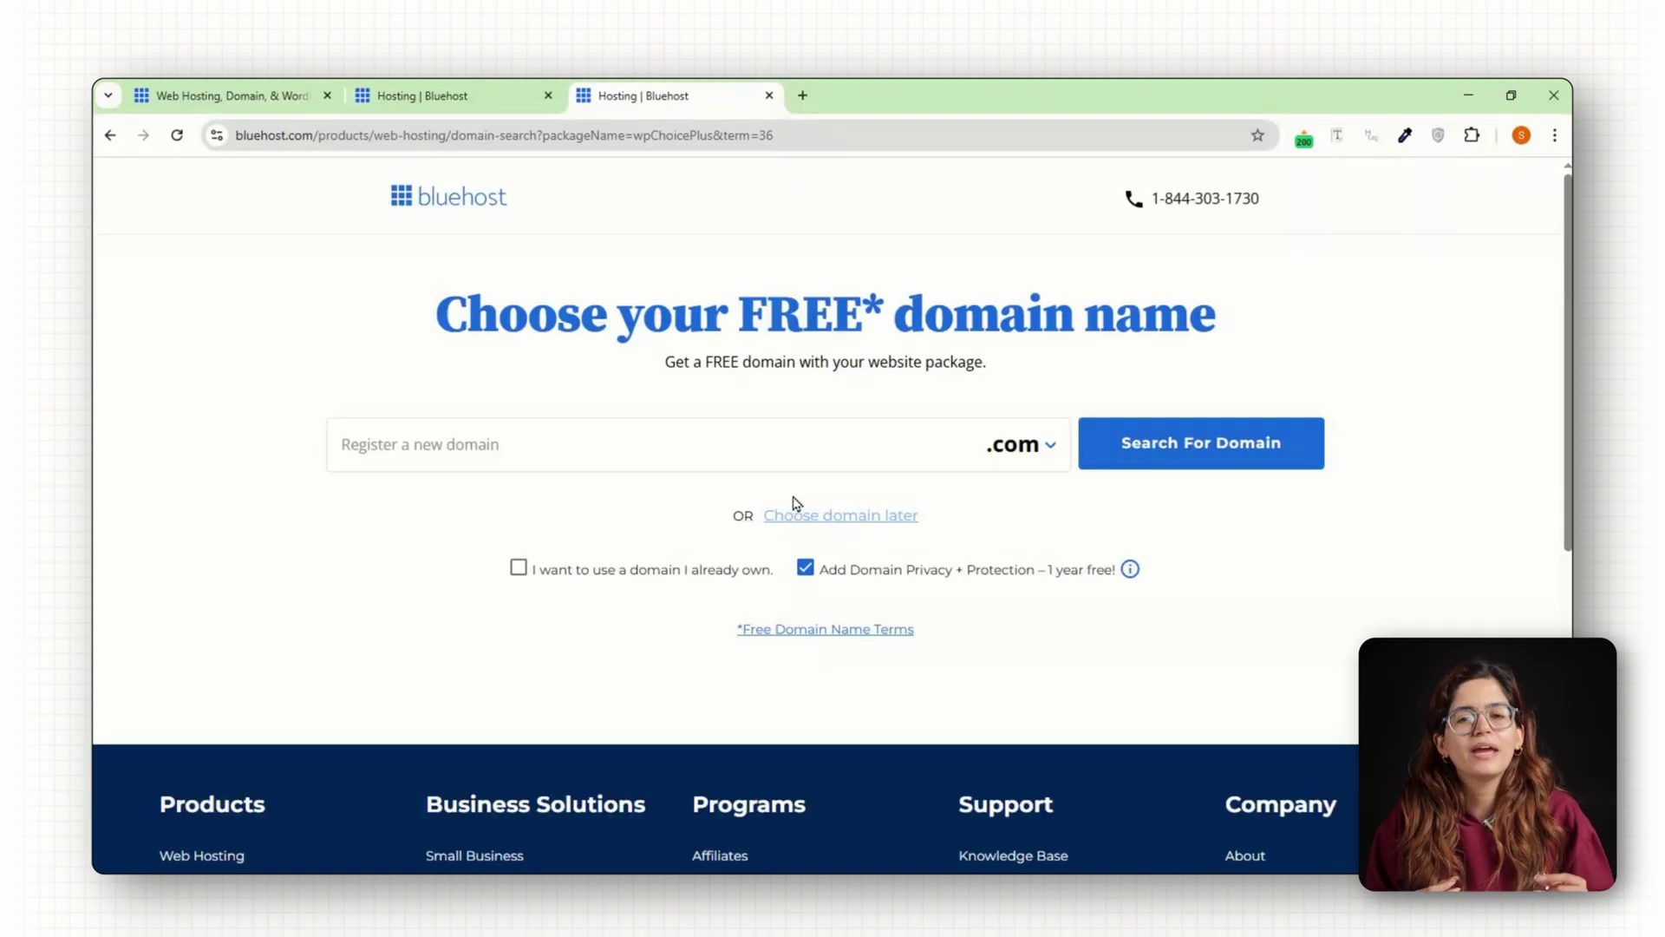
# Search for the glowleafbeauty domain and continue to checkout with it.
pyautogui.click(434, 444)
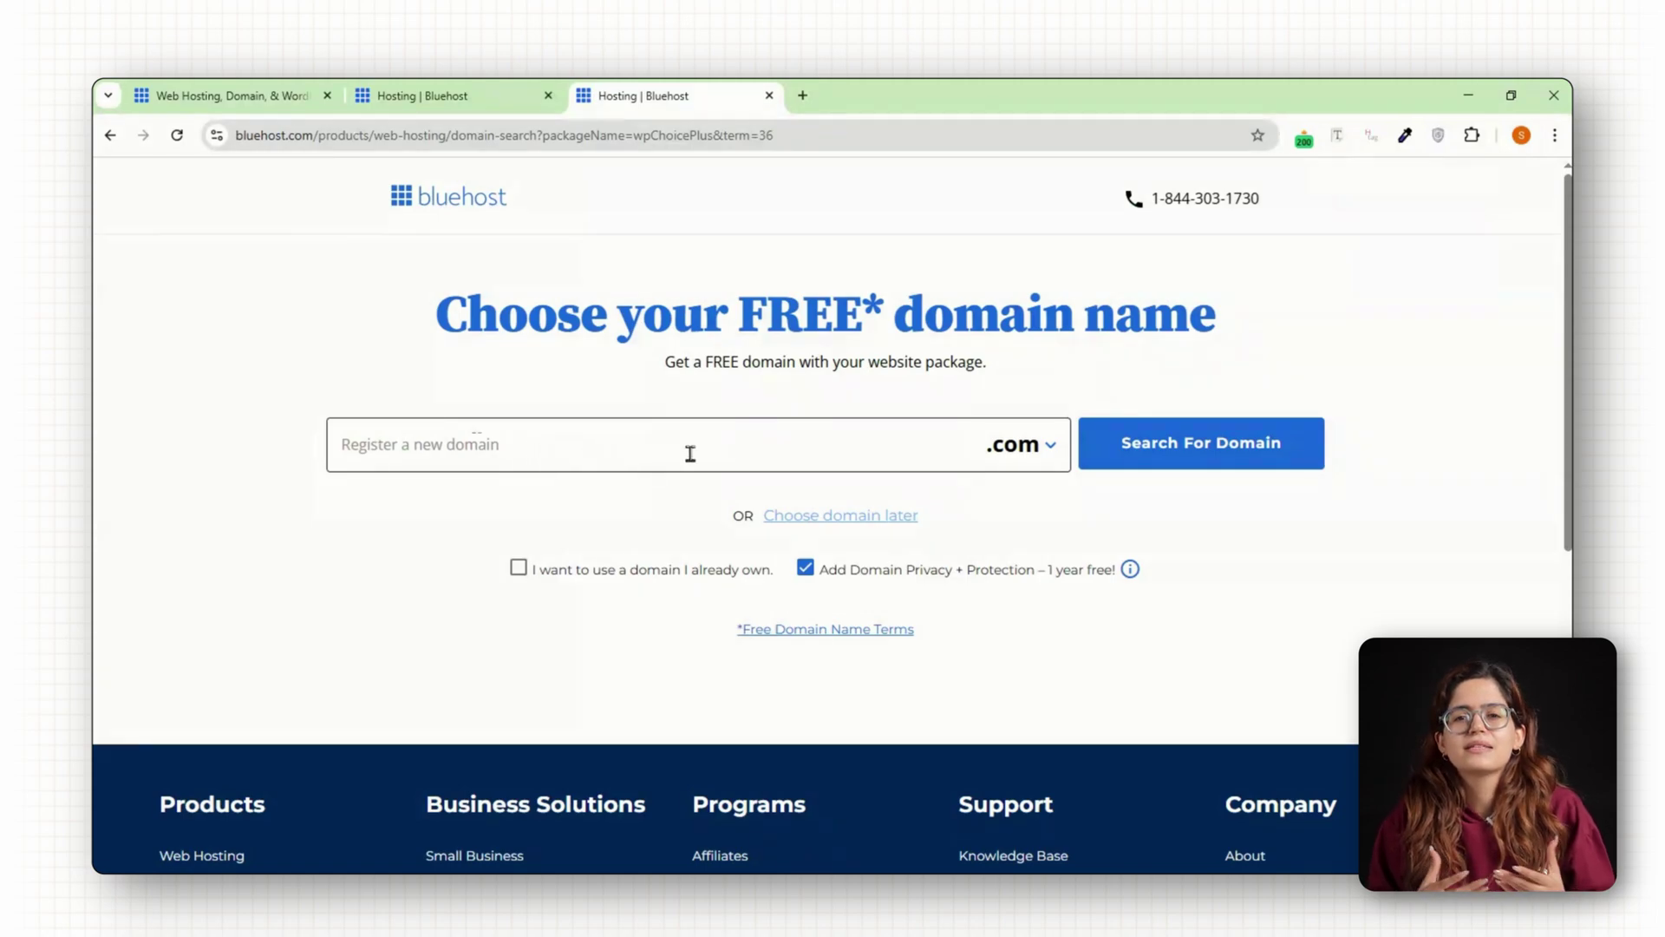
pyautogui.write('glowleafbeaut')
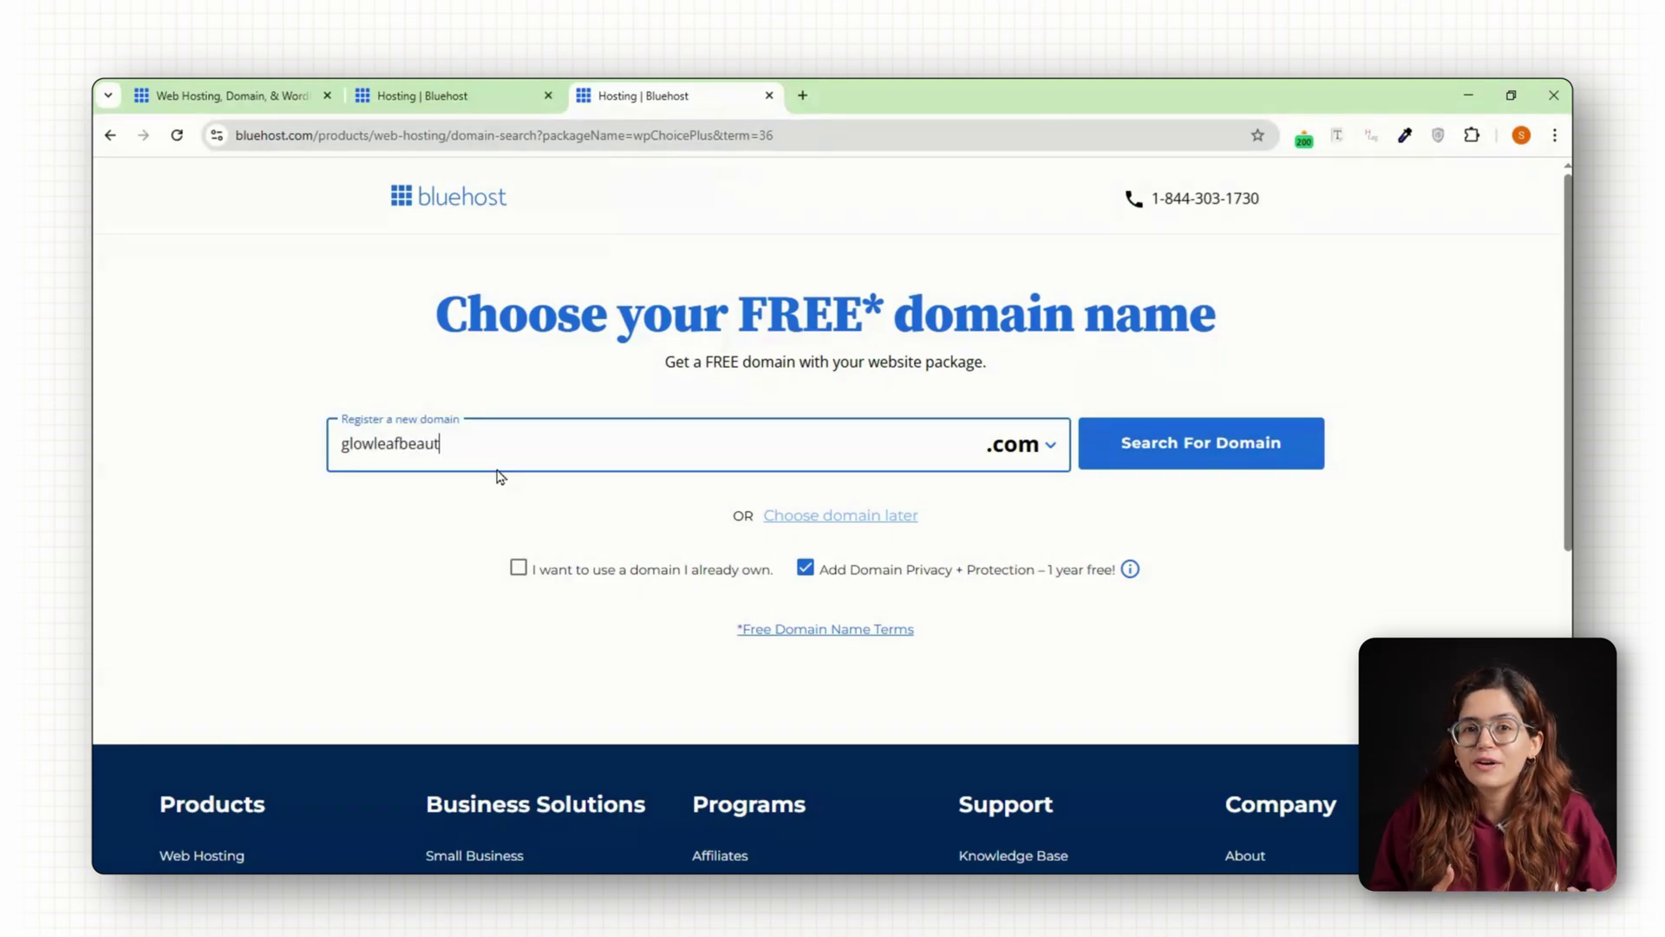
pyautogui.write('y')
pyautogui.click(1201, 443)
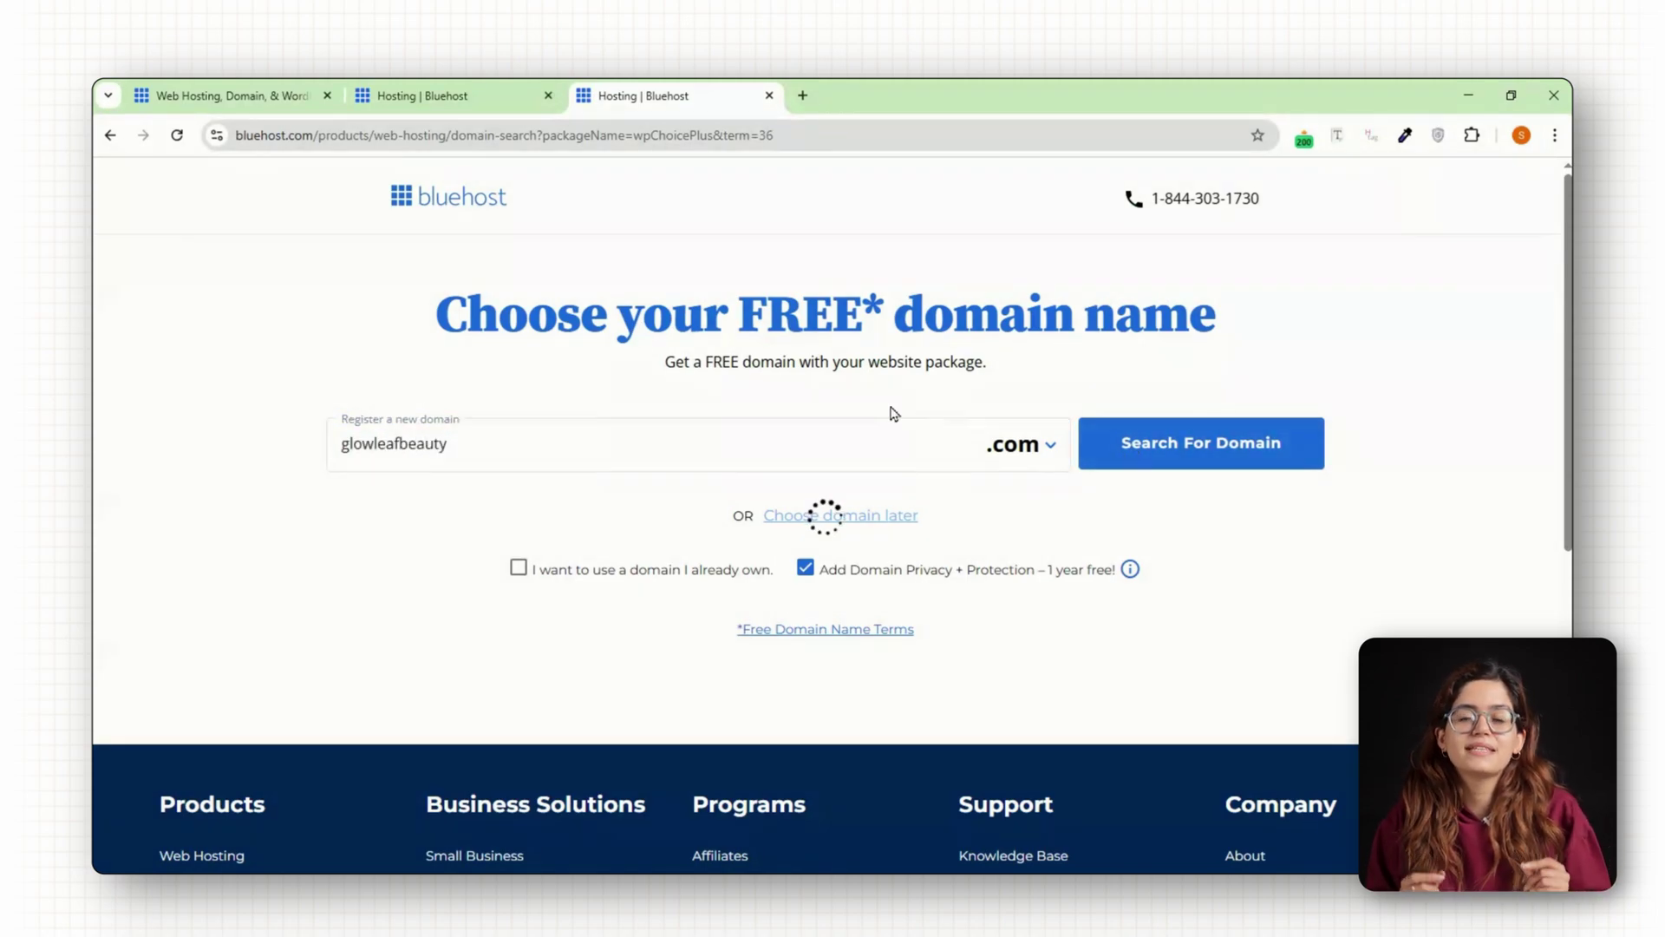
pyautogui.click(1052, 650)
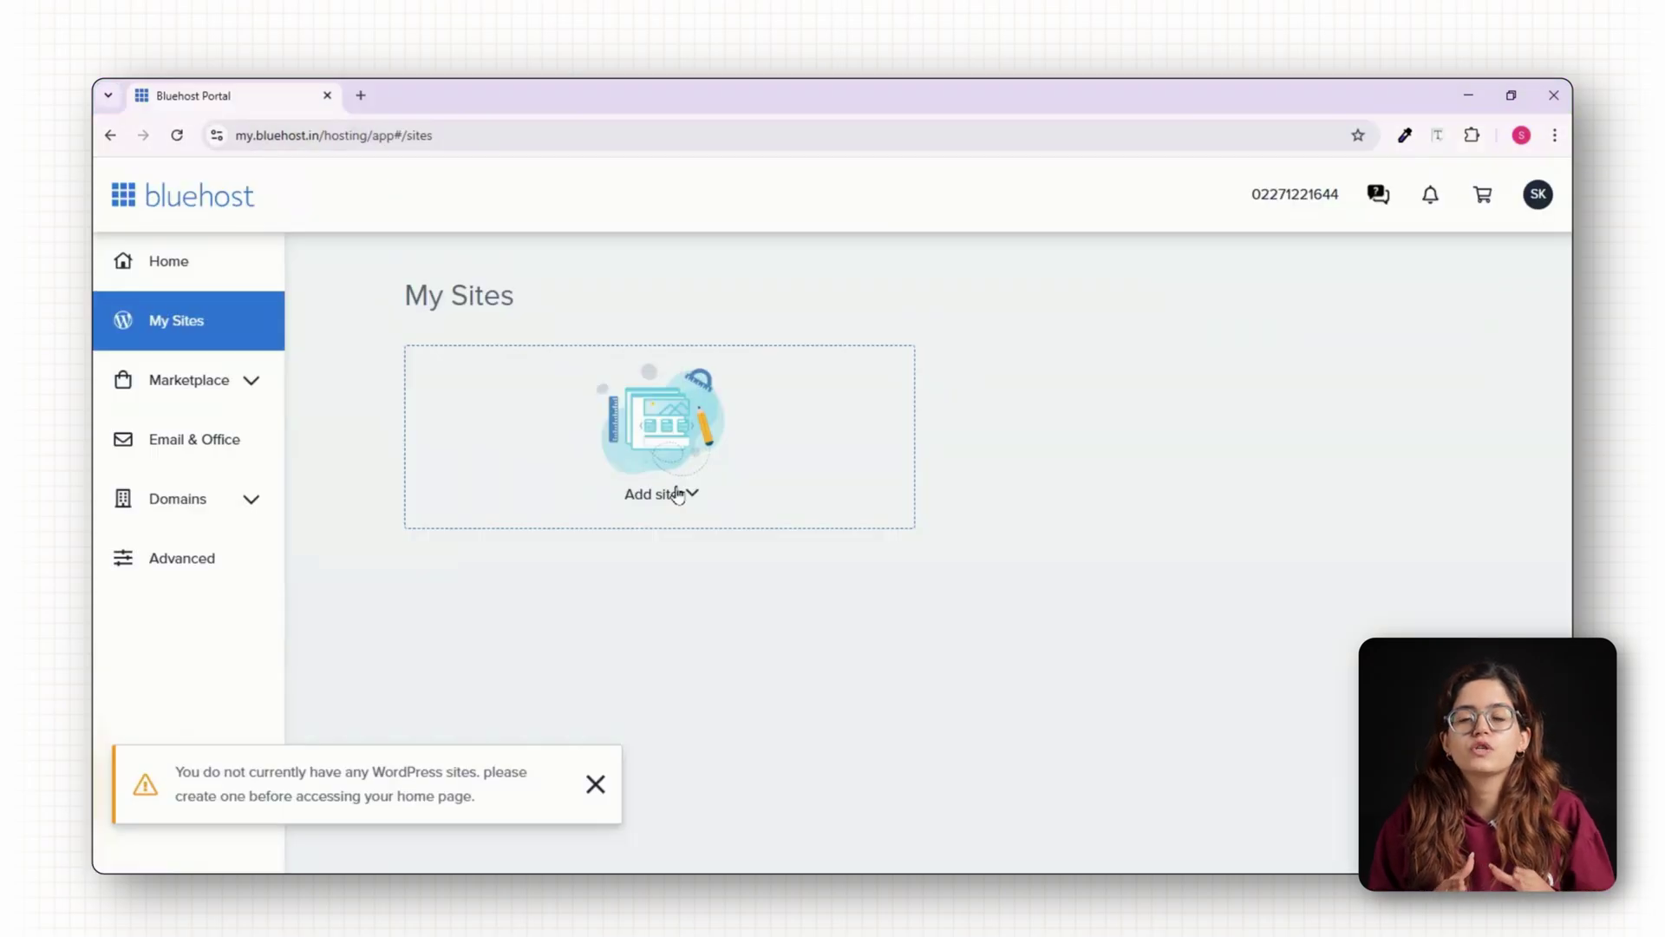
# Create the new BrewMaster WordPress site, deploy it and log into its admin.
pyautogui.click(683, 498)
pyautogui.click(692, 543)
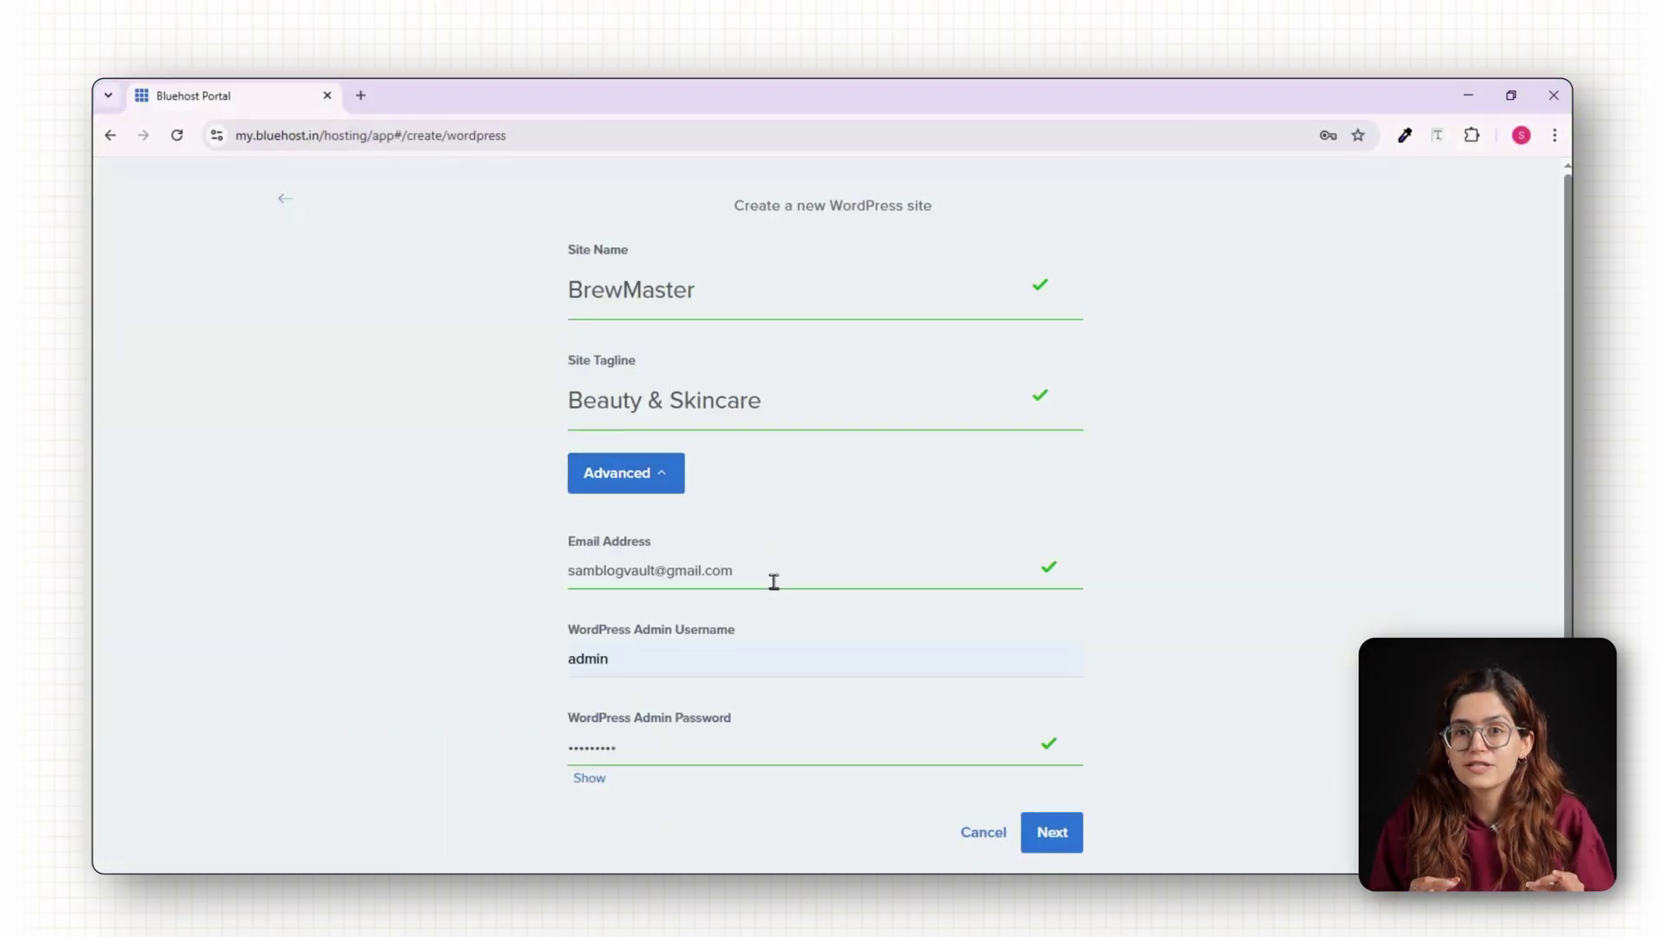
pyautogui.scroll(-1, 769, 576)
pyautogui.click(1081, 779)
pyautogui.click(1350, 739)
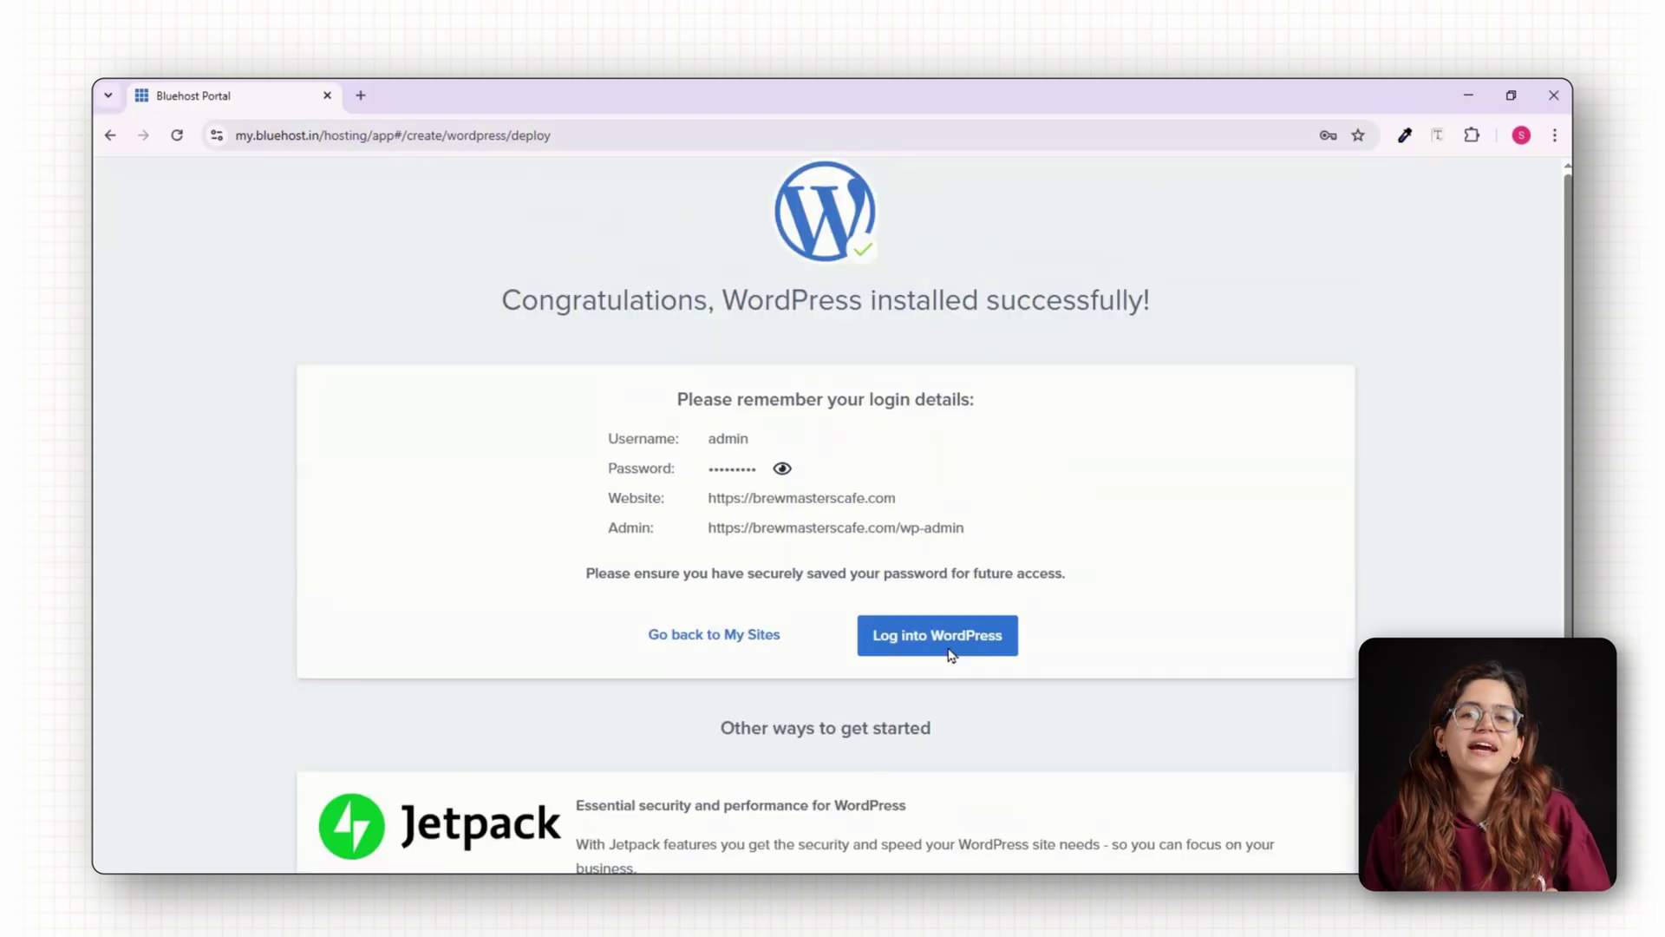
pyautogui.click(952, 641)
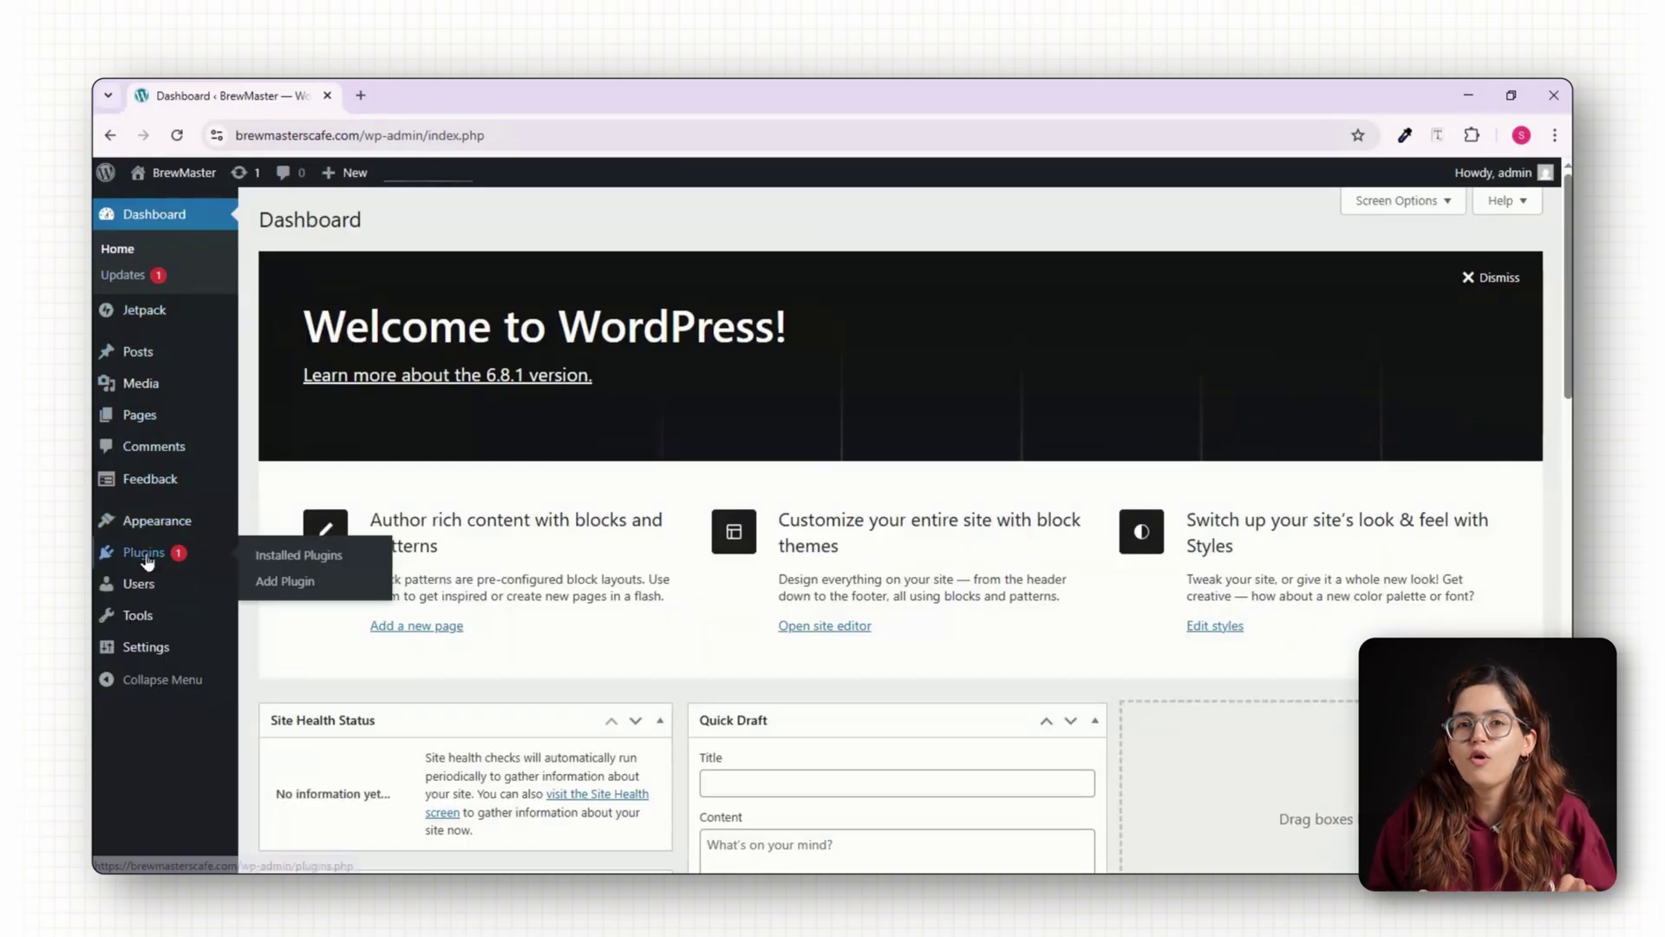
# From Appearance > Themes > Add Theme, install Astra and activate it.
pyautogui.moveTo(149, 533)
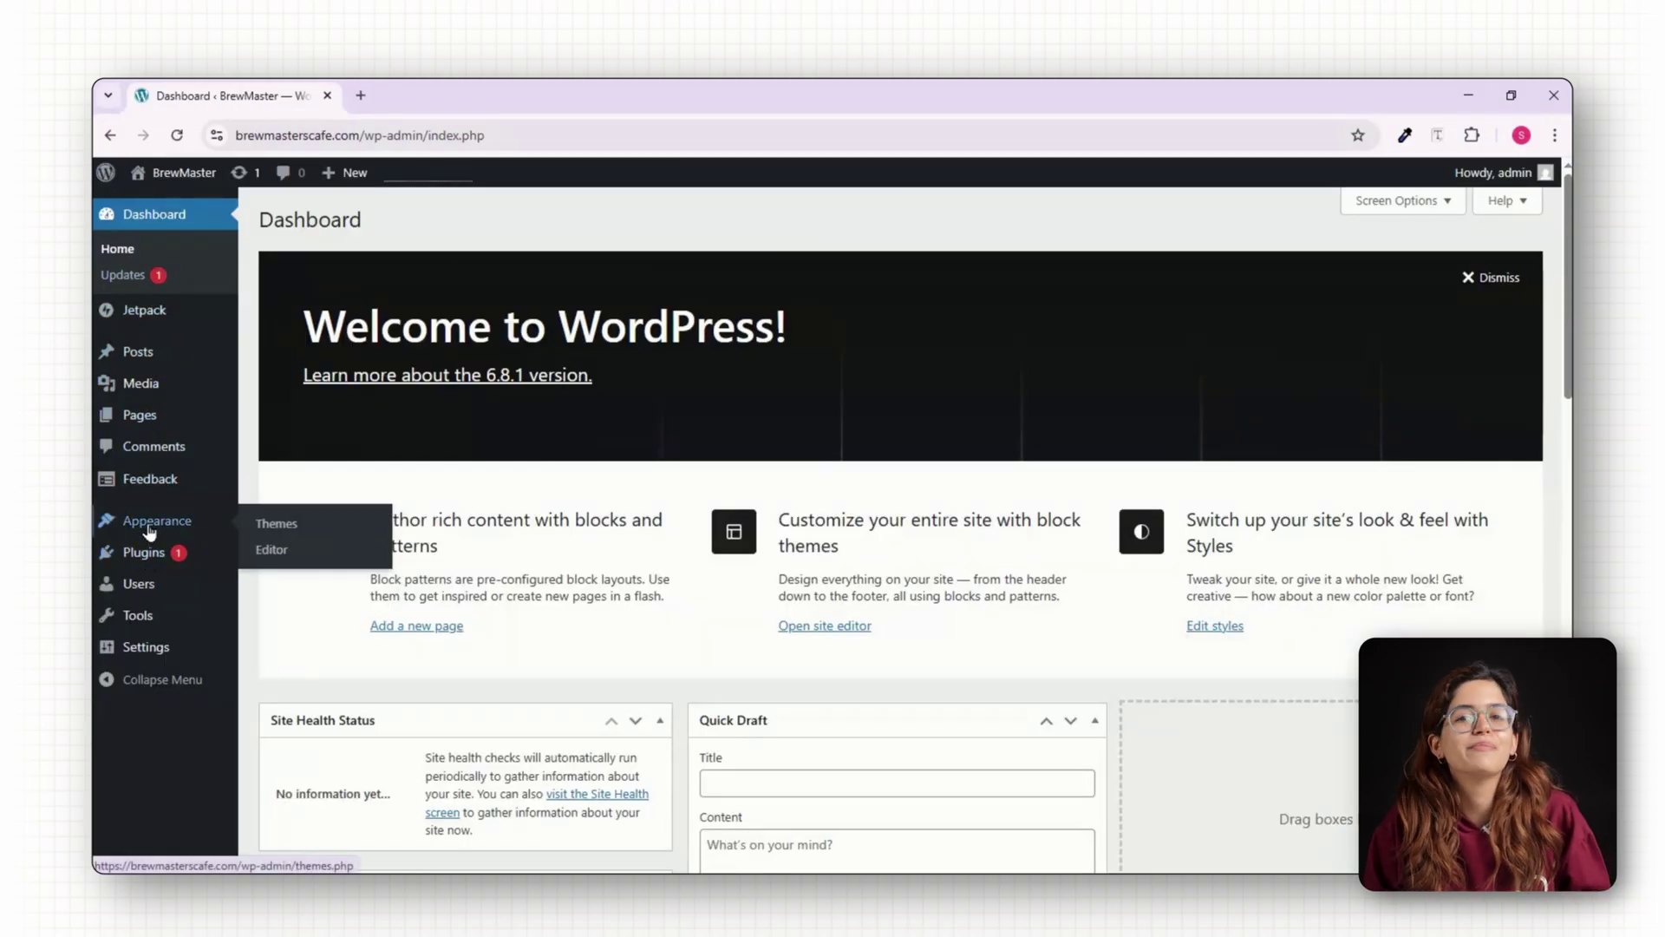
pyautogui.click(249, 526)
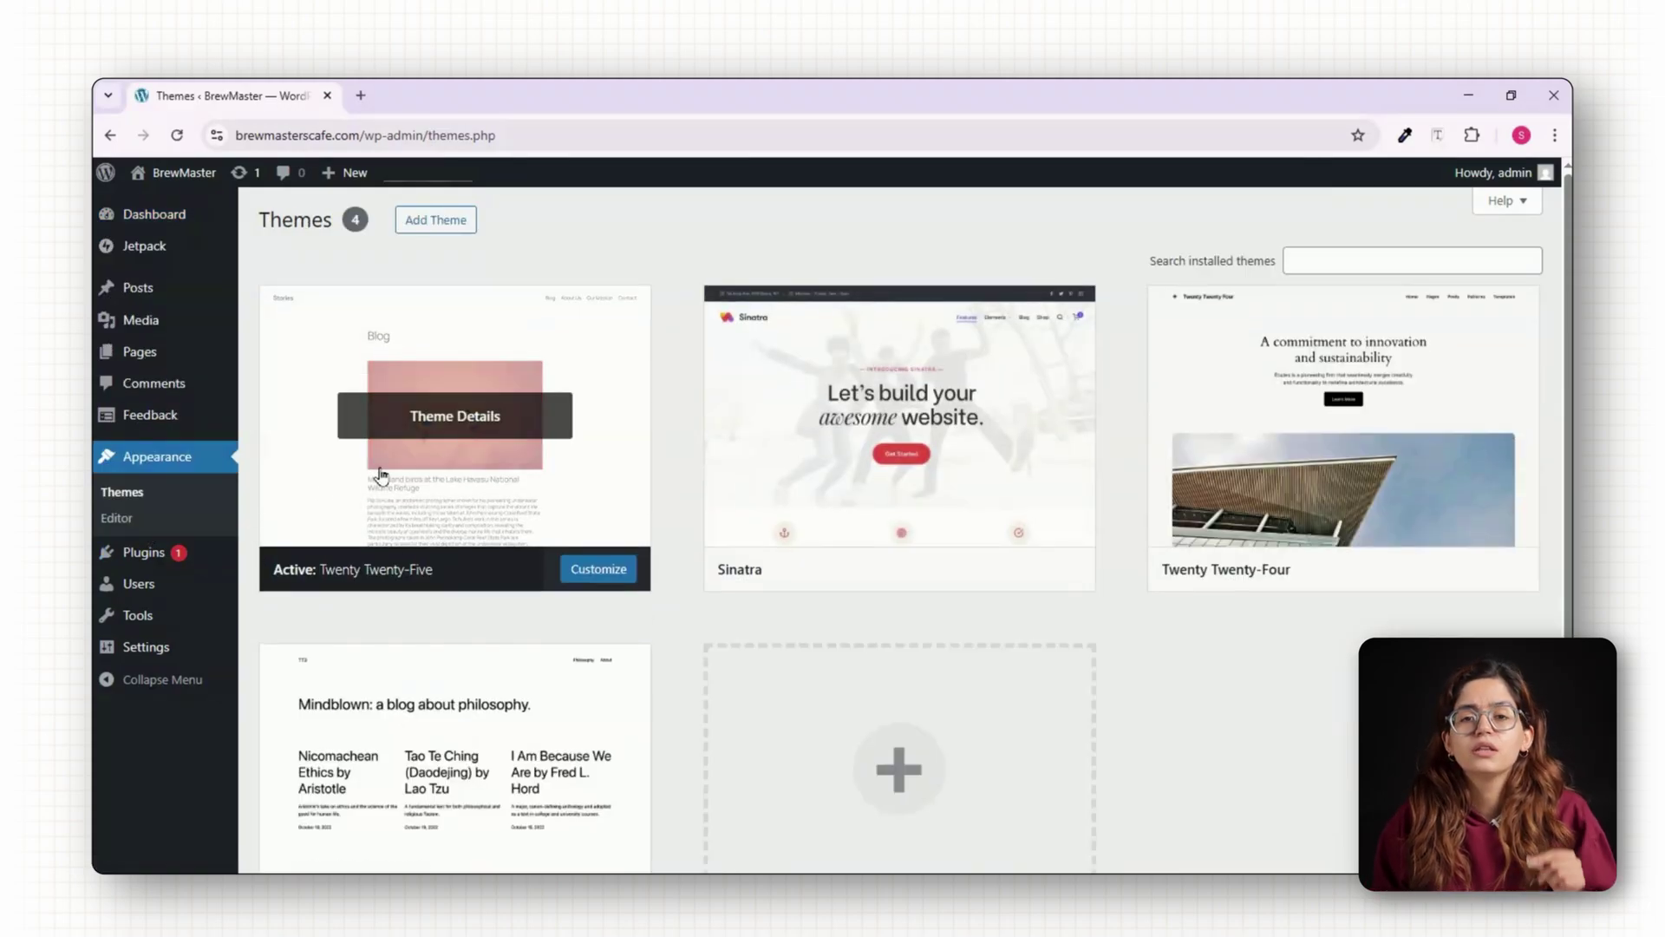
pyautogui.scroll(-2, 651, 249)
pyautogui.click(819, 579)
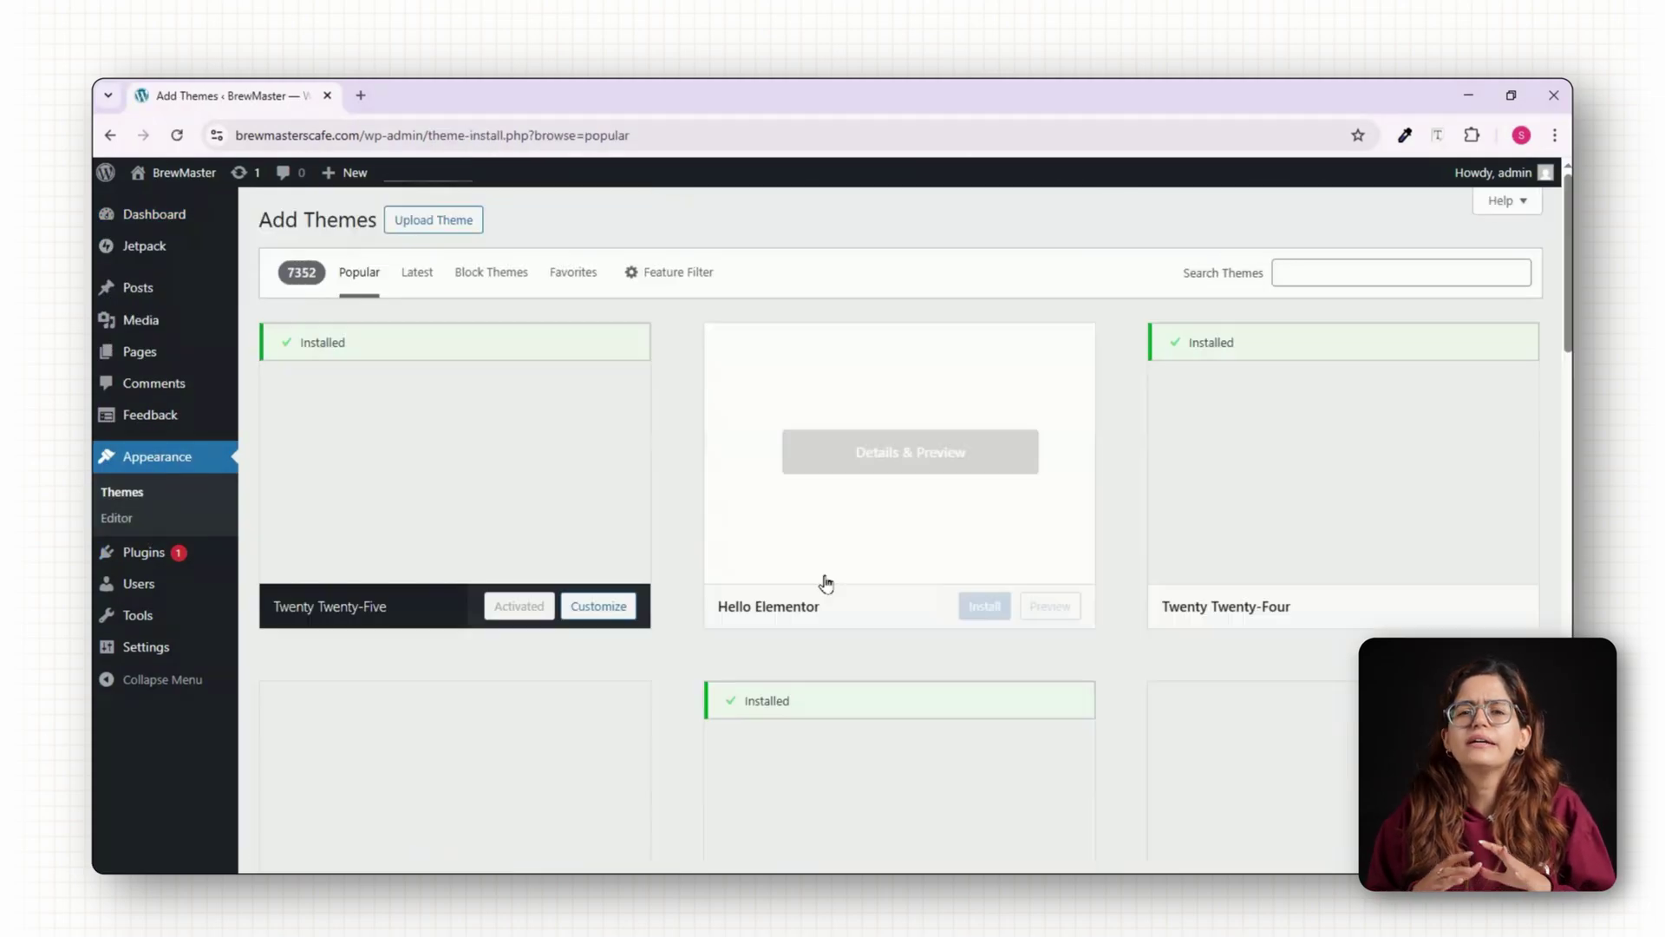
pyautogui.scroll(-2, 693, 659)
pyautogui.click(531, 778)
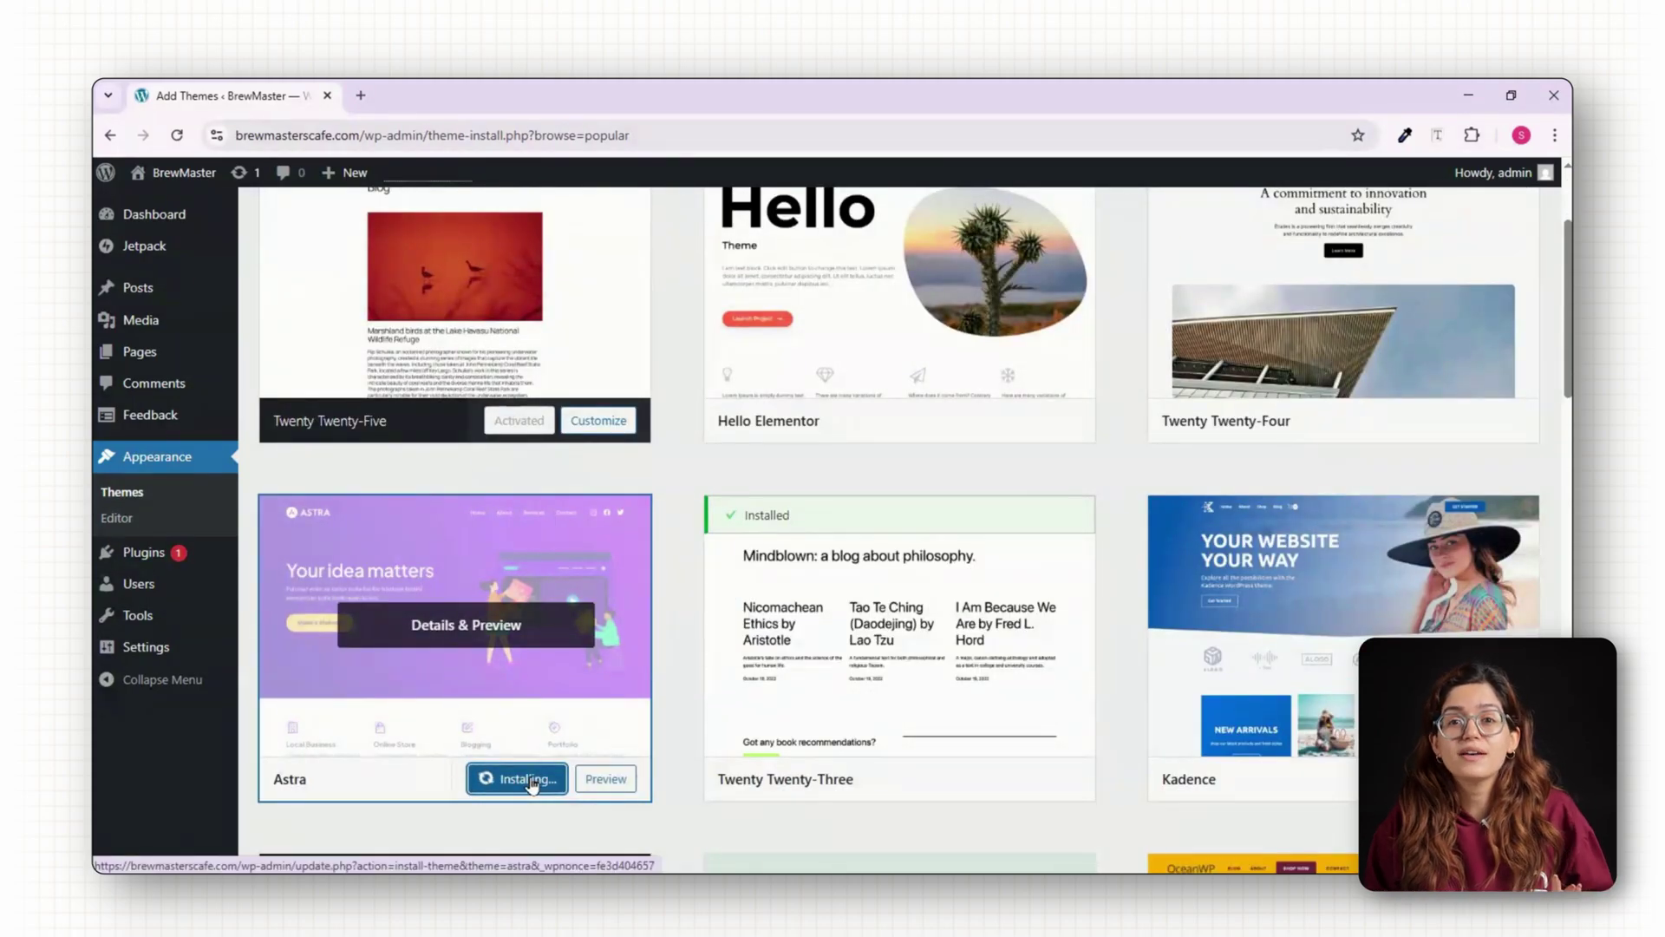
pyautogui.click(531, 781)
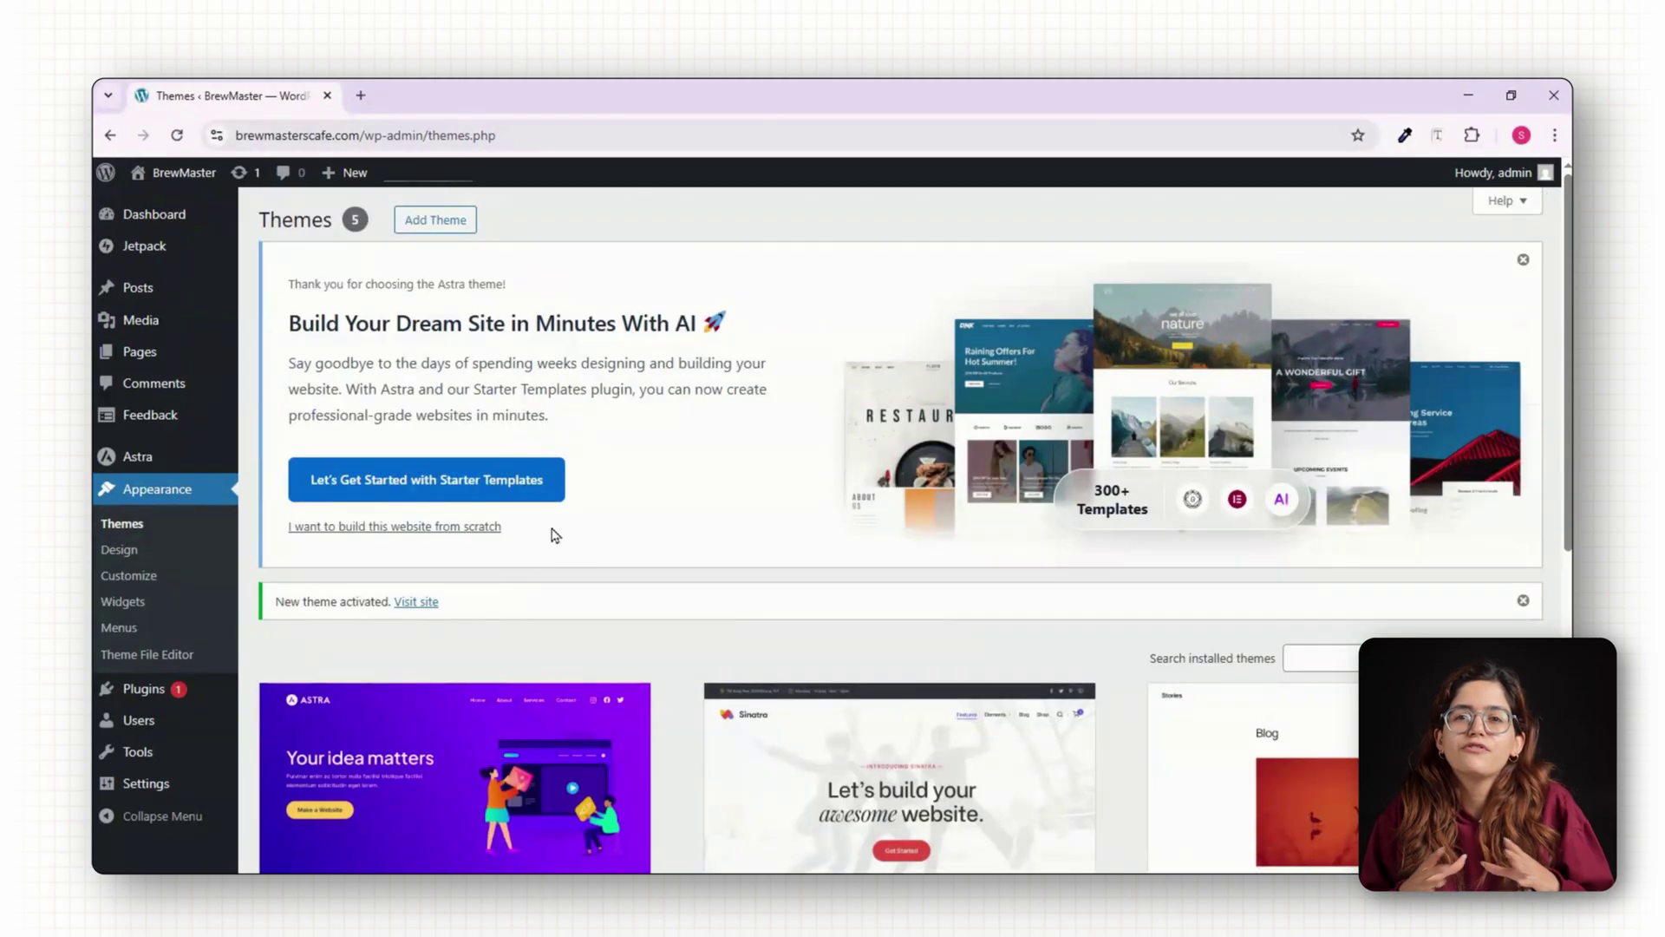
pyautogui.scroll(-3, 602, 513)
pyautogui.scroll(3, 1558, 276)
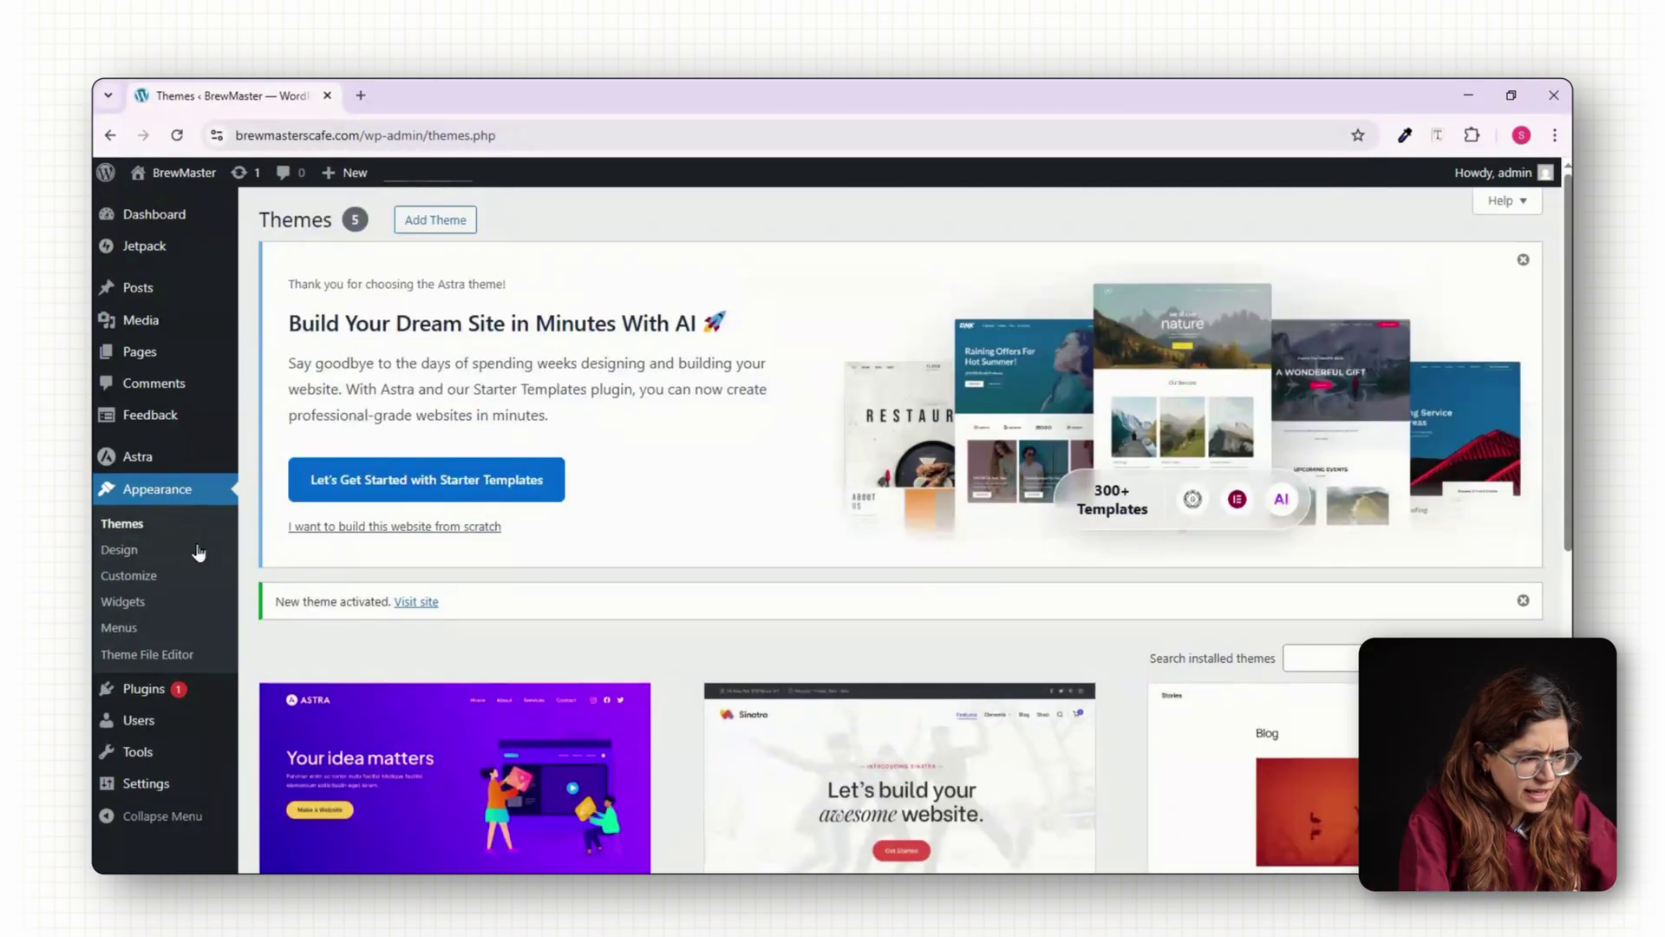
# Search the plugin directory for 'elementor' and install Elementor Website Builder.
pyautogui.moveTo(149, 692)
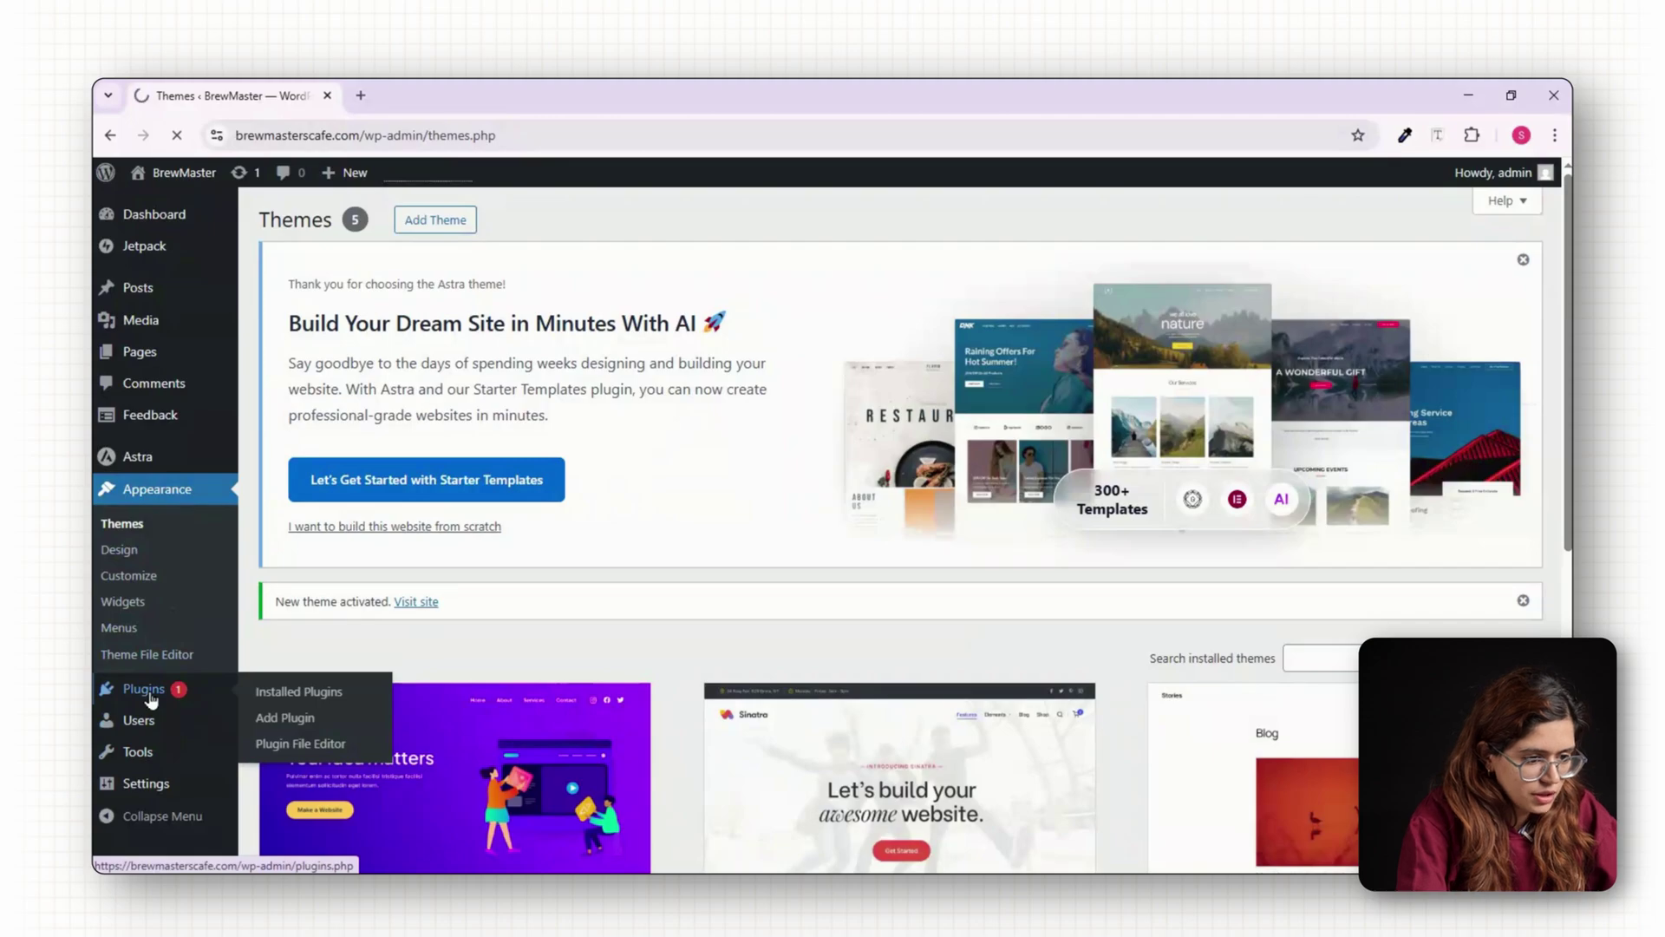
pyautogui.click(149, 694)
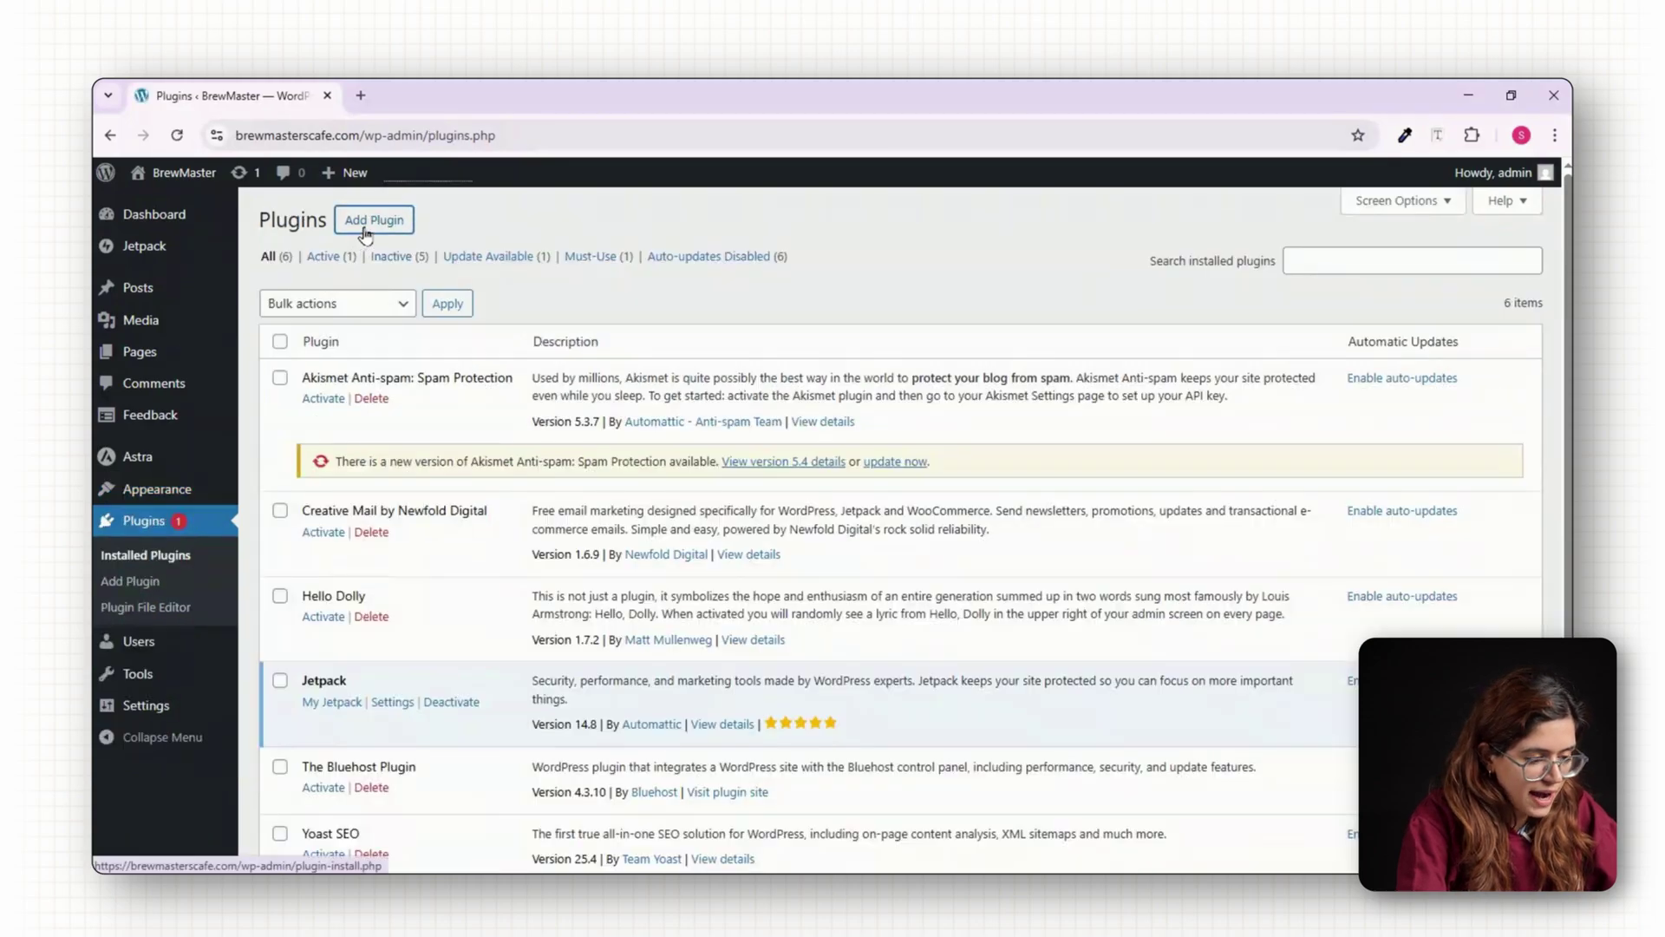
pyautogui.click(371, 218)
pyautogui.click(1205, 274)
pyautogui.write('elementor')
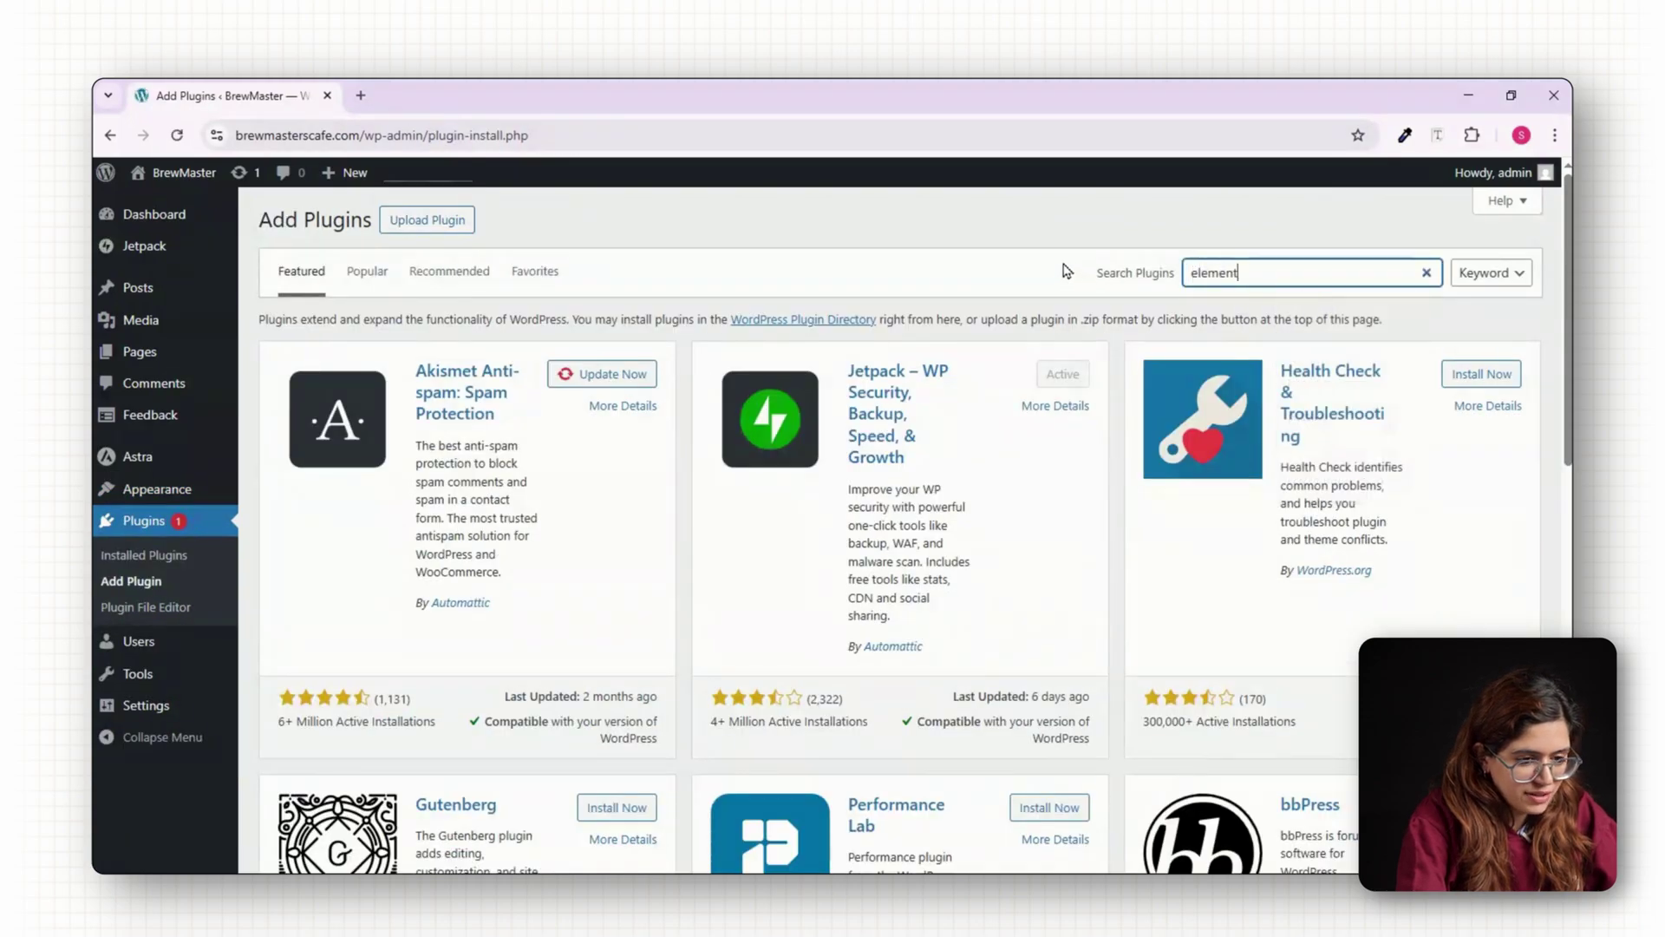
pyautogui.click(616, 378)
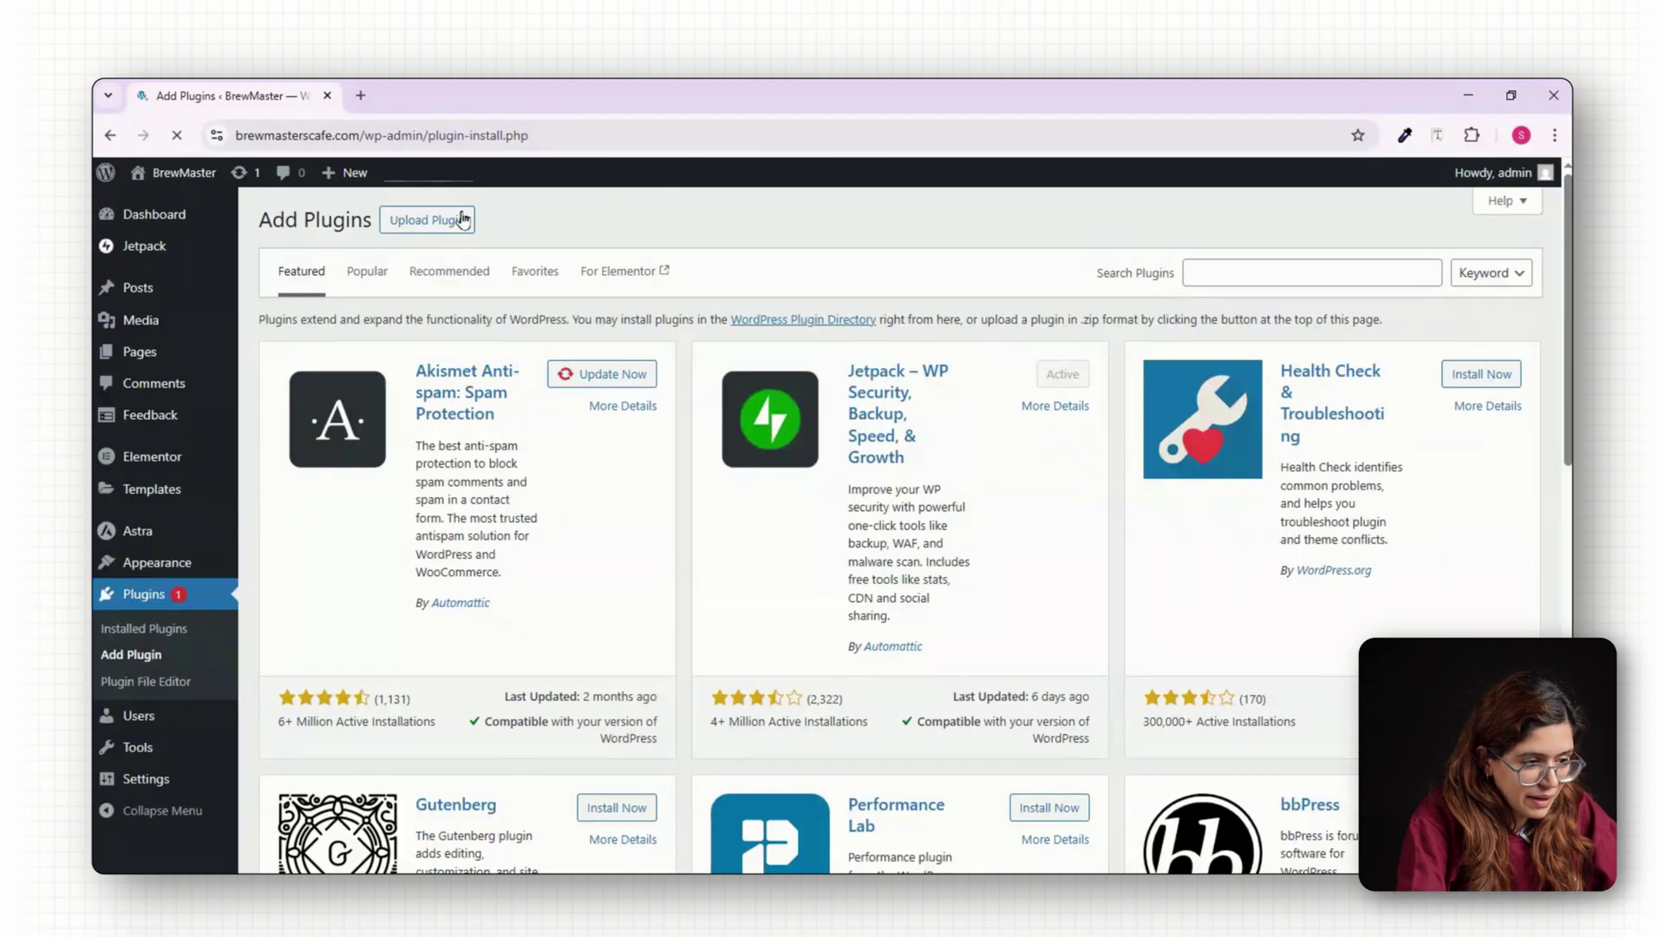
# Upload elementor-pro.zip, install it and activate Elementor Pro.
pyautogui.click(462, 218)
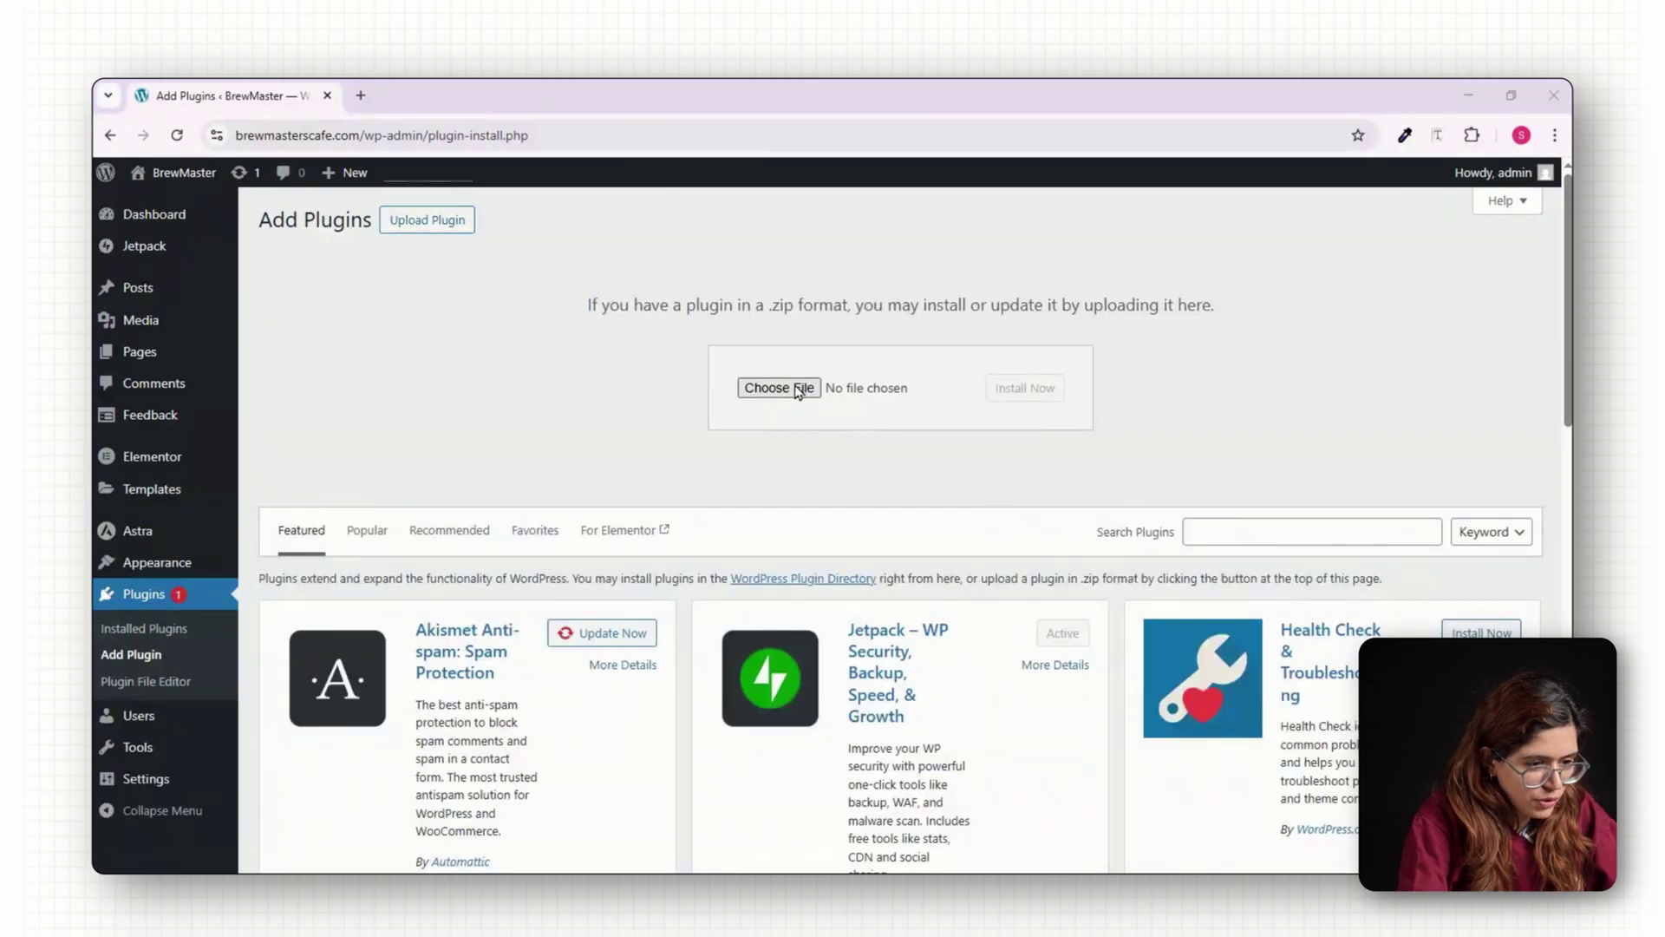
pyautogui.click(779, 388)
pyautogui.doubleClick(724, 479)
pyautogui.click(1016, 396)
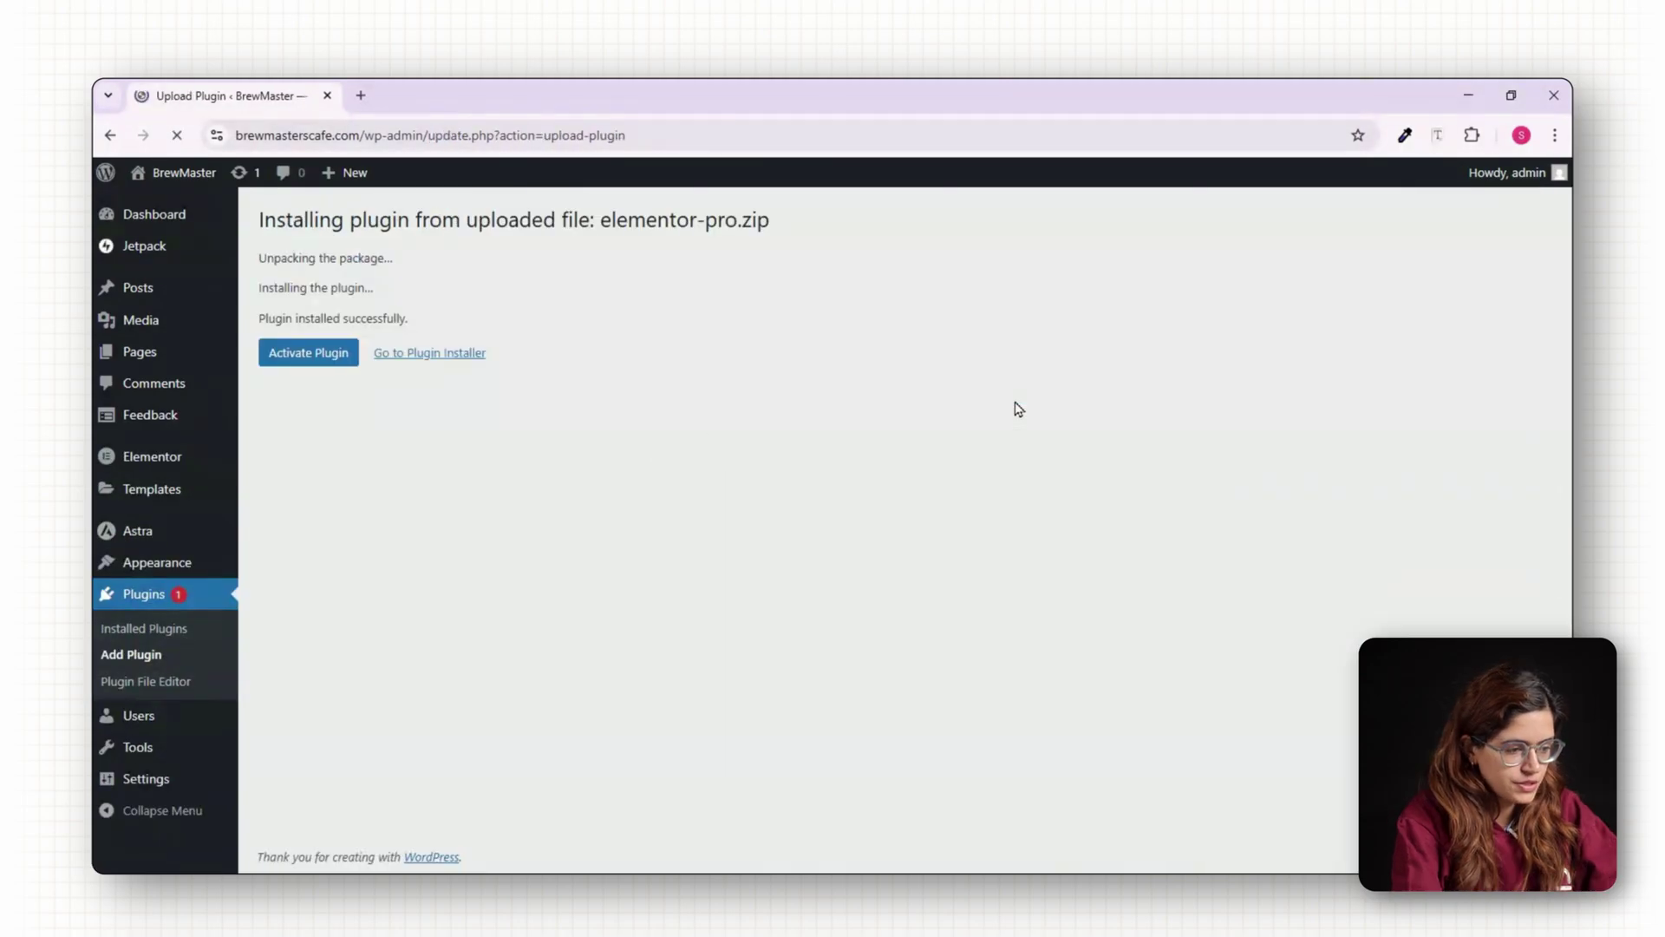
pyautogui.click(278, 353)
pyautogui.scroll(-8, 425, 447)
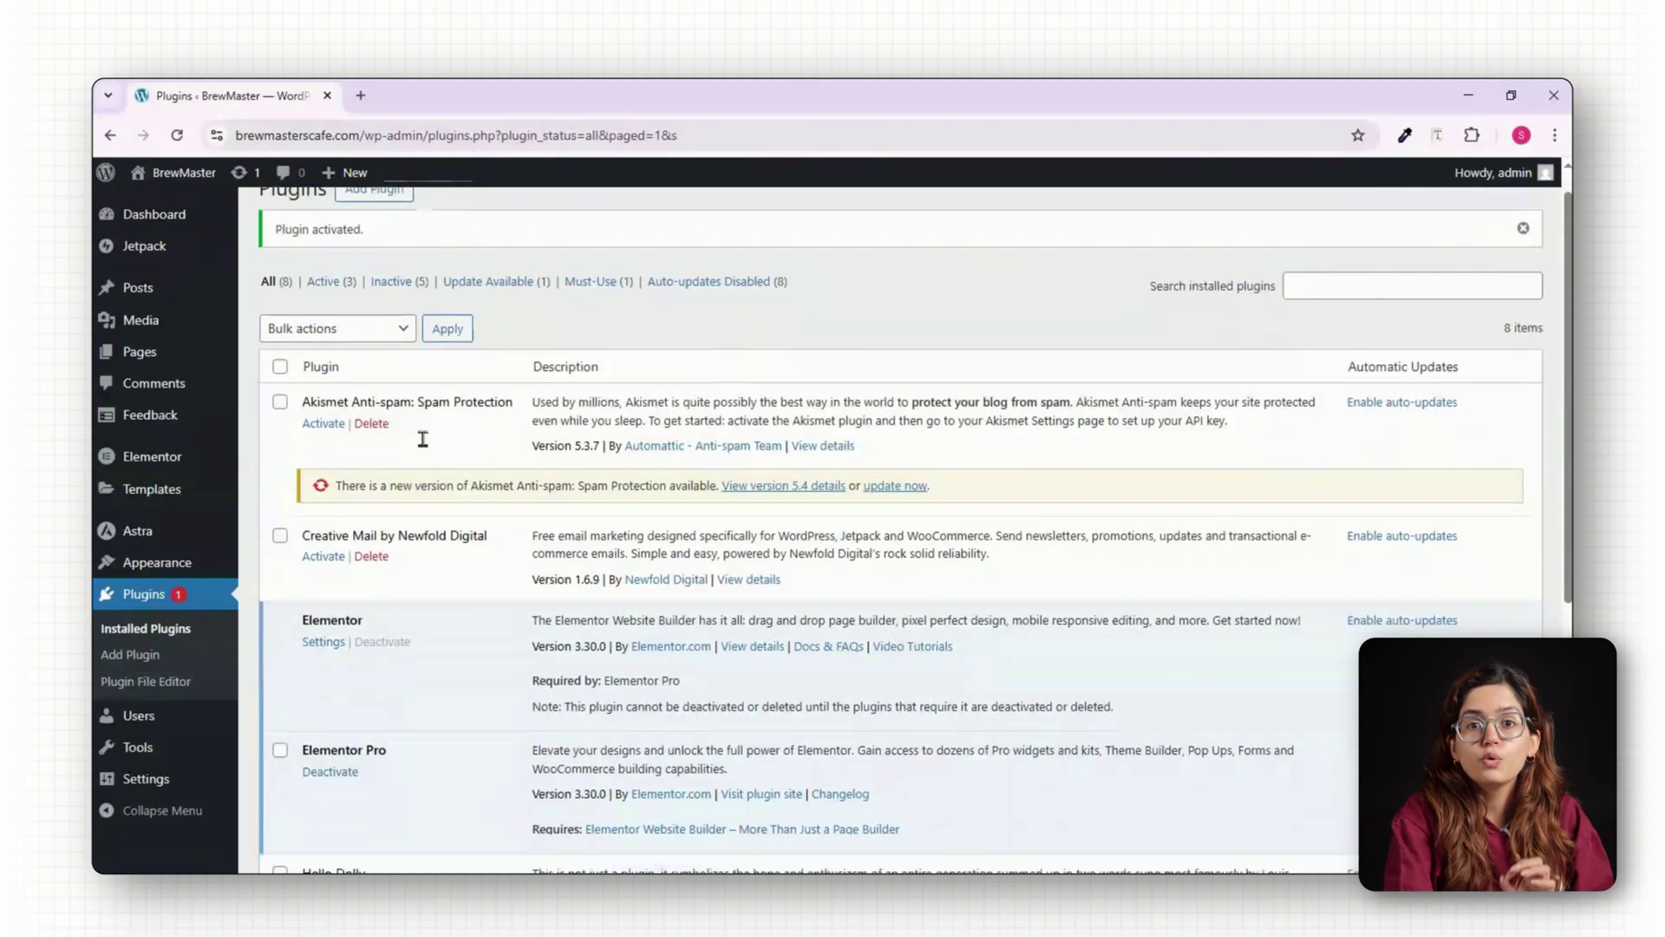
pyautogui.scroll(3, 312, 607)
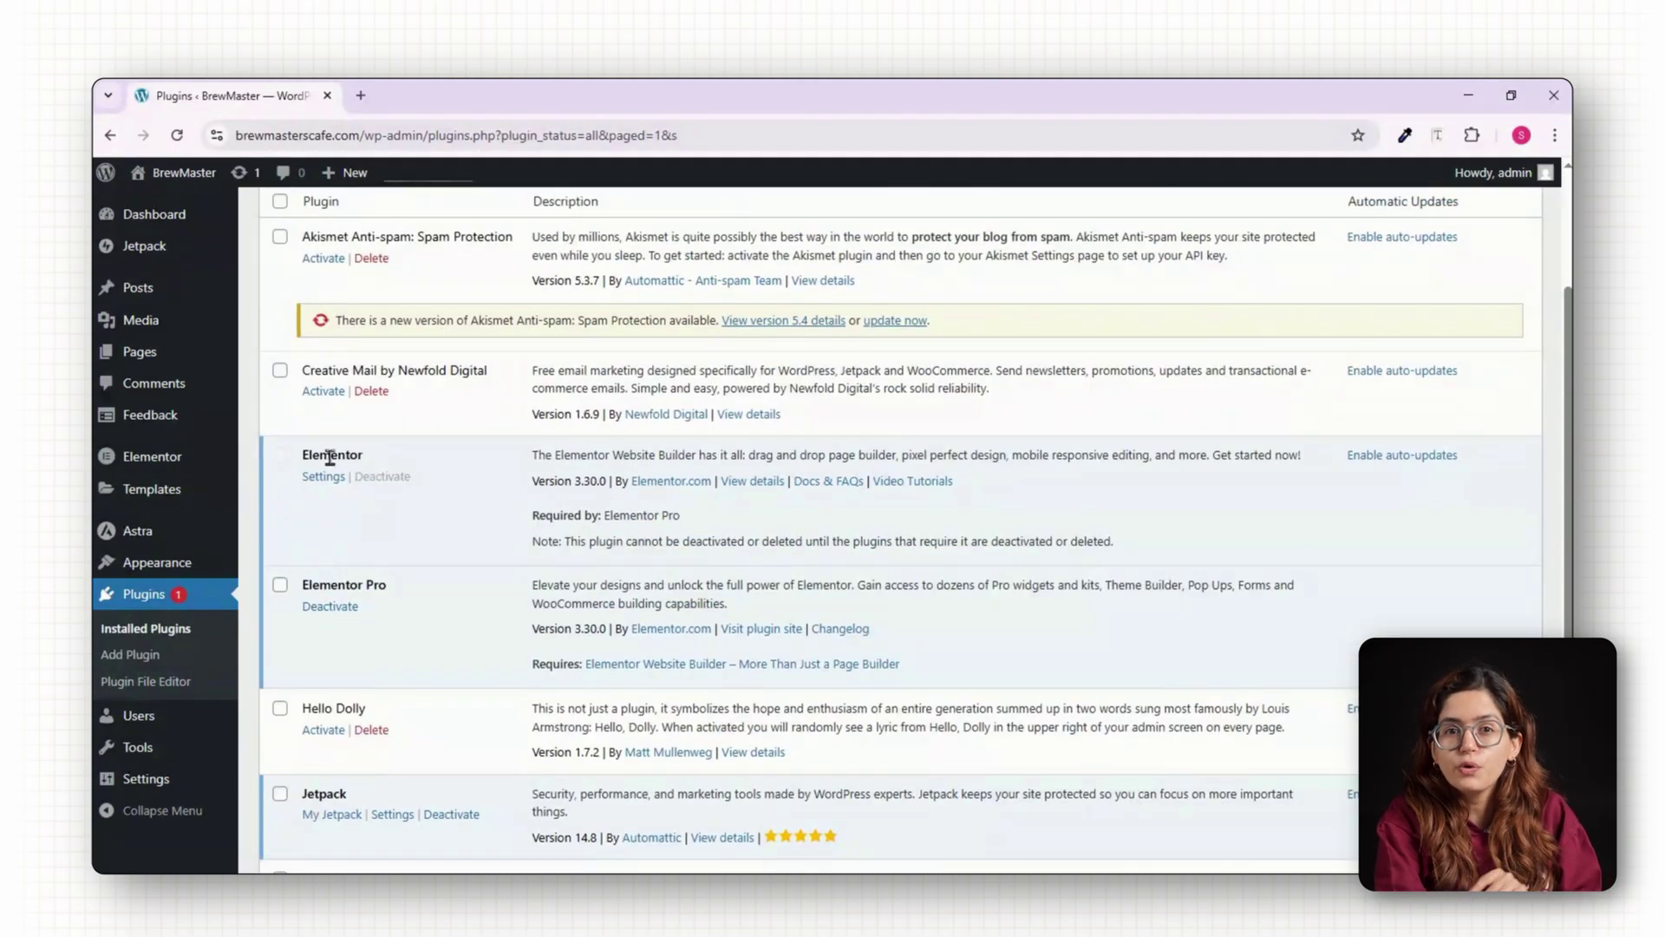
pyautogui.scroll(3, 581, 513)
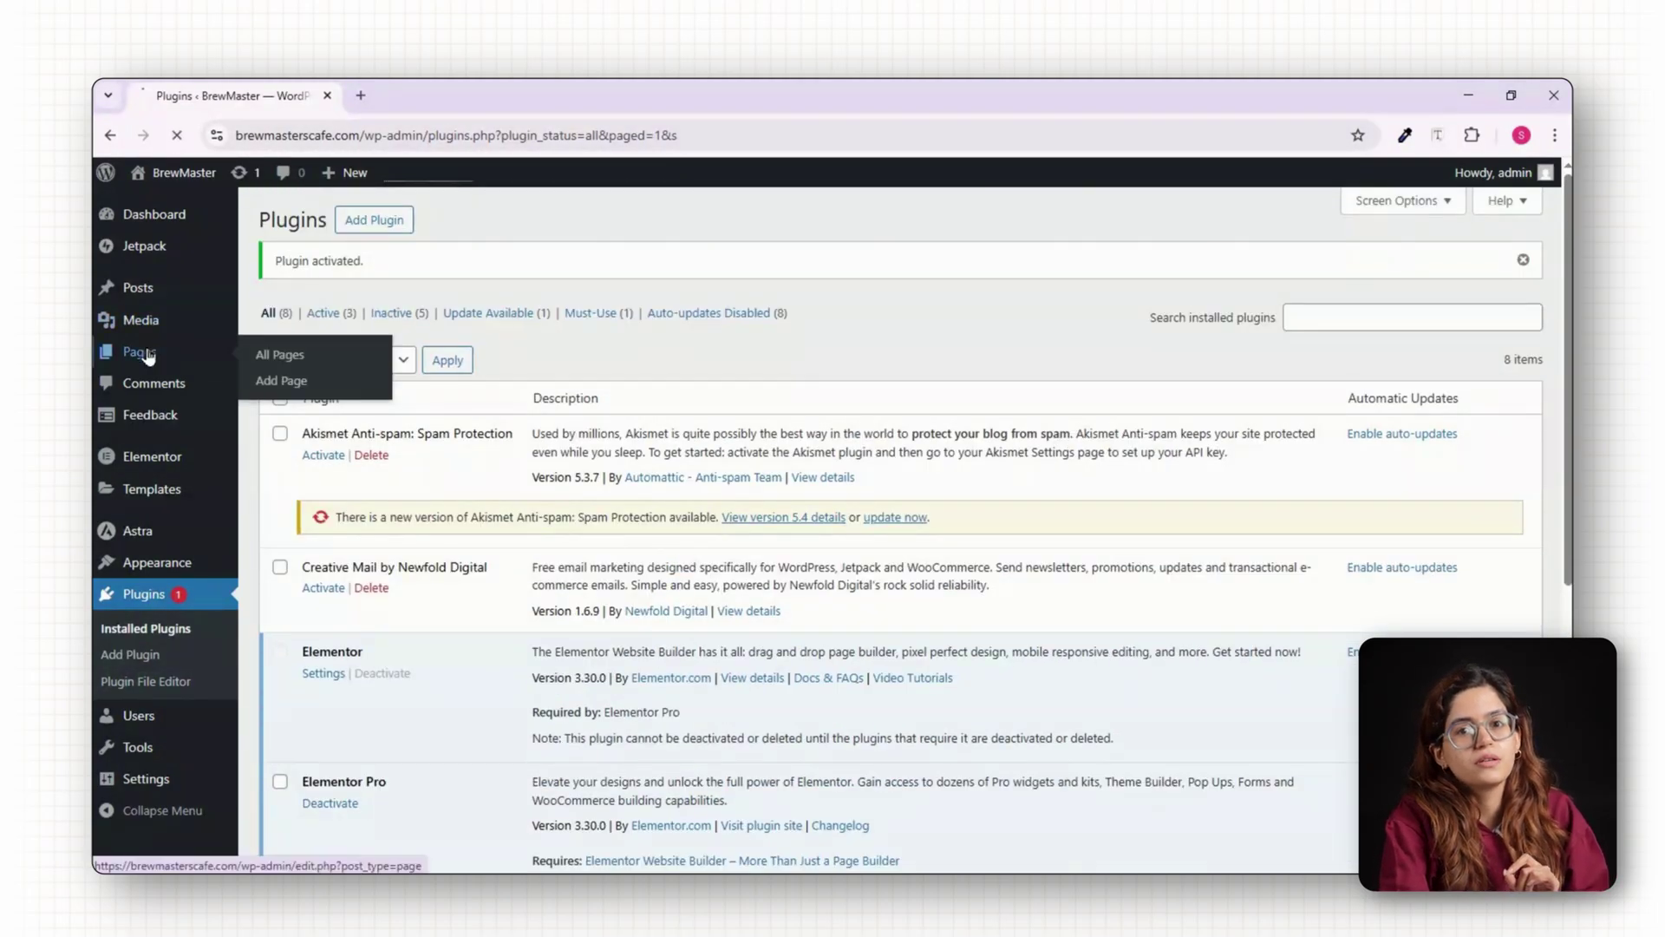
# Search the plugin directory for WooCommerce and install it.
pyautogui.click(373, 219)
pyautogui.click(1254, 274)
pyautogui.write('woocommerce')
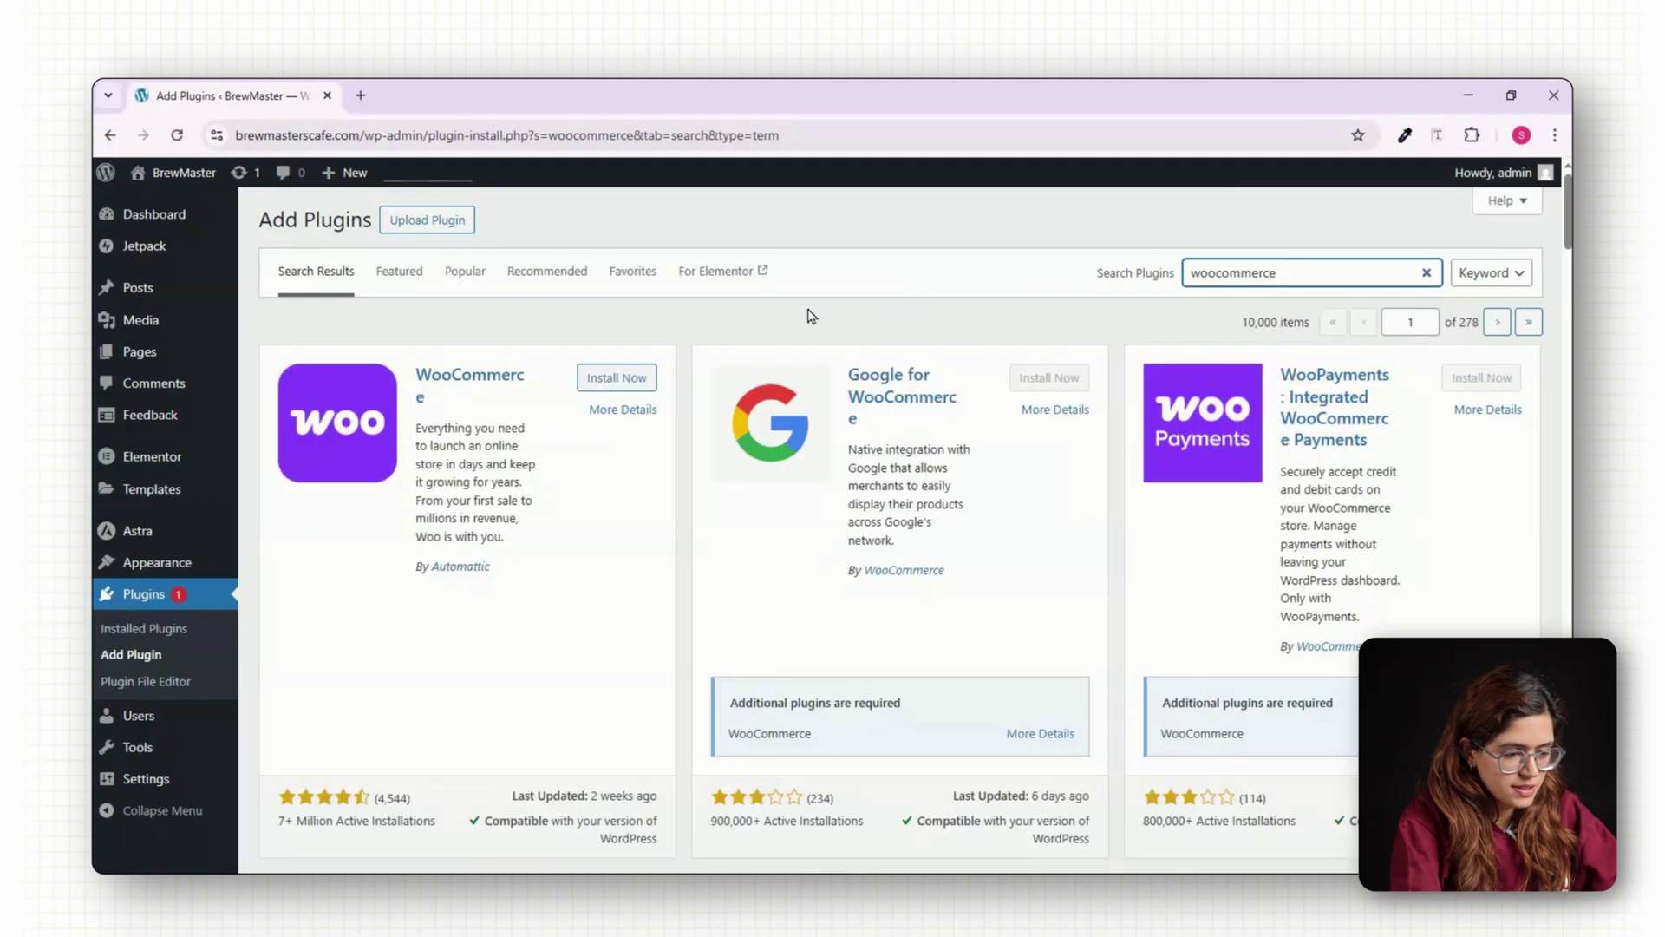
pyautogui.click(630, 379)
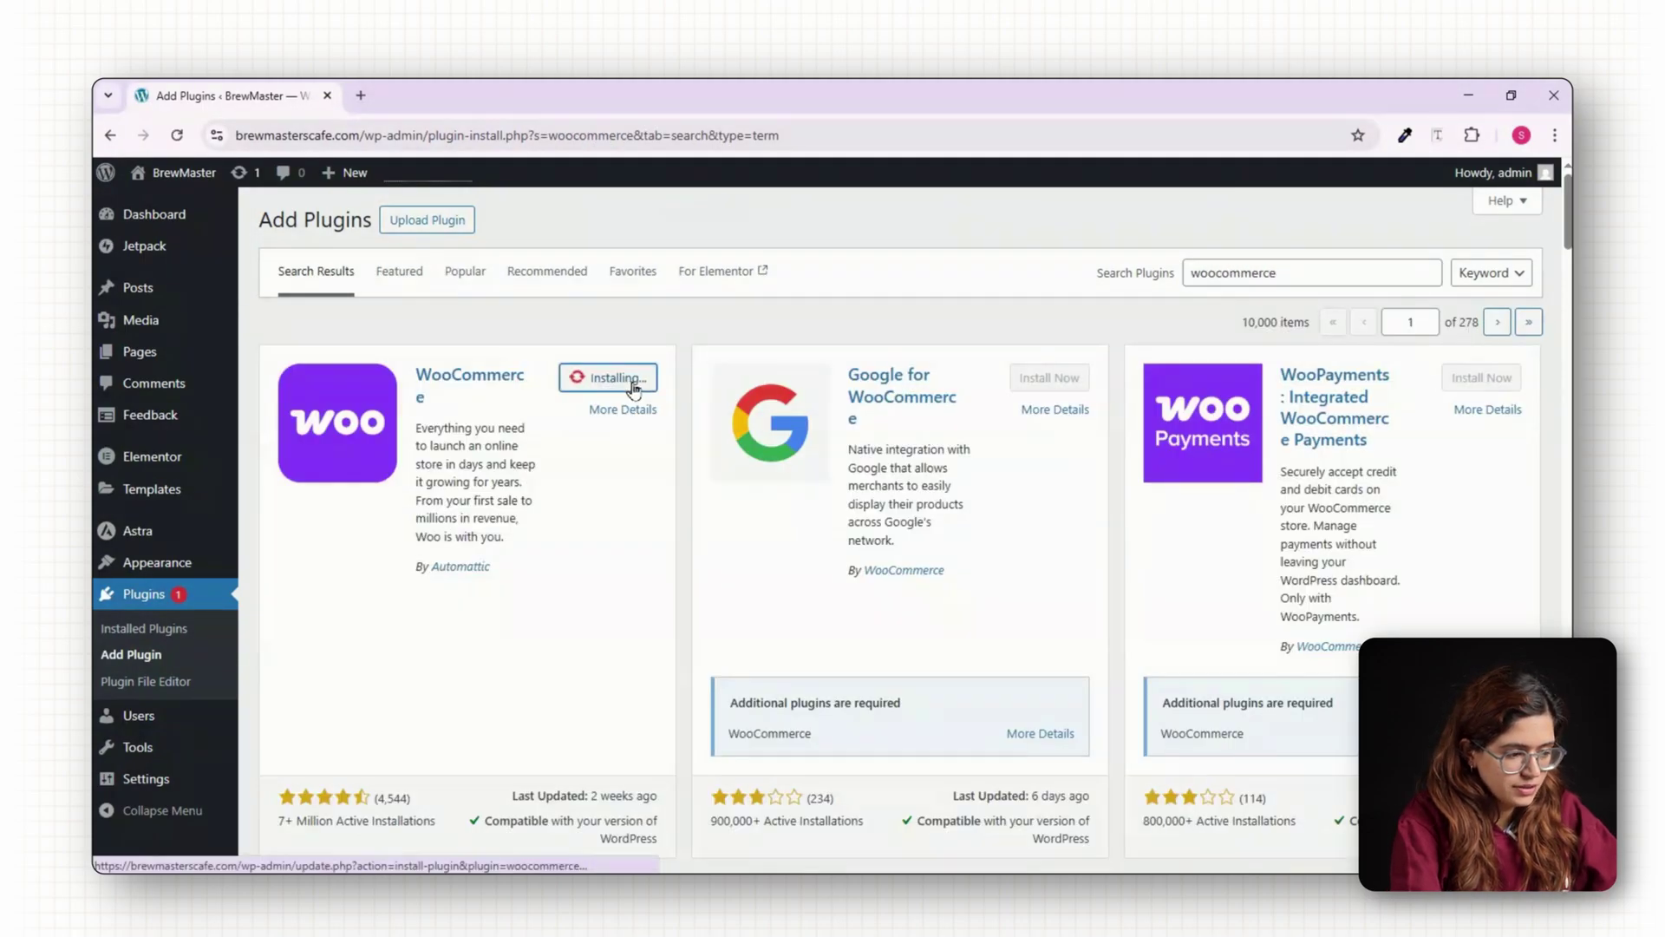
# Activate WooCommerce and run its setup wizard as a new business, adding Google for WooCommerce.
pyautogui.click(632, 385)
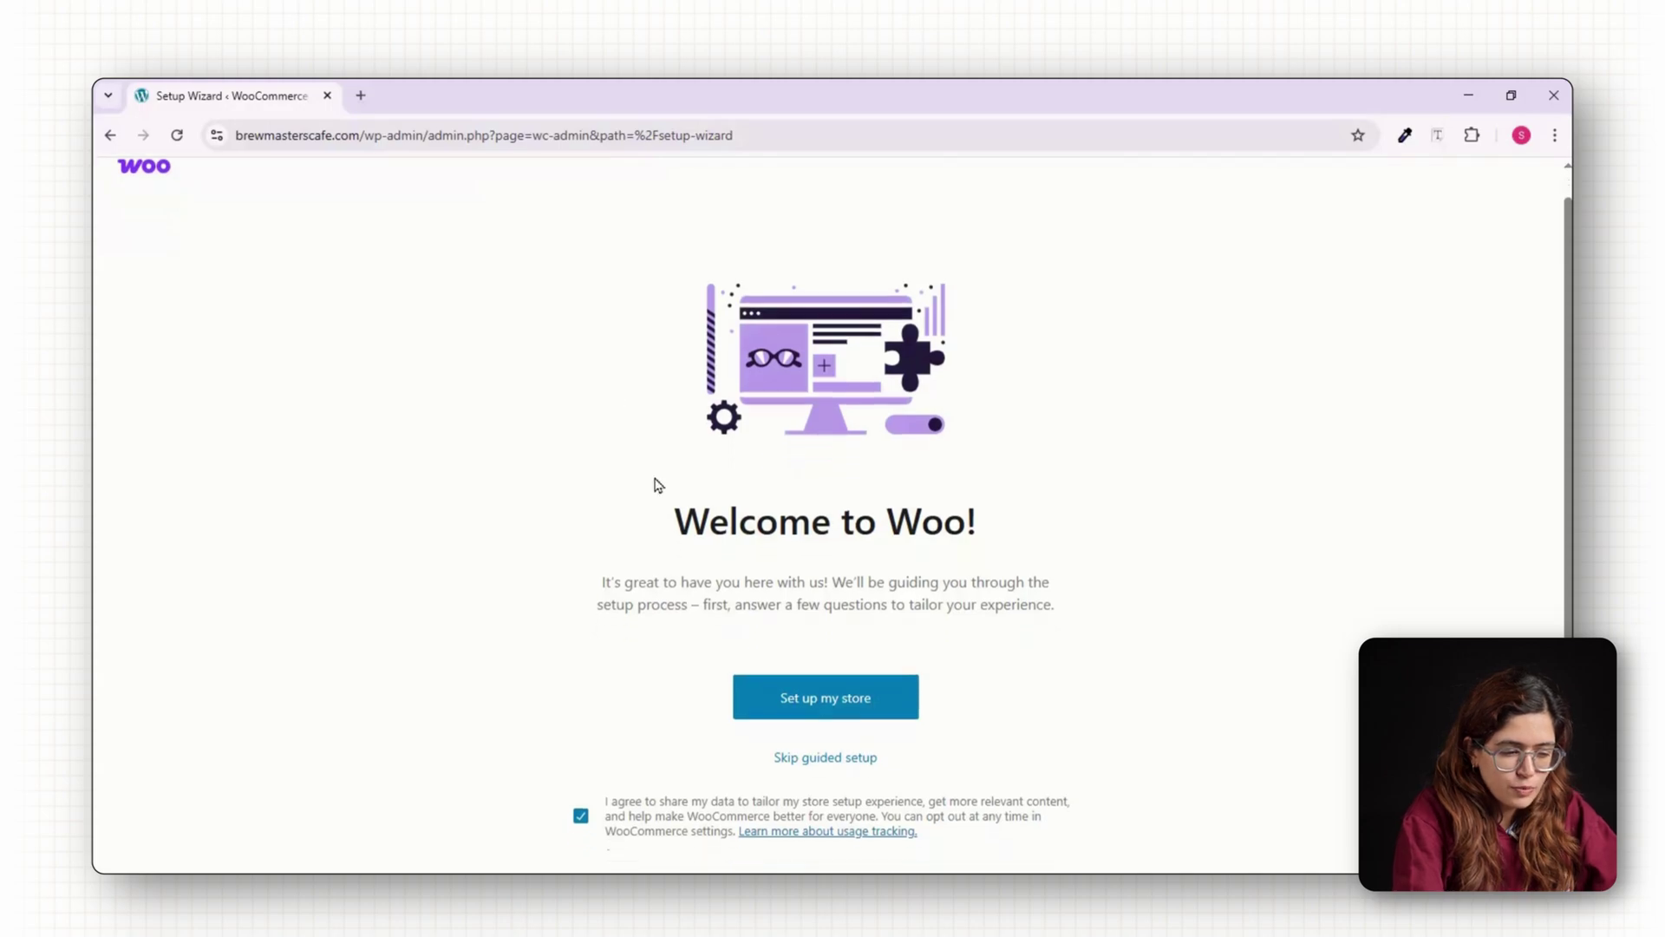
pyautogui.click(833, 712)
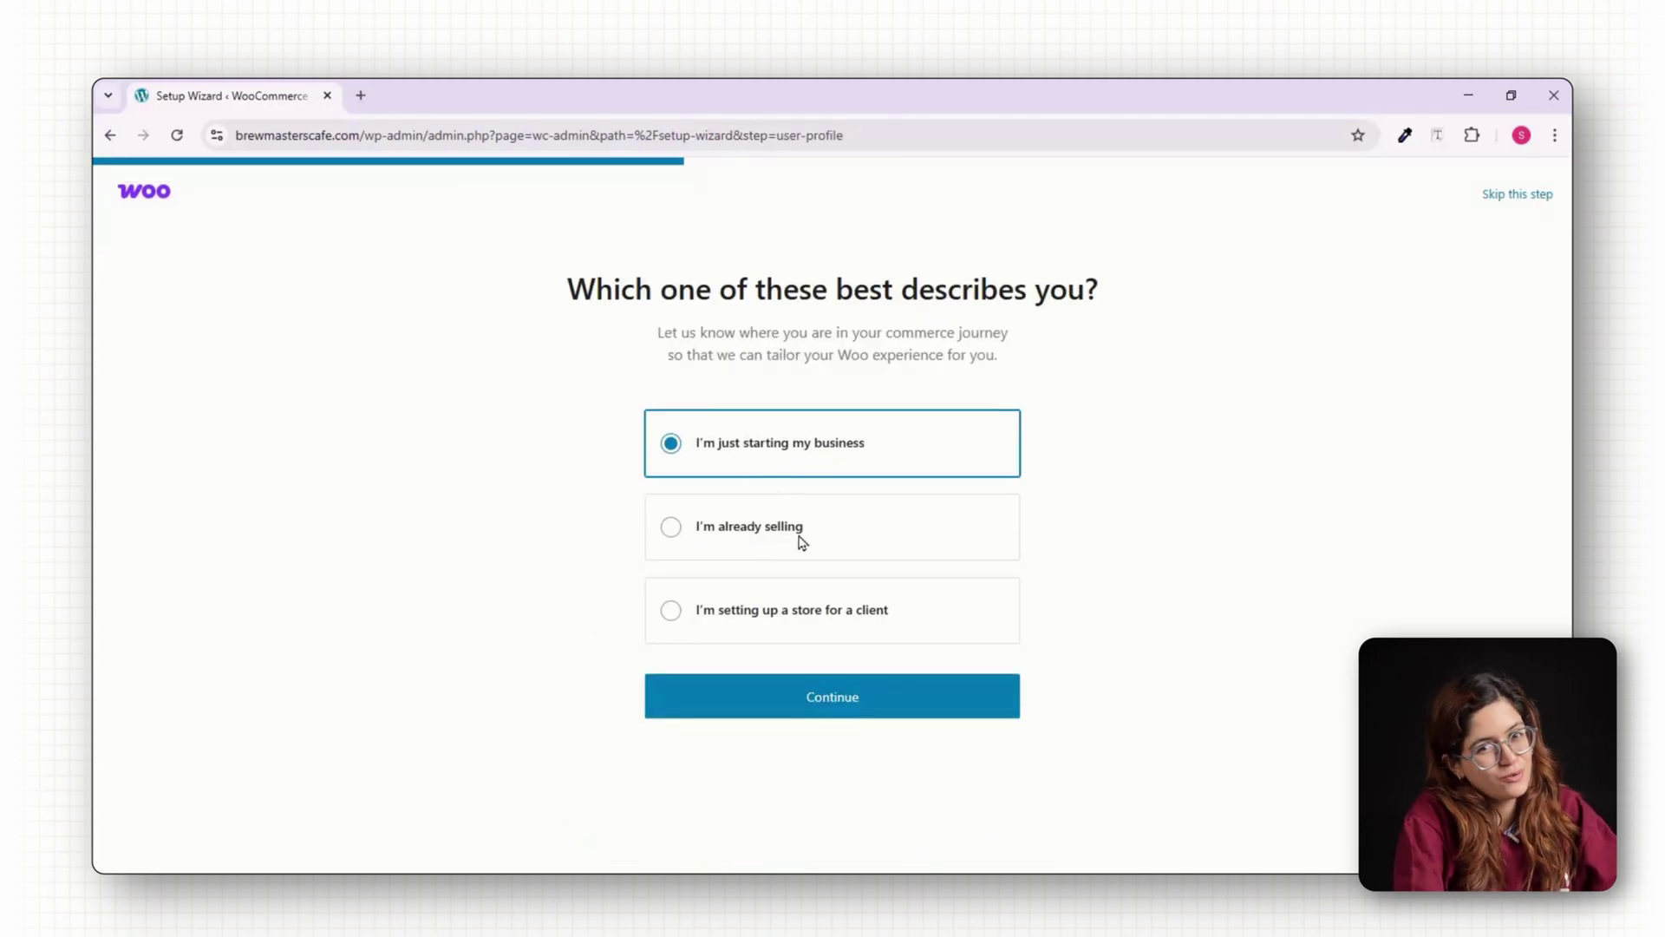
pyautogui.click(833, 697)
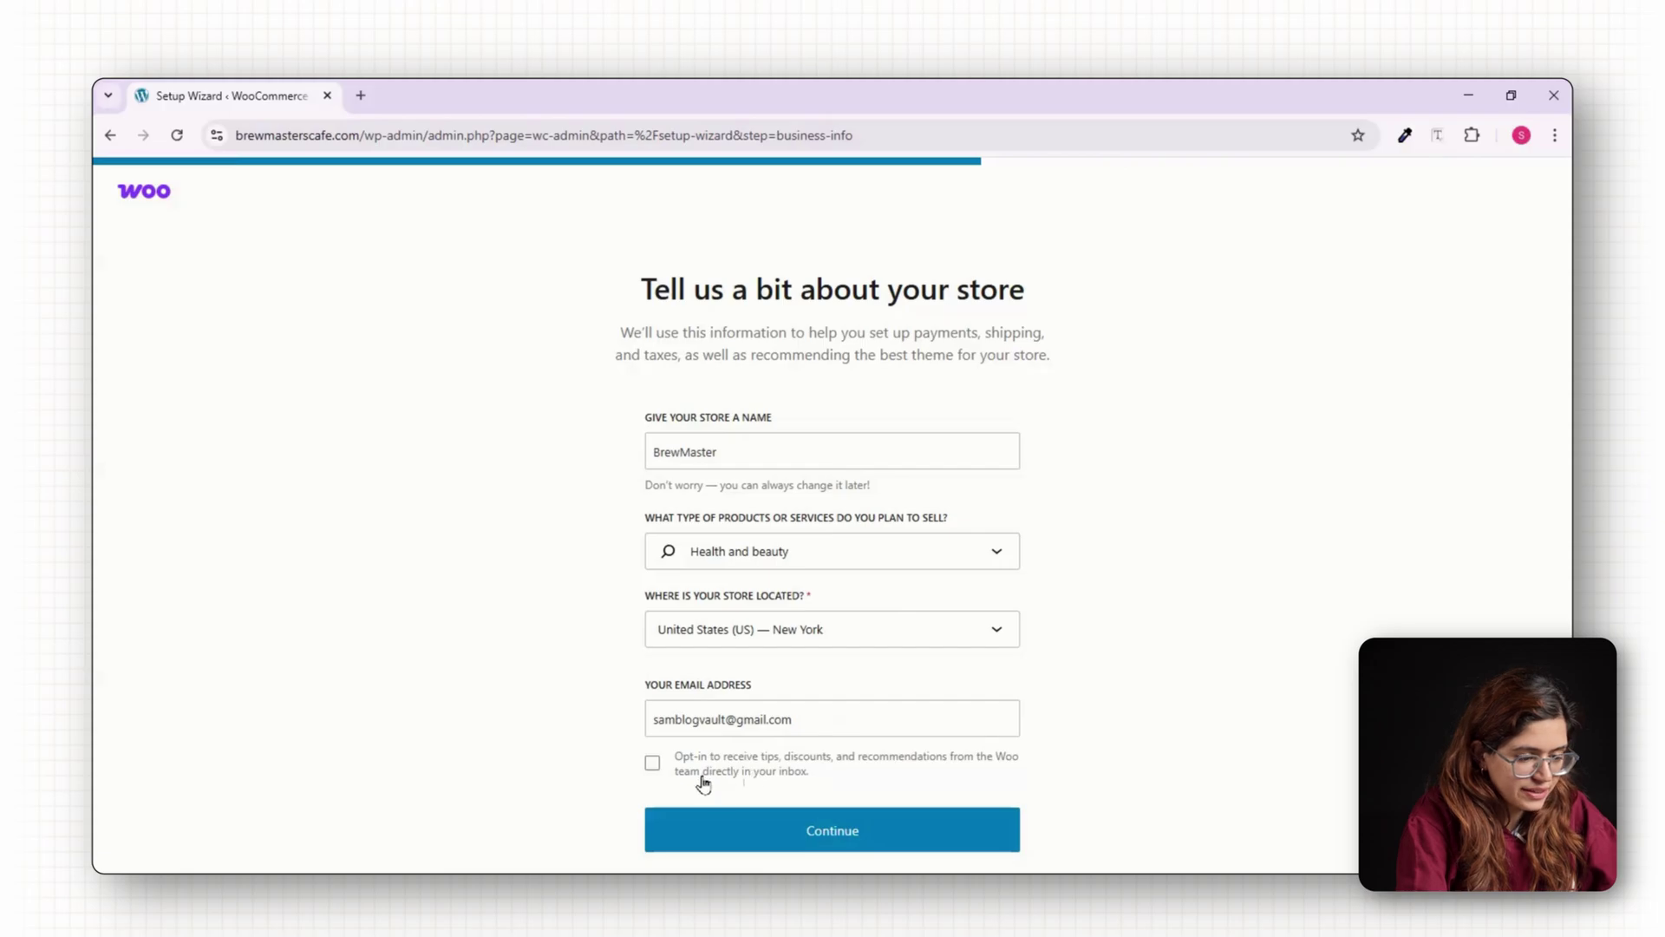
pyautogui.click(805, 831)
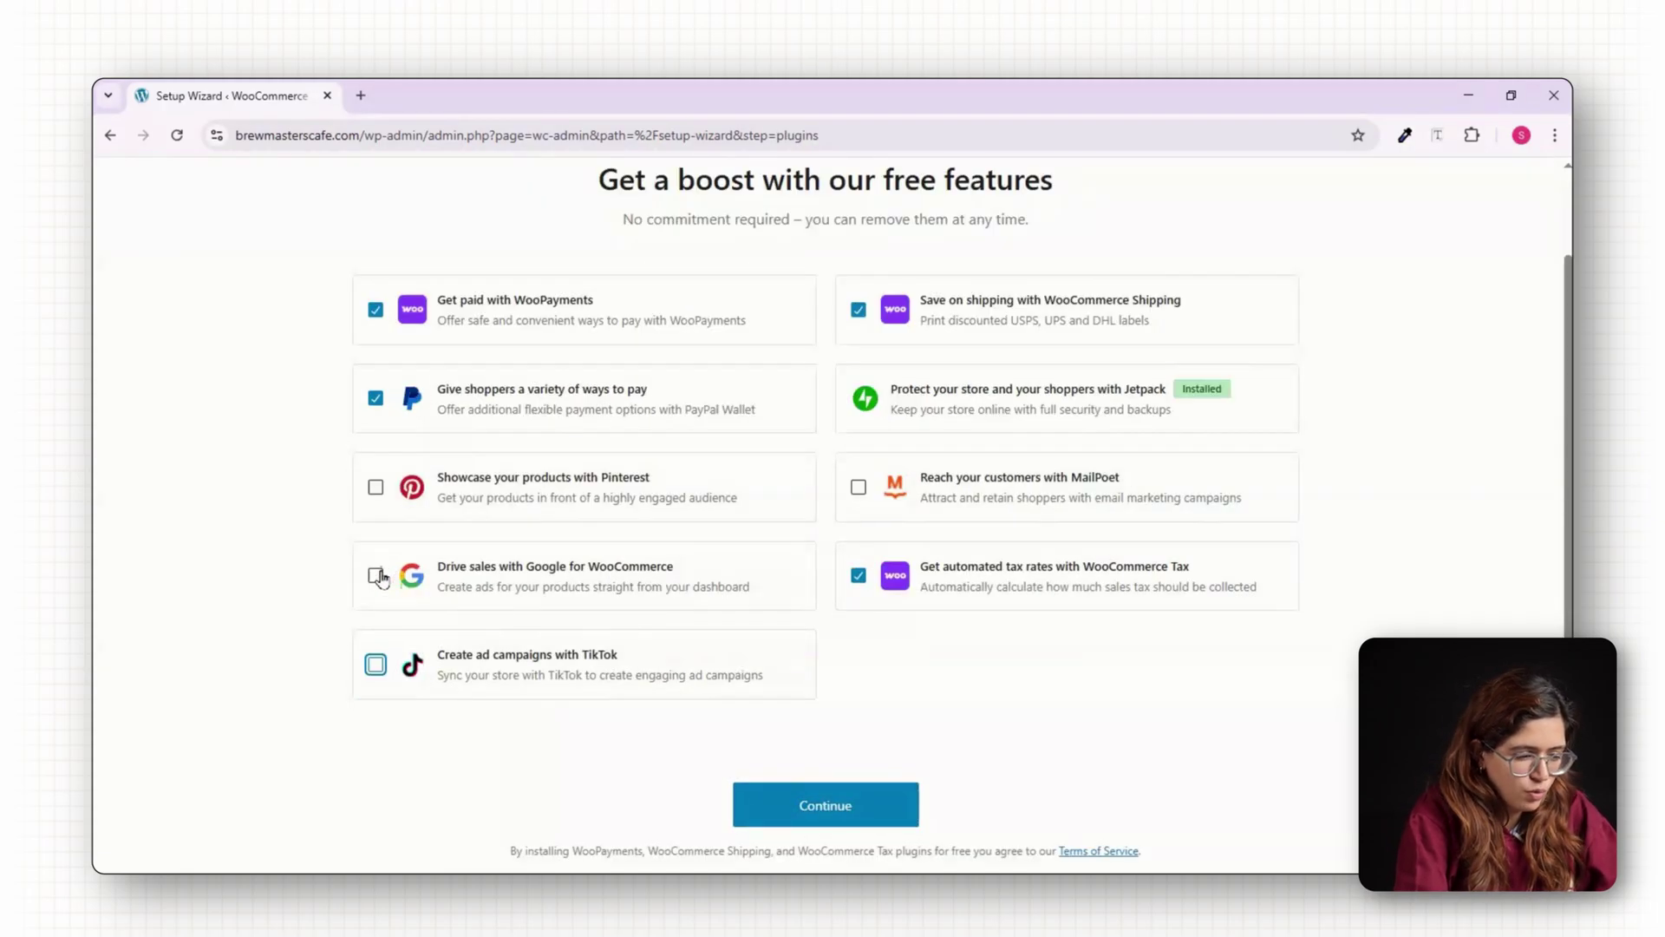
pyautogui.click(375, 575)
pyautogui.click(833, 812)
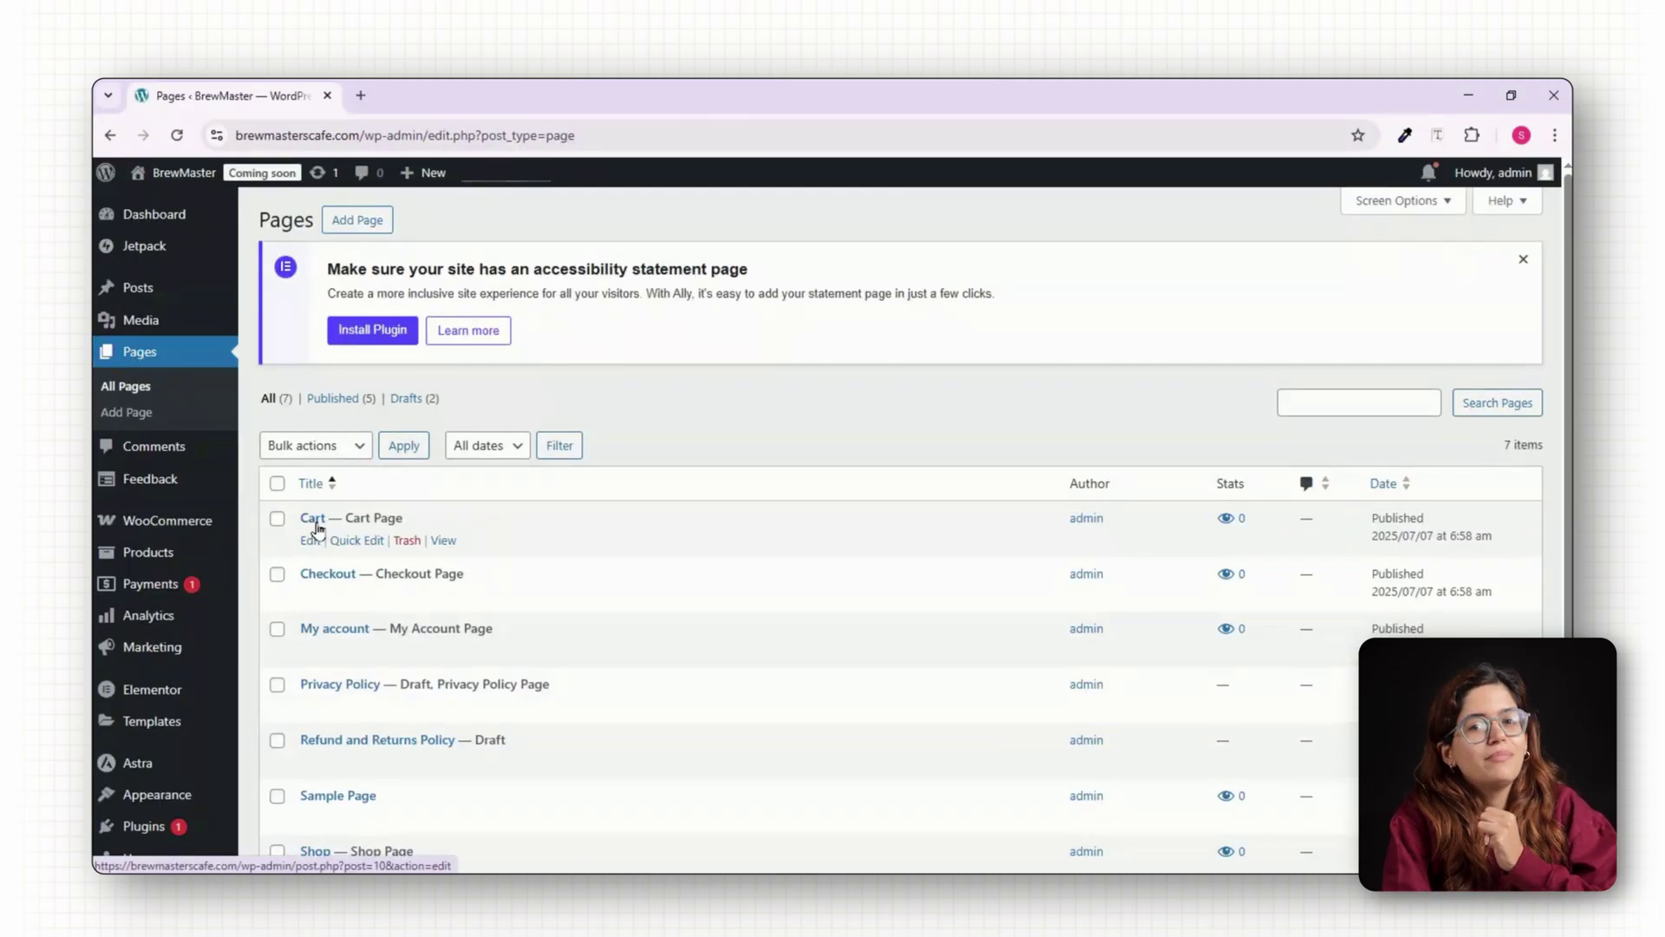
# Scroll through the Pages list showing Cart, Checkout, My account and Shop.
pyautogui.scroll(-1, 321, 538)
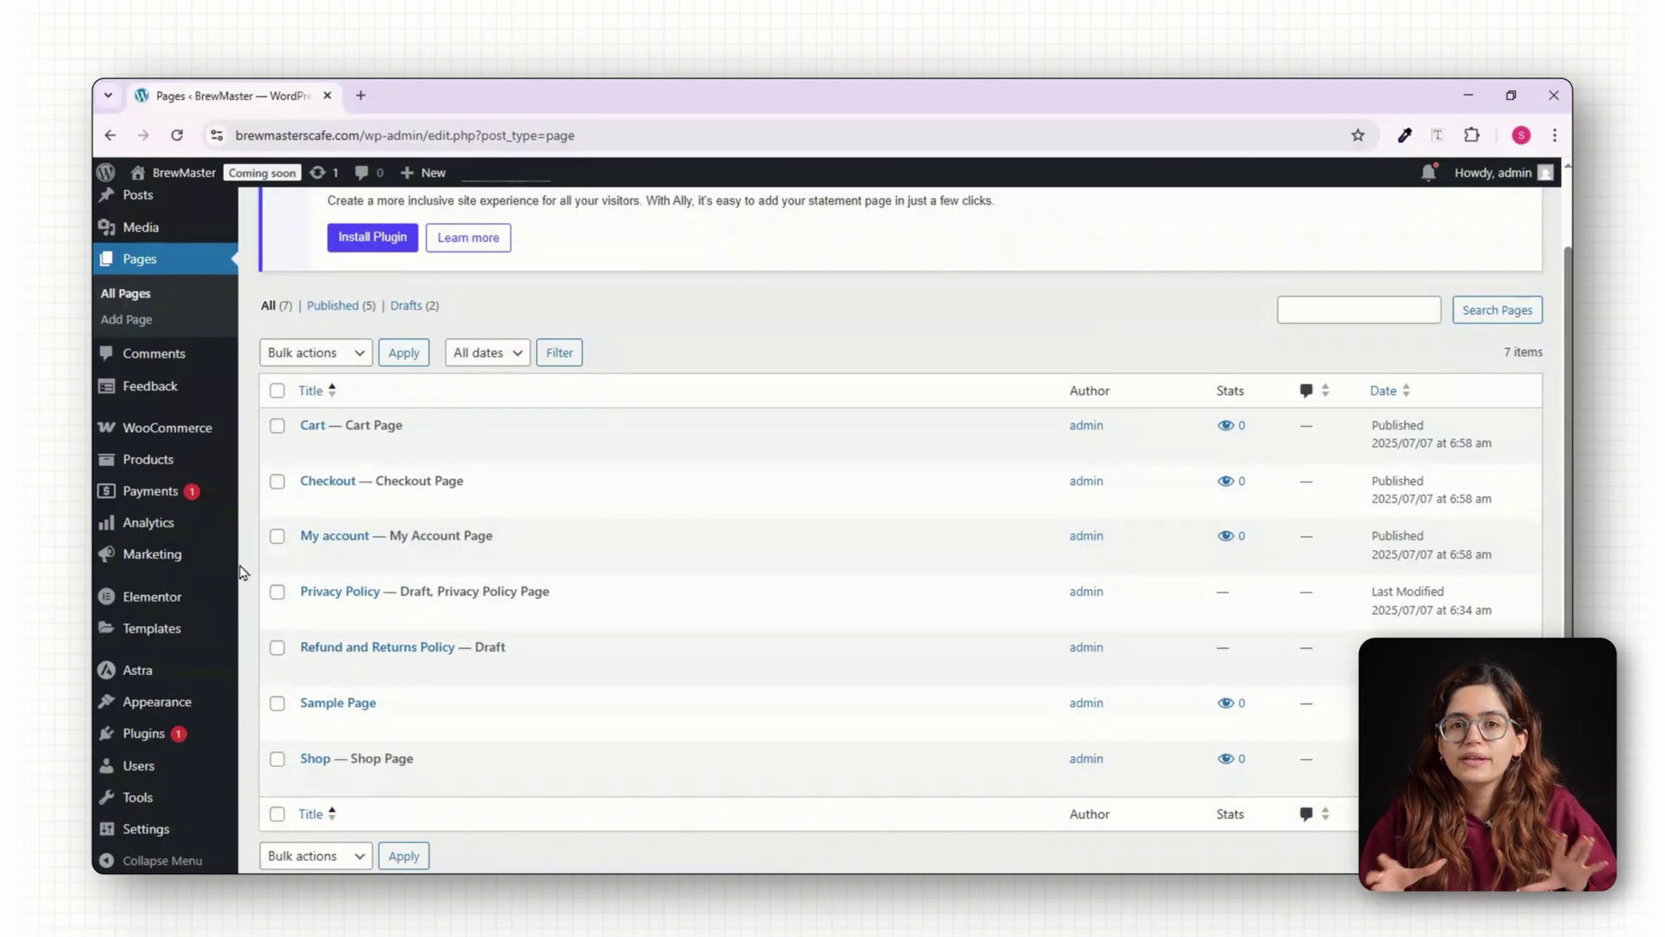
pyautogui.scroll(1, 242, 572)
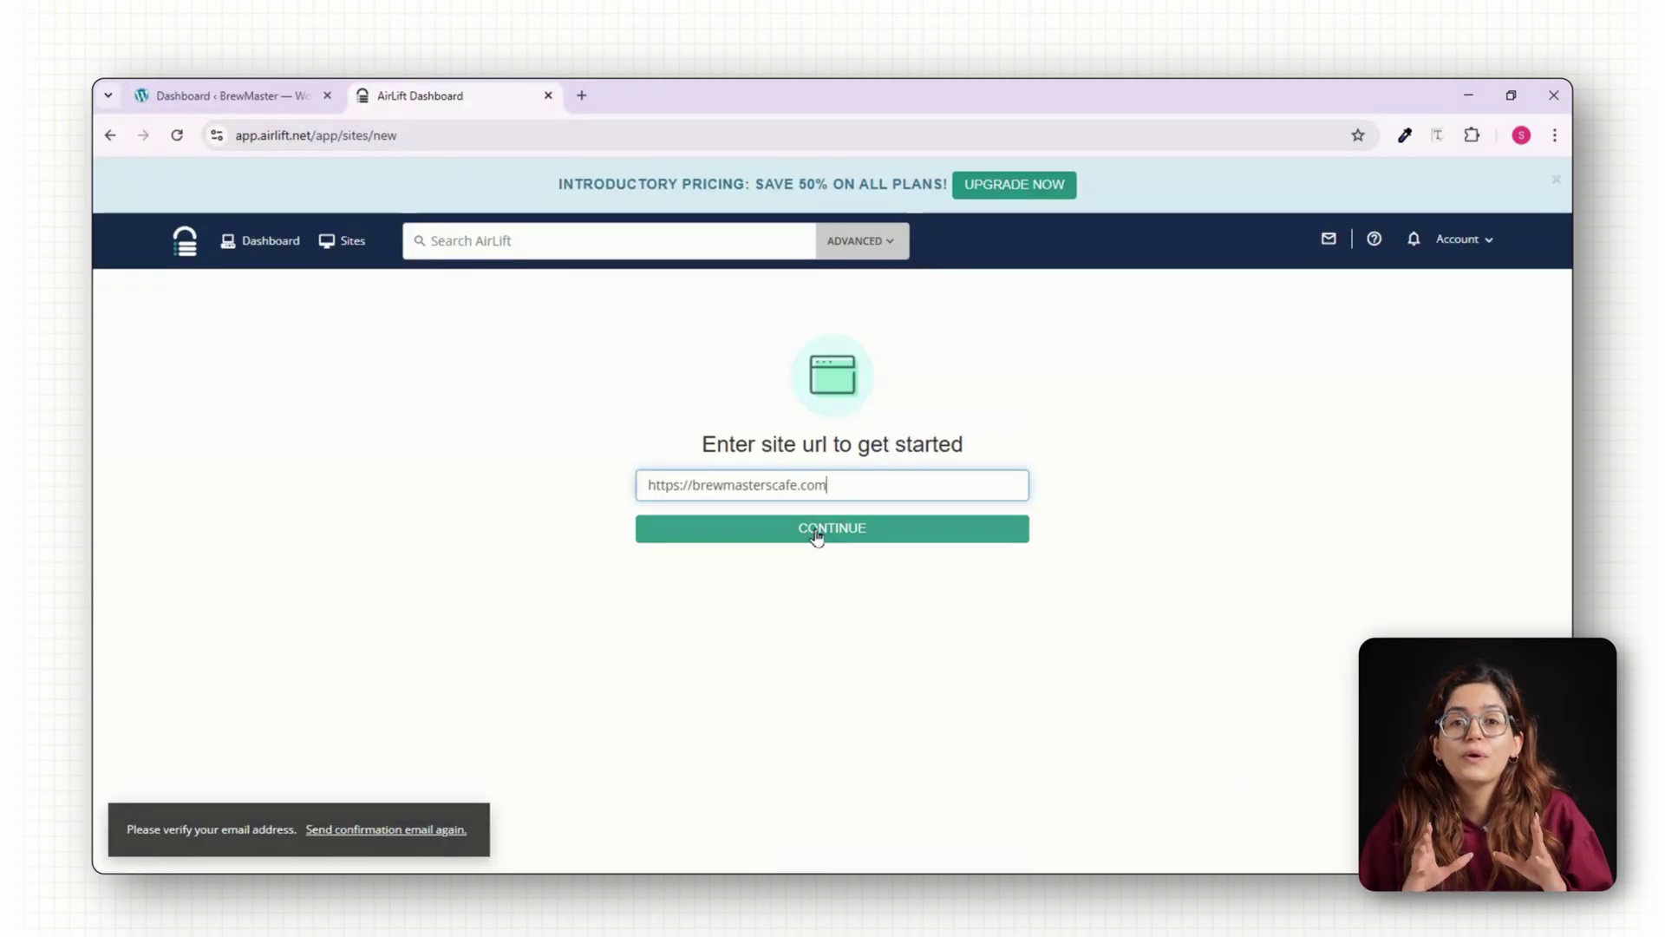
# Start AirLift's sync for brewmasterscafe.com and review the performance report showing 100 versus 85.
pyautogui.click(816, 534)
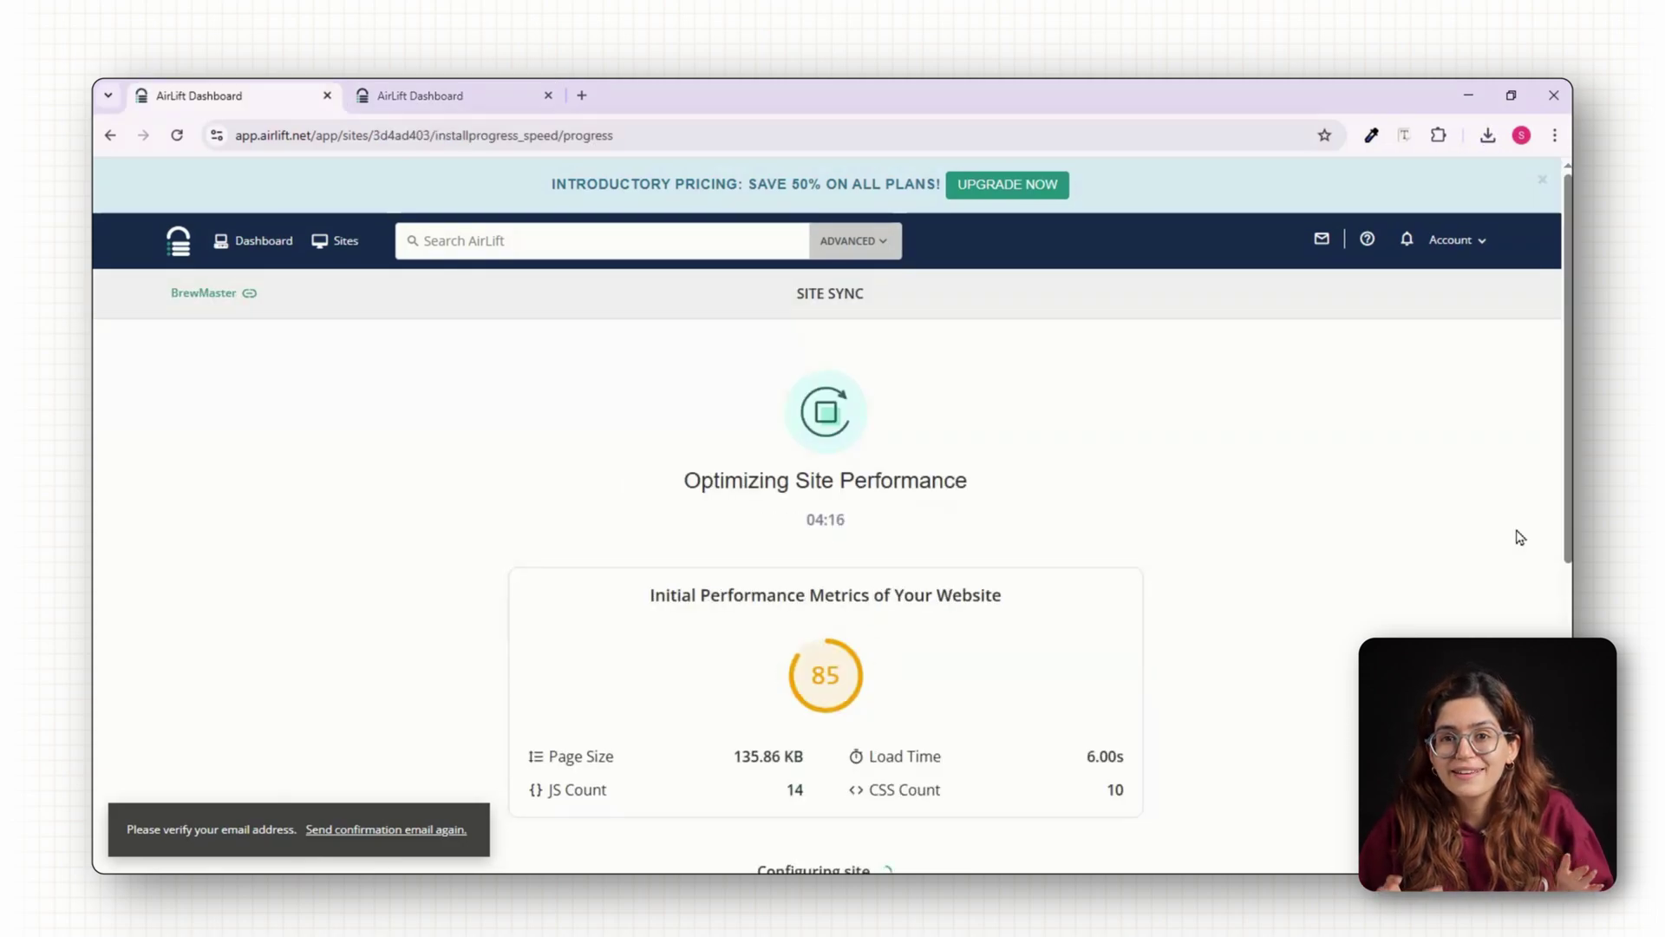
pyautogui.scroll(-2, 1263, 609)
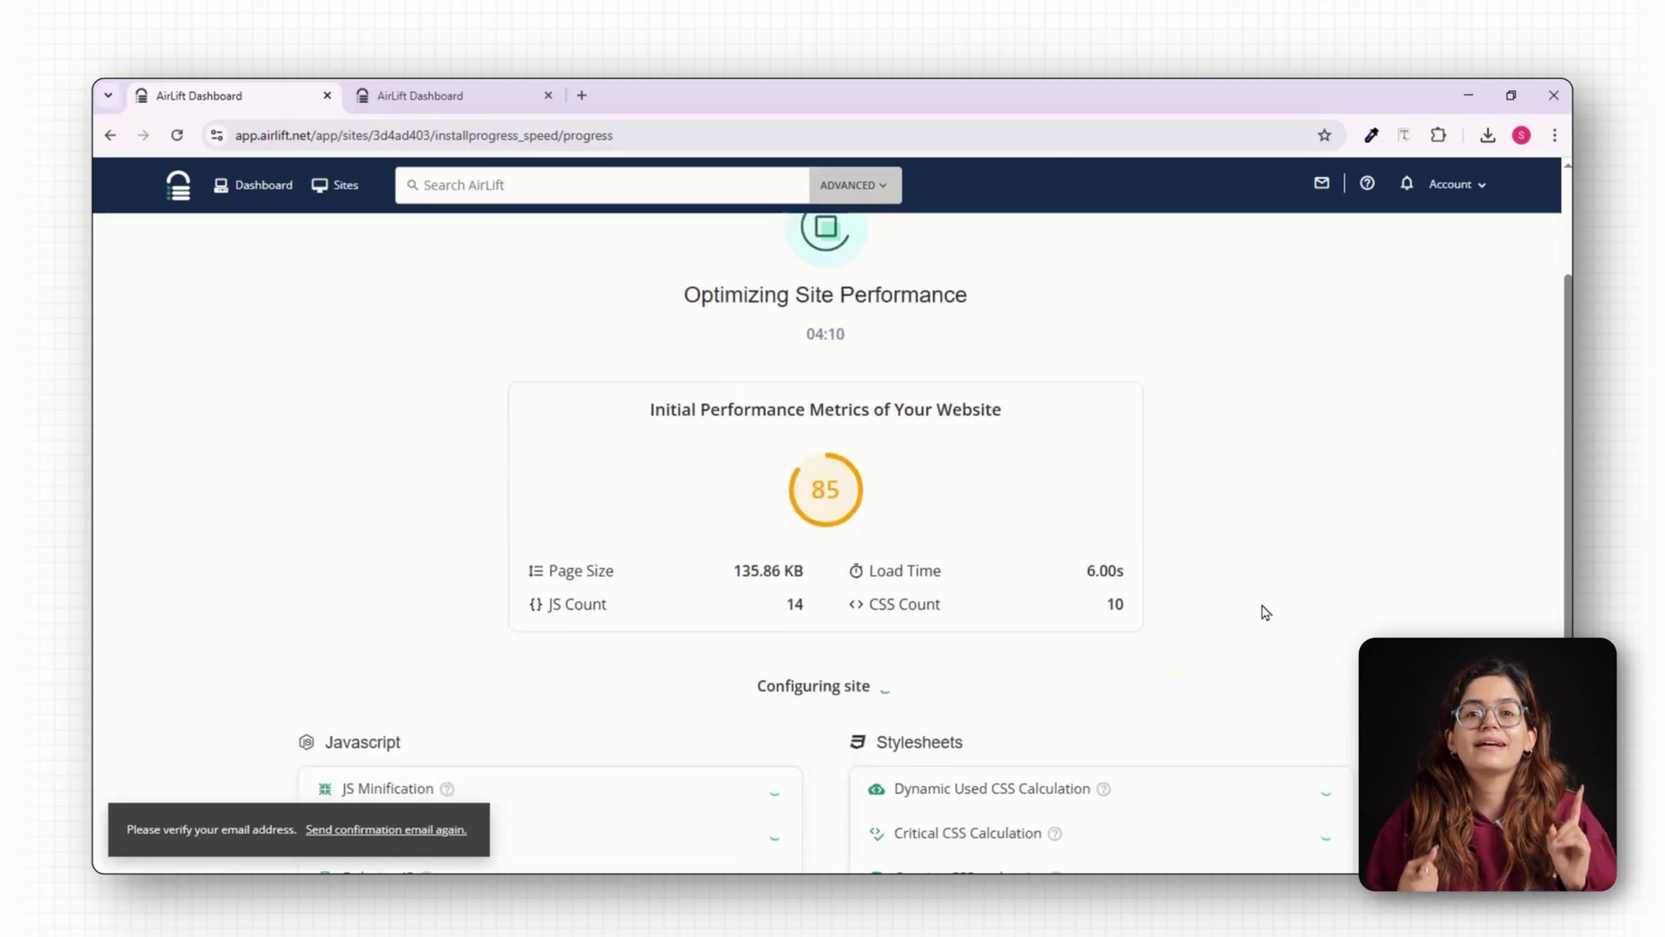
pyautogui.scroll(-1, 1264, 611)
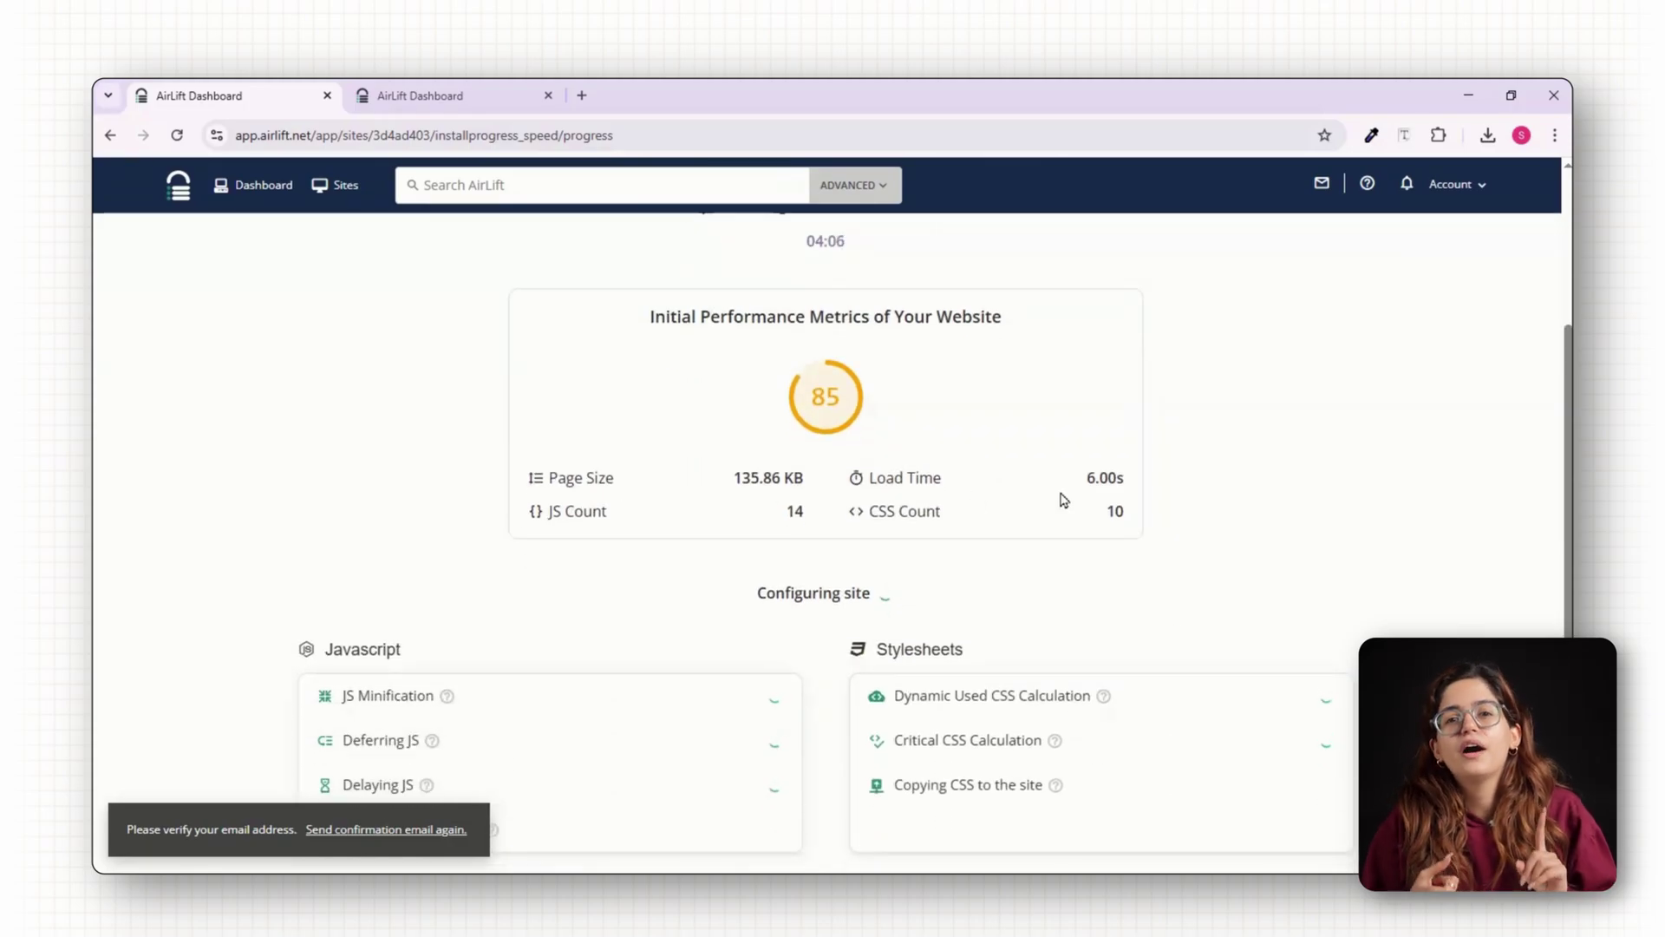
pyautogui.scroll(-1, 969, 552)
pyautogui.scroll(-2, 1312, 556)
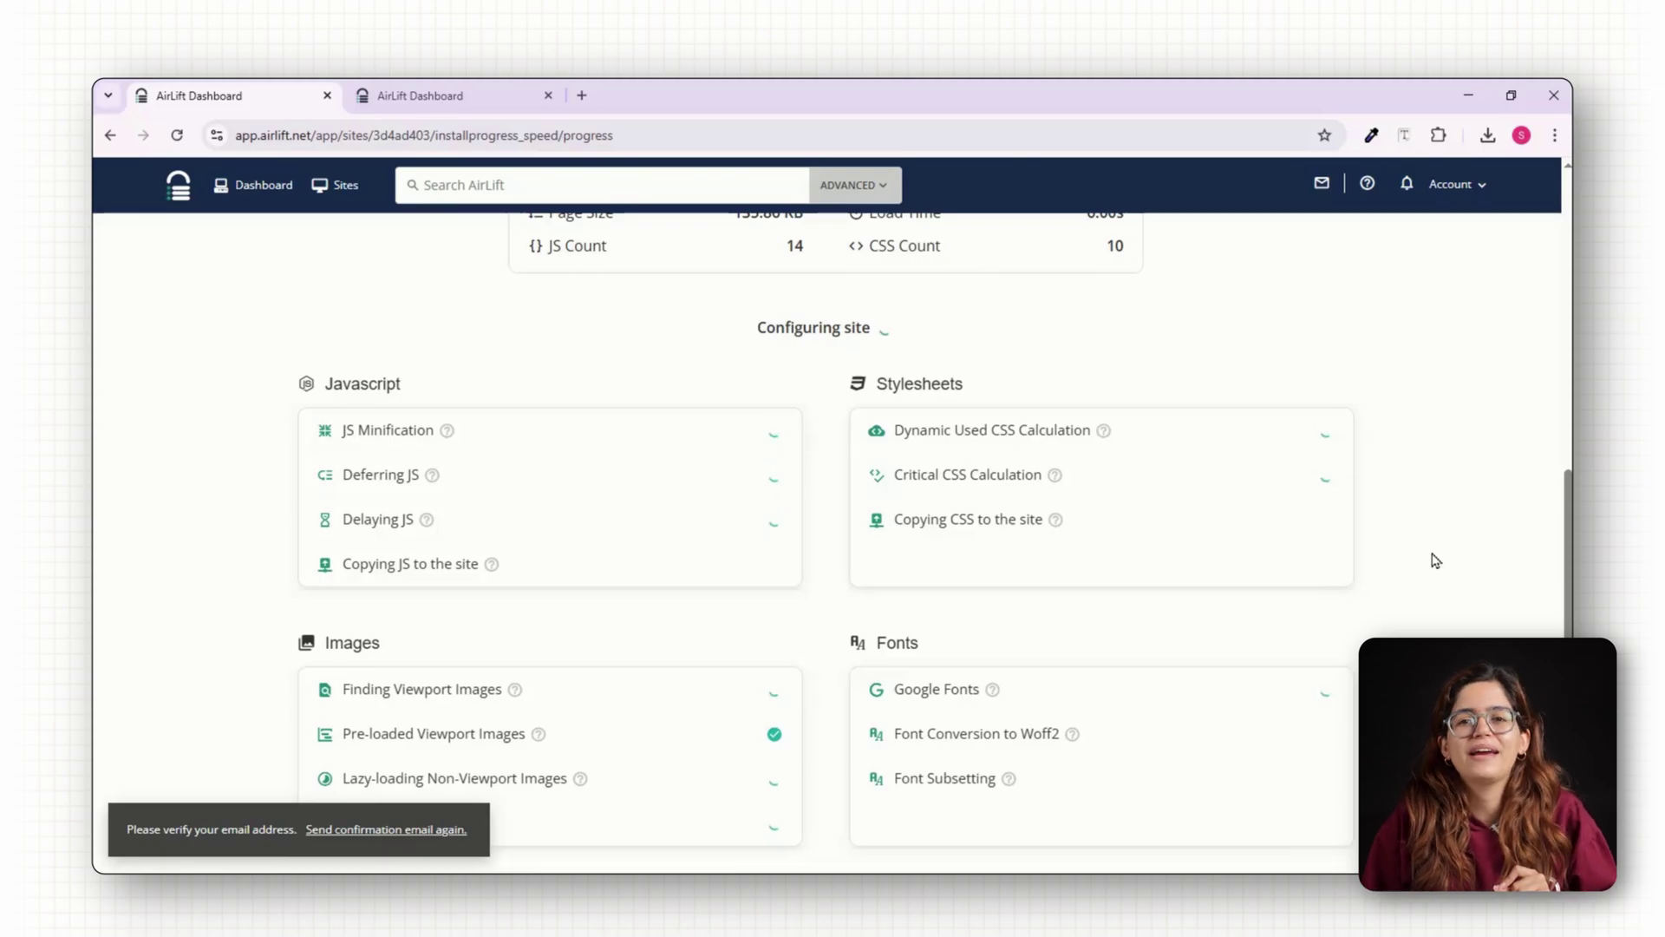
pyautogui.scroll(4, 1436, 559)
pyautogui.scroll(-2, 1435, 559)
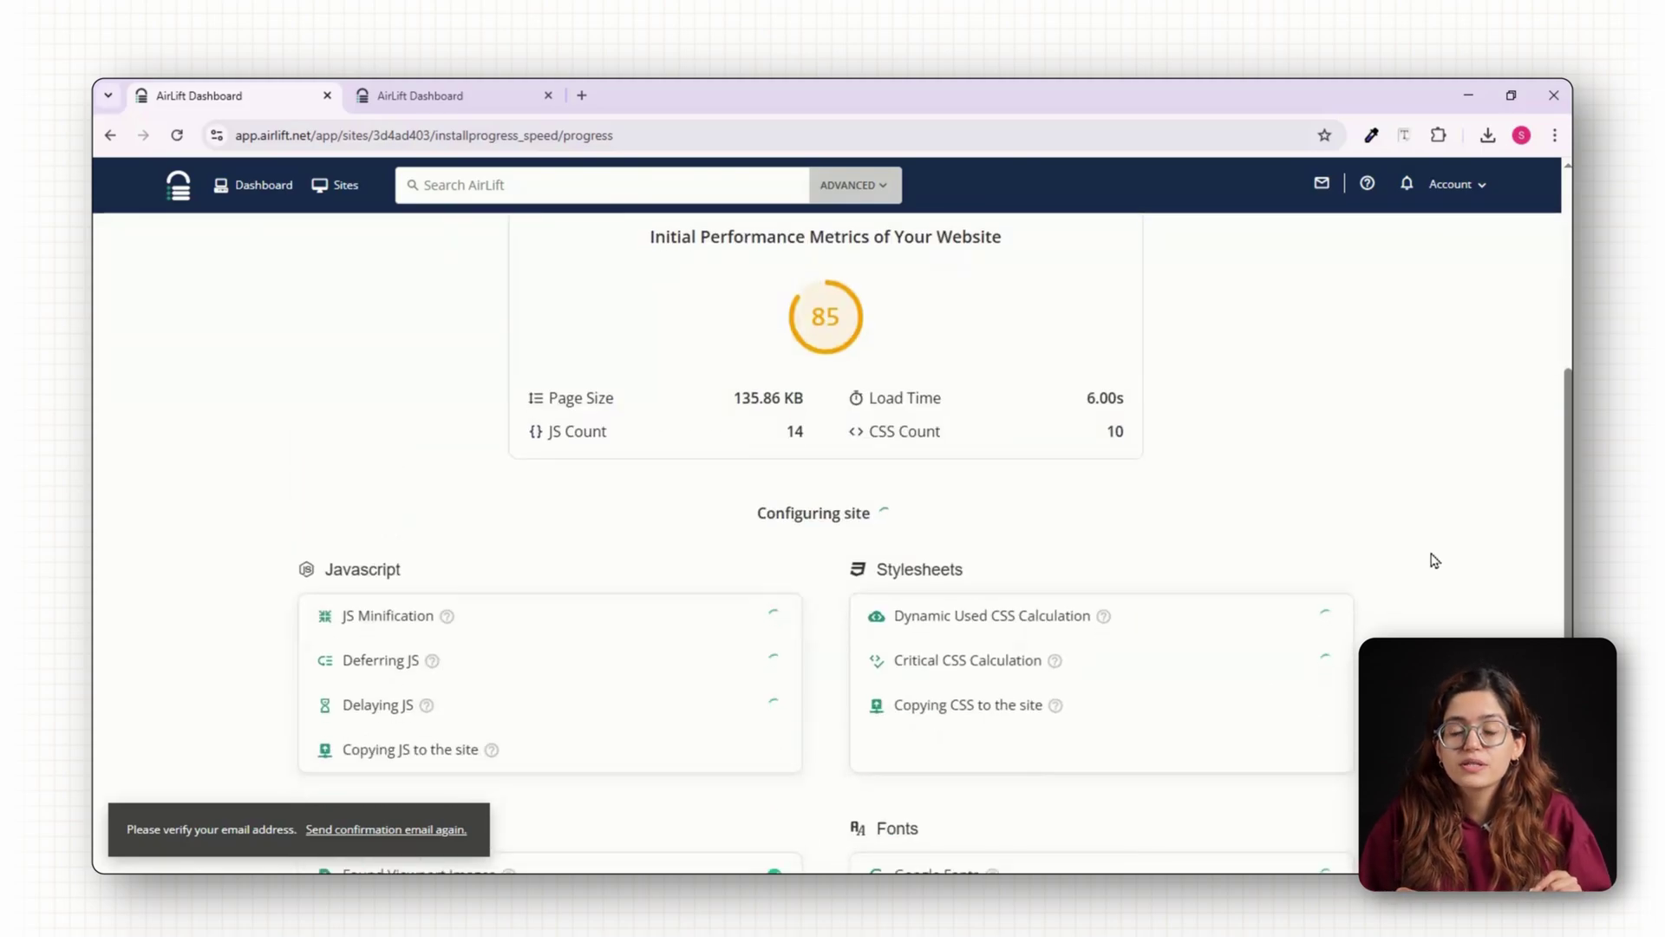
pyautogui.scroll(4, 1436, 560)
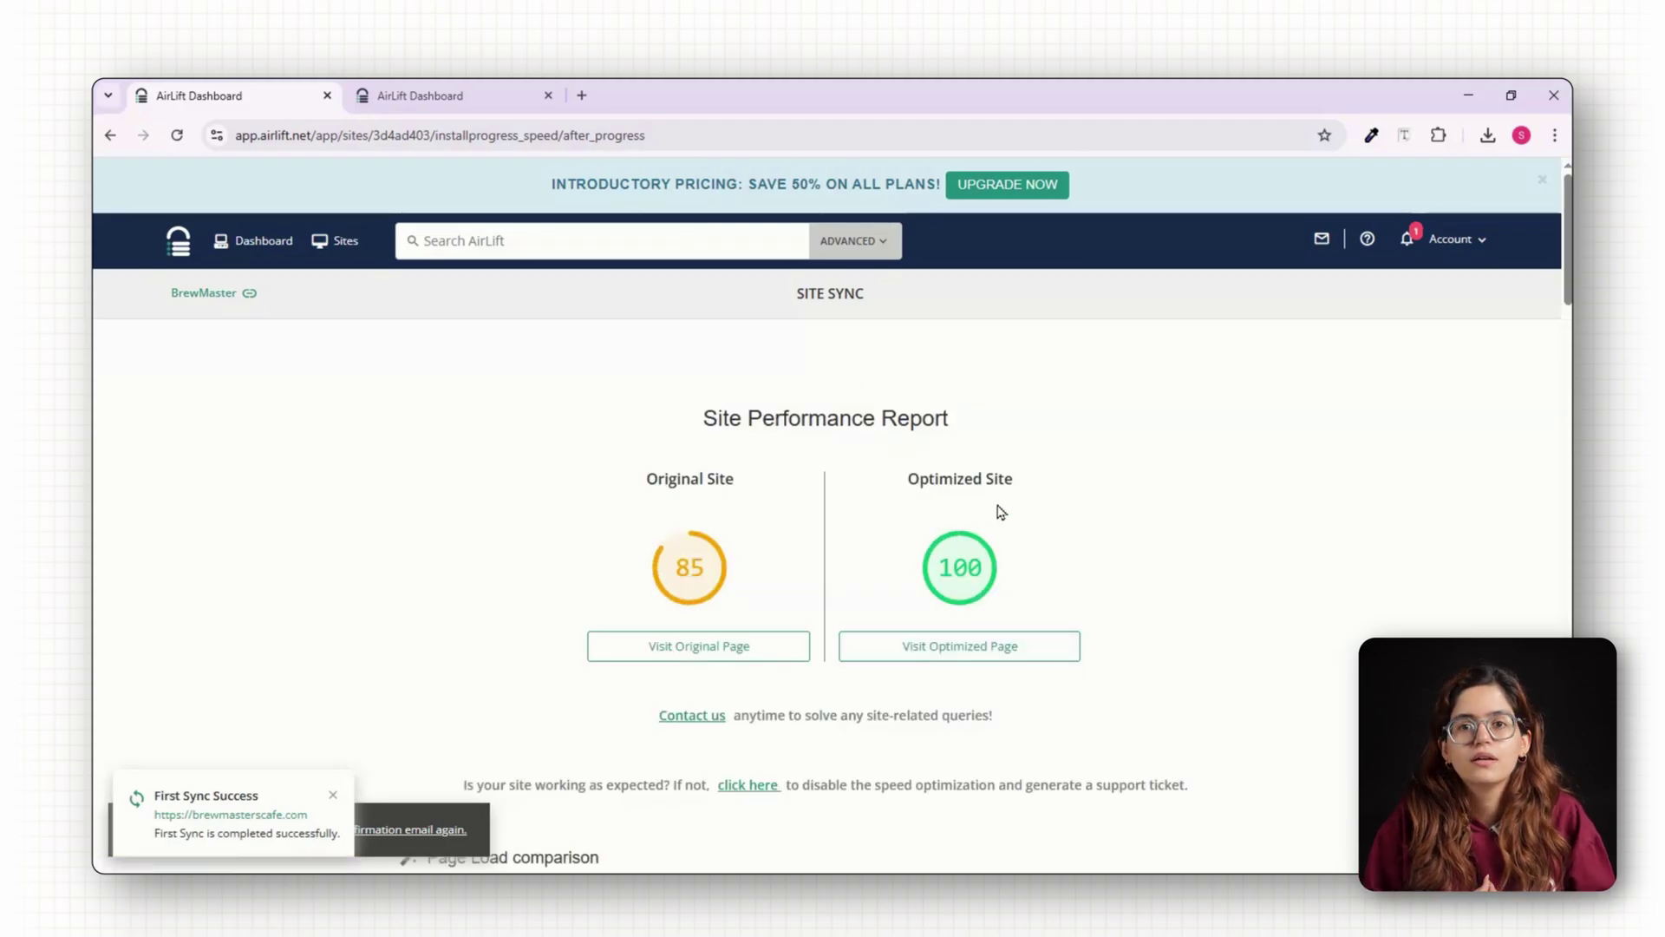
pyautogui.scroll(-3, 1006, 563)
pyautogui.scroll(-10, 1020, 615)
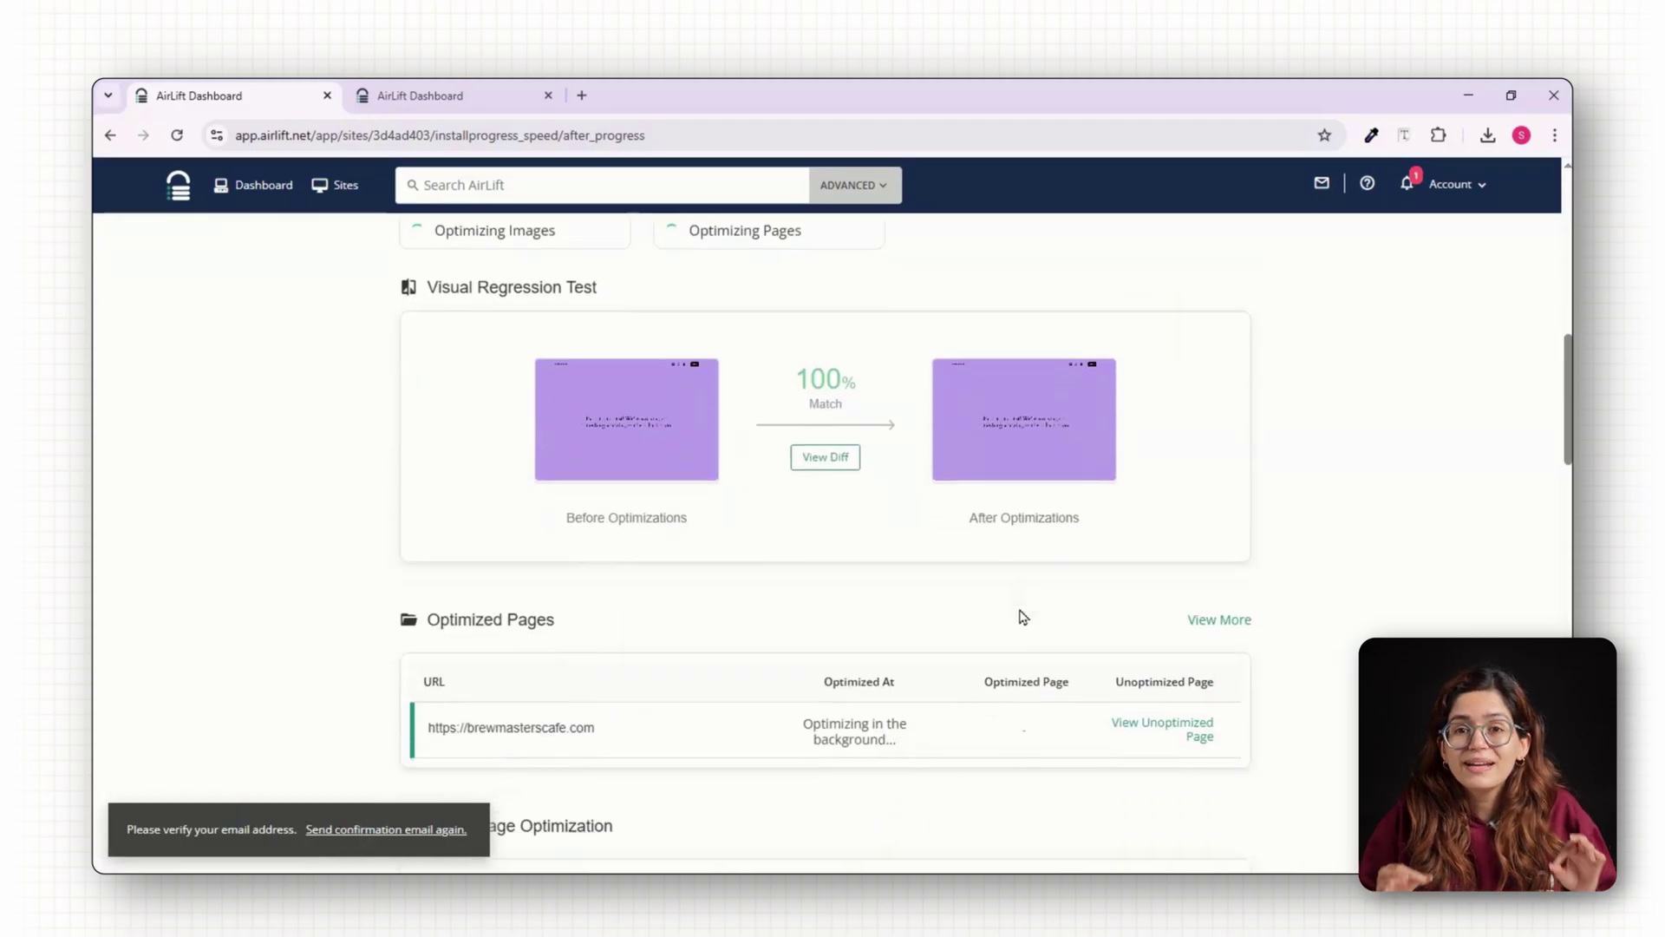
pyautogui.scroll(-15, 1023, 615)
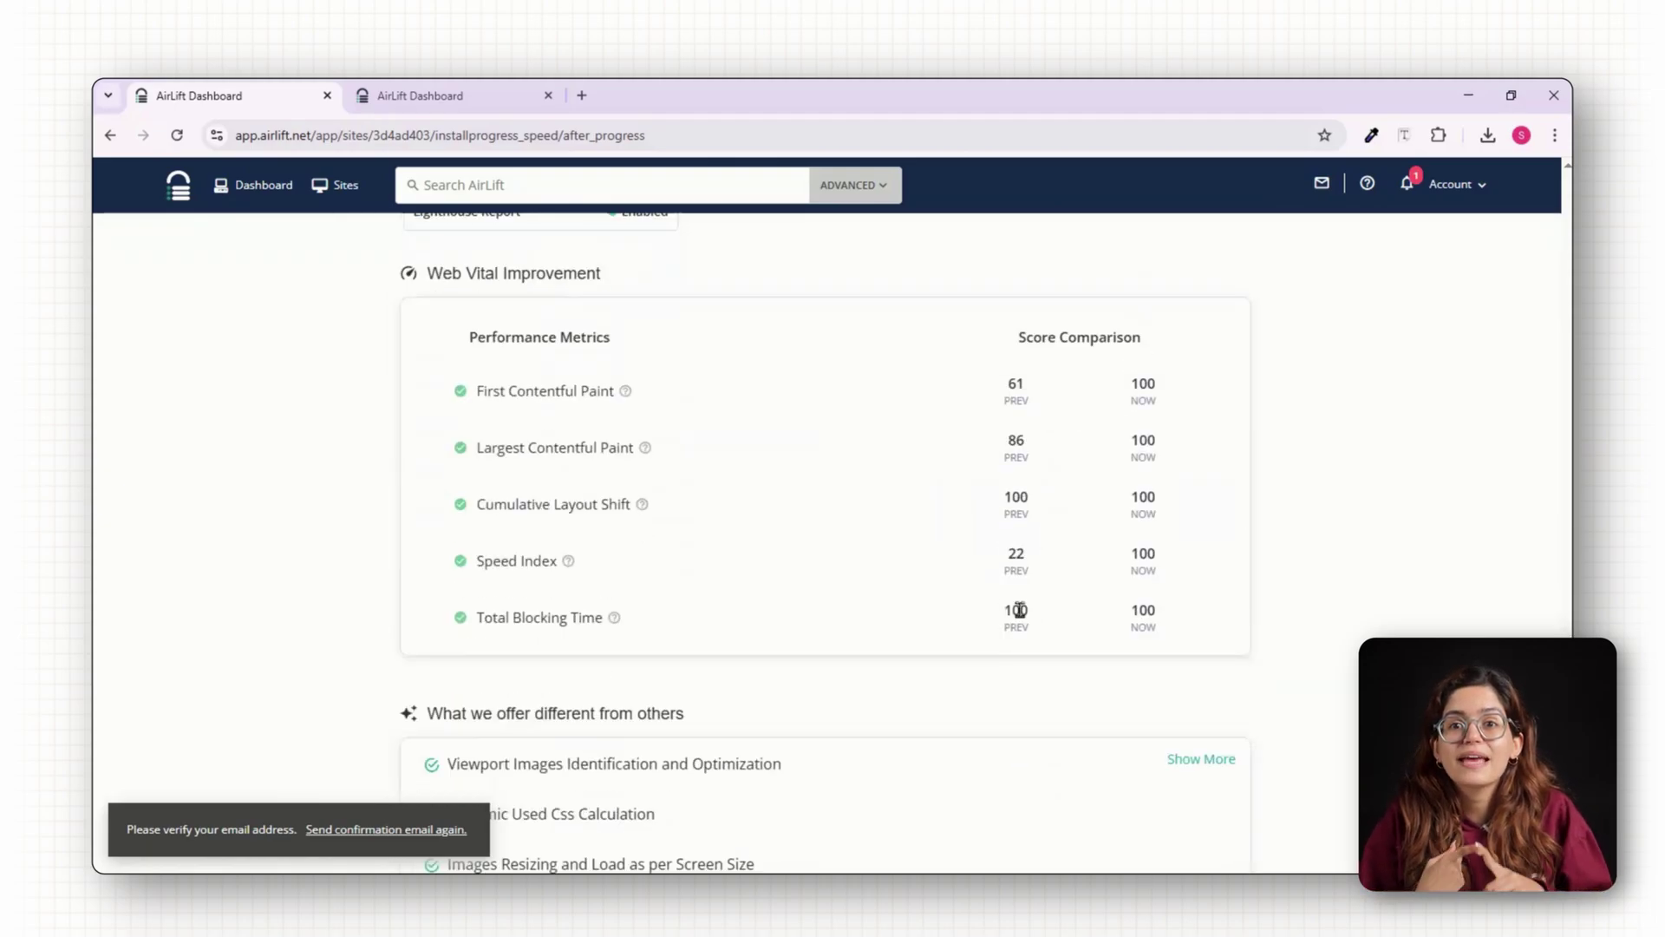
pyautogui.scroll(3, 1022, 617)
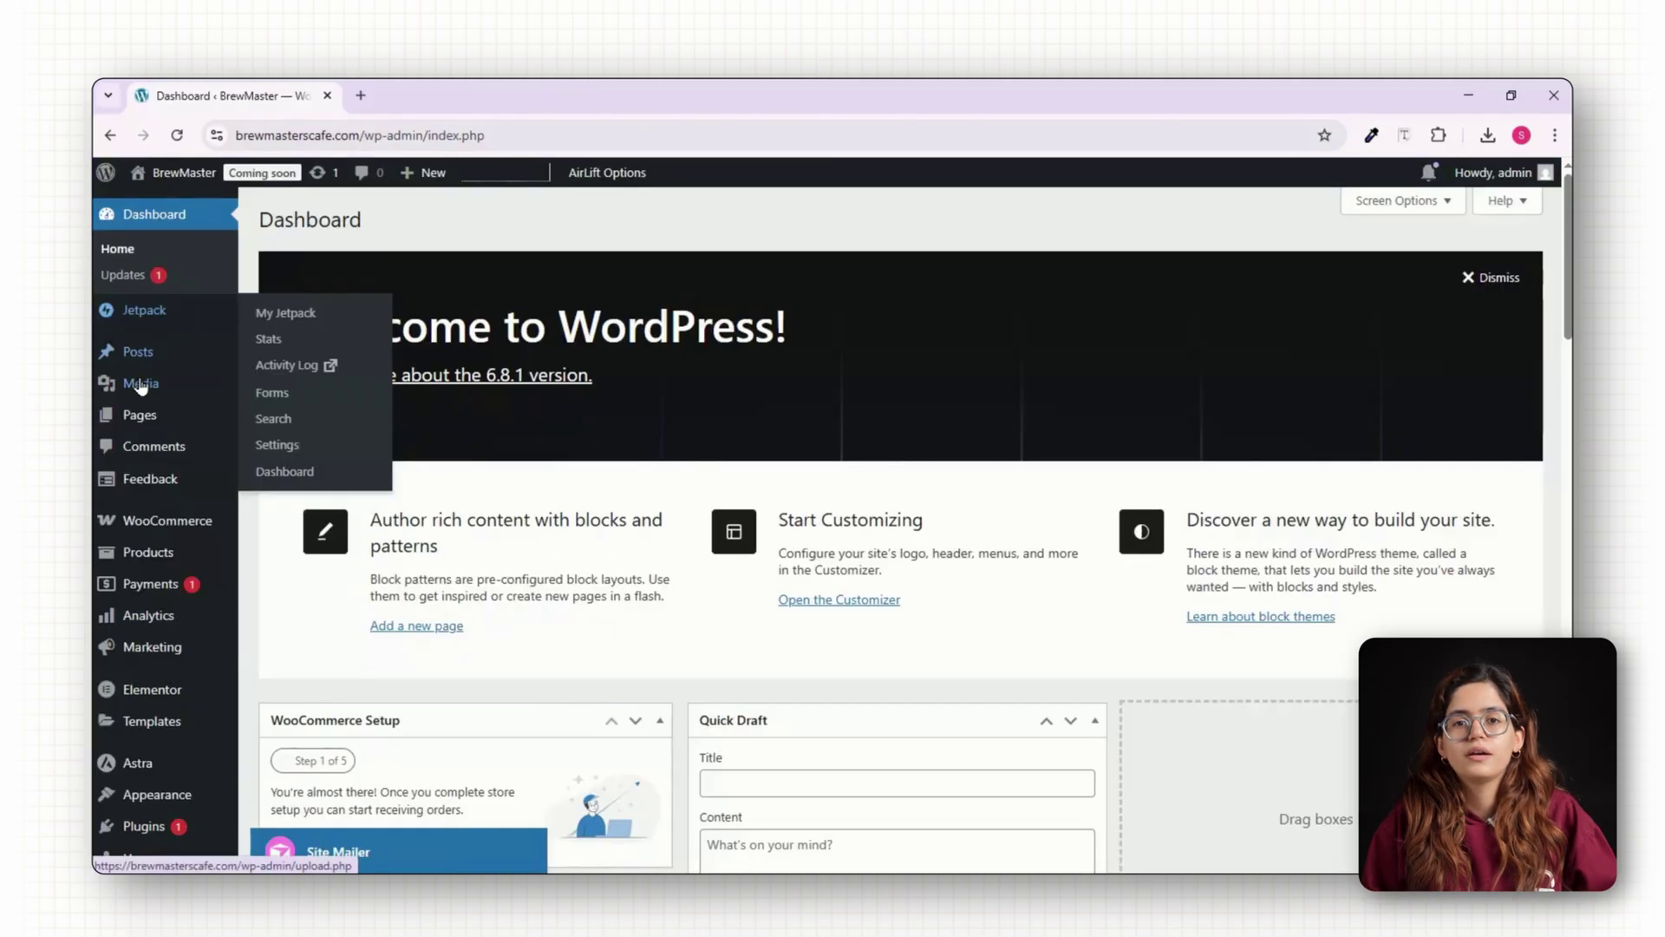
pyautogui.moveTo(136, 422)
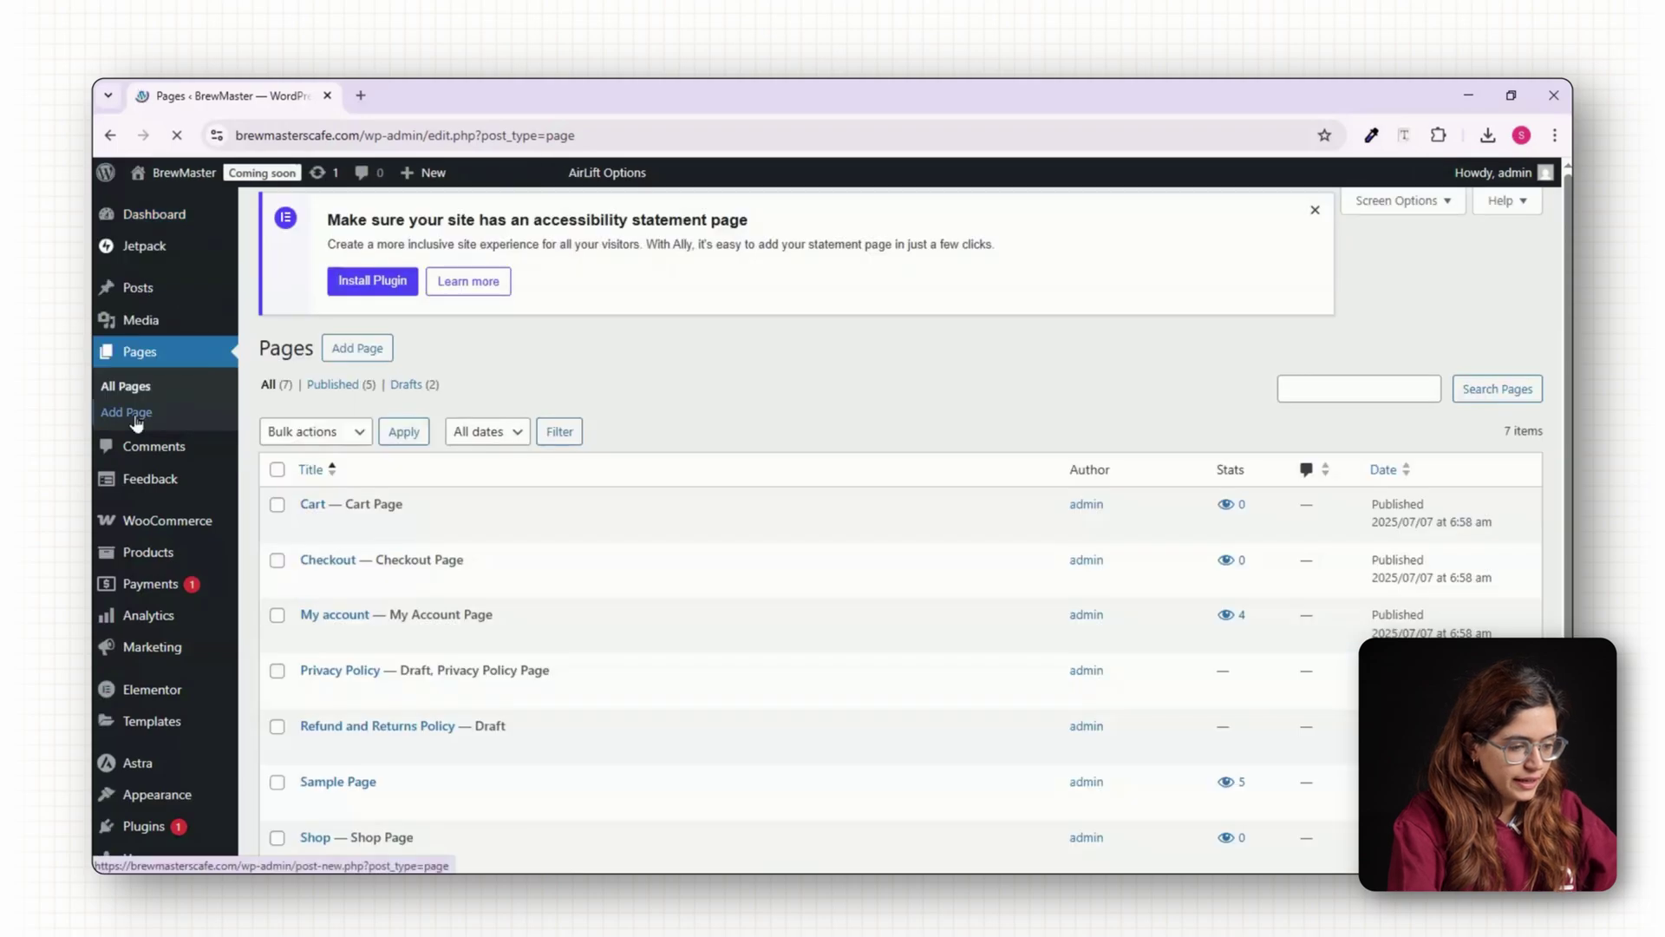
# Create and publish a new page titled 'Home'.
pyautogui.click(351, 227)
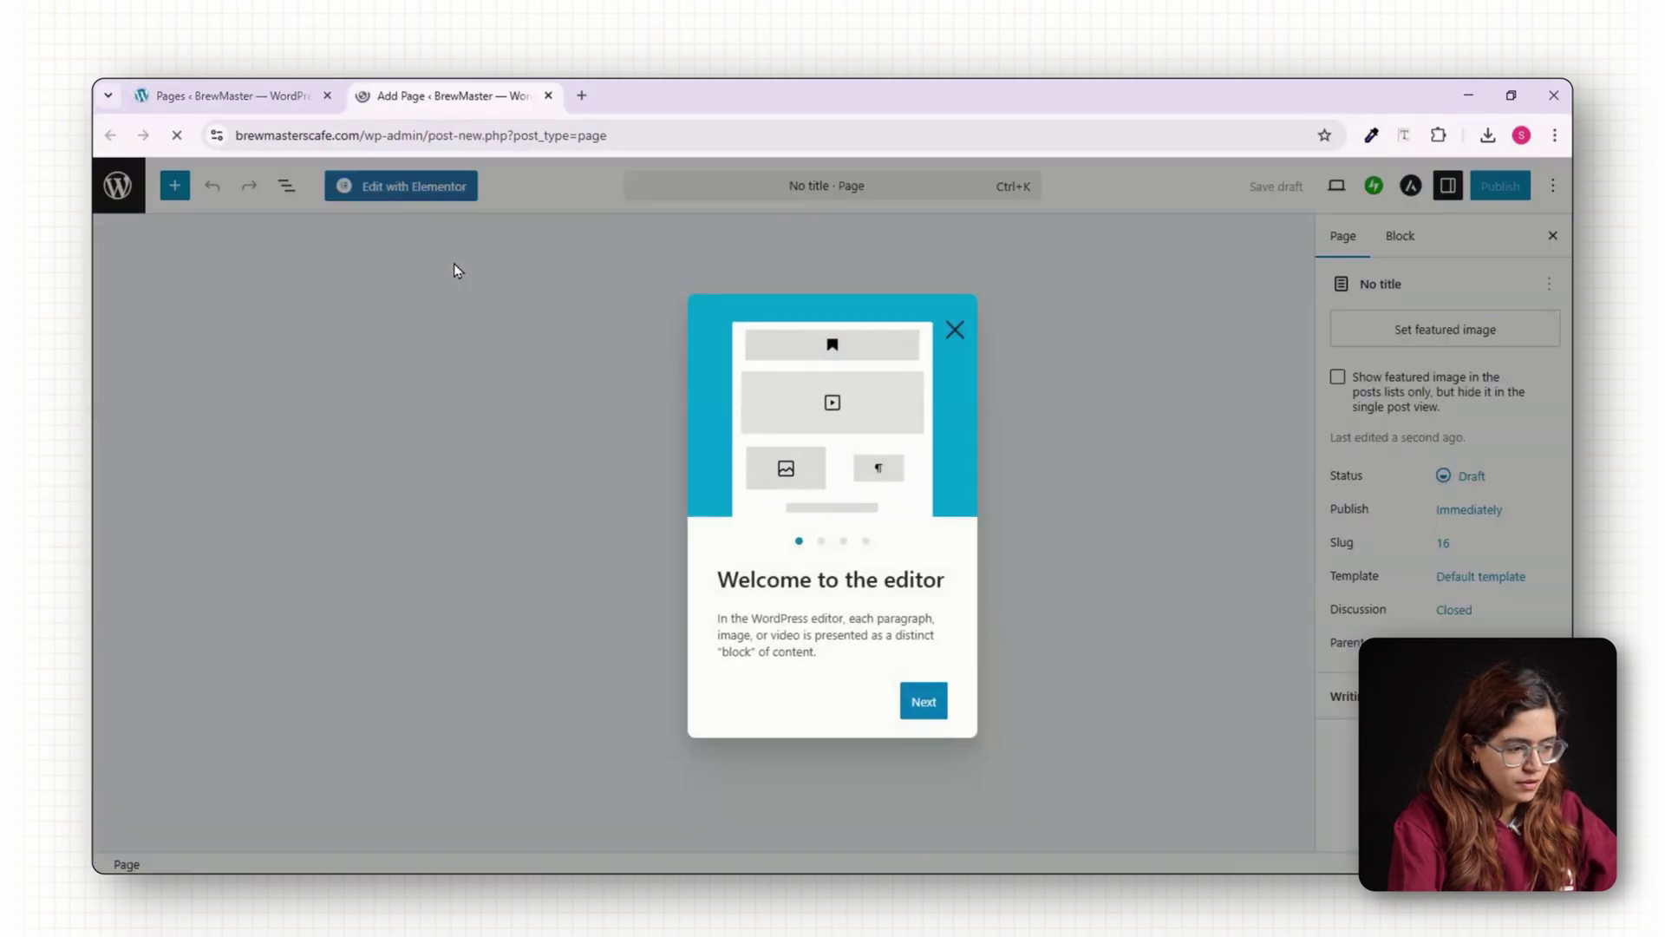
pyautogui.click(953, 328)
pyautogui.write('Home')
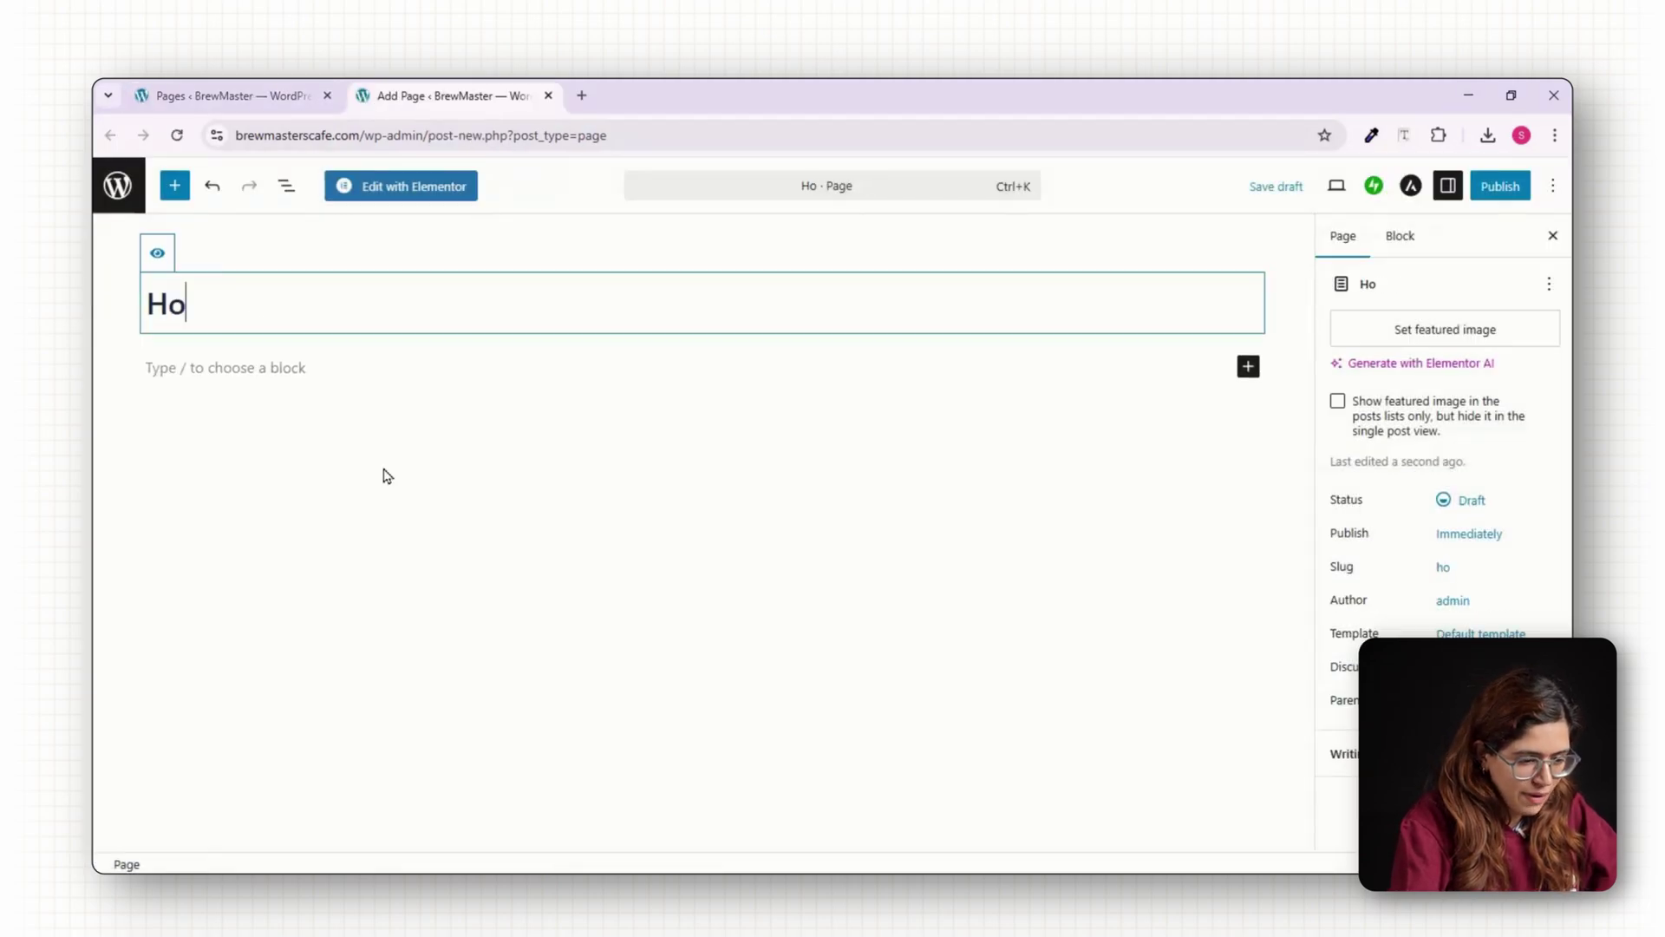
pyautogui.click(1499, 187)
pyautogui.click(1499, 203)
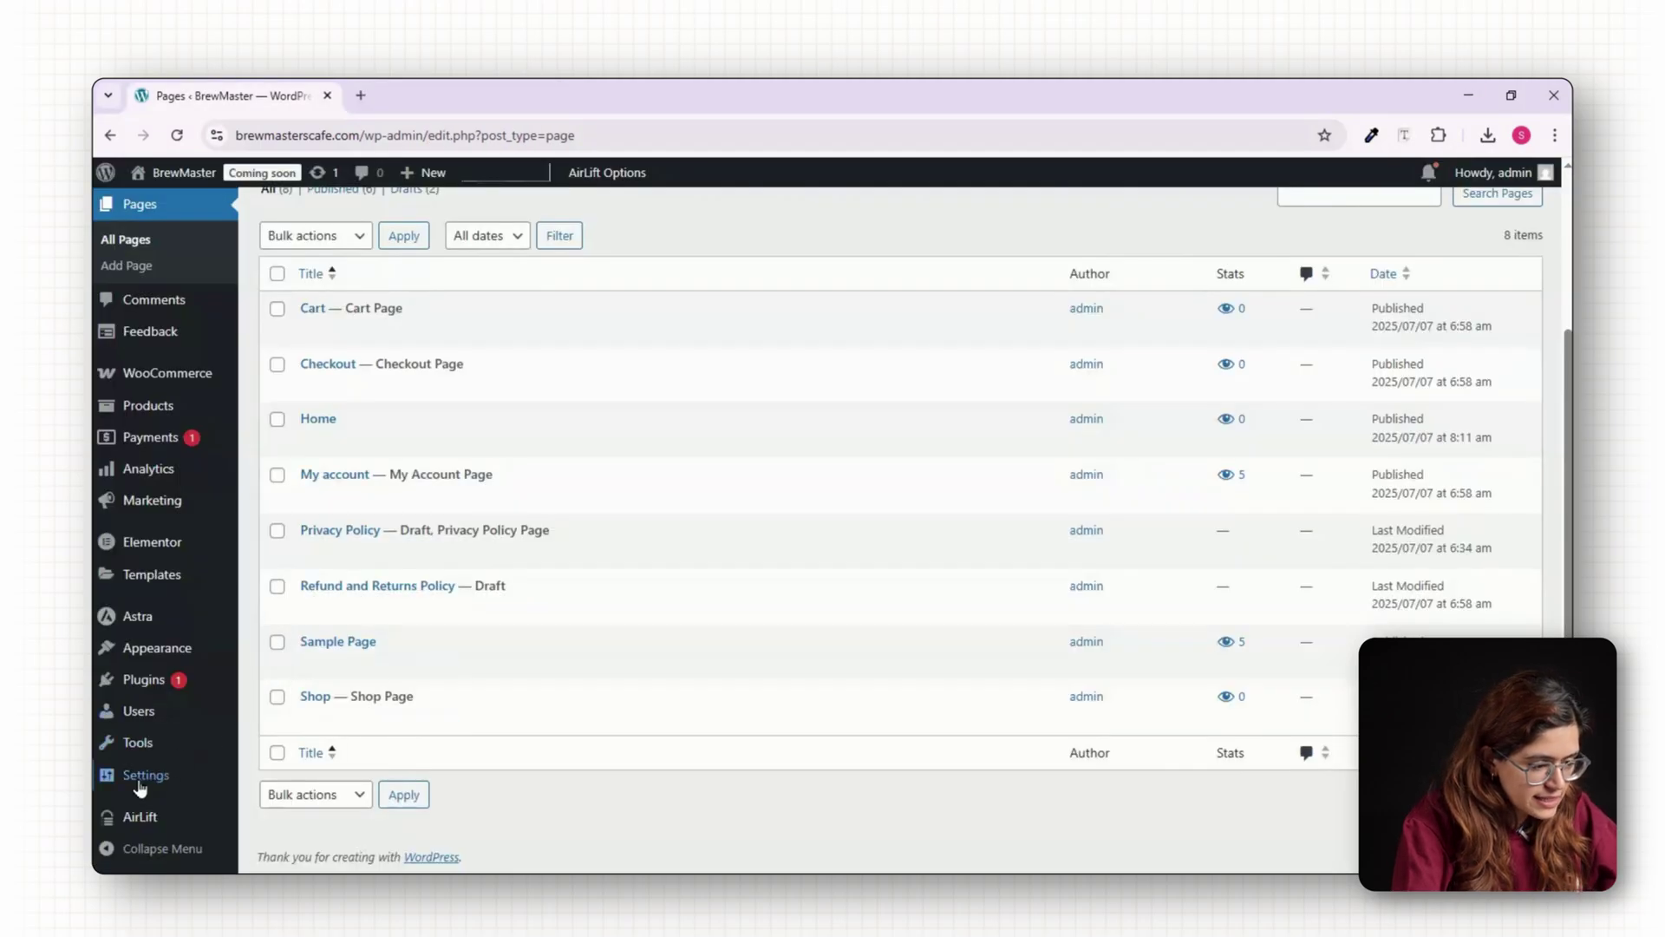
# In Reading settings, set Home as the static homepage and save.
pyautogui.moveTo(139, 784)
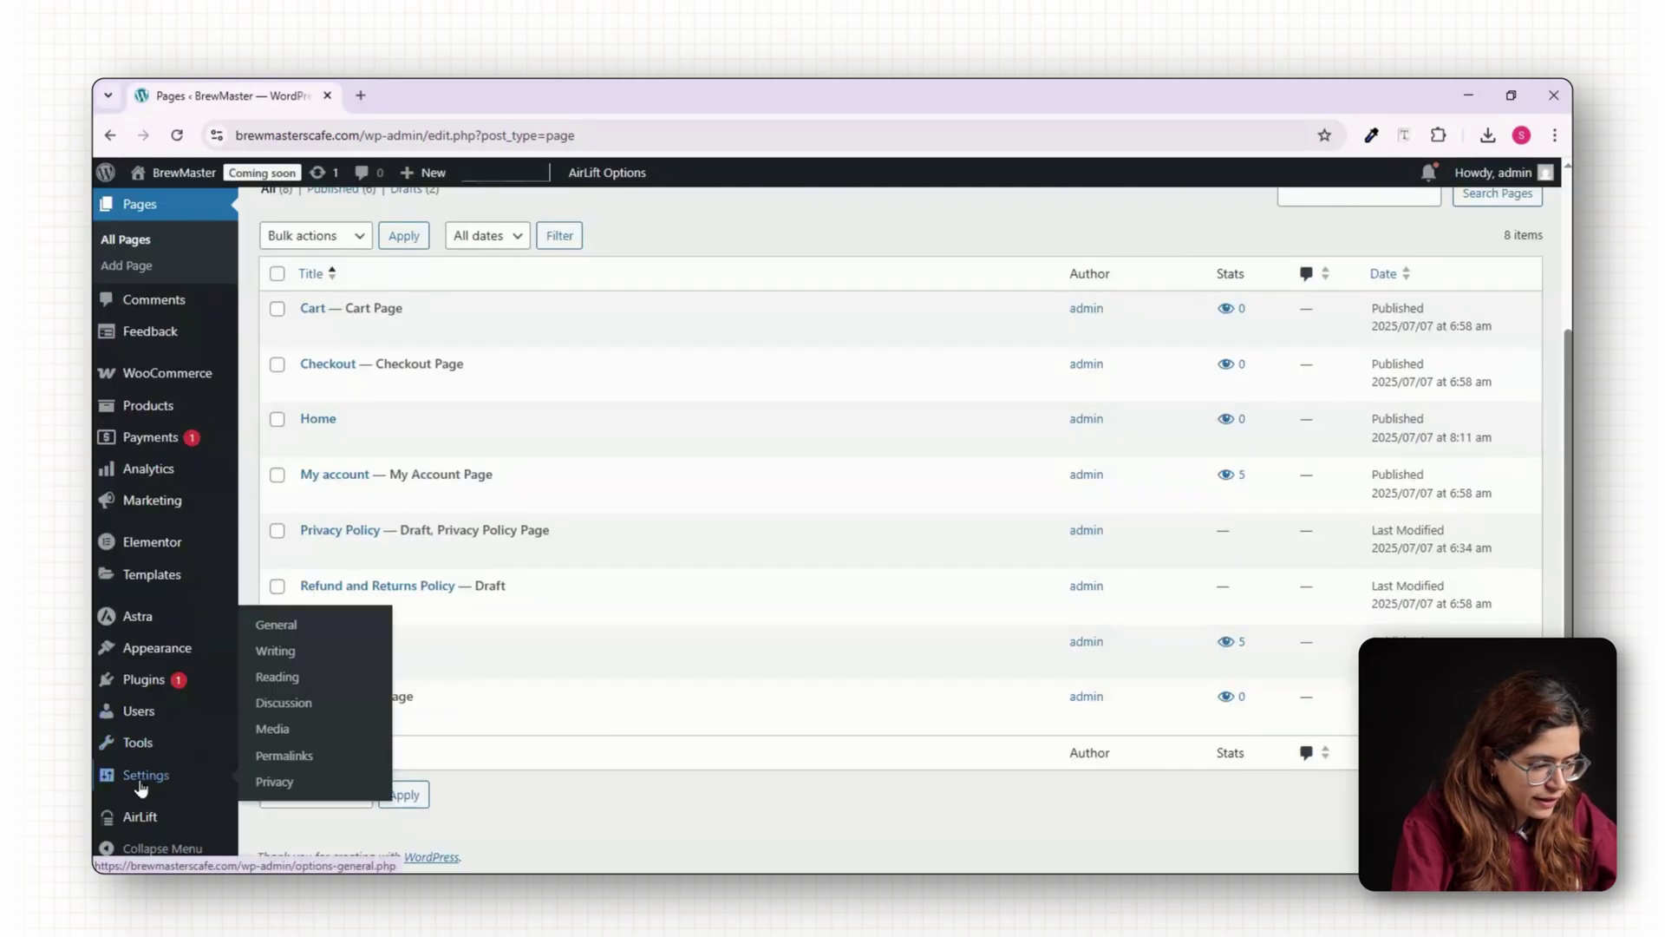
pyautogui.click(295, 676)
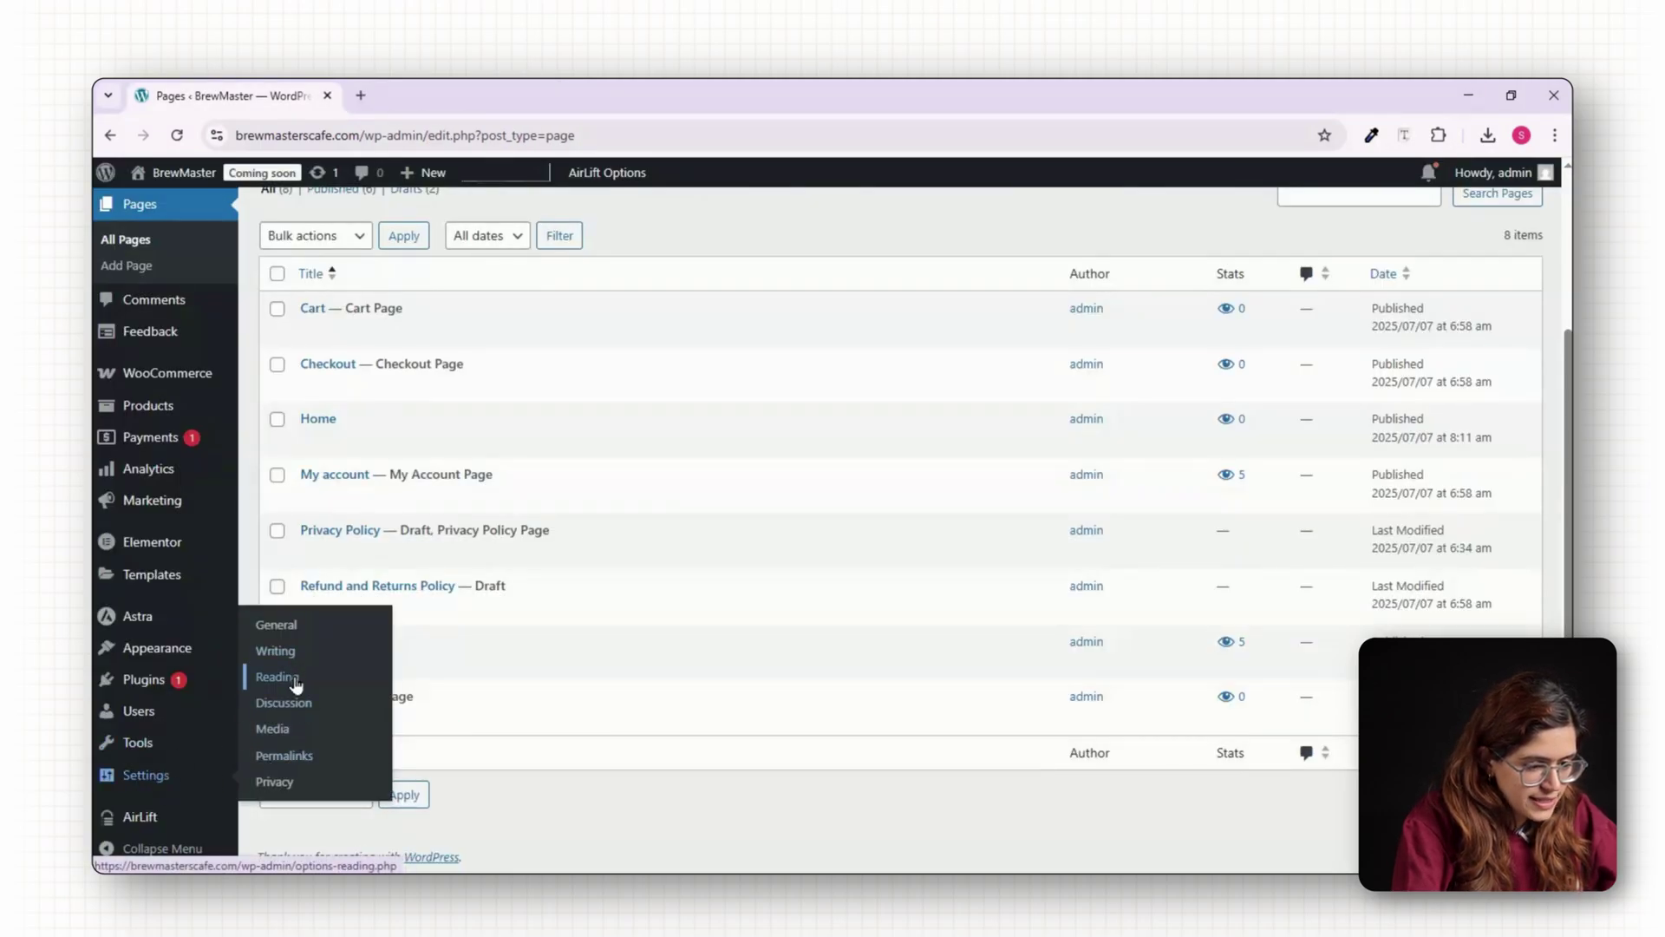
pyautogui.click(492, 300)
pyautogui.click(642, 346)
pyautogui.click(607, 448)
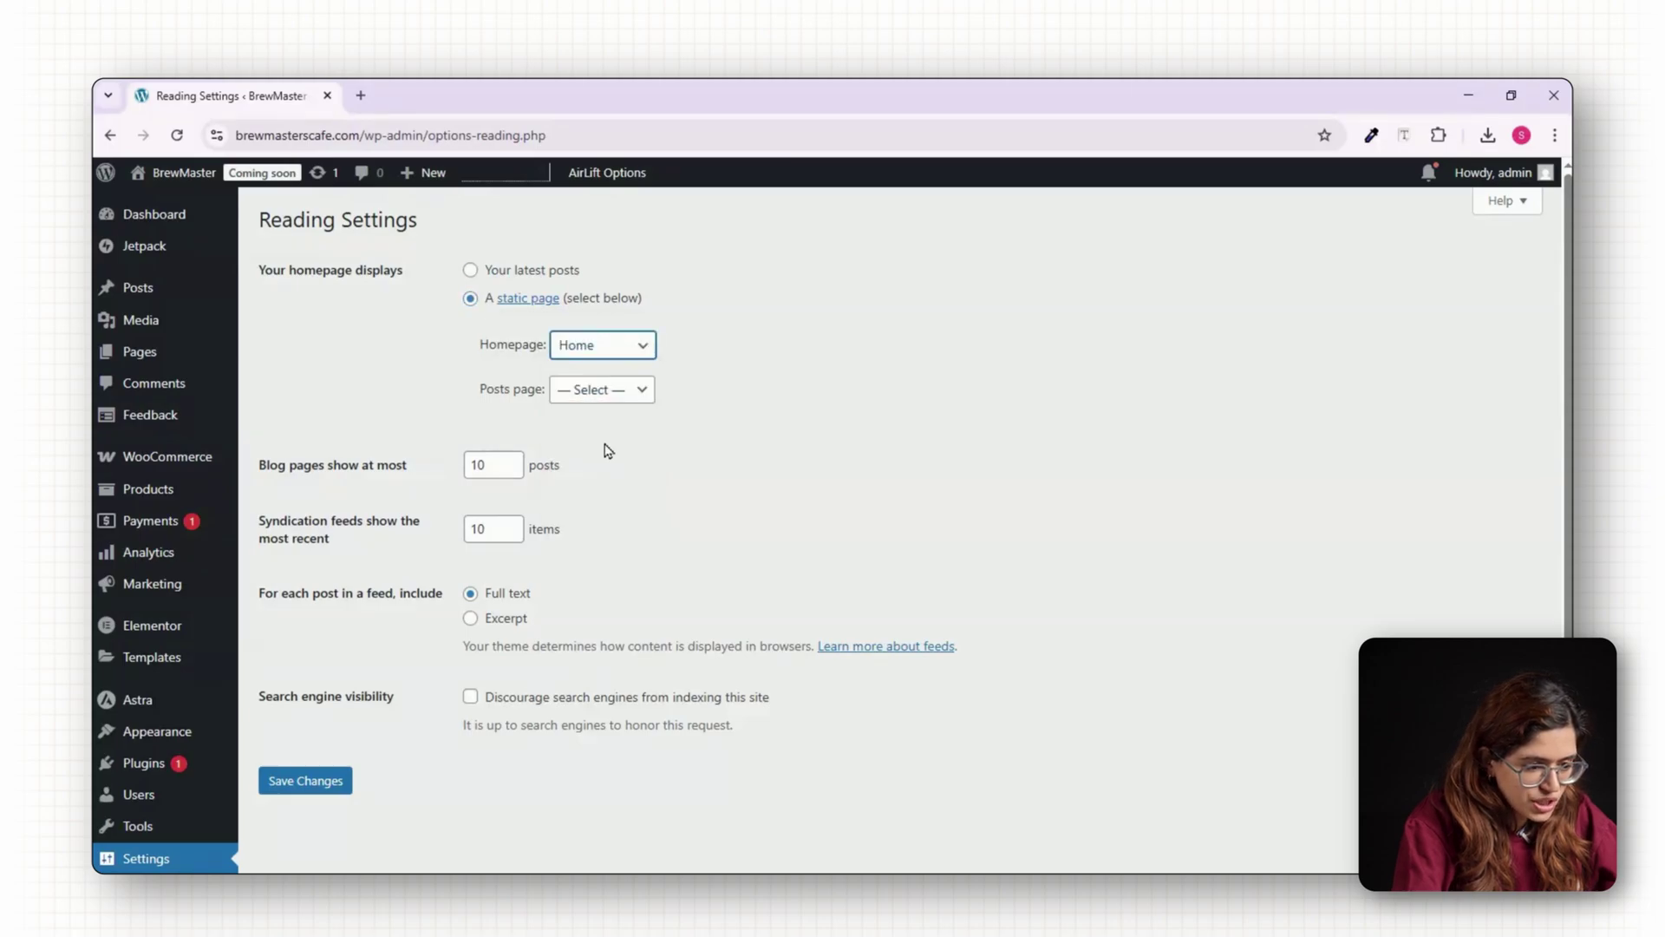
pyautogui.click(334, 783)
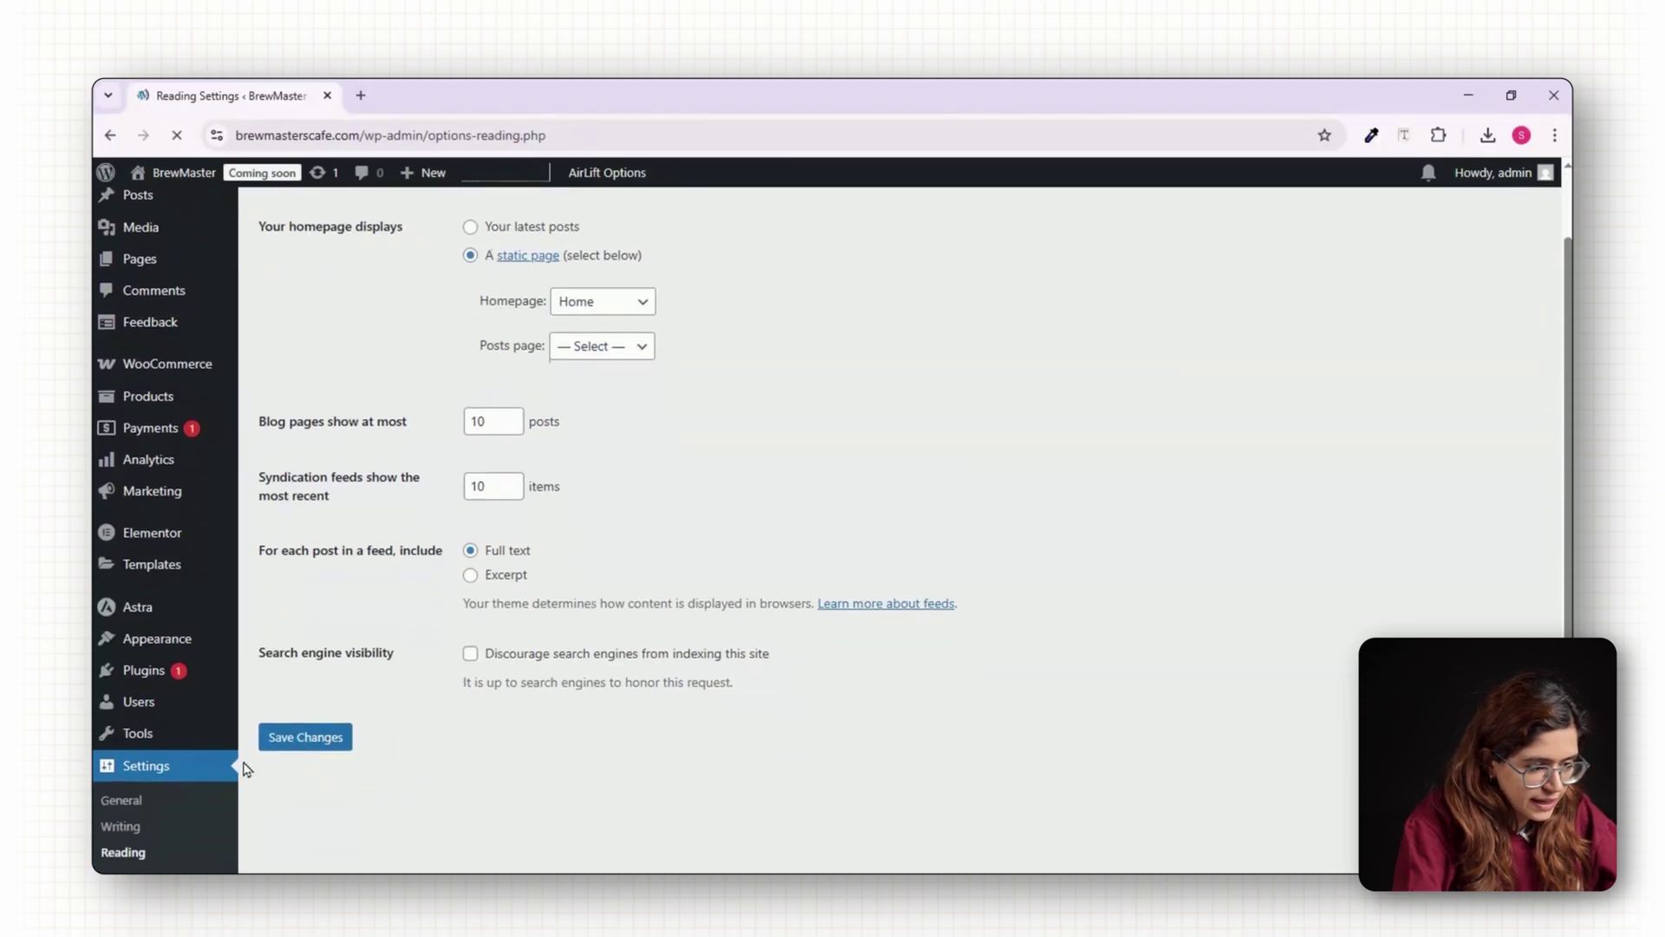
# Save the Post name permalink structure.
pyautogui.scroll(-3, 173, 772)
pyautogui.click(154, 752)
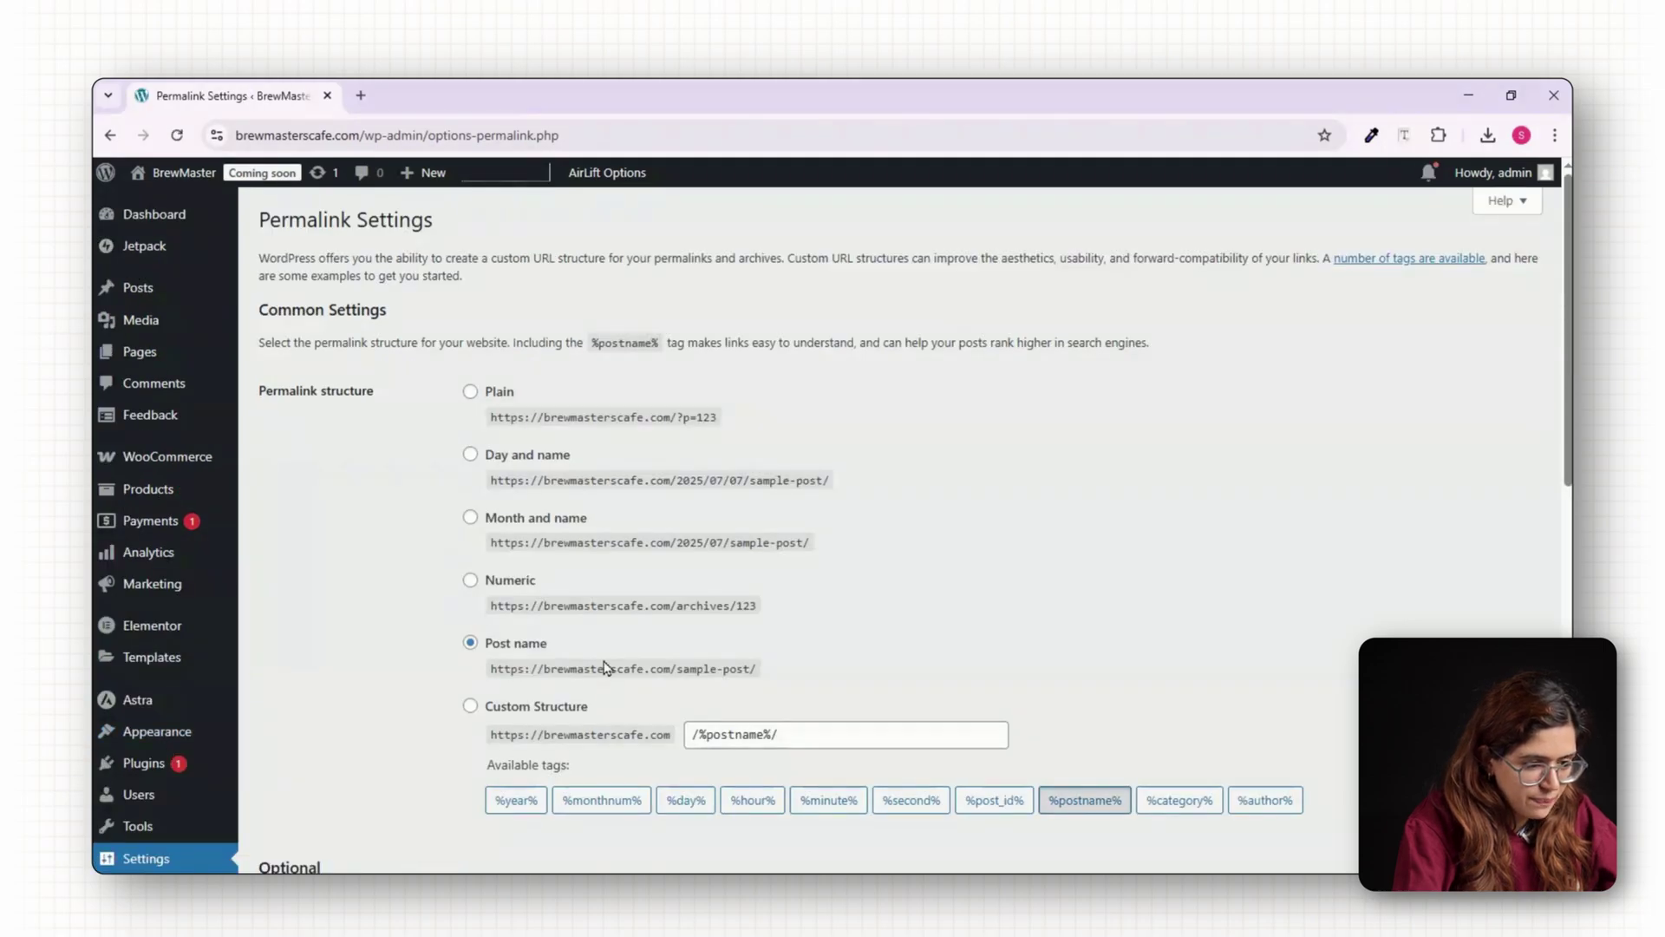
pyautogui.scroll(-8, 473, 646)
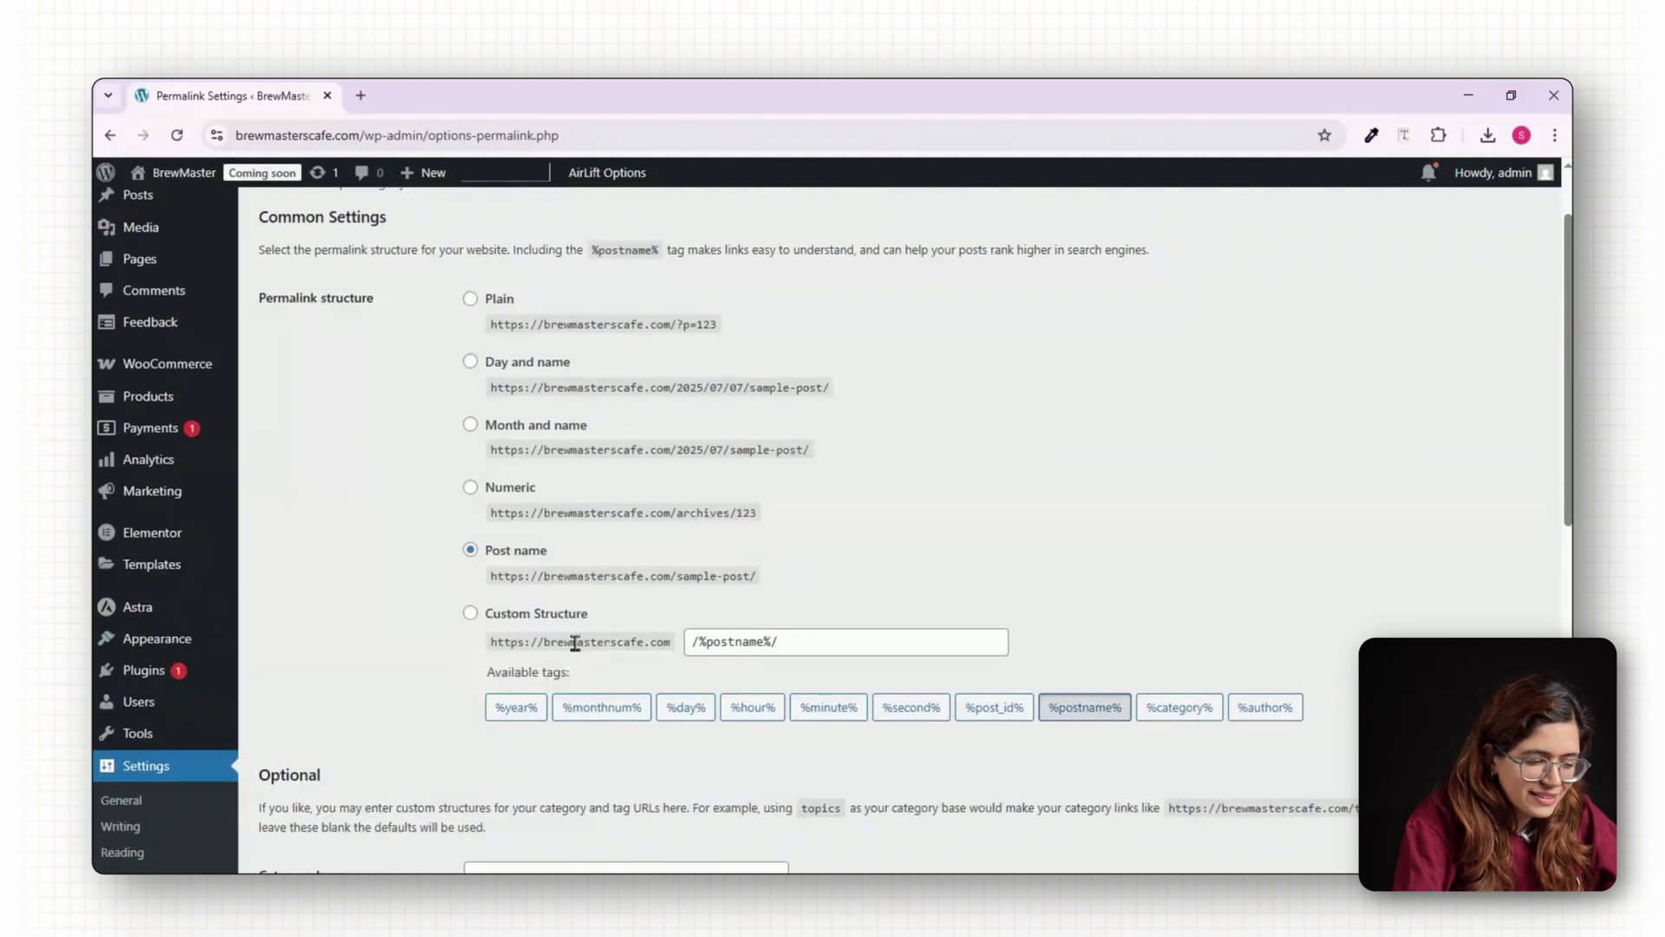
pyautogui.scroll(-3, 443, 702)
pyautogui.click(286, 772)
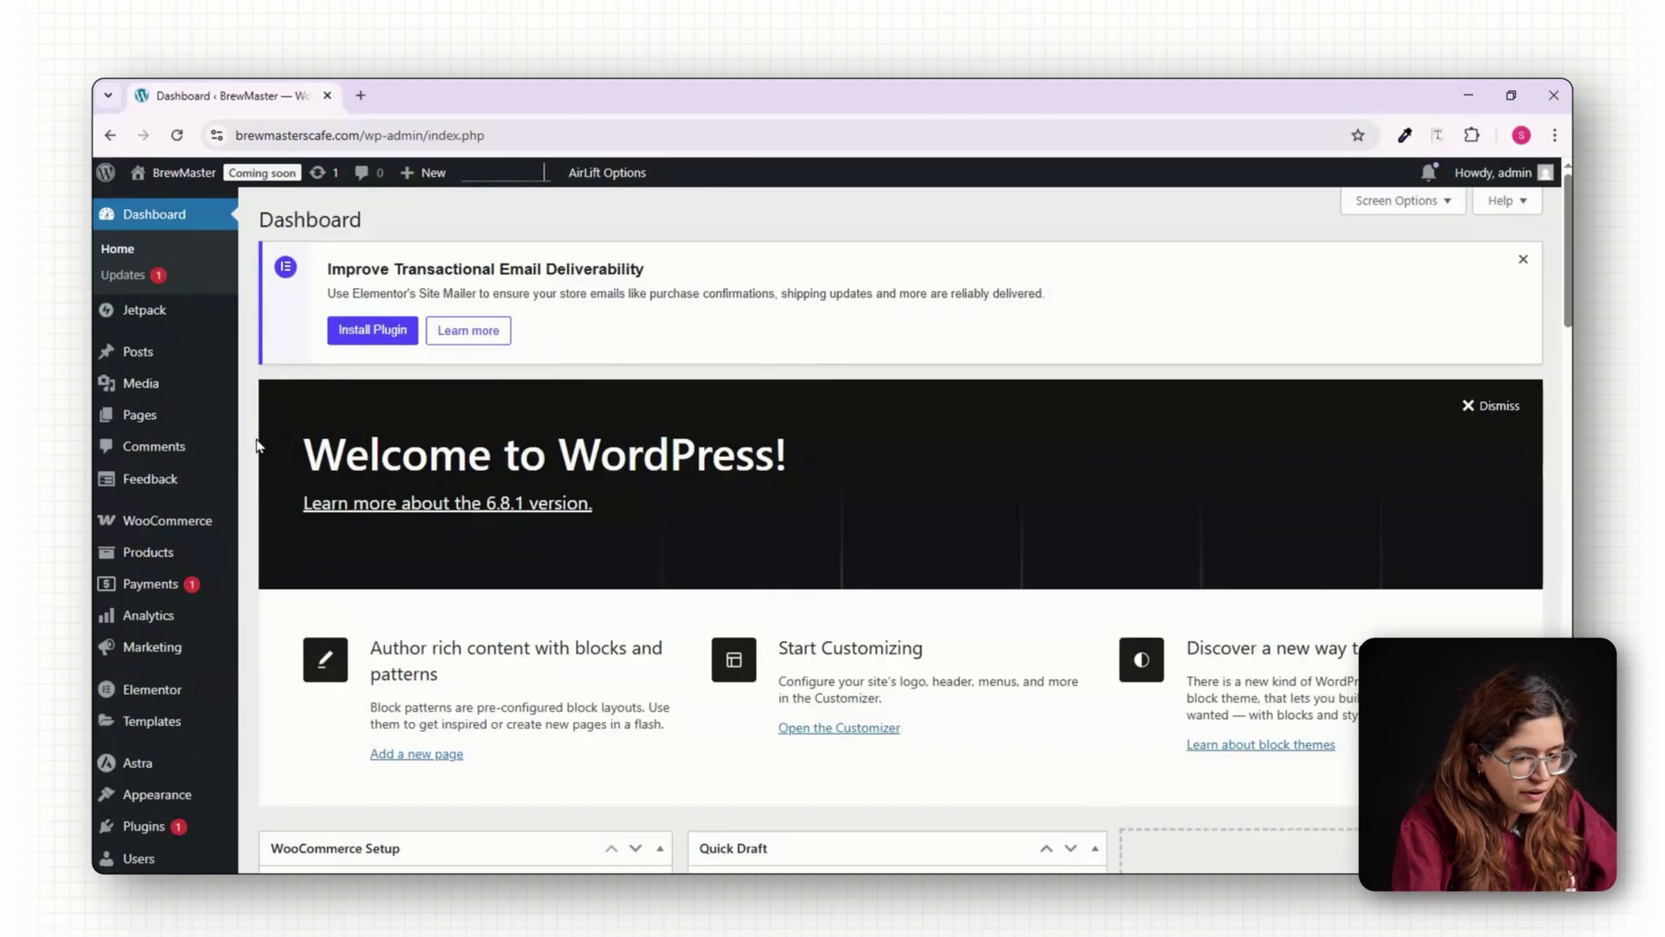
# Start a new physical product and set the orange serum bottle photo as its image.
pyautogui.scroll(-1, 212, 465)
pyautogui.moveTo(208, 461)
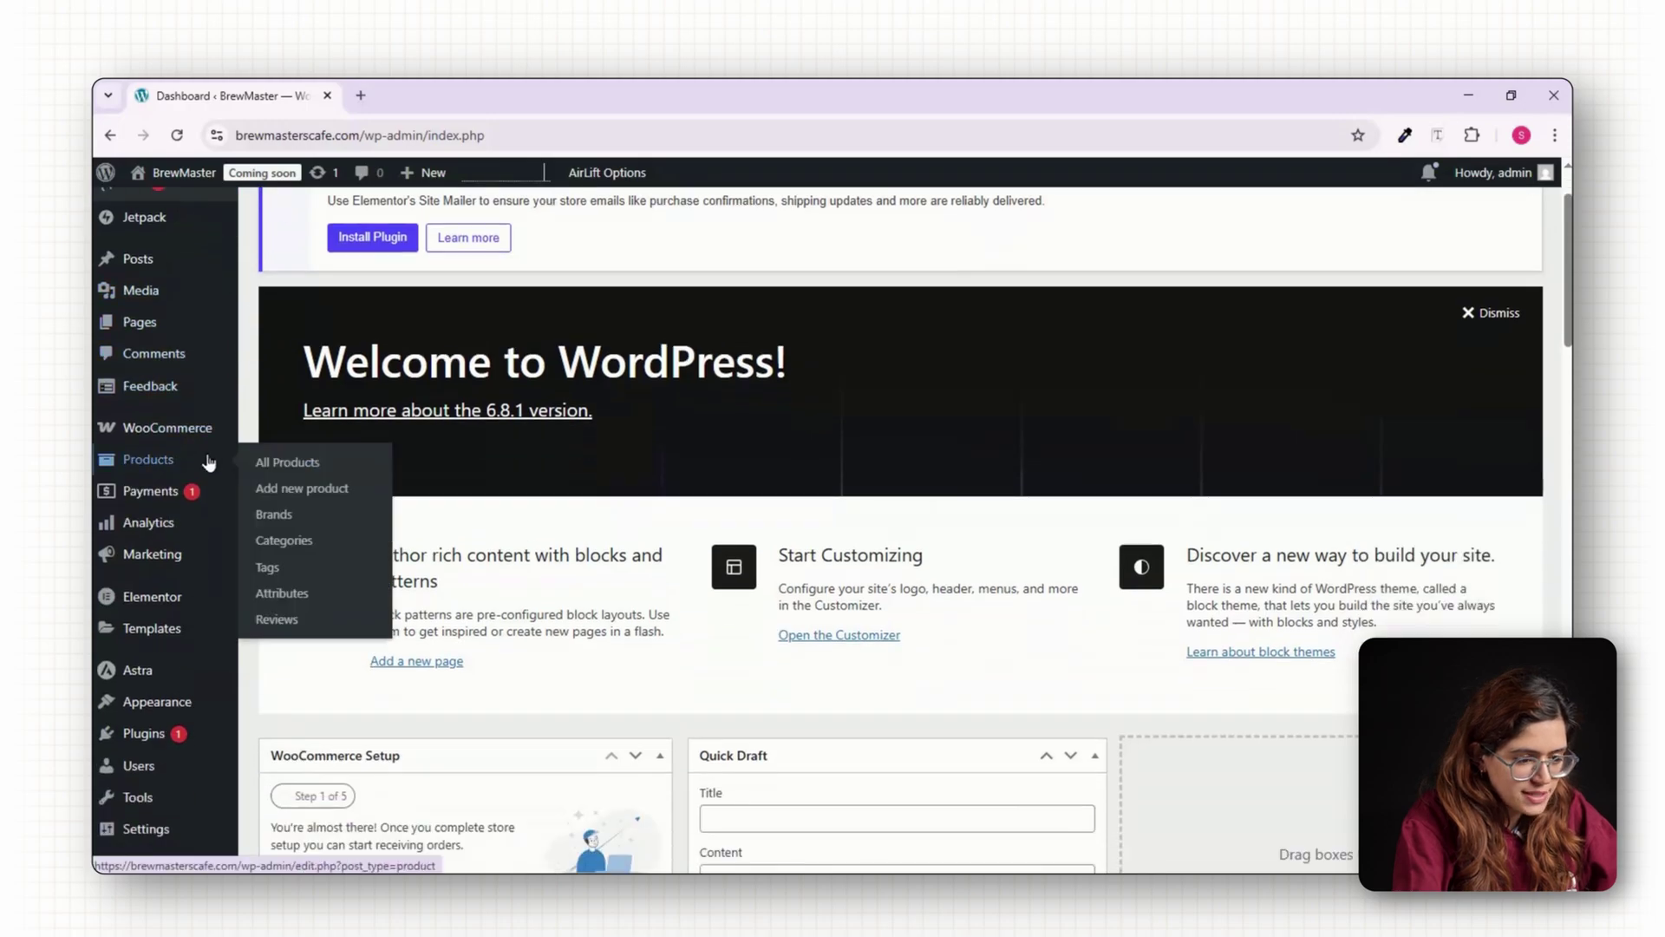
pyautogui.click(159, 466)
pyautogui.click(1037, 379)
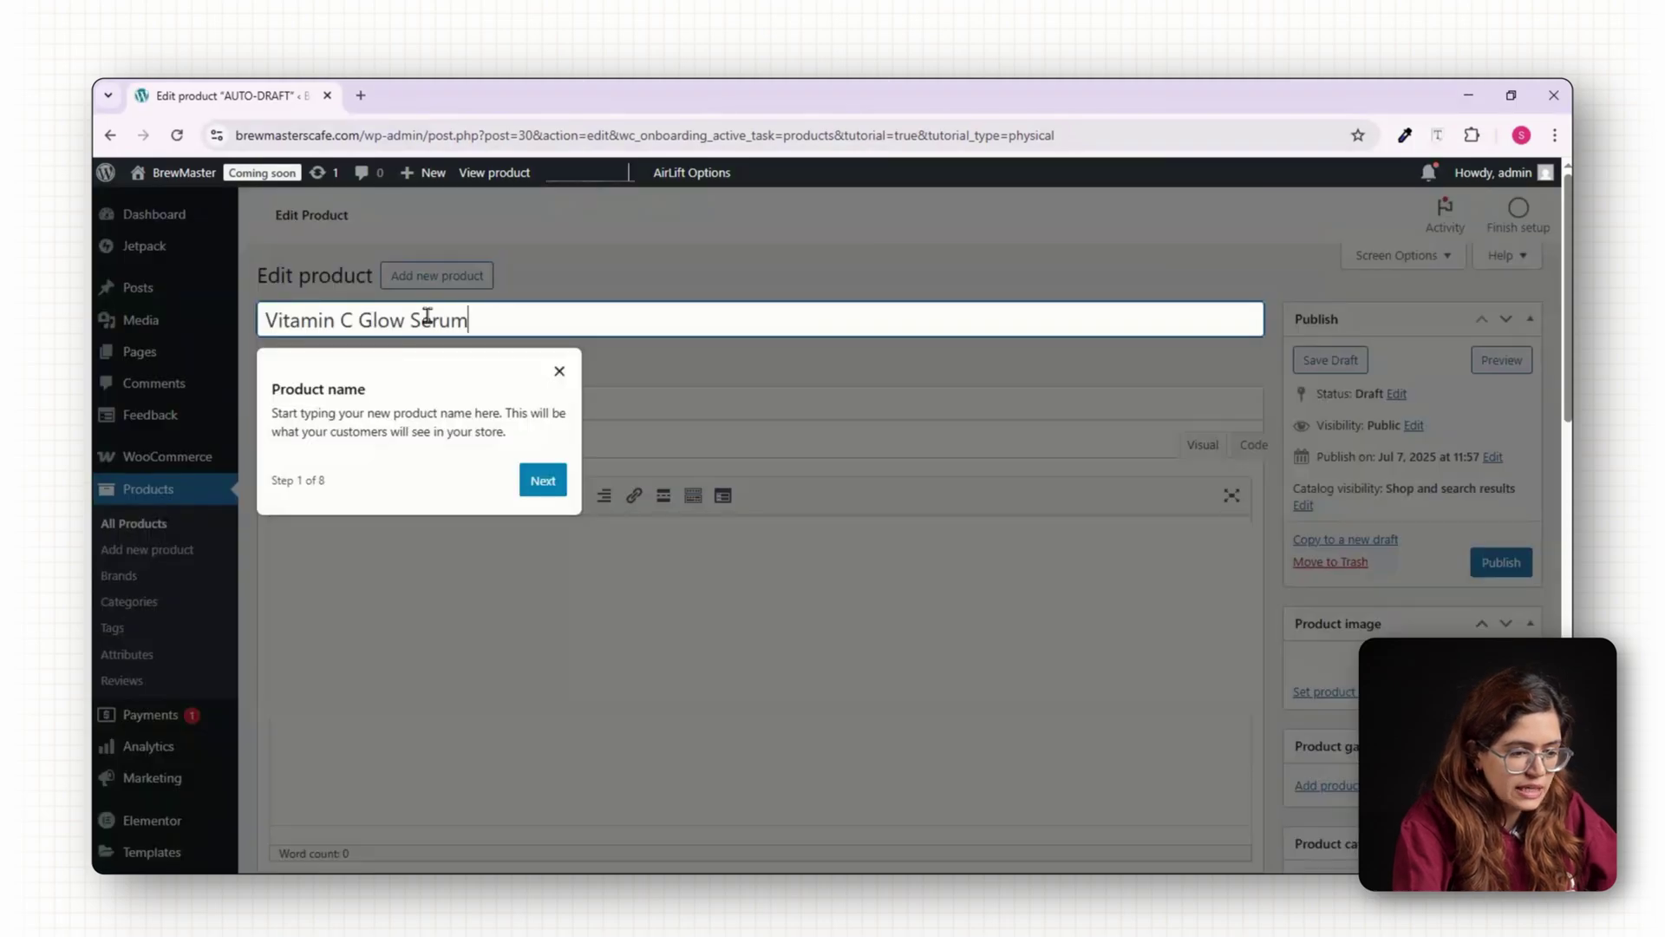
pyautogui.click(559, 373)
pyautogui.scroll(-2, 929, 476)
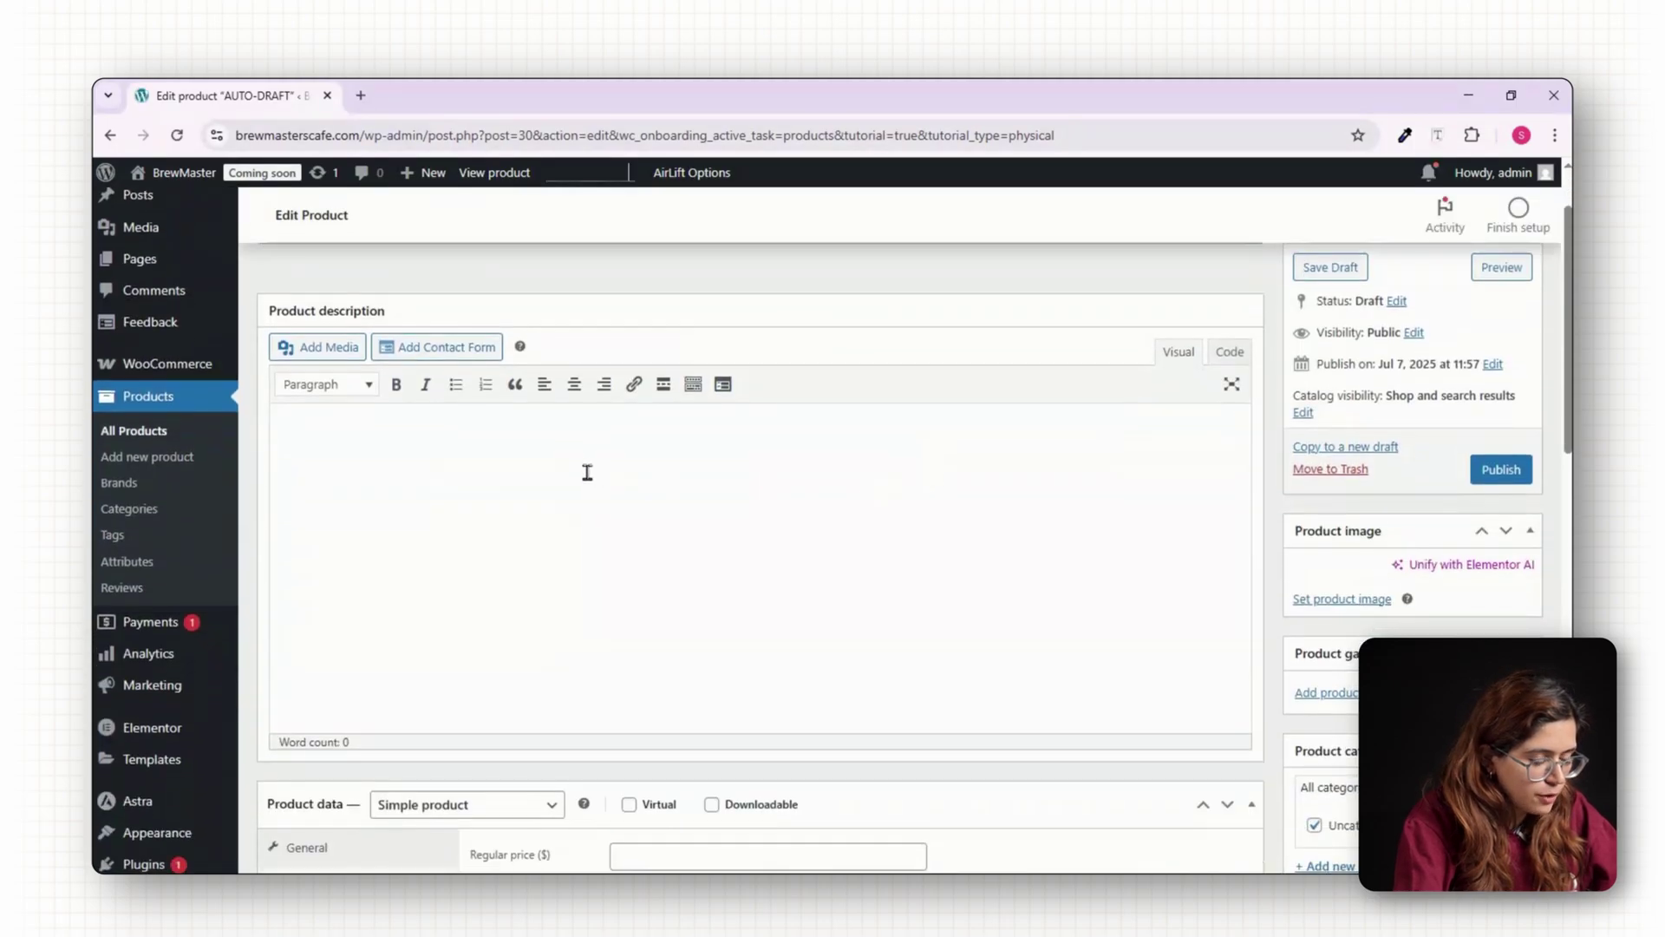
pyautogui.click(1363, 511)
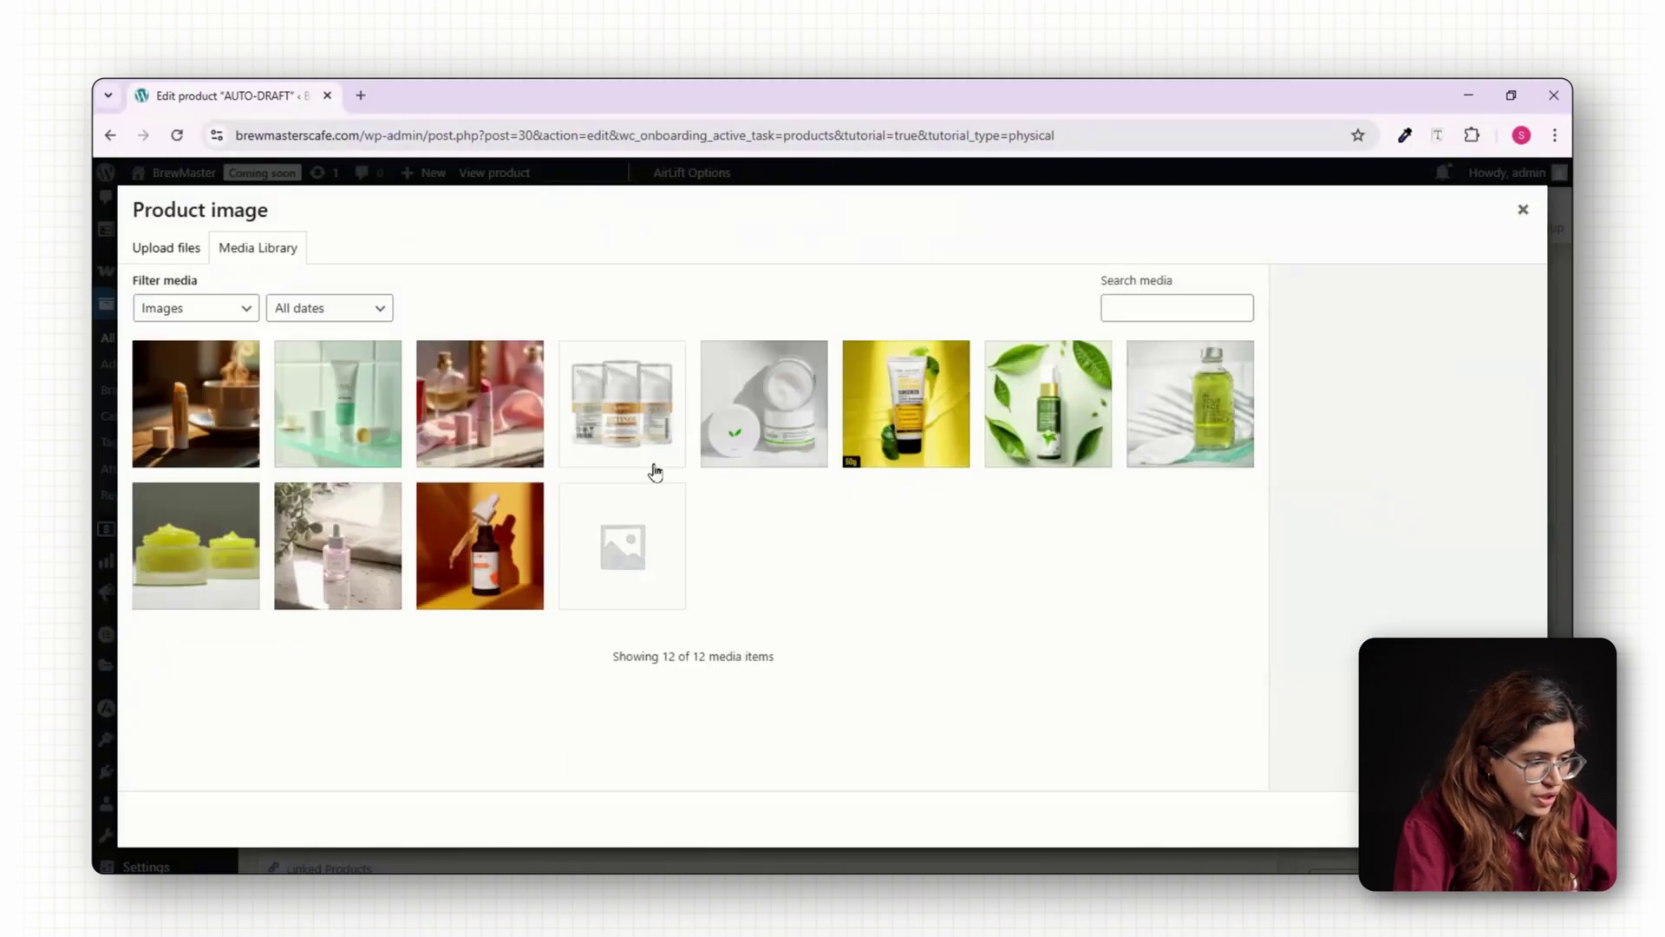
pyautogui.click(509, 565)
pyautogui.click(1475, 820)
# Paste the product description and the short serum sentence as plain text.
pyautogui.rightClick(309, 341)
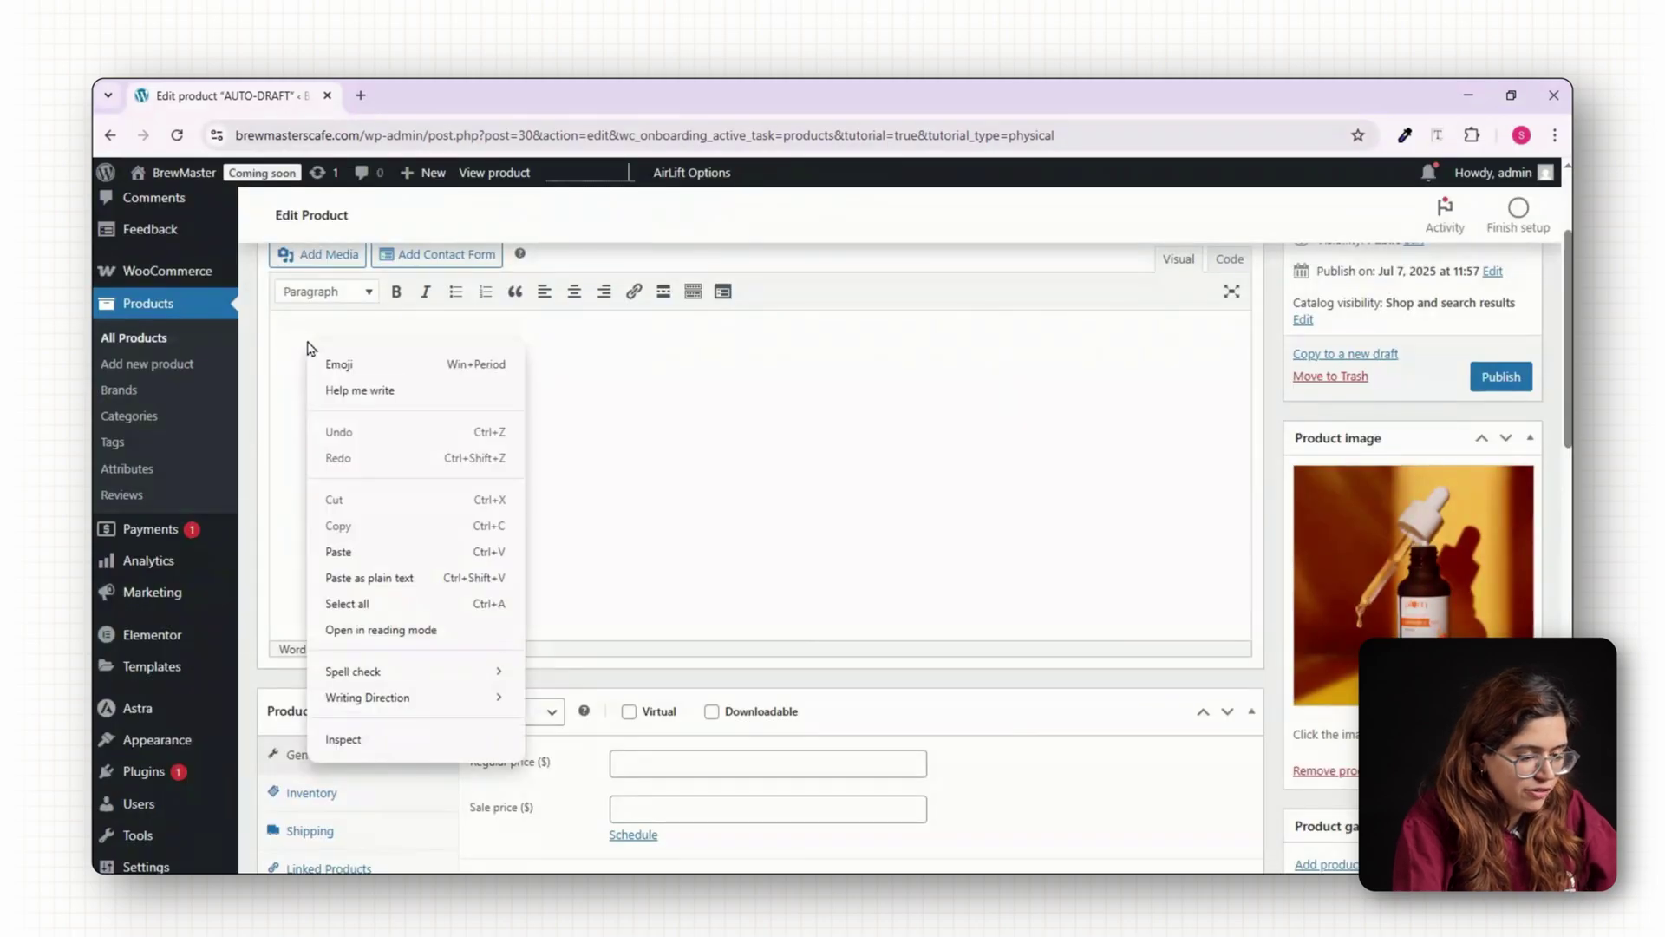
pyautogui.click(373, 575)
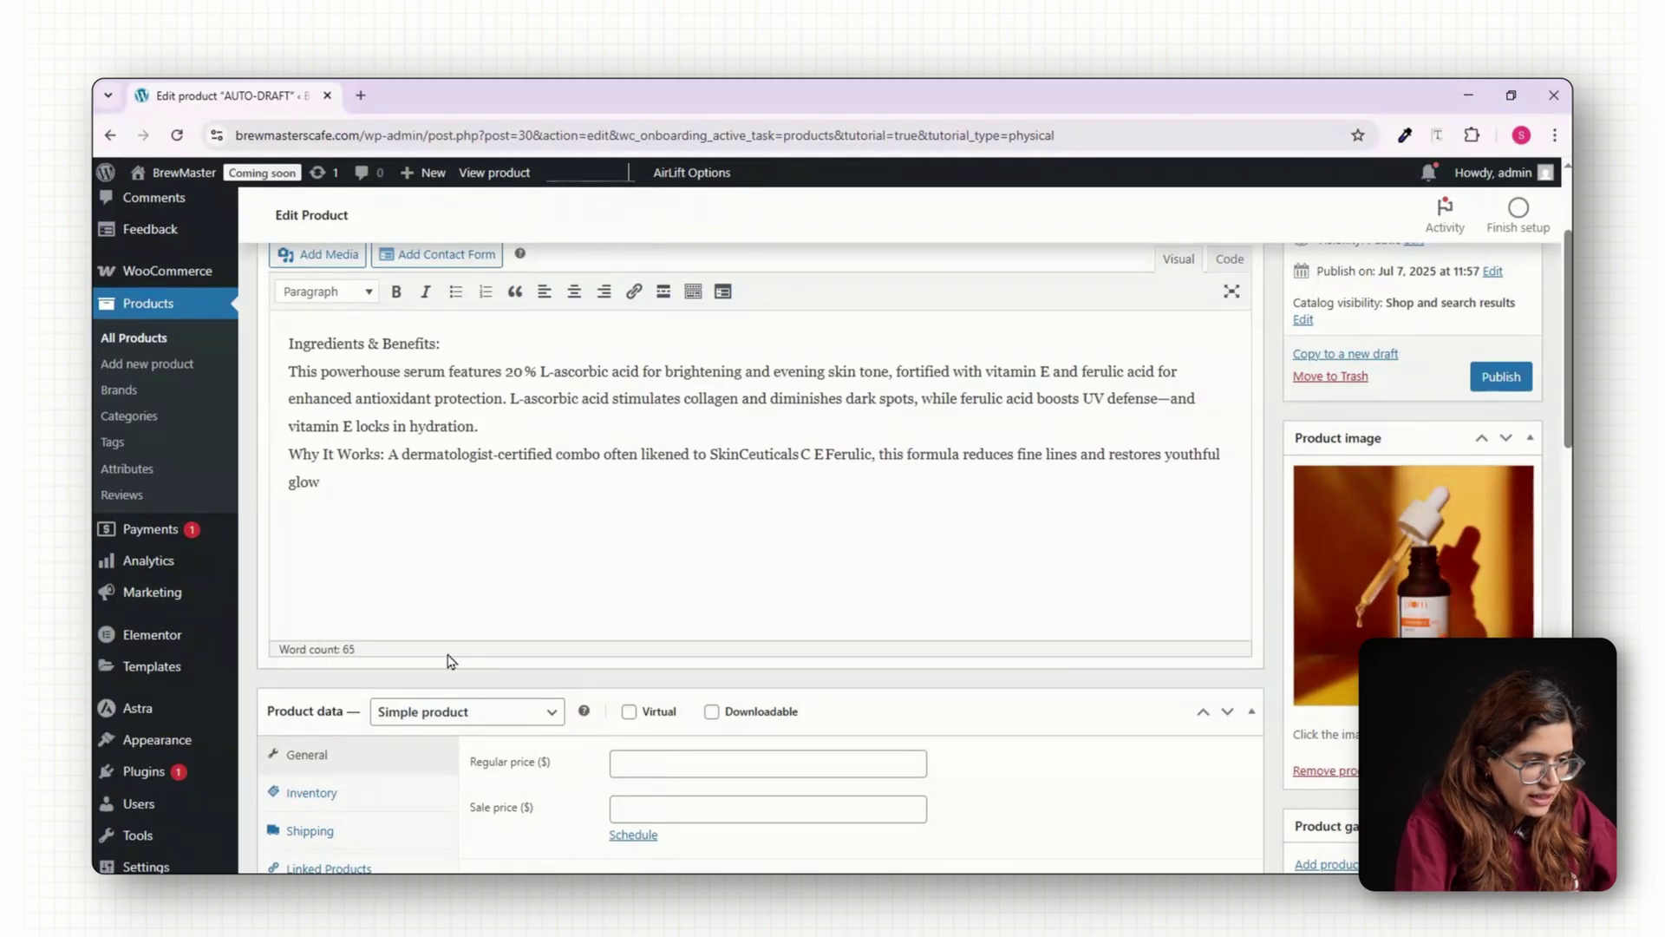
pyautogui.scroll(-6, 438, 659)
pyautogui.click(283, 598)
pyautogui.rightClick(286, 611)
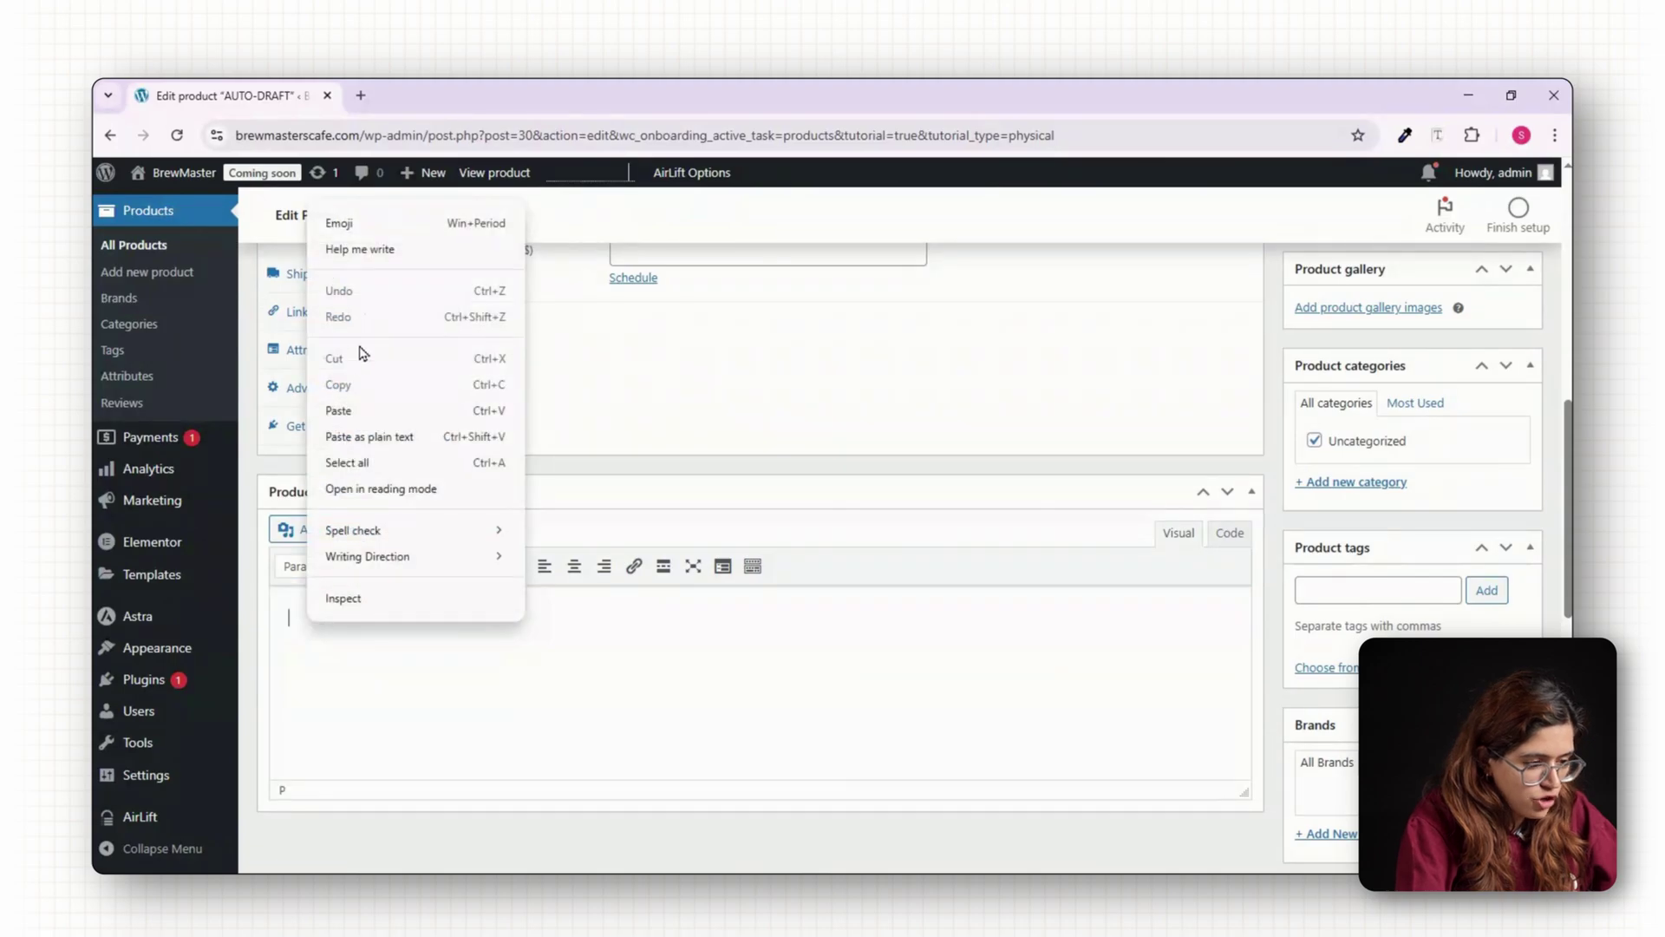
pyautogui.click(364, 436)
# Set regular price 35, move it to a new Serum category, enter SKU 10 and update.
pyautogui.scroll(3, 1089, 685)
pyautogui.scroll(1, 1093, 690)
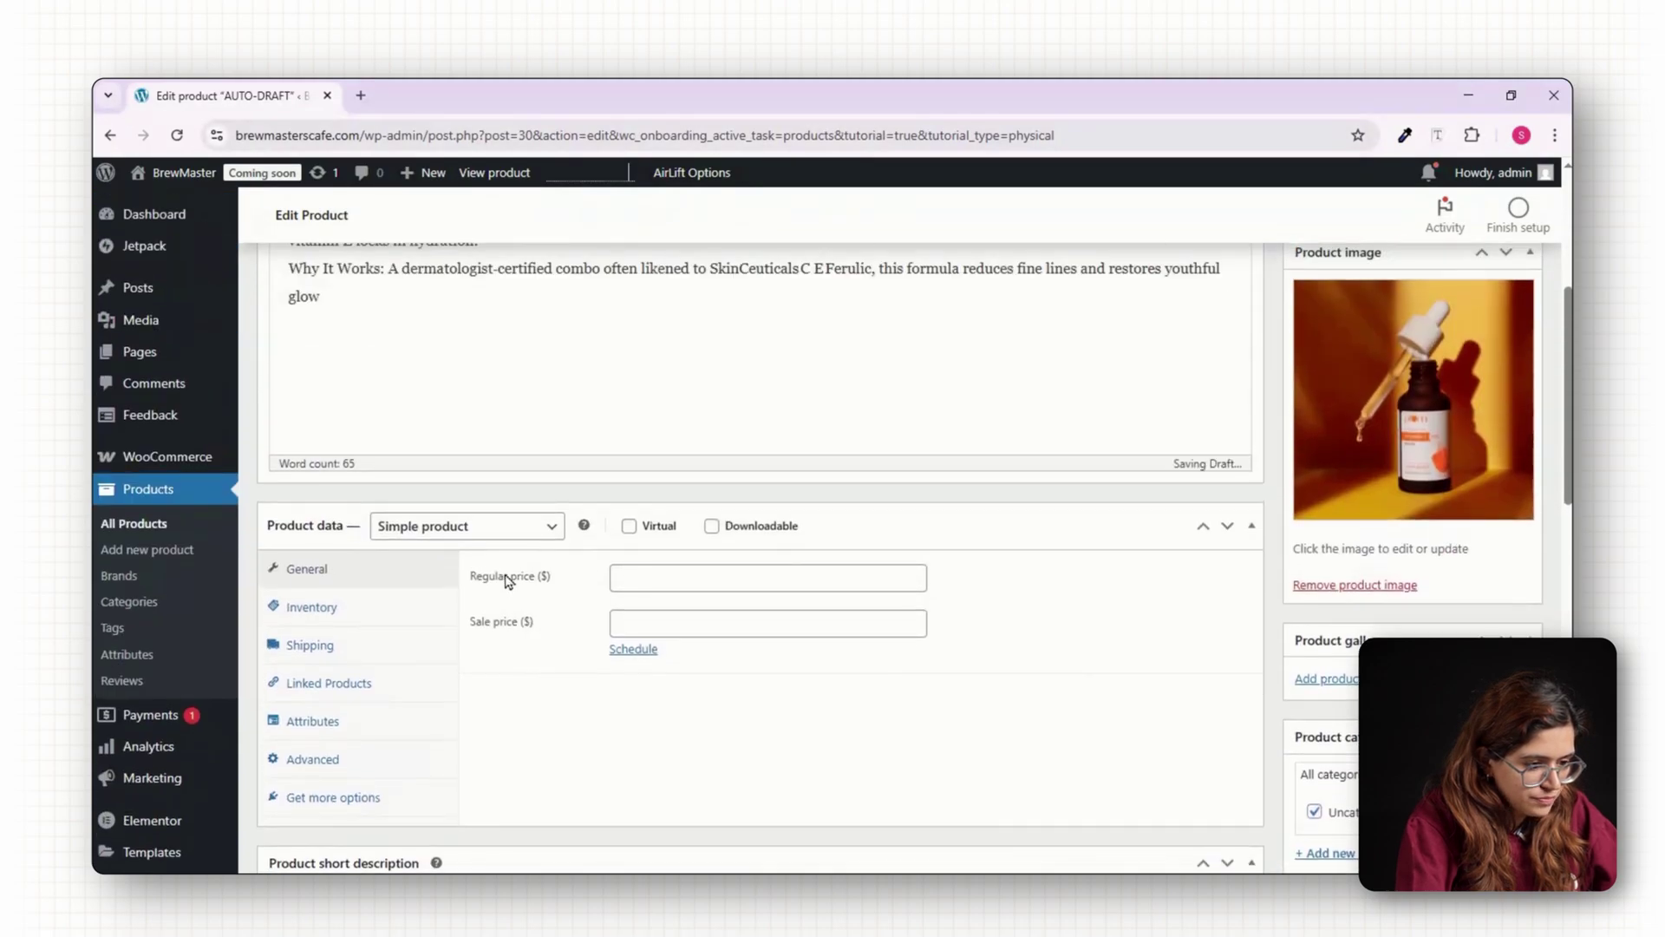
pyautogui.click(621, 578)
pyautogui.write('35')
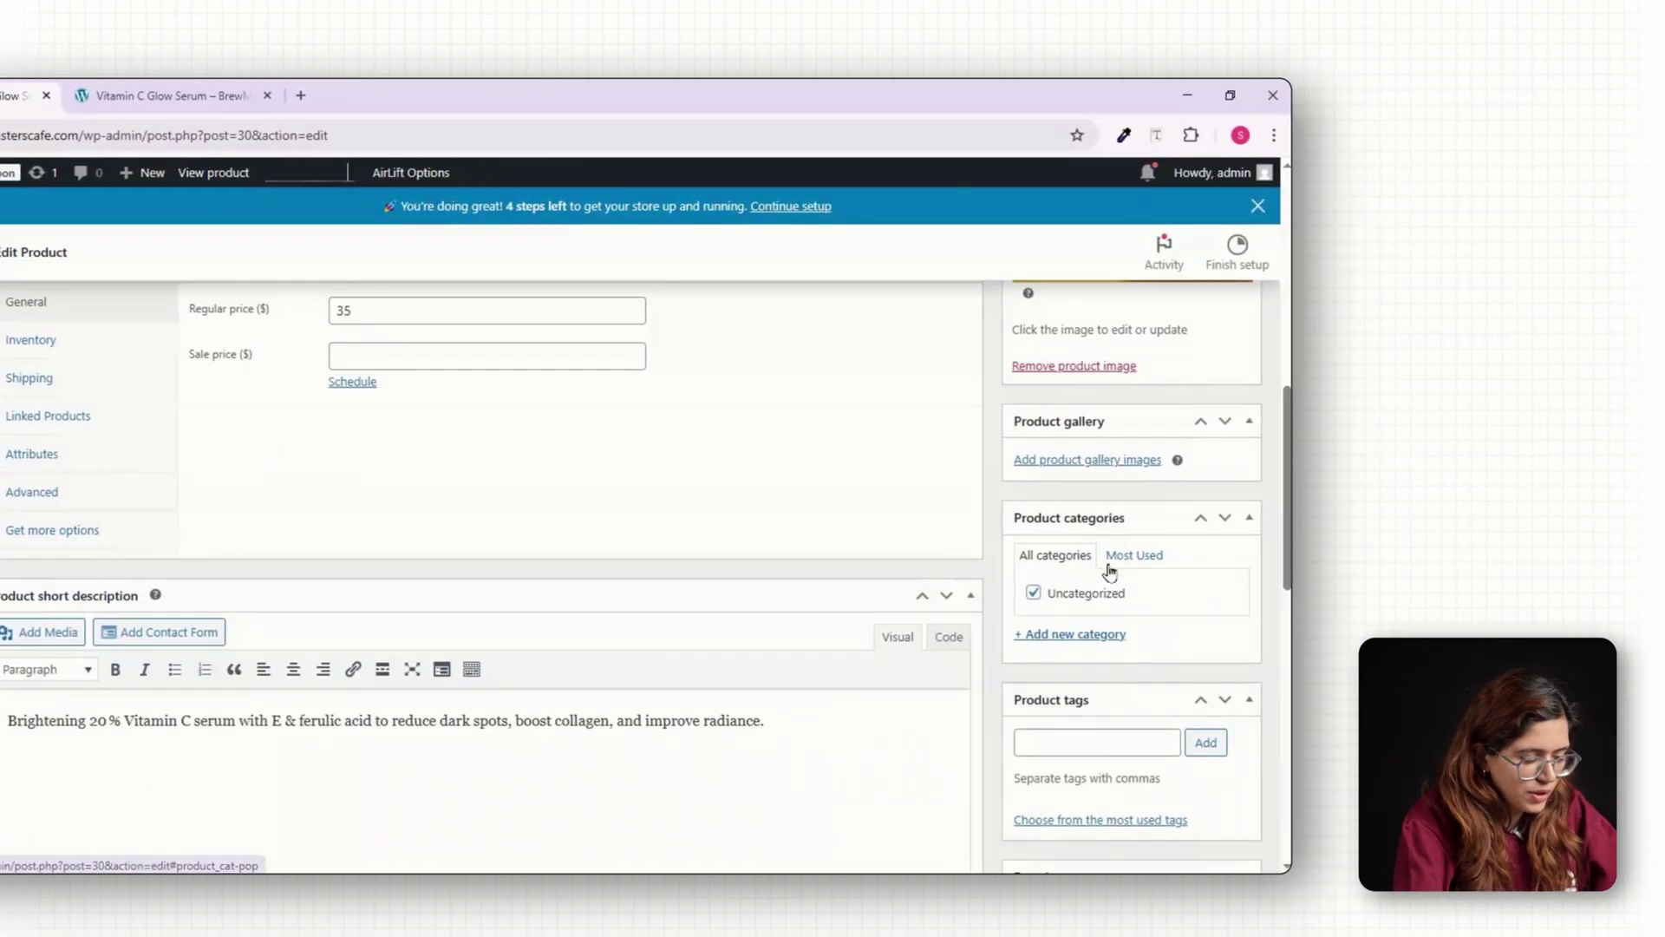
pyautogui.click(1077, 636)
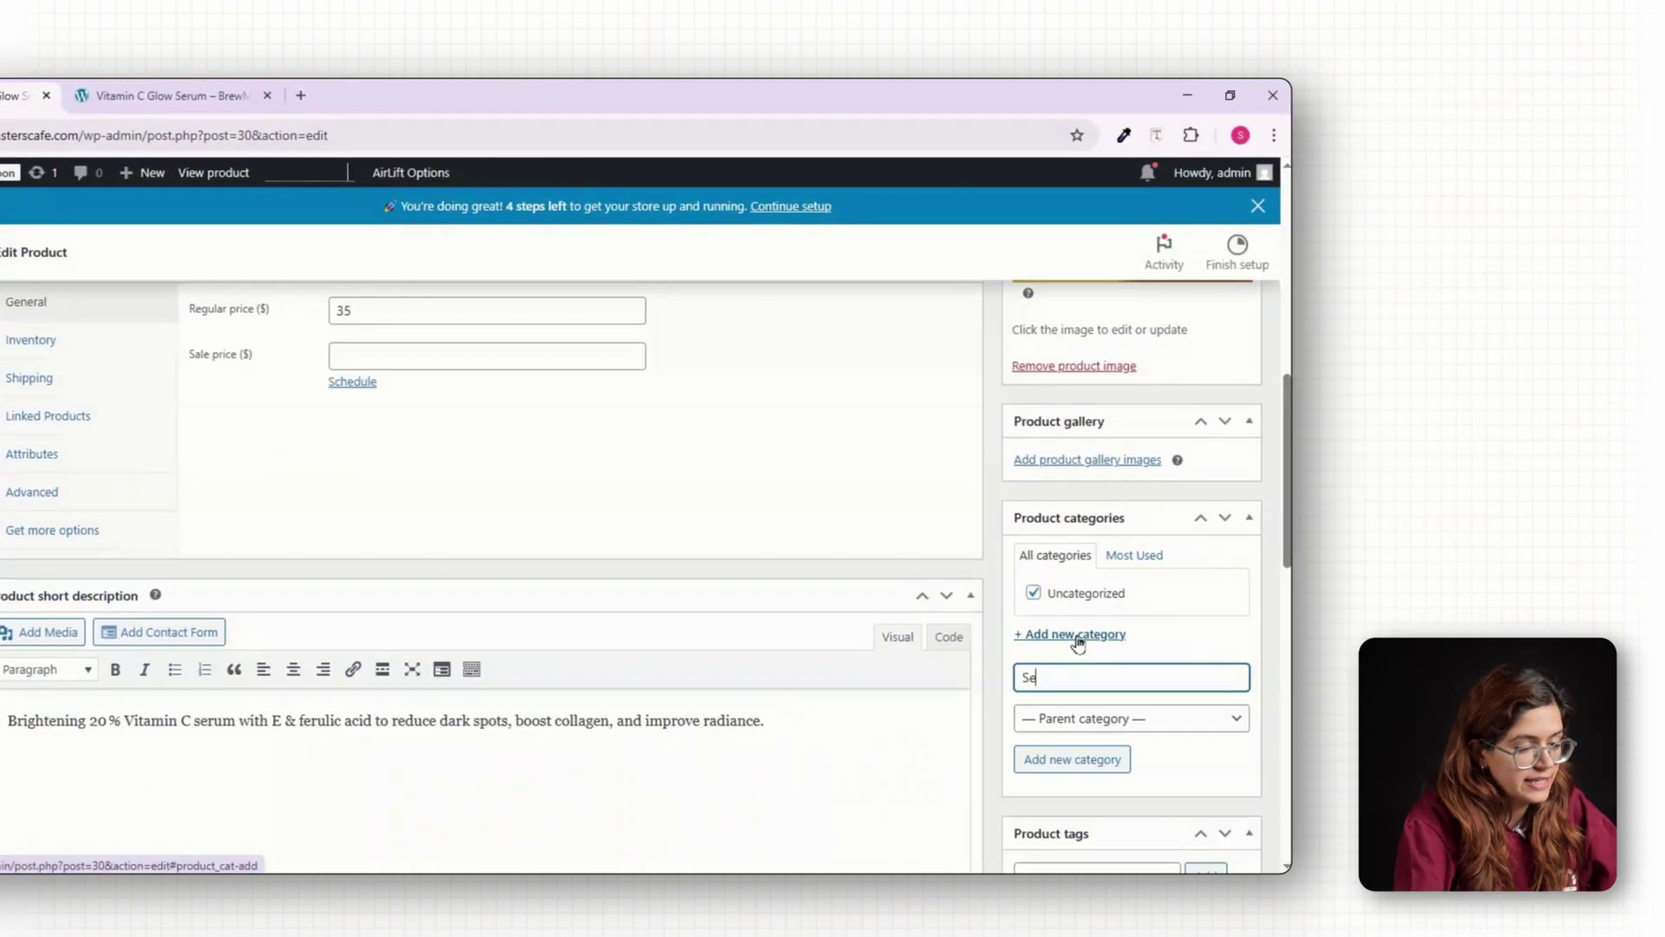
pyautogui.click(1084, 760)
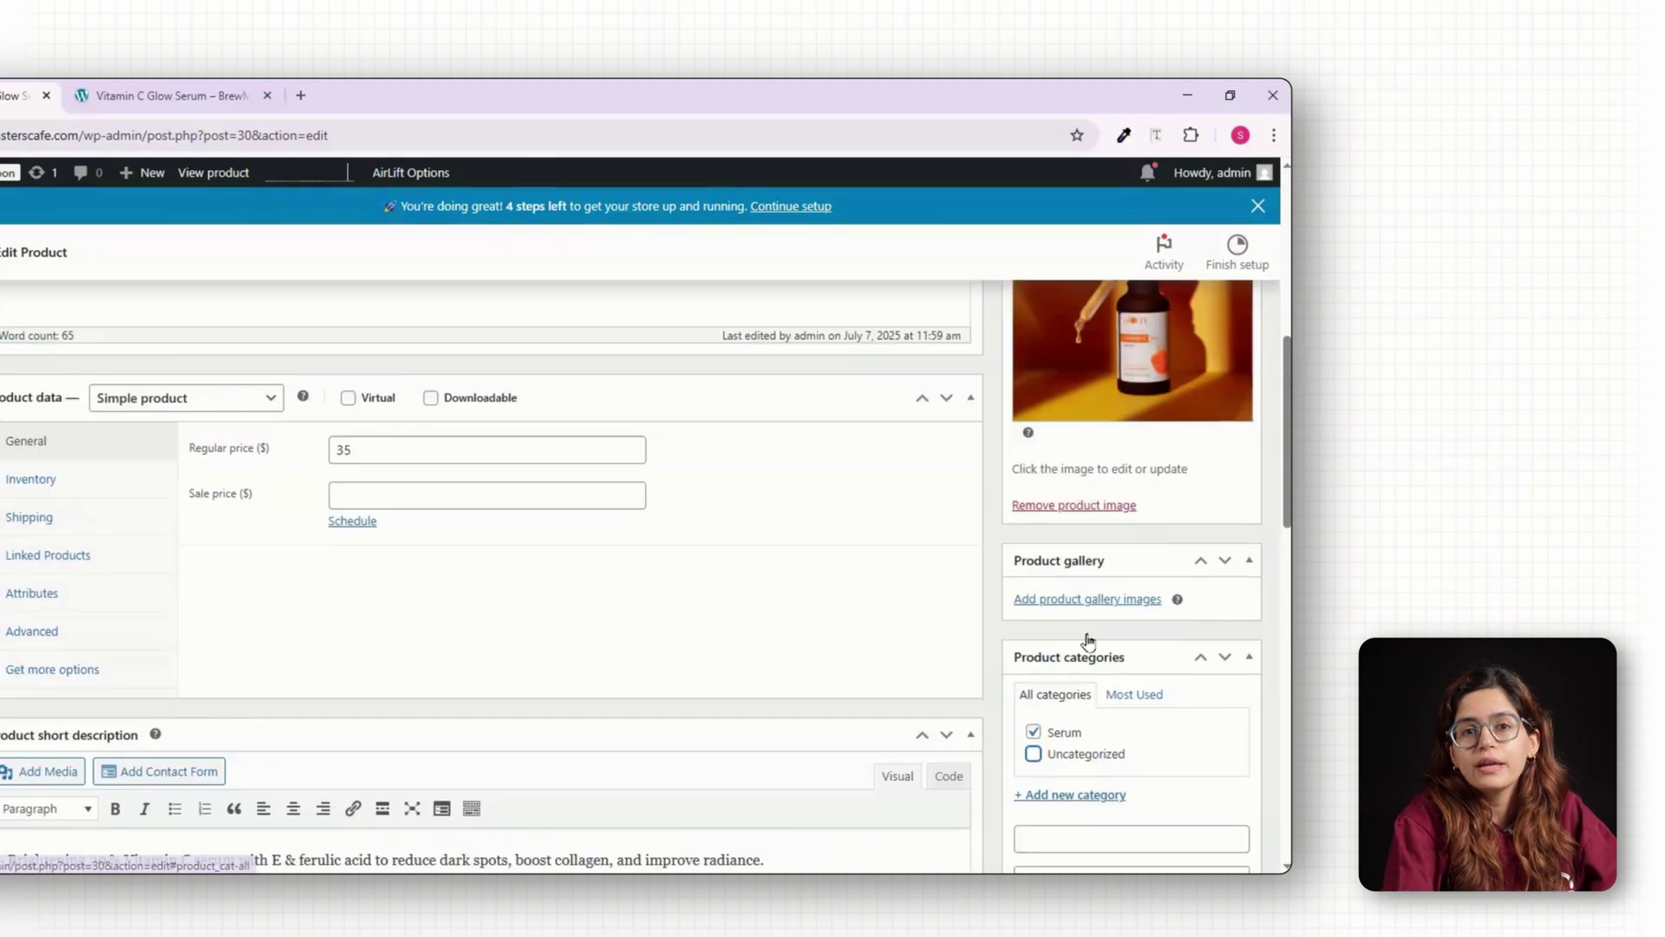
pyautogui.click(31, 525)
pyautogui.click(549, 494)
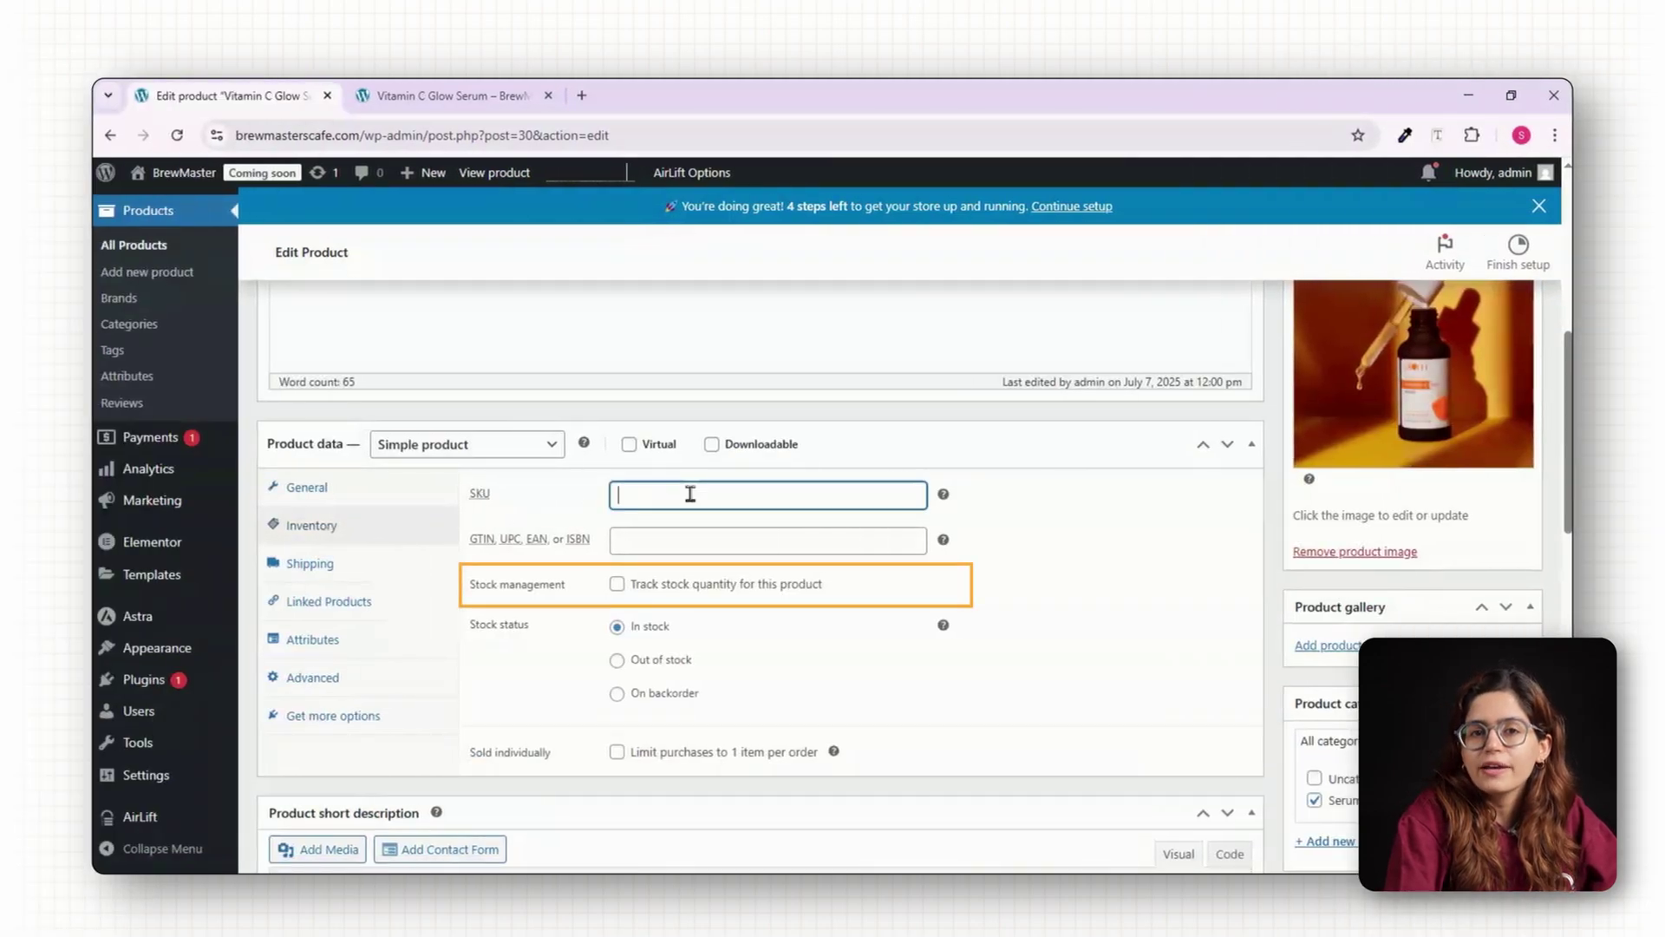
pyautogui.write('10')
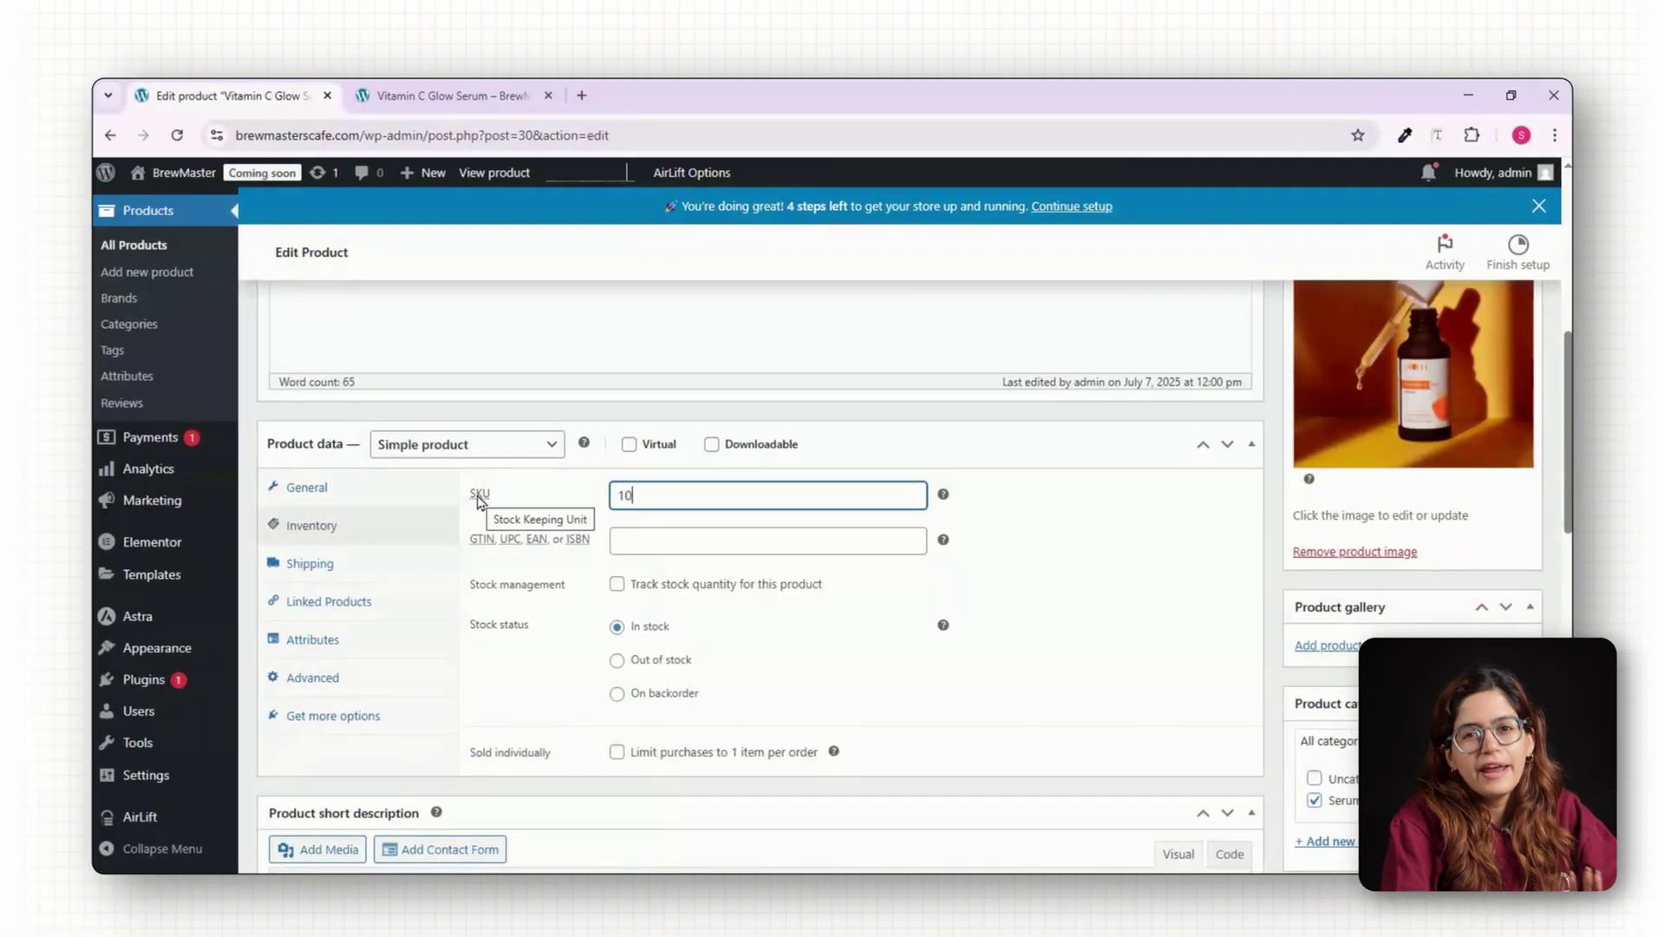
pyautogui.press('Return')
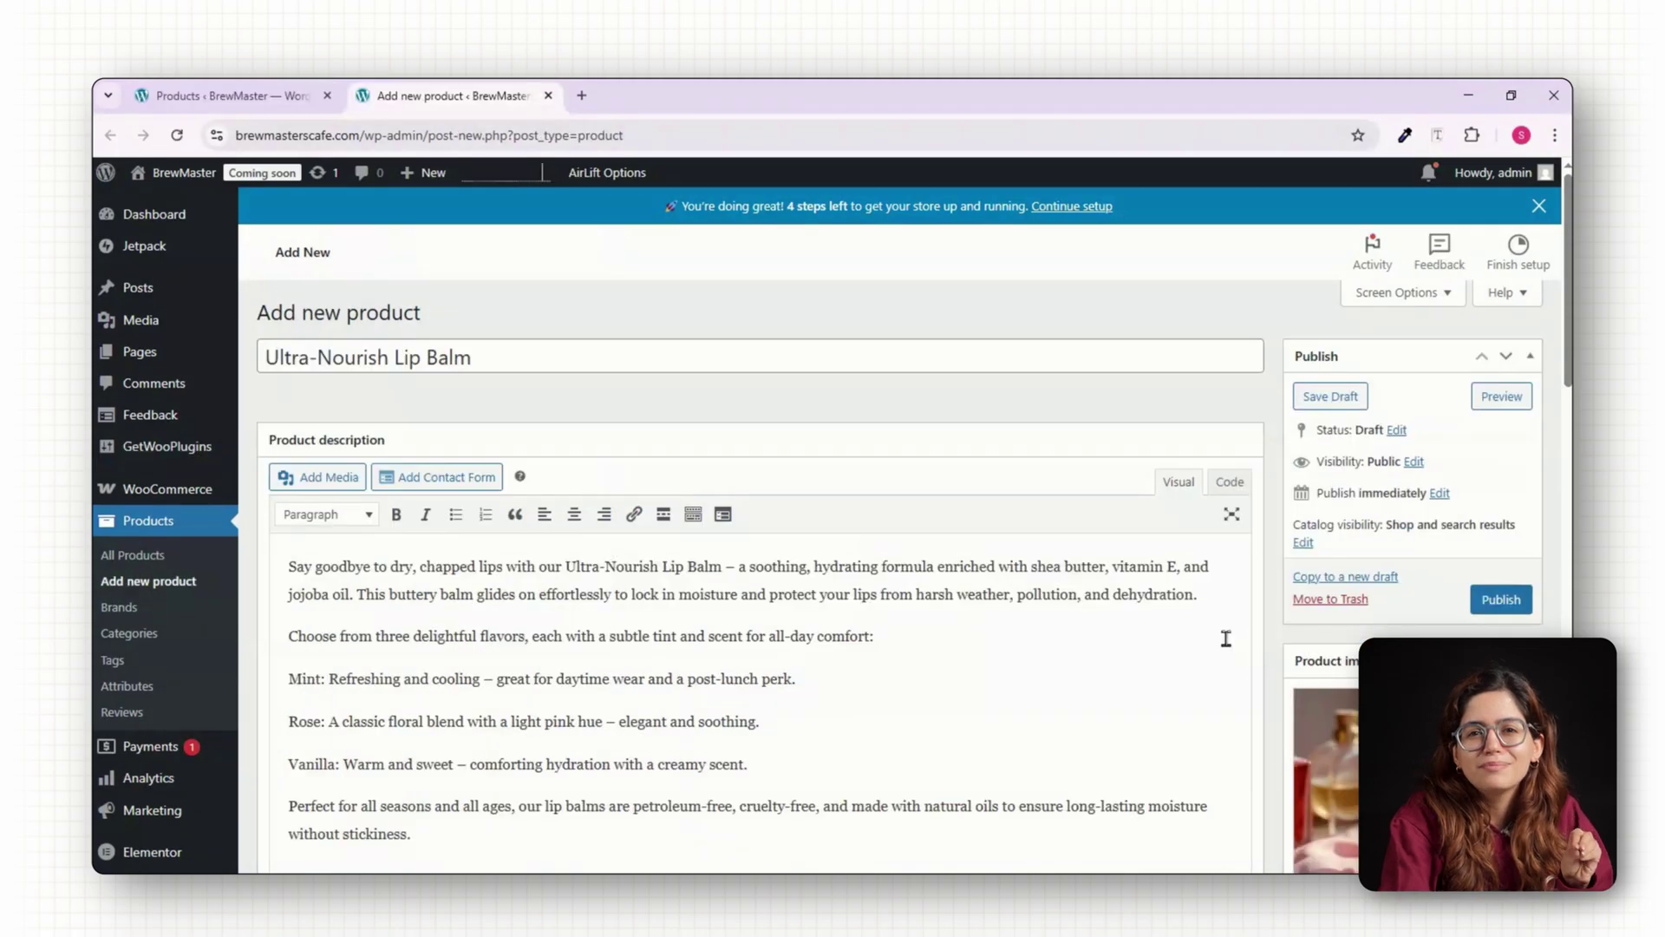
# Make the lip balm a variable product and save a Flavors attribute with Mint | Rose | Vanilla.
pyautogui.scroll(-5, 1224, 640)
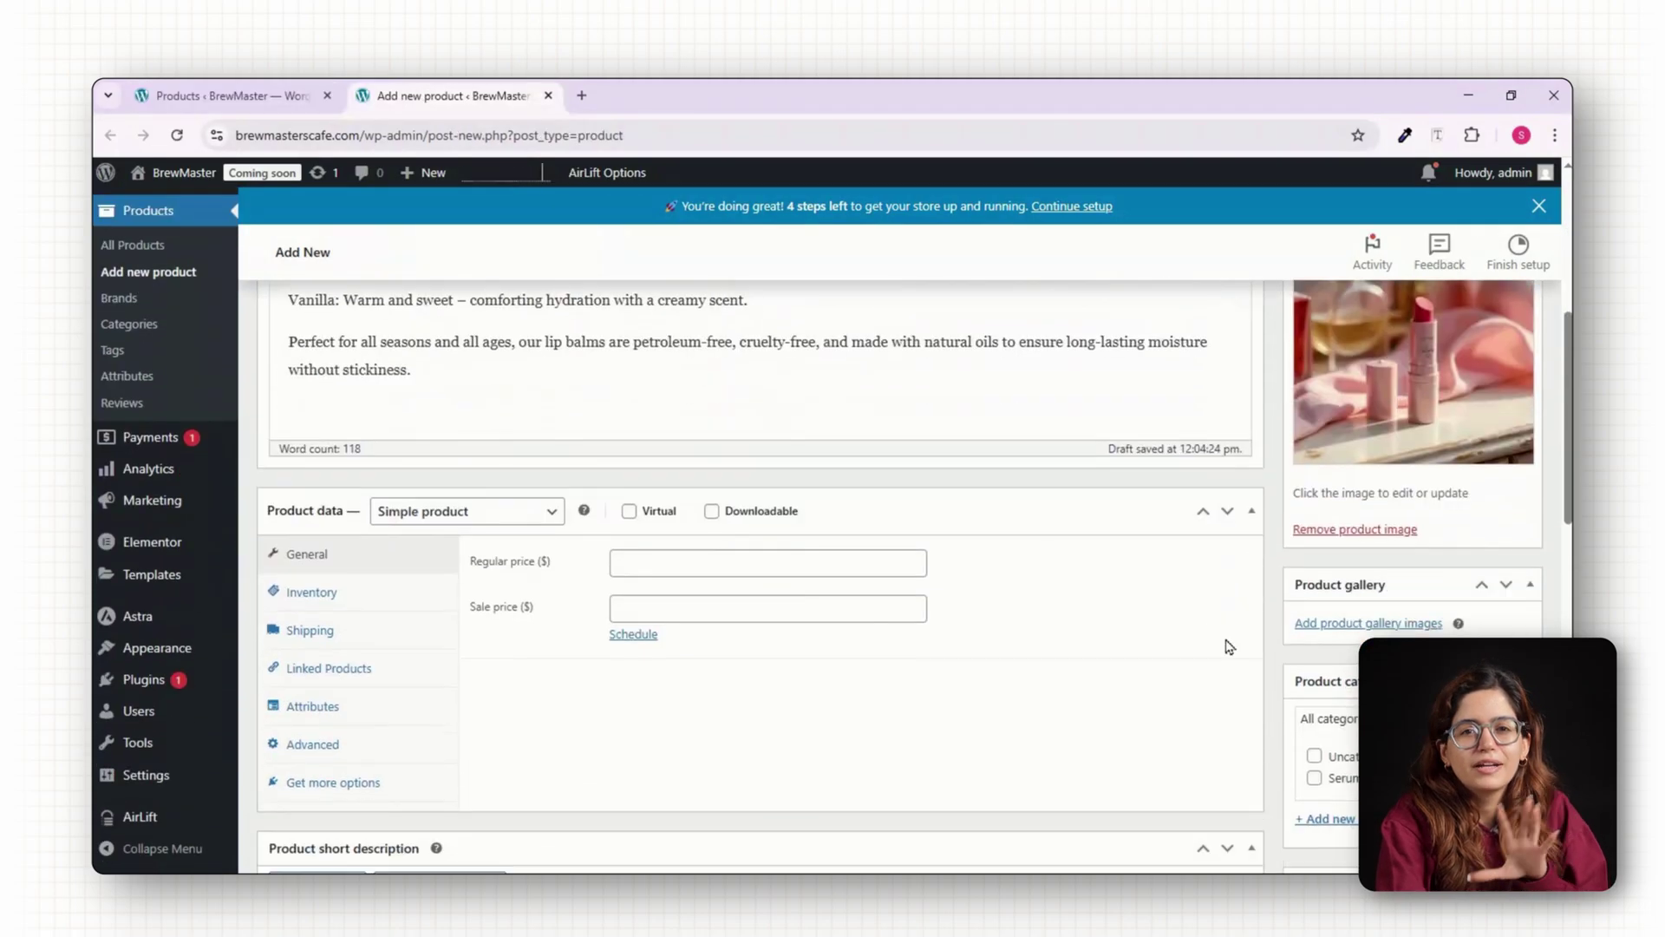
pyautogui.click(555, 513)
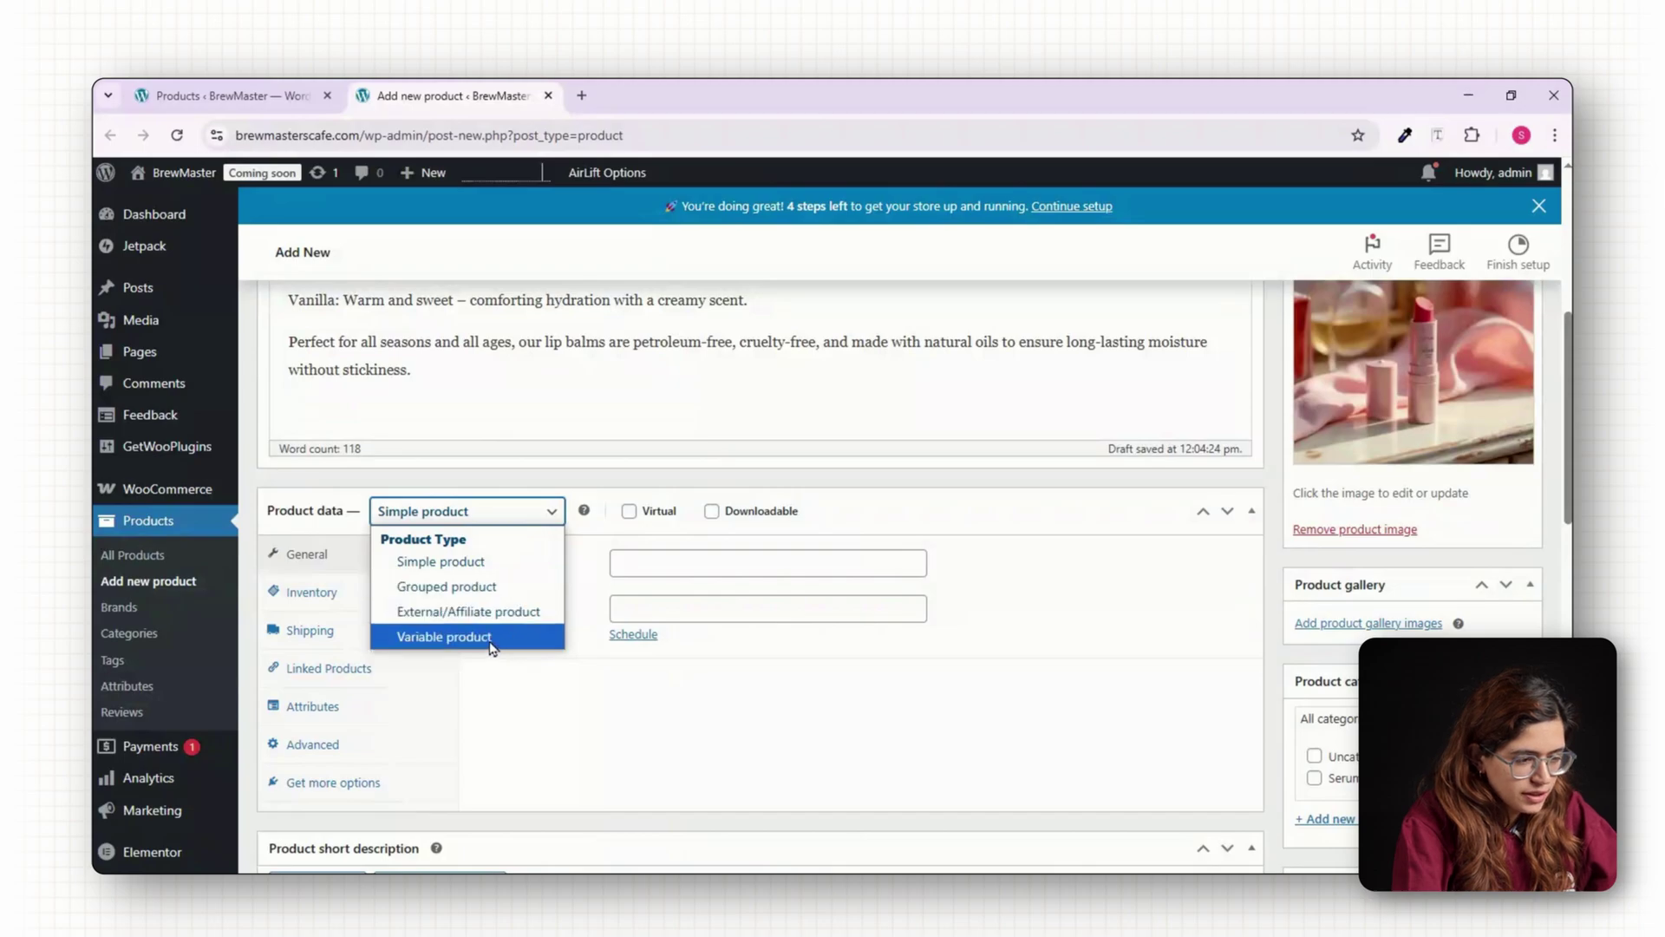
pyautogui.click(444, 636)
pyautogui.click(325, 675)
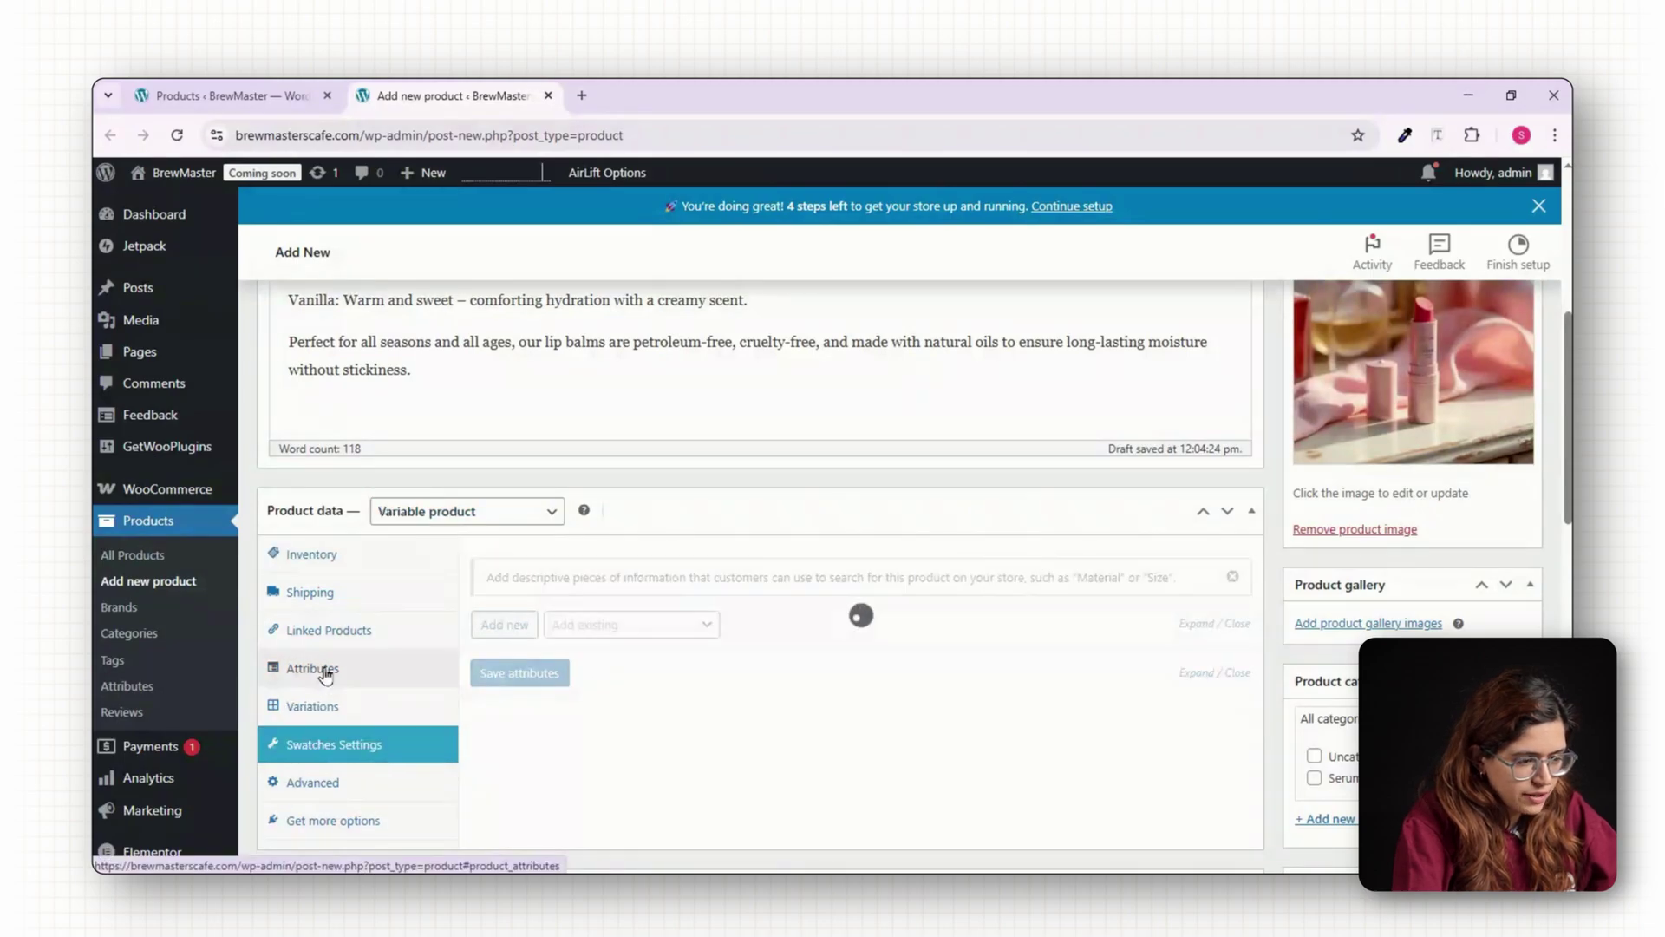
pyautogui.scroll(-2, 434, 607)
pyautogui.click(532, 551)
pyautogui.write('Flavors')
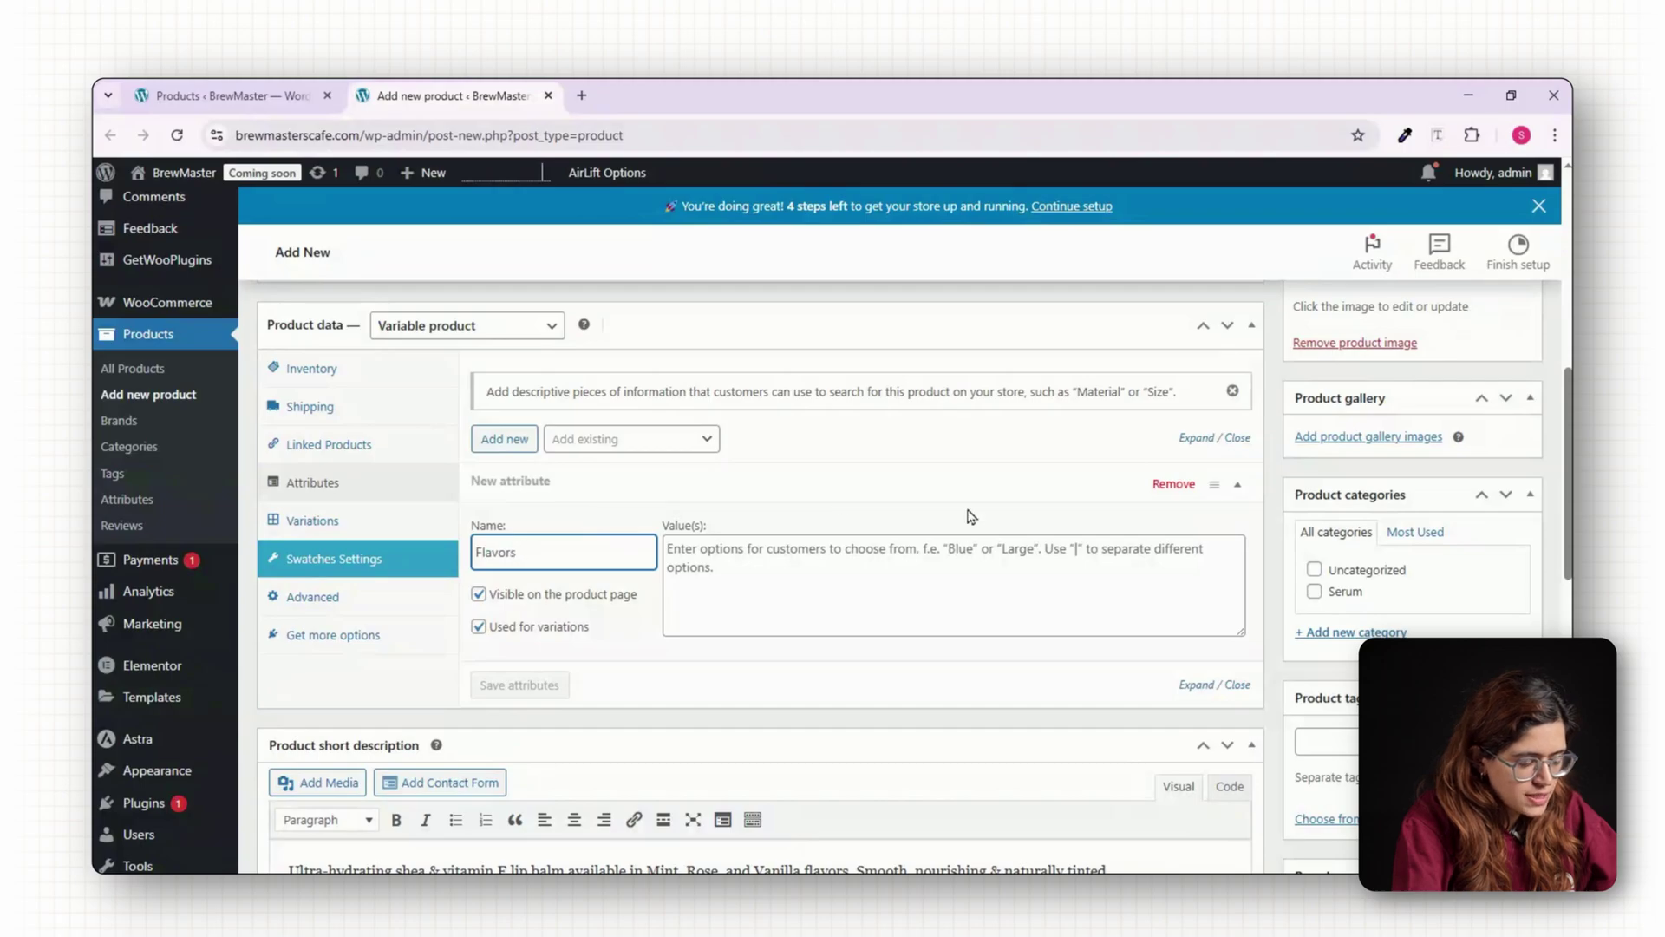
pyautogui.click(752, 564)
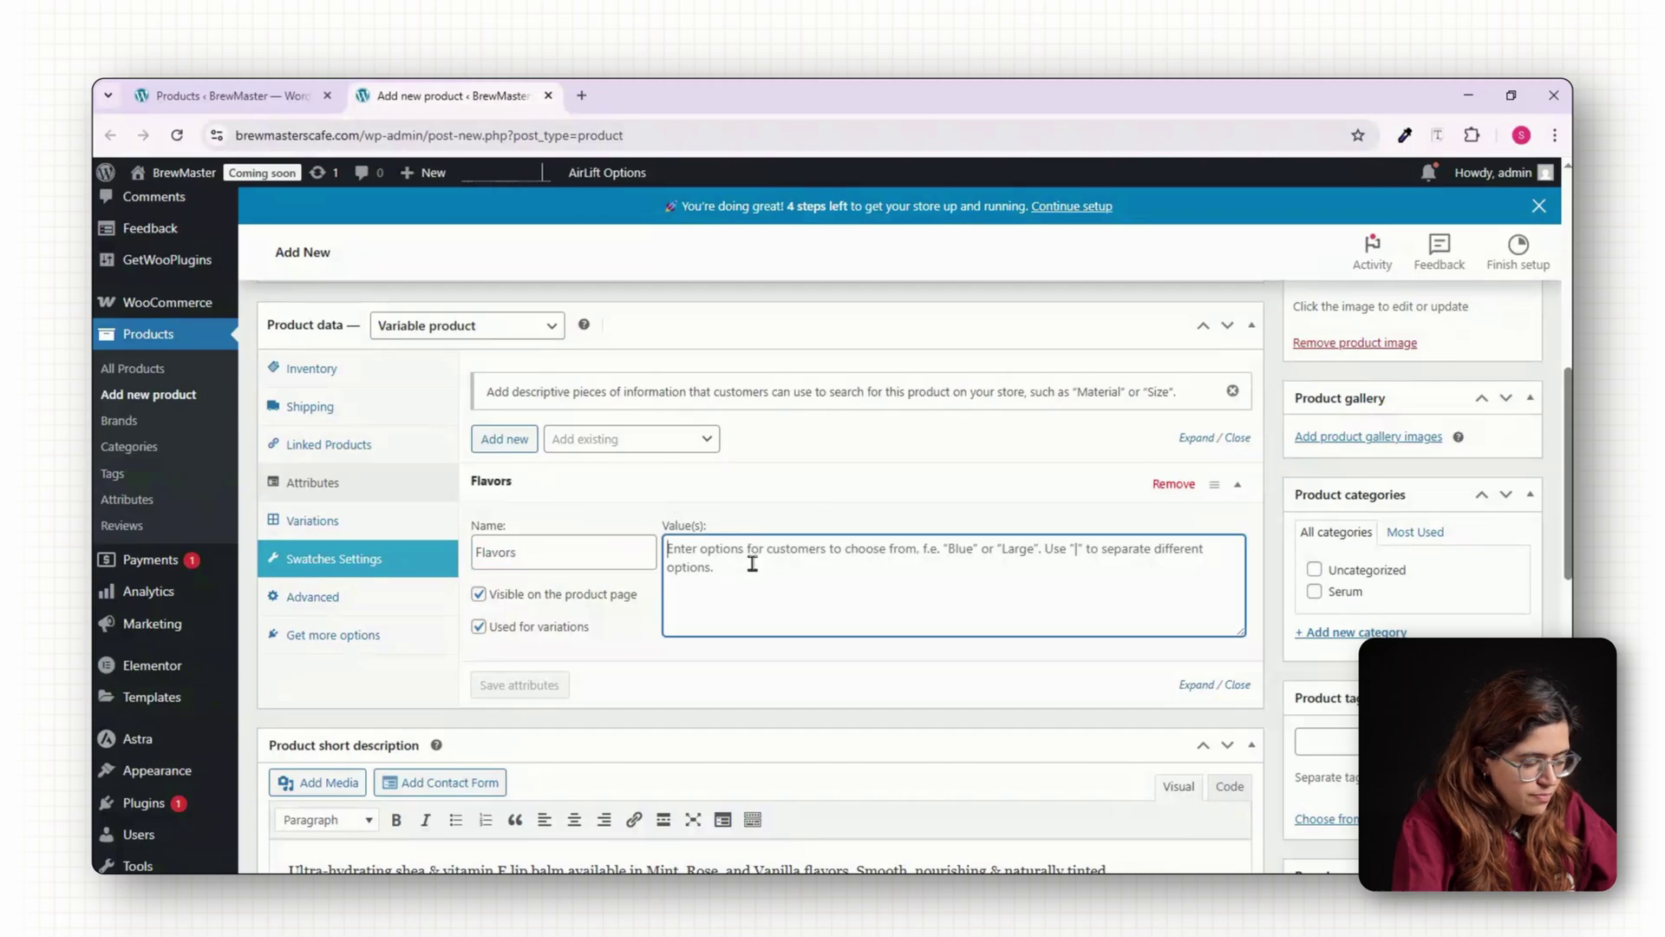
pyautogui.write('Mint | Ro')
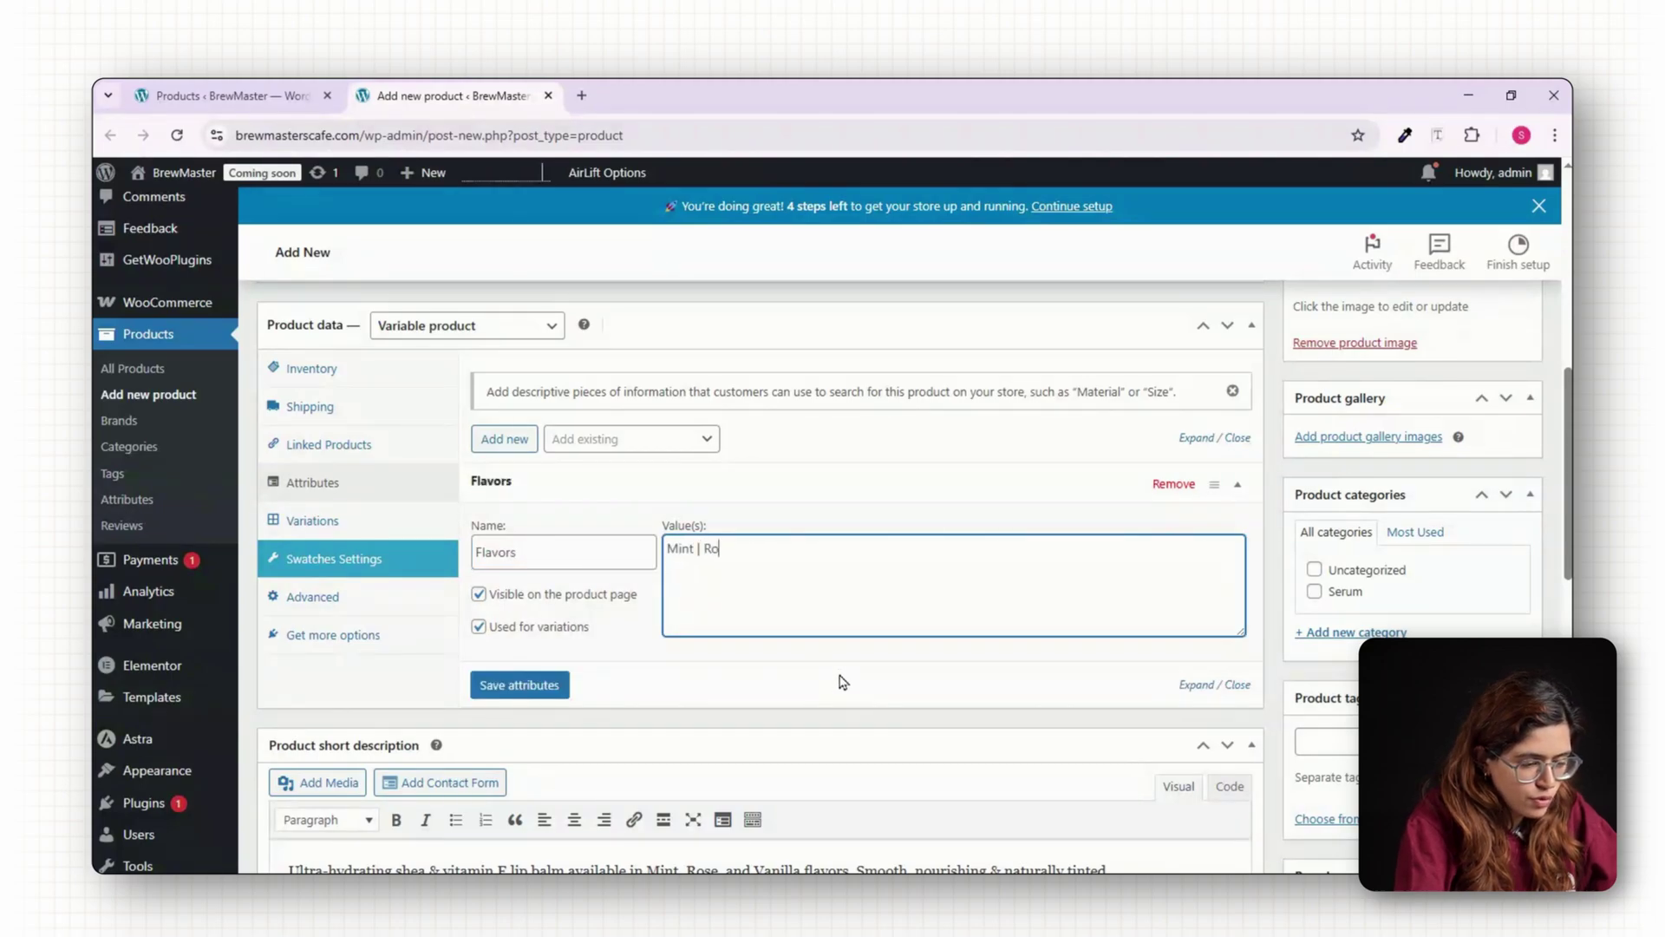
pyautogui.write('se | Vanilla')
pyautogui.click(544, 688)
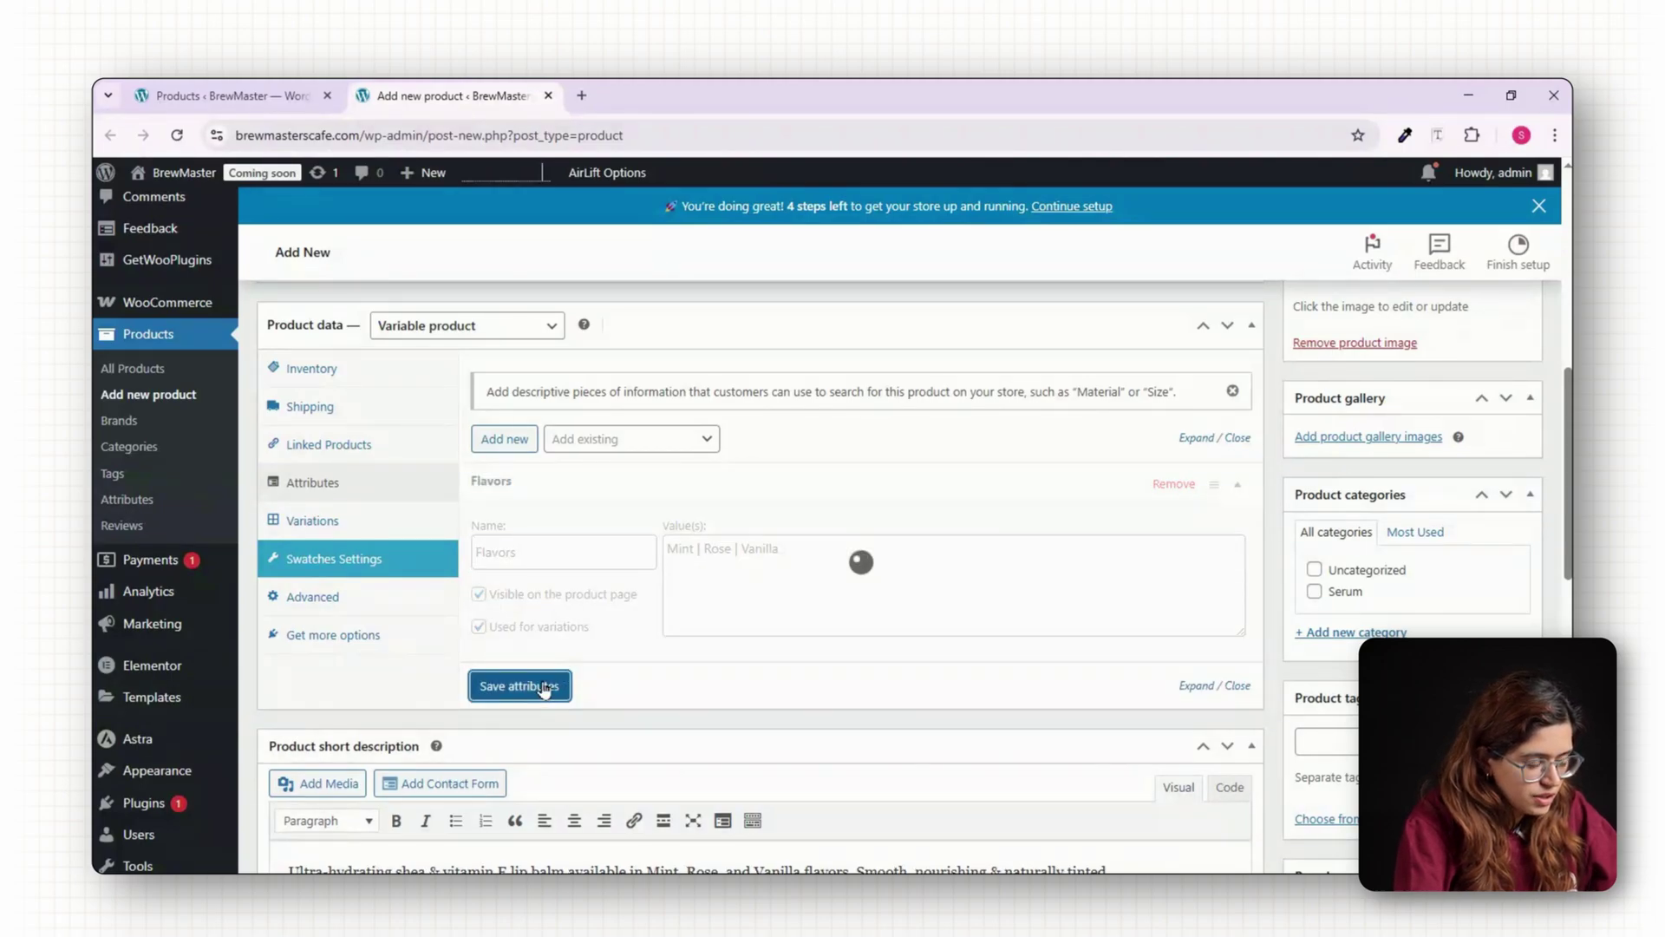
# Generate and confirm the Mint, Rose and Vanilla variations.
pyautogui.click(321, 521)
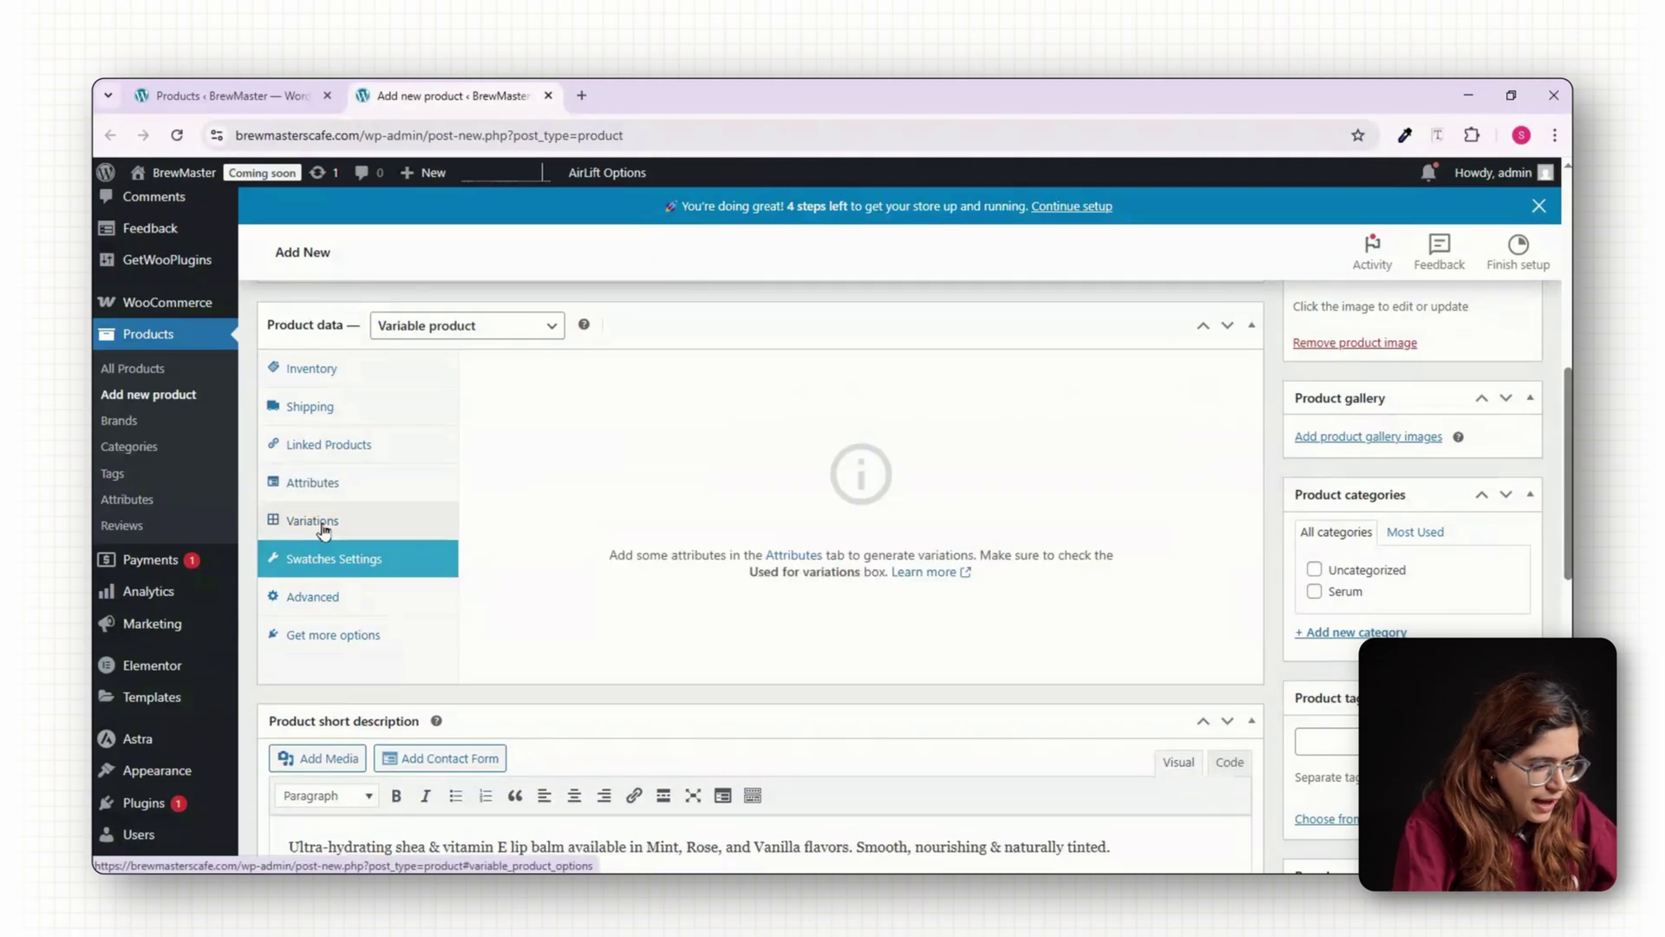
pyautogui.click(532, 375)
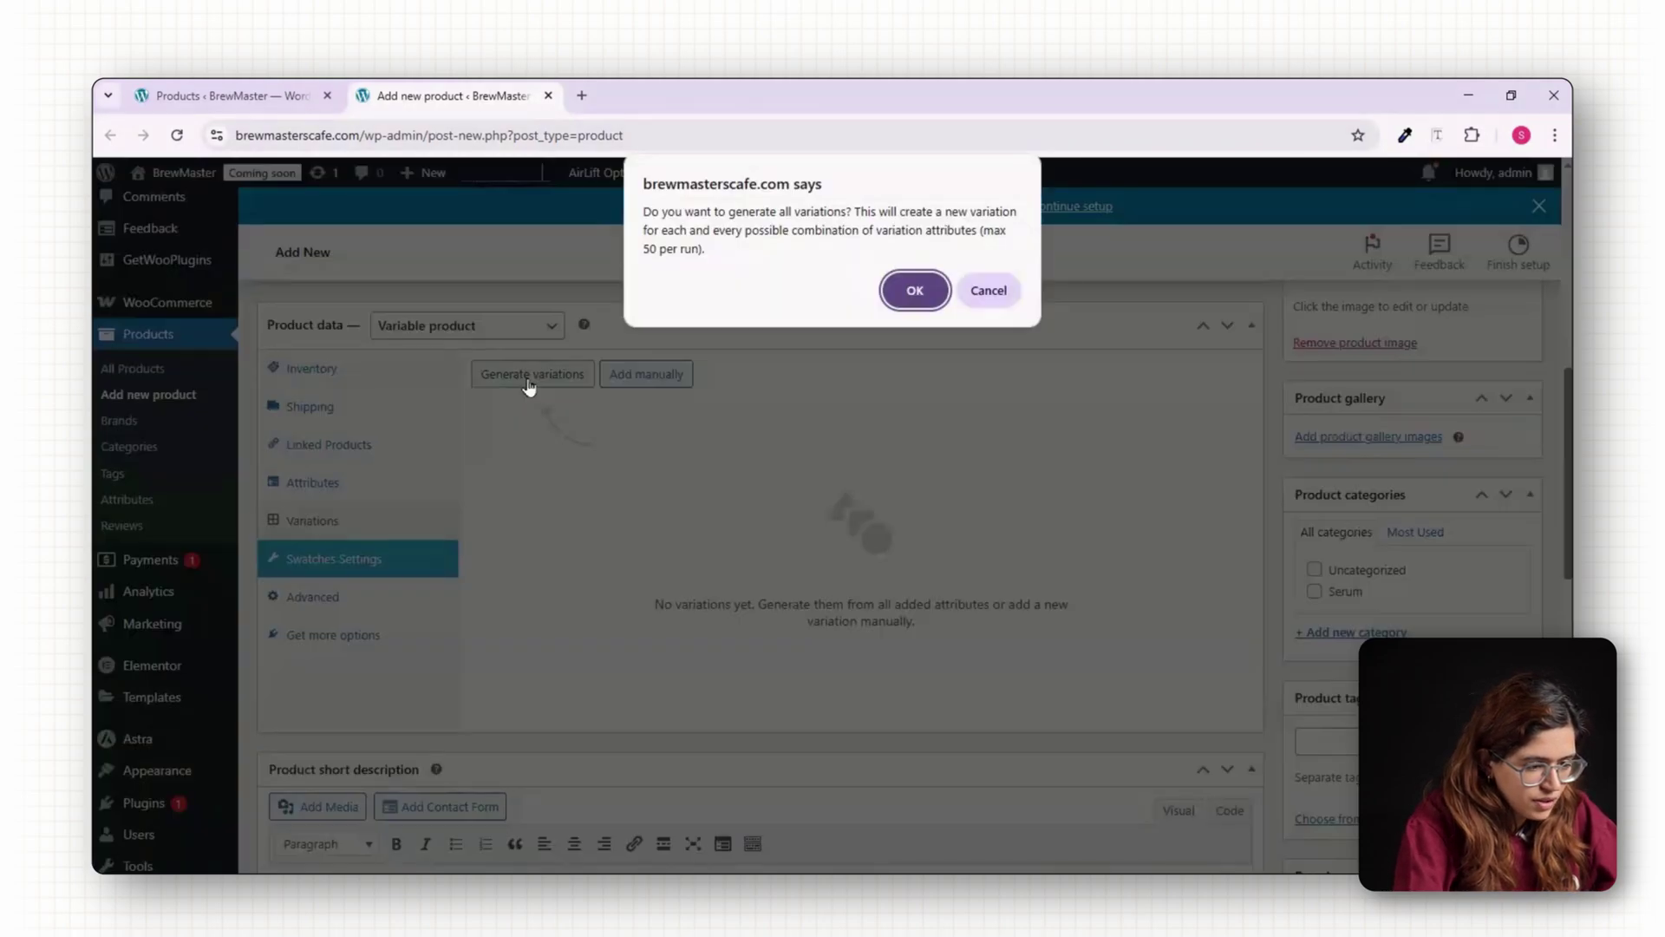
pyautogui.click(898, 298)
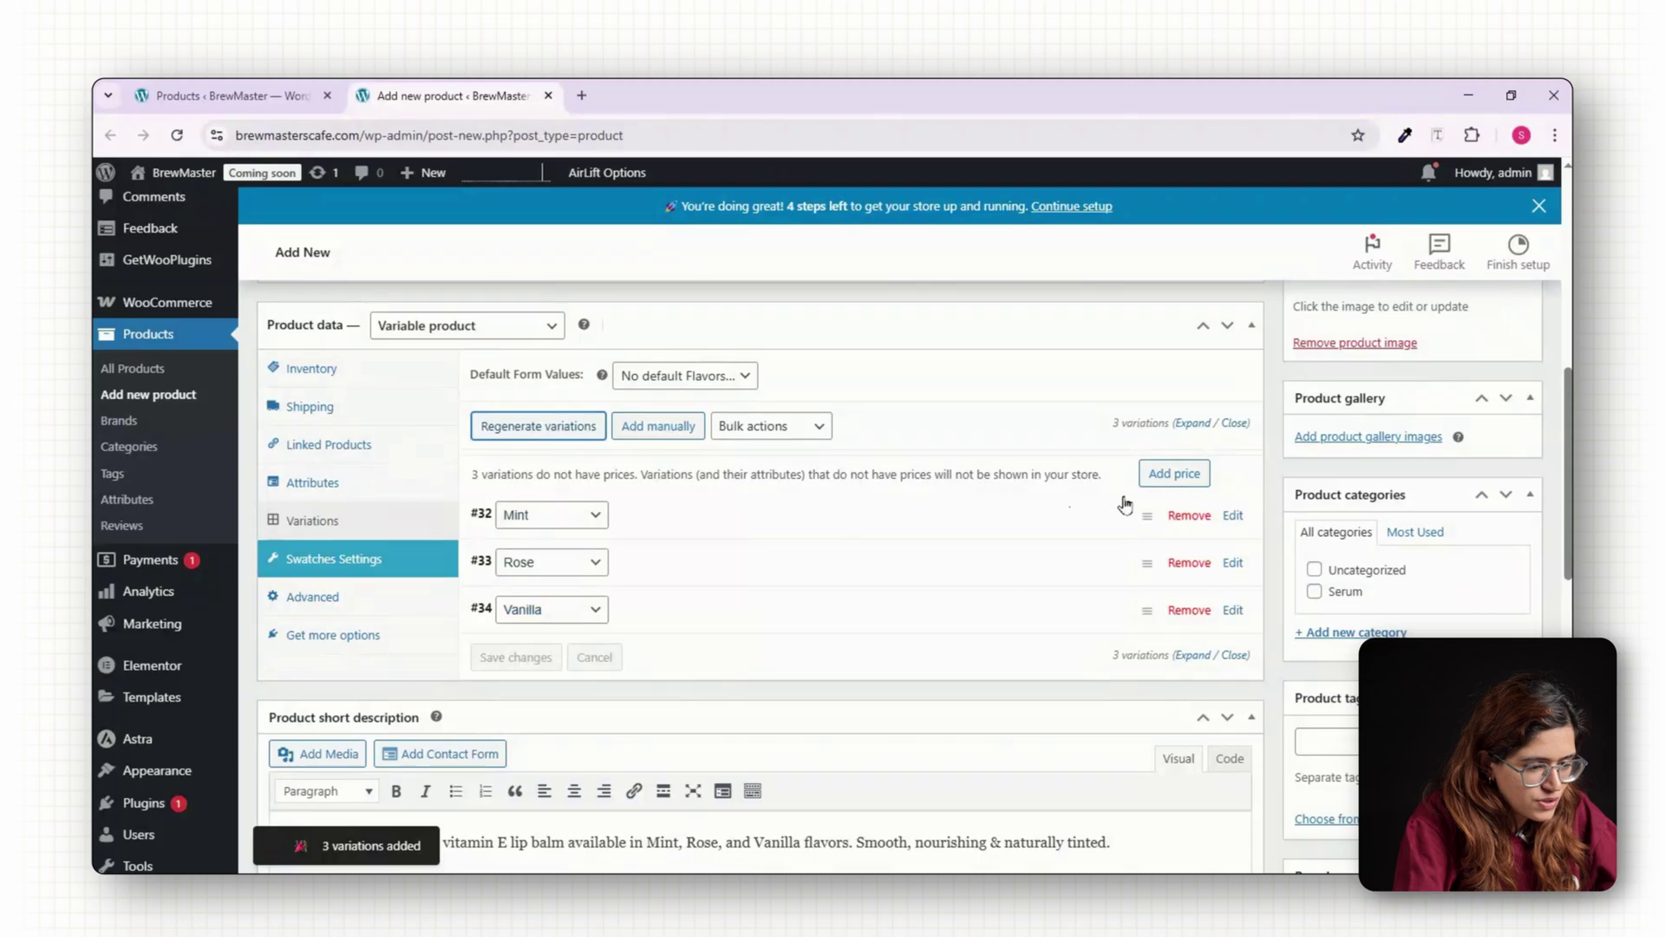
pyautogui.scroll(2, 1125, 505)
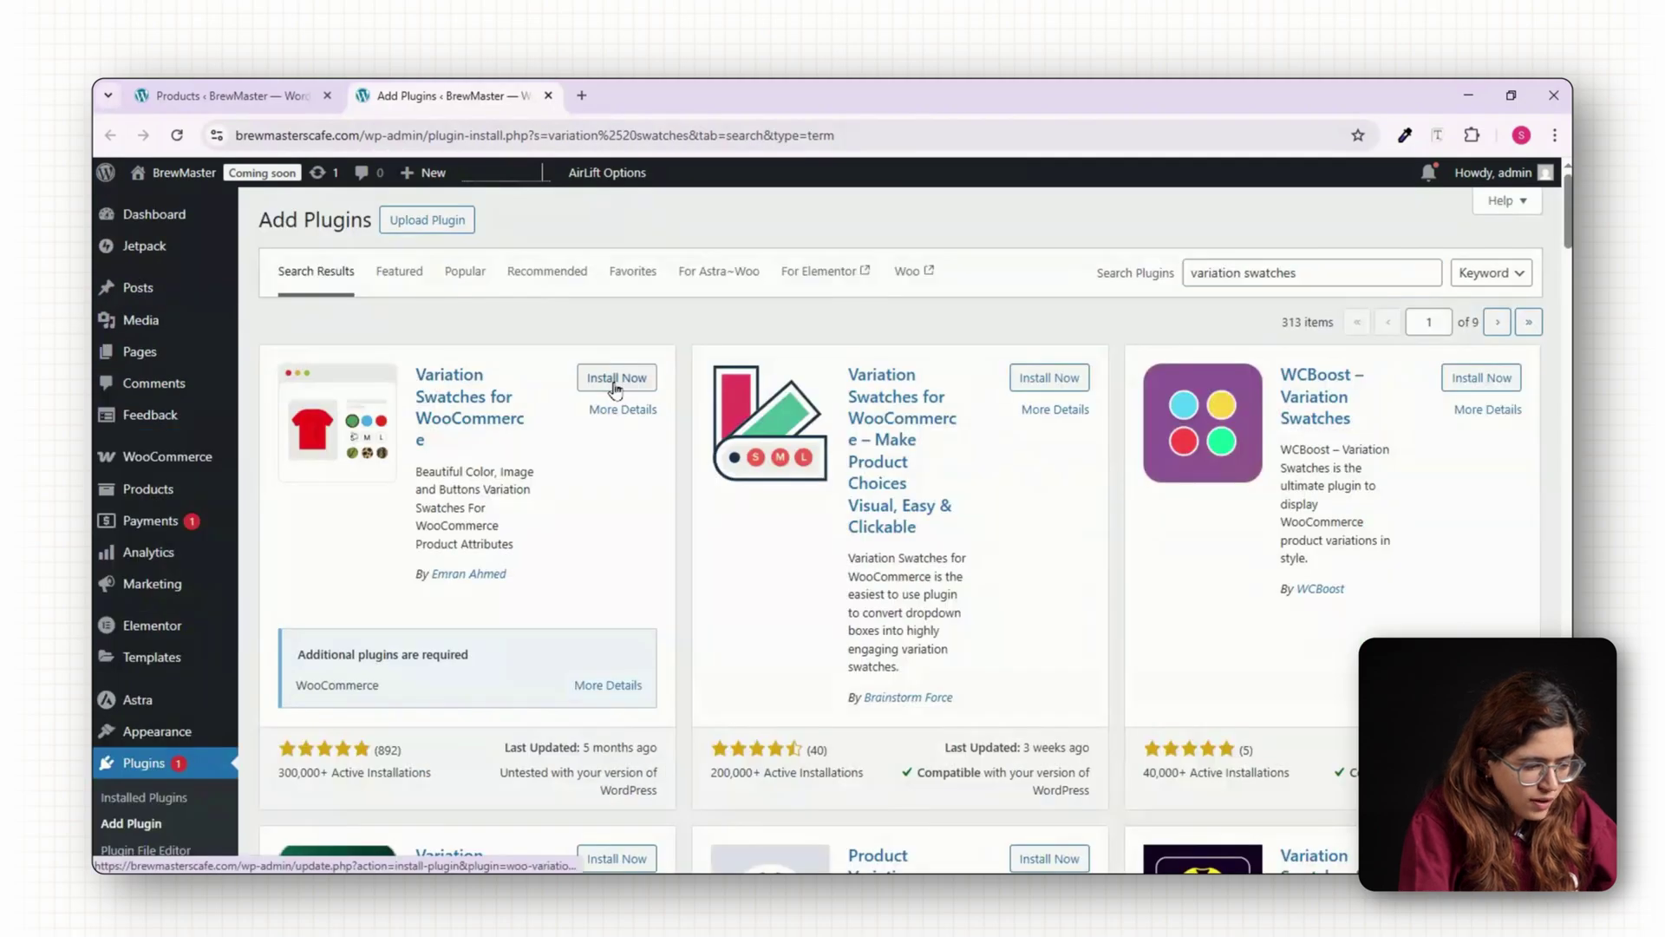
# Install the Variation Swatches for WooCommerce plugin from the search results and activate it.
pyautogui.click(613, 379)
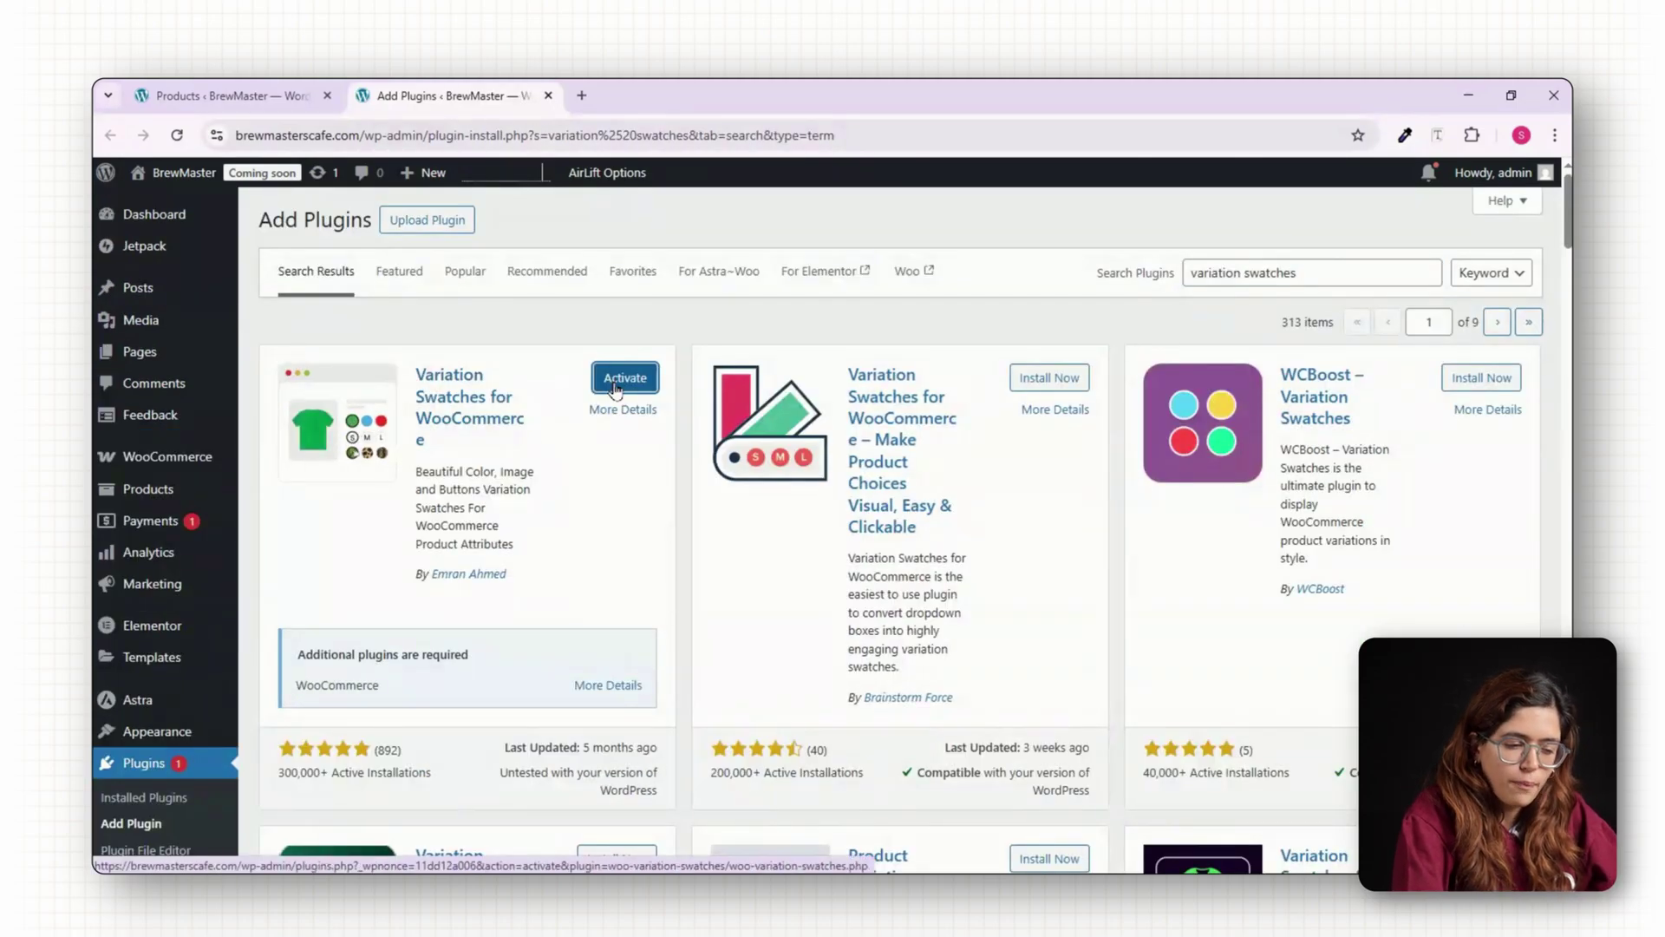
pyautogui.click(623, 386)
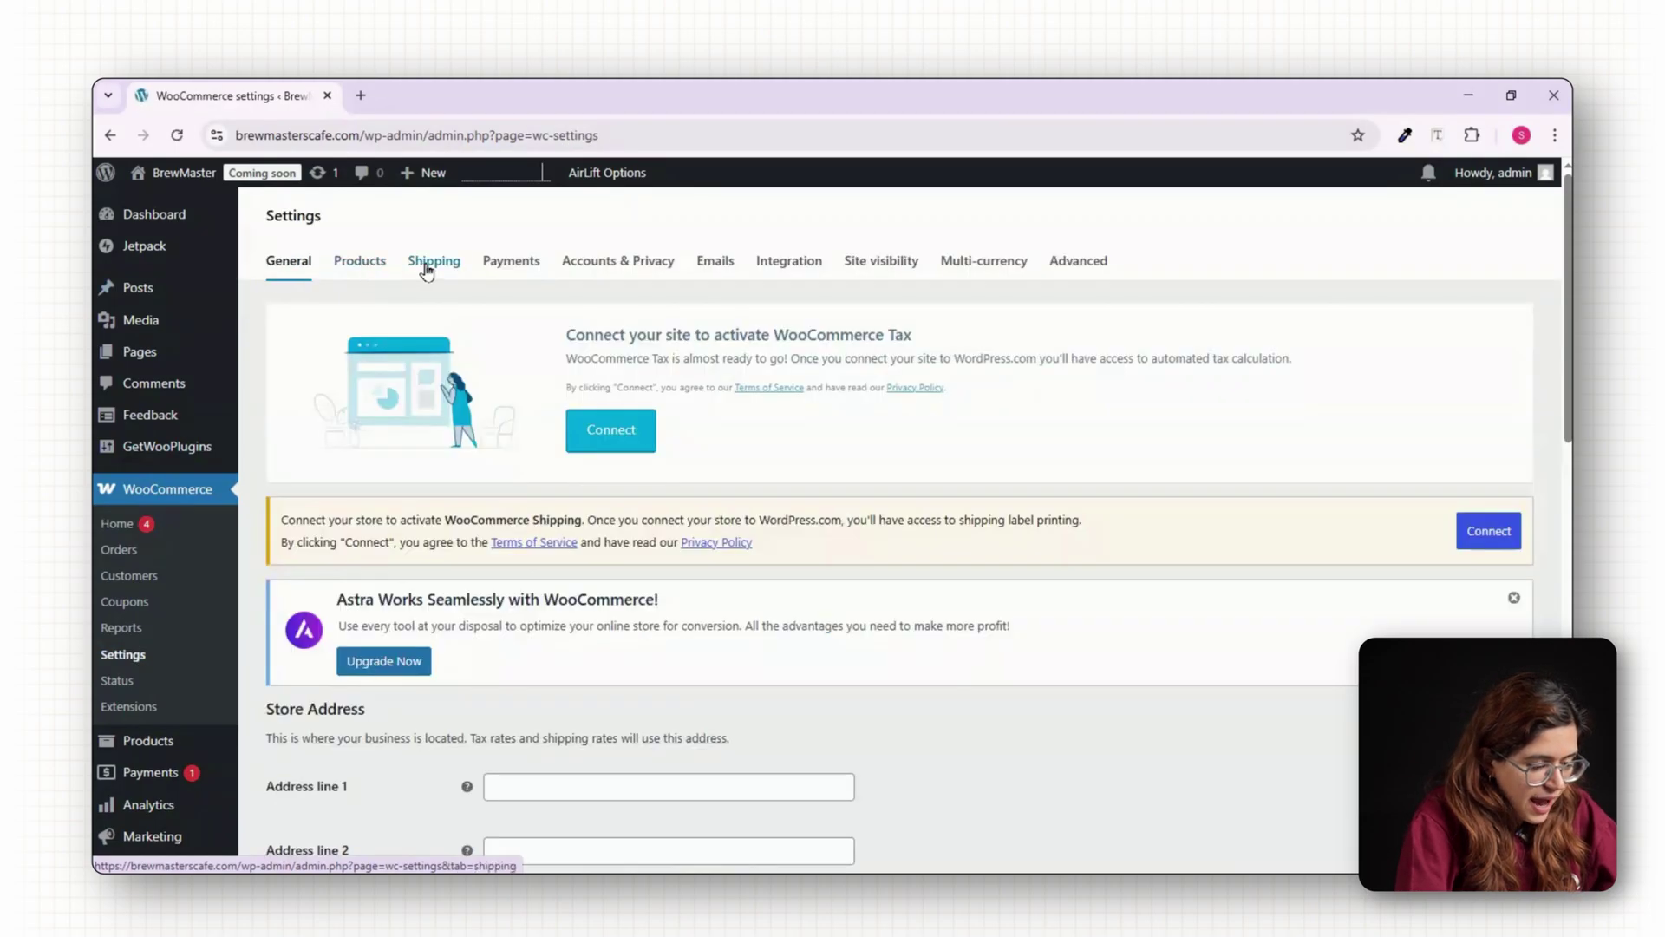
# Save the United States zone's free shipping method requiring a minimum order amount.
pyautogui.click(431, 263)
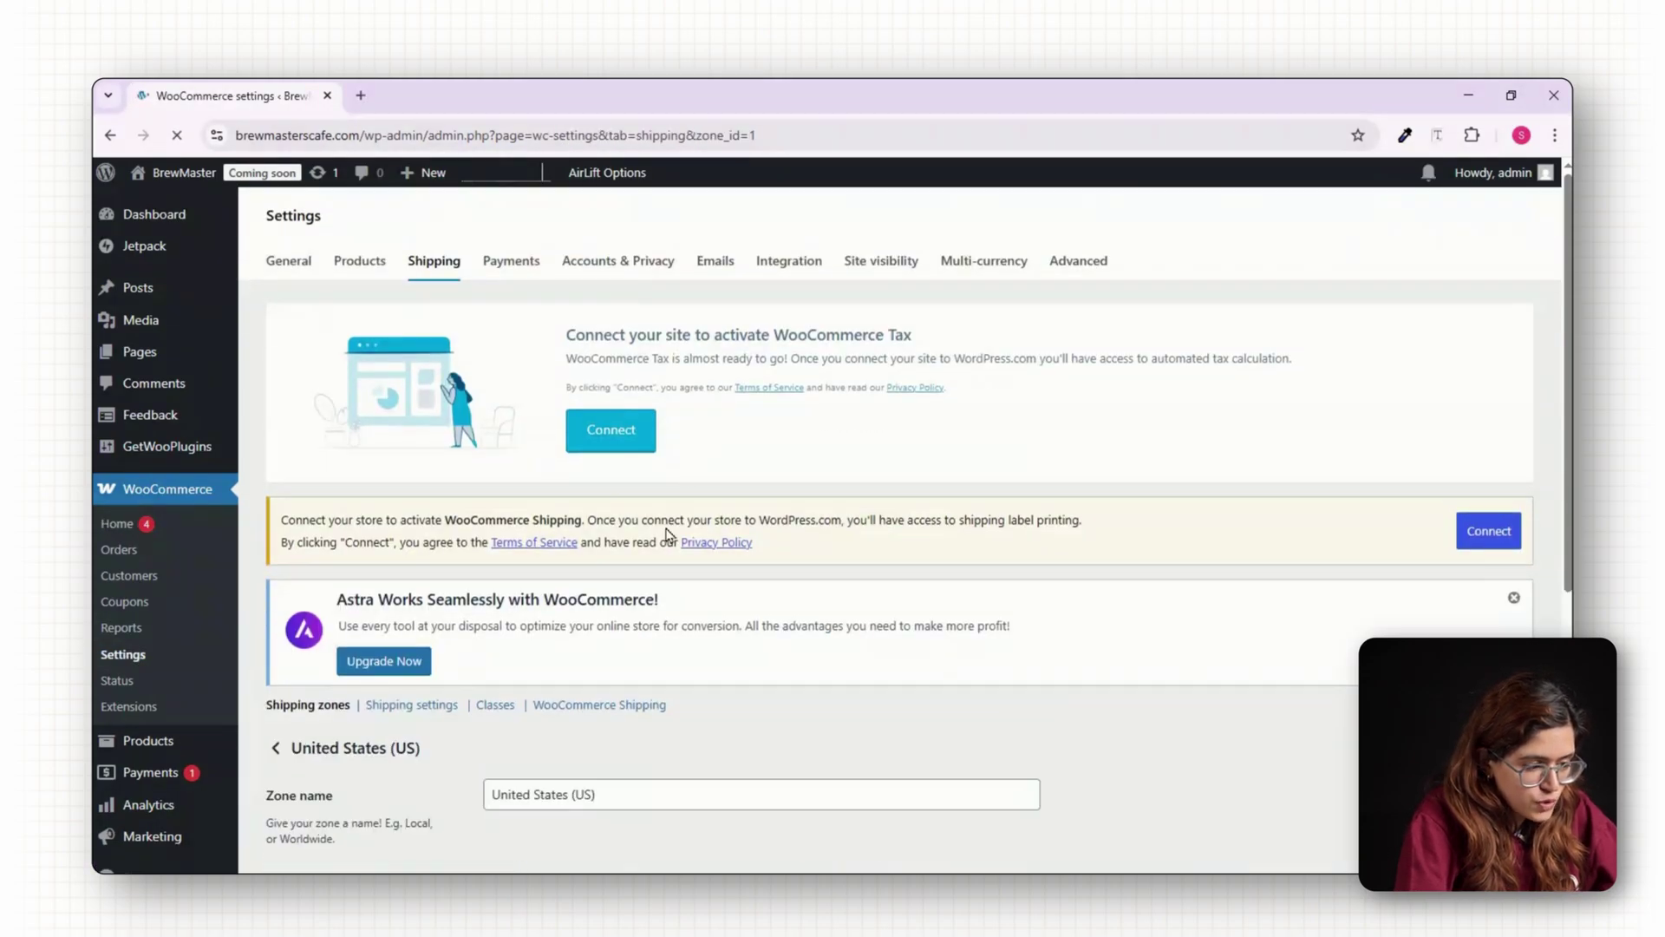
pyautogui.scroll(-4, 668, 536)
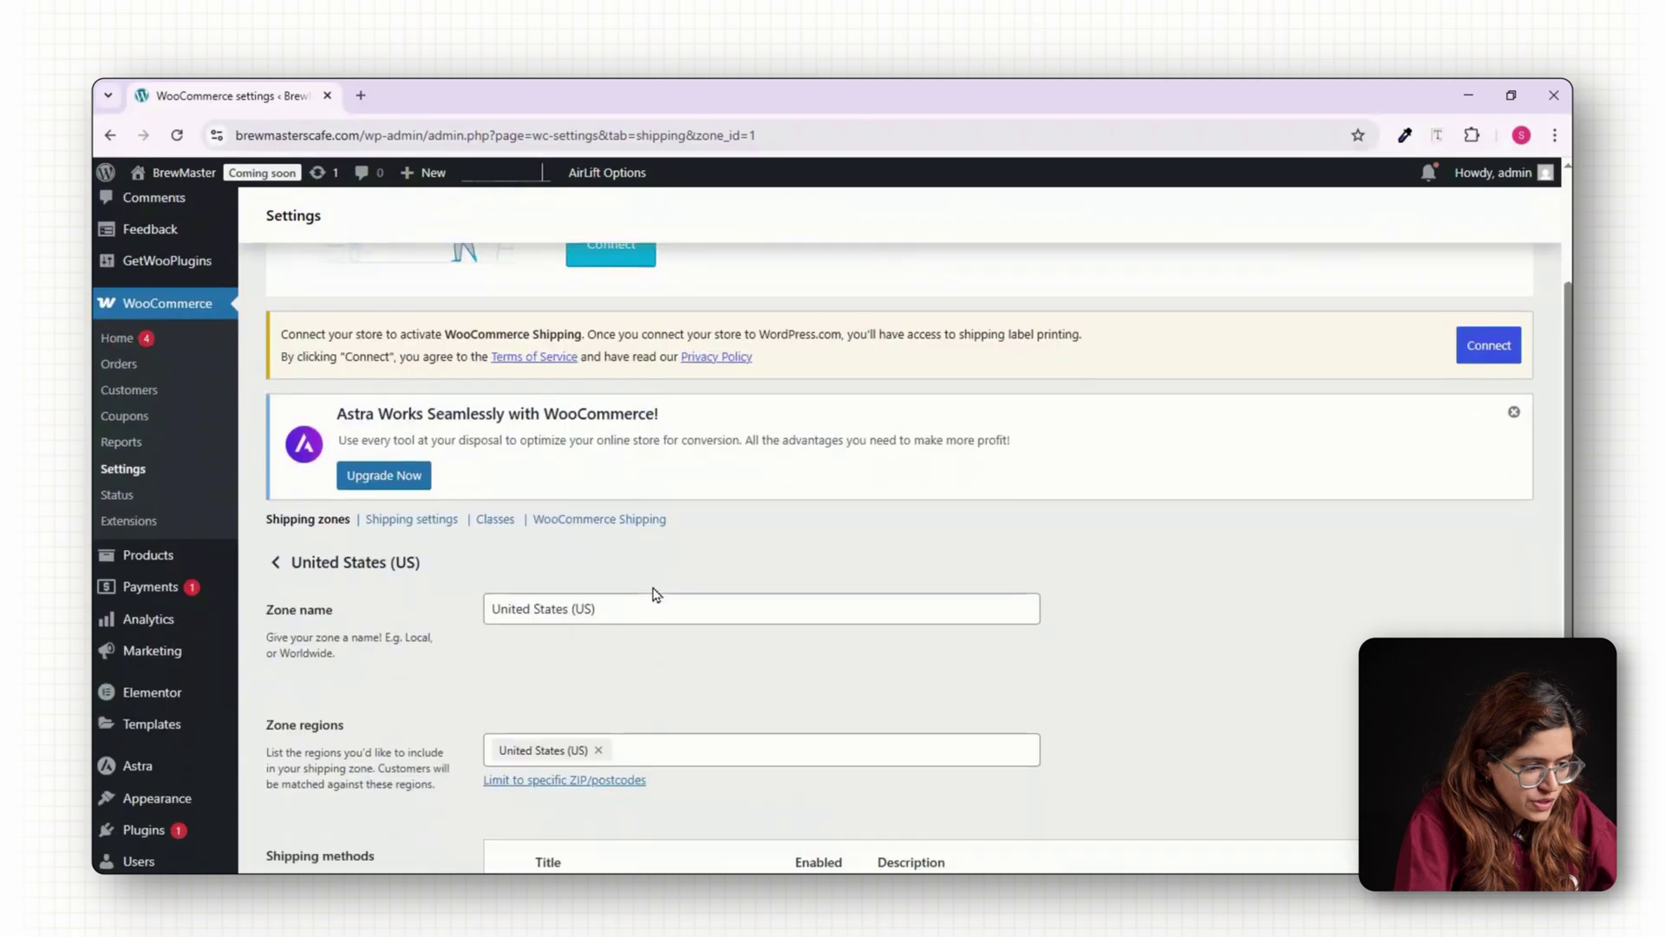
pyautogui.scroll(-1, 563, 556)
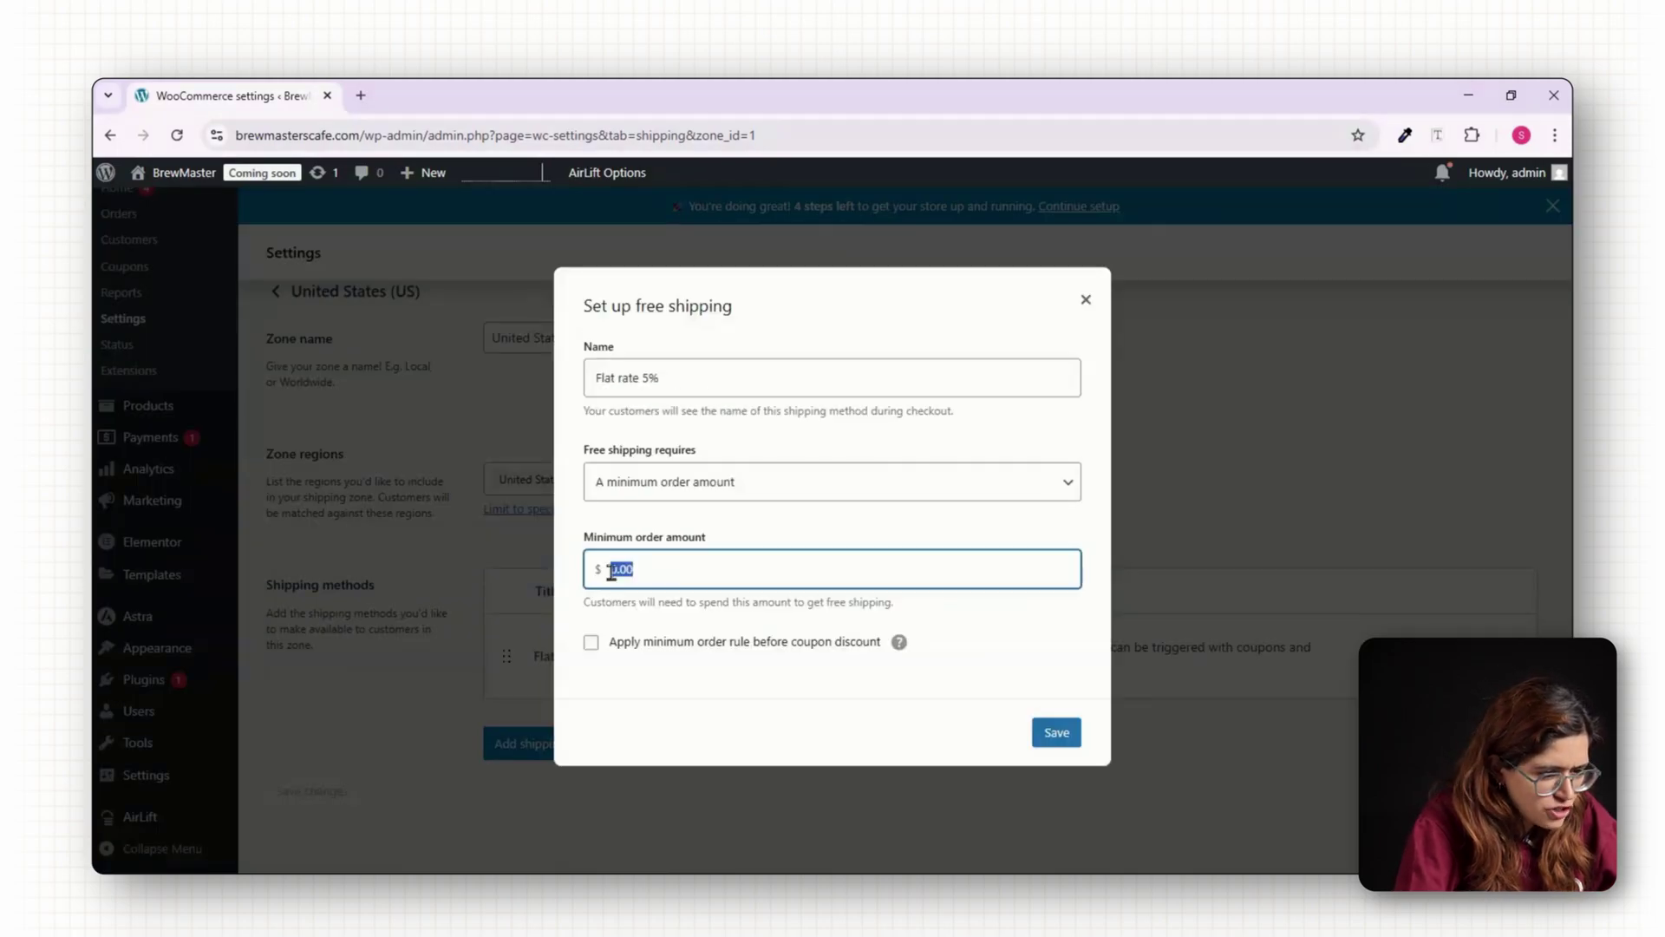
pyautogui.click(579, 612)
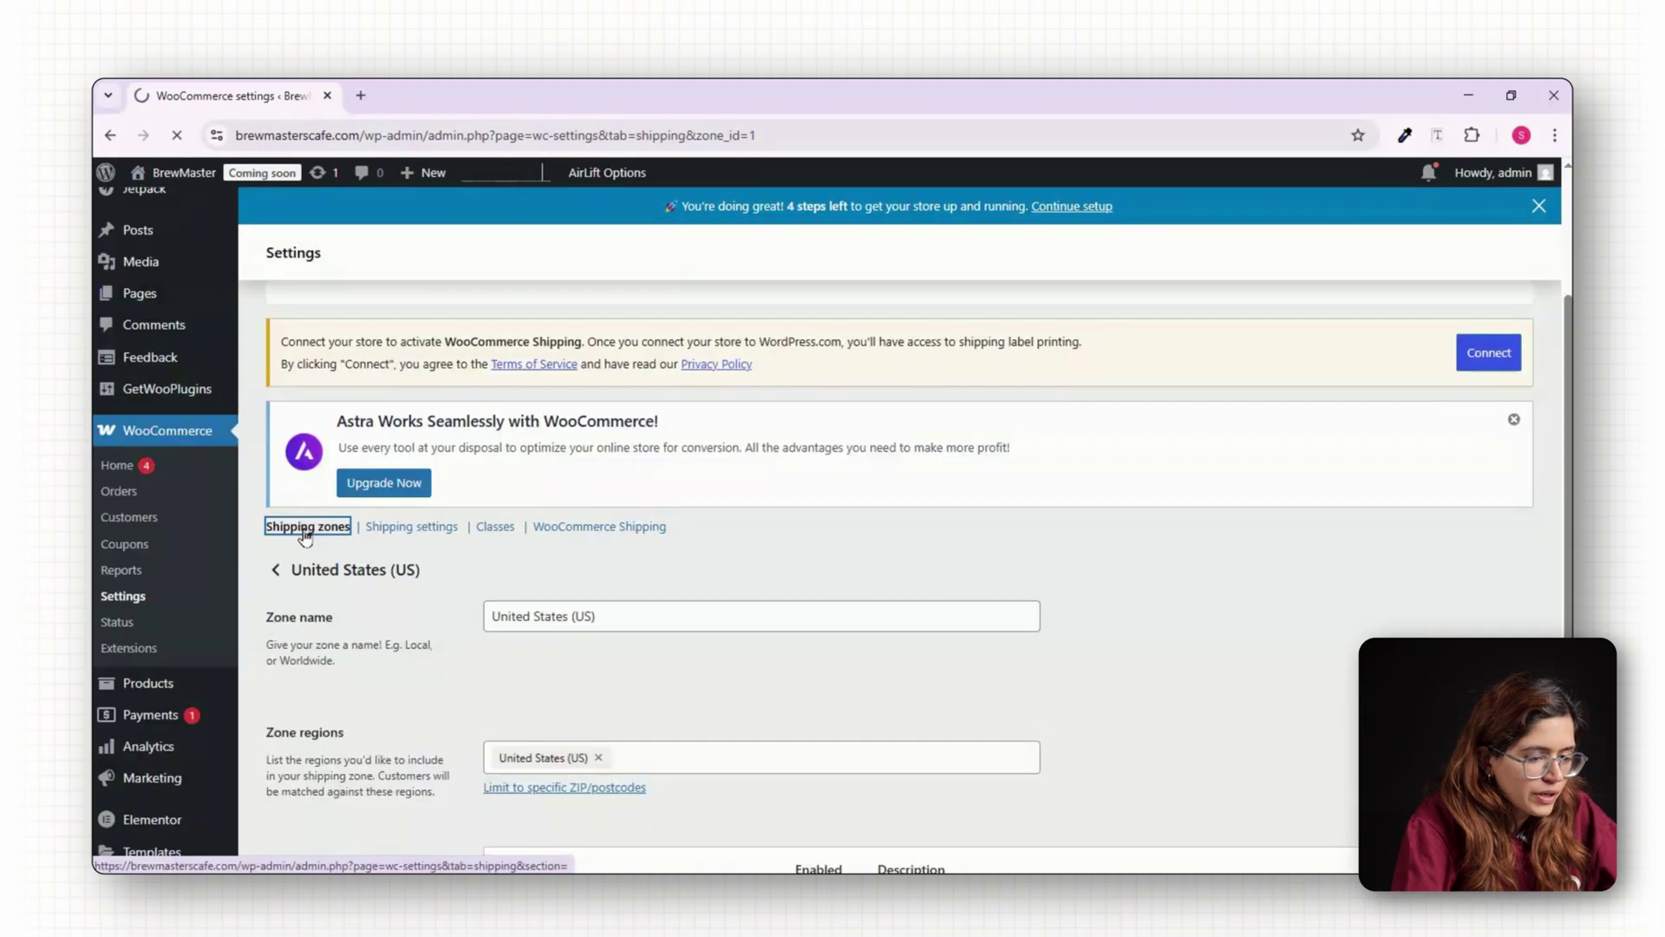
# Return to the list of shipping zones.
pyautogui.click(312, 431)
pyautogui.scroll(-3, 622, 570)
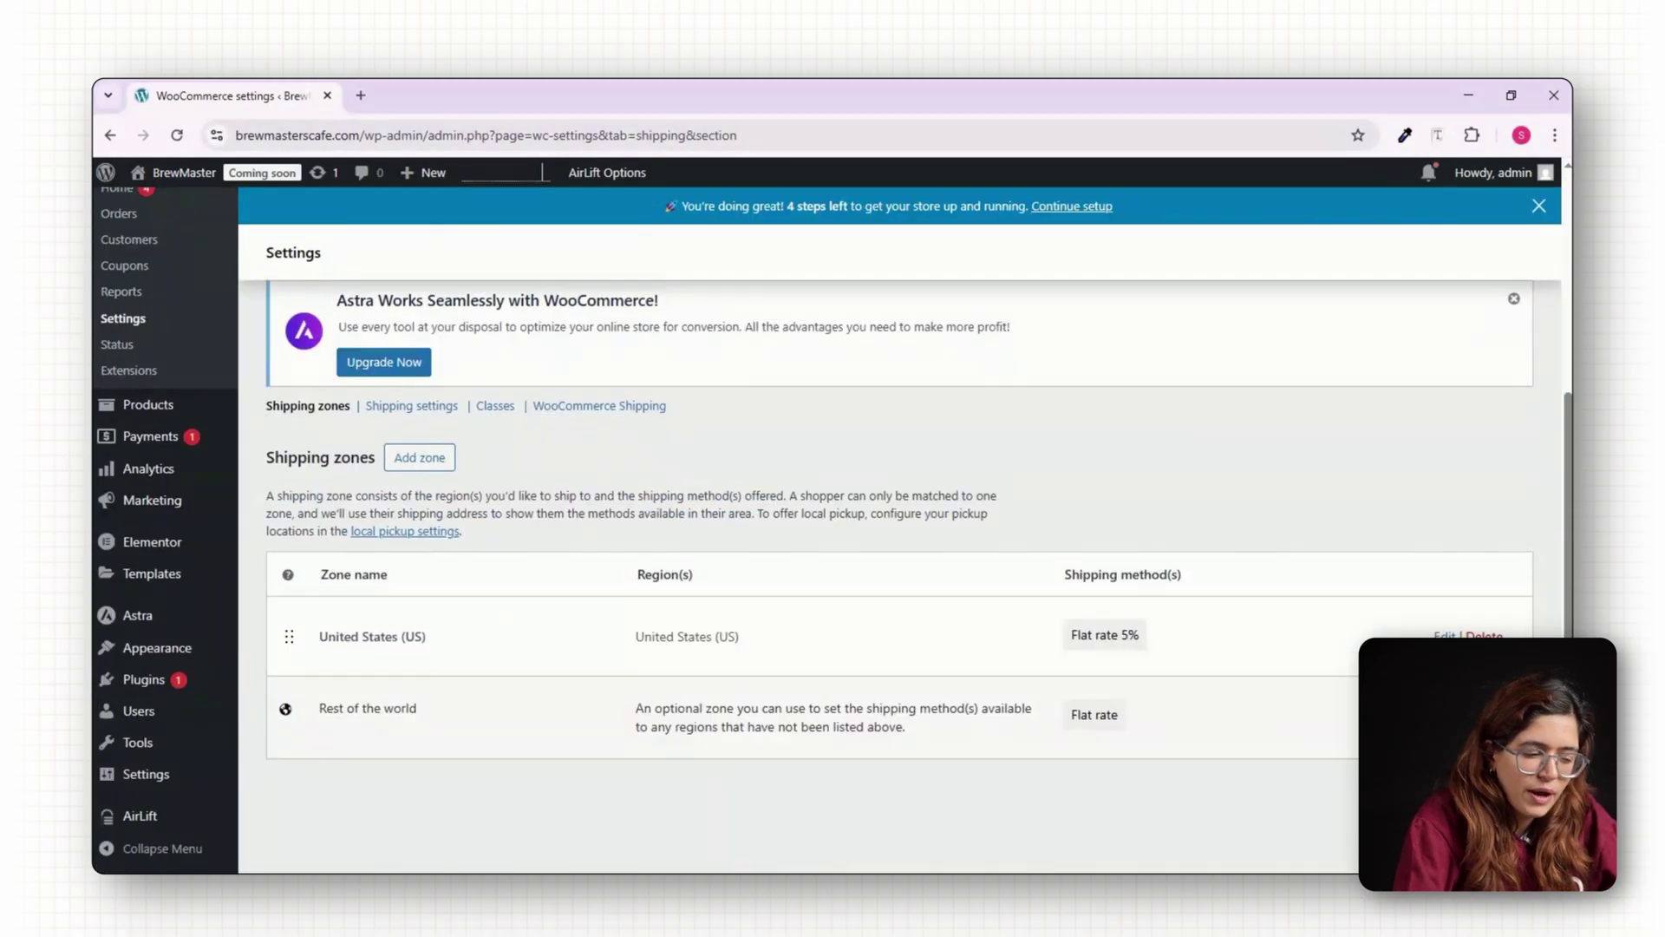
pyautogui.scroll(5, 588, 679)
# Leave the WooPayments setup and begin setting up PayPal payments.
pyautogui.click(526, 302)
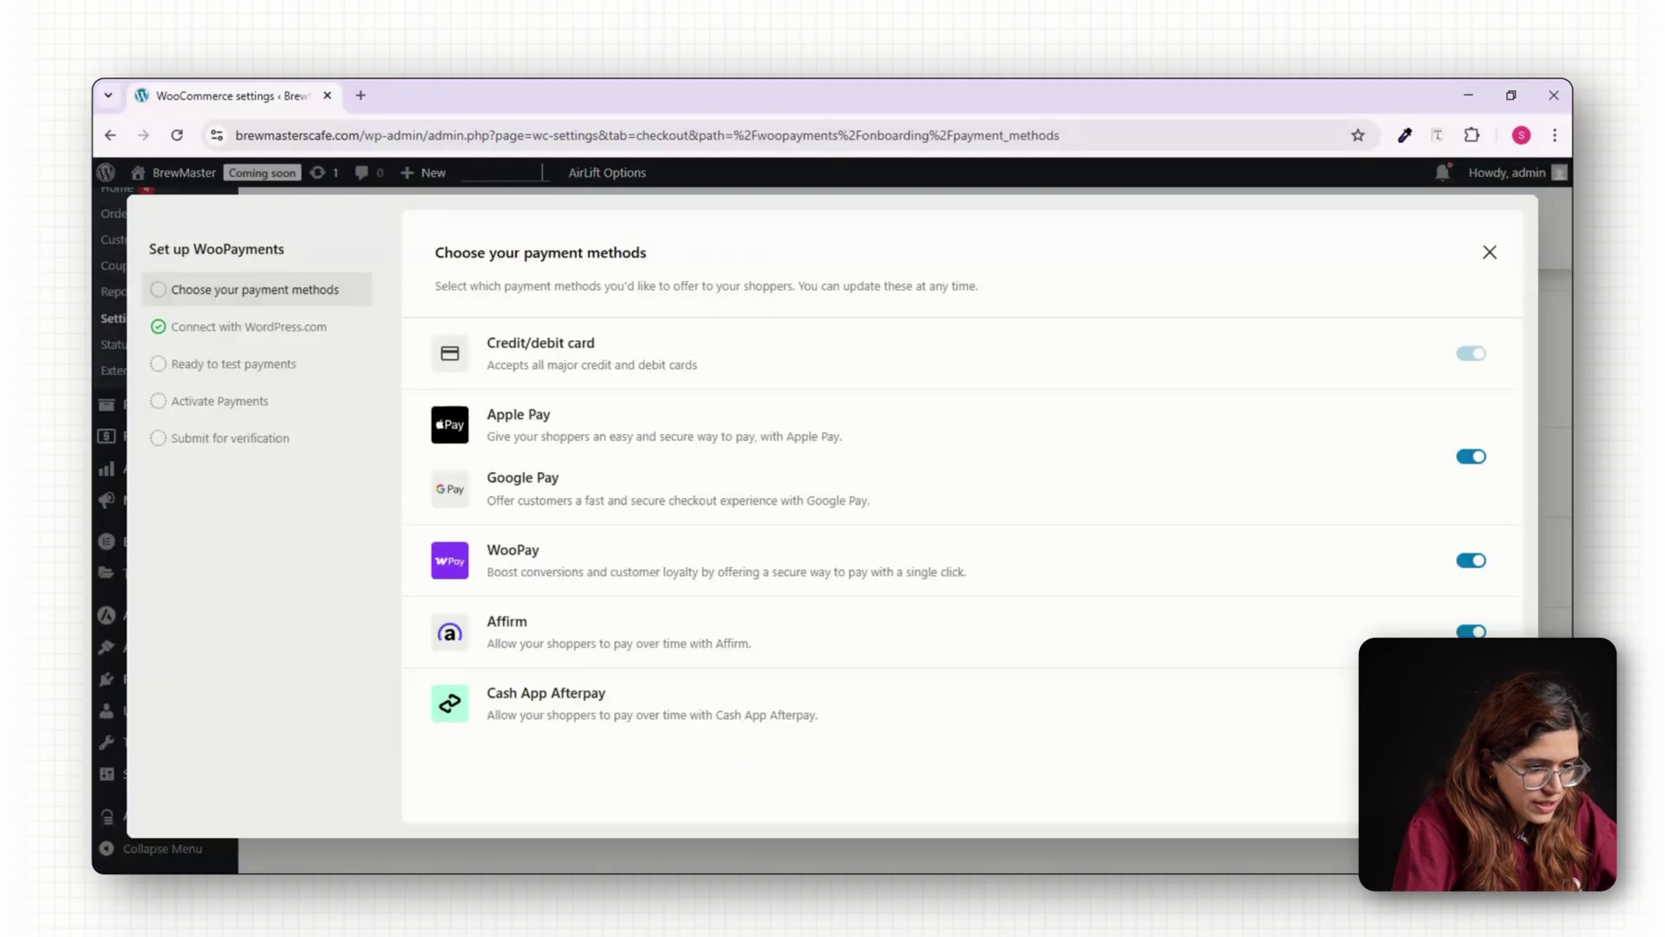
pyautogui.click(1007, 713)
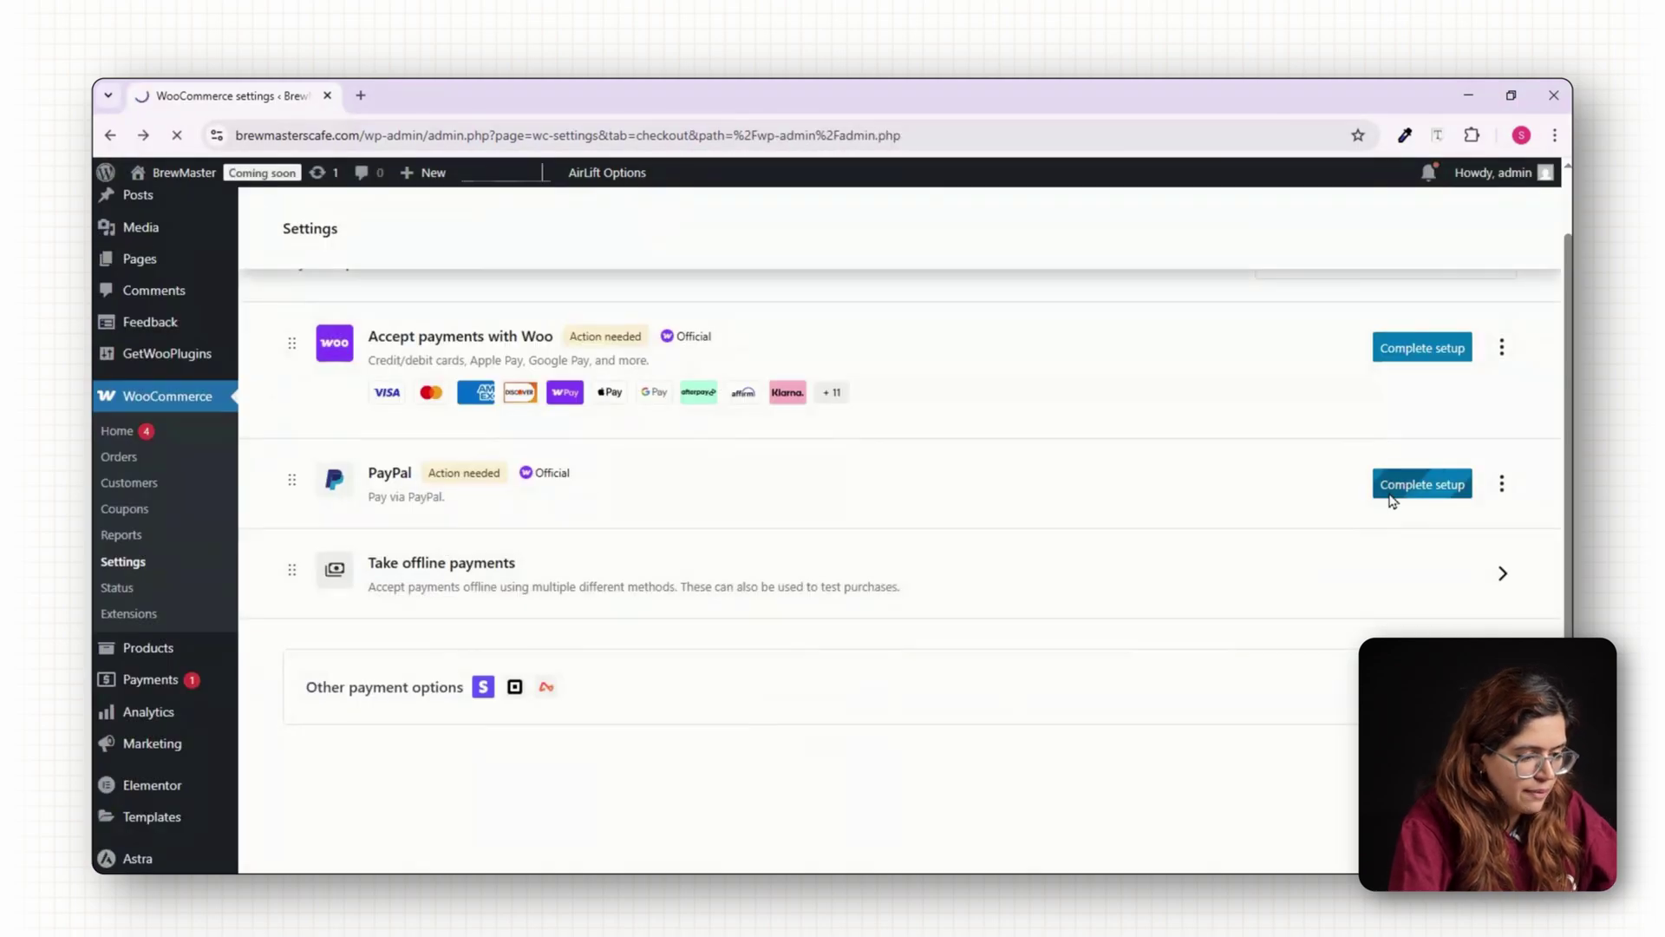
pyautogui.click(1422, 484)
pyautogui.scroll(-2, 870, 563)
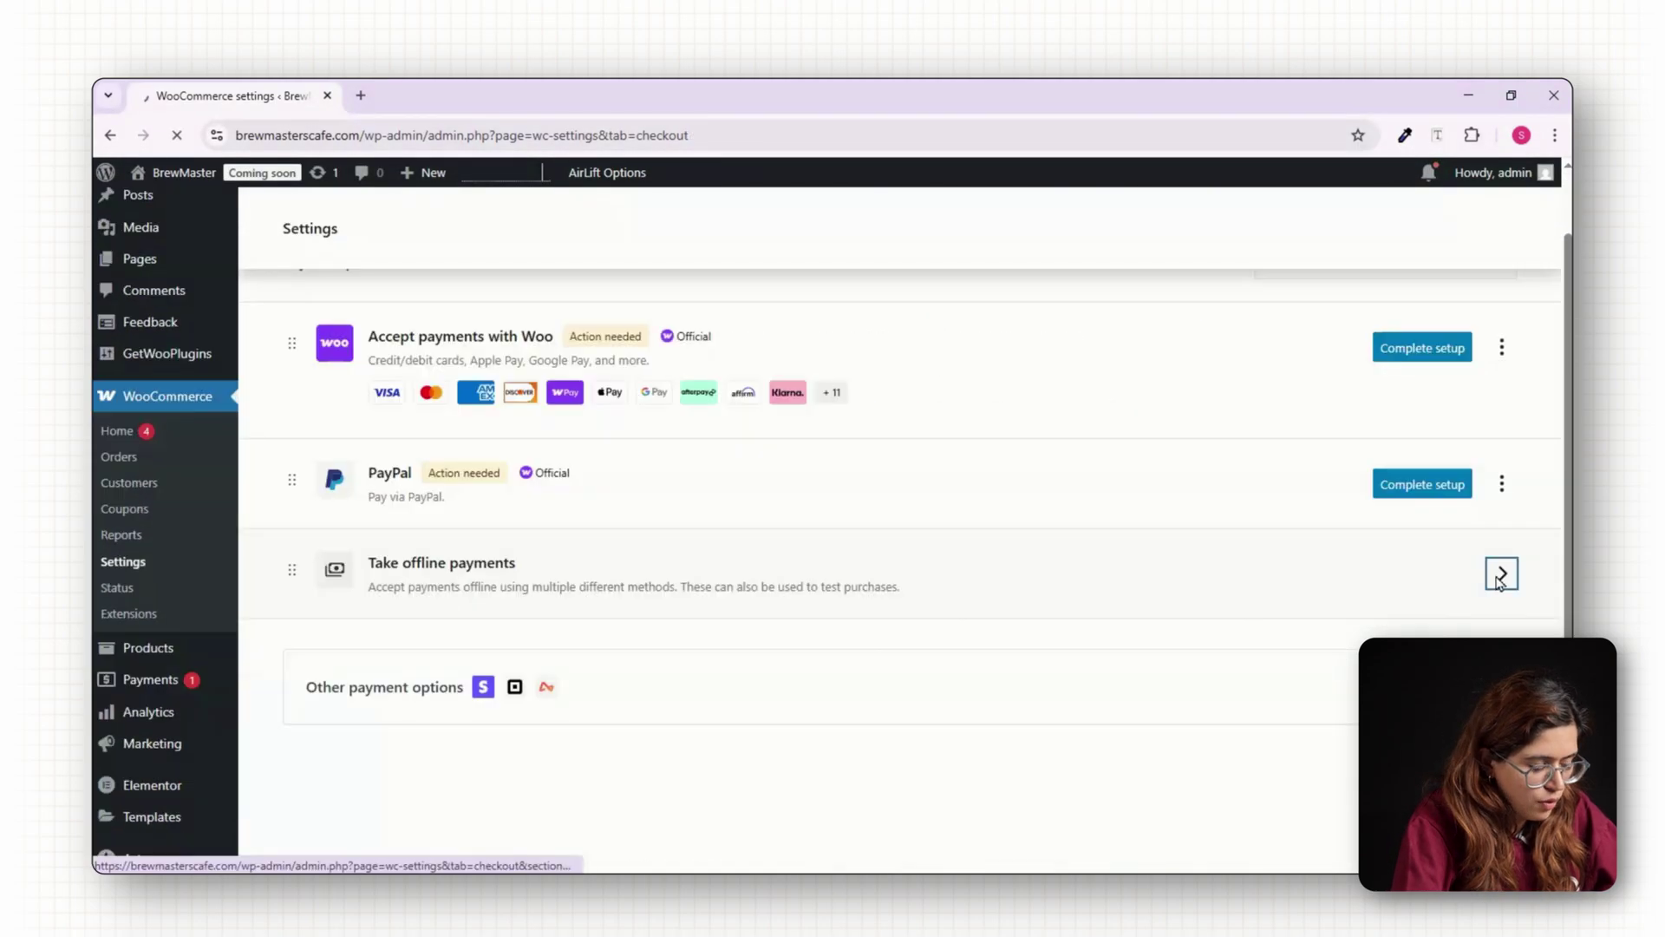
# Enable cash on delivery, expand the other payment options, then go to the Pages list.
pyautogui.click(1477, 496)
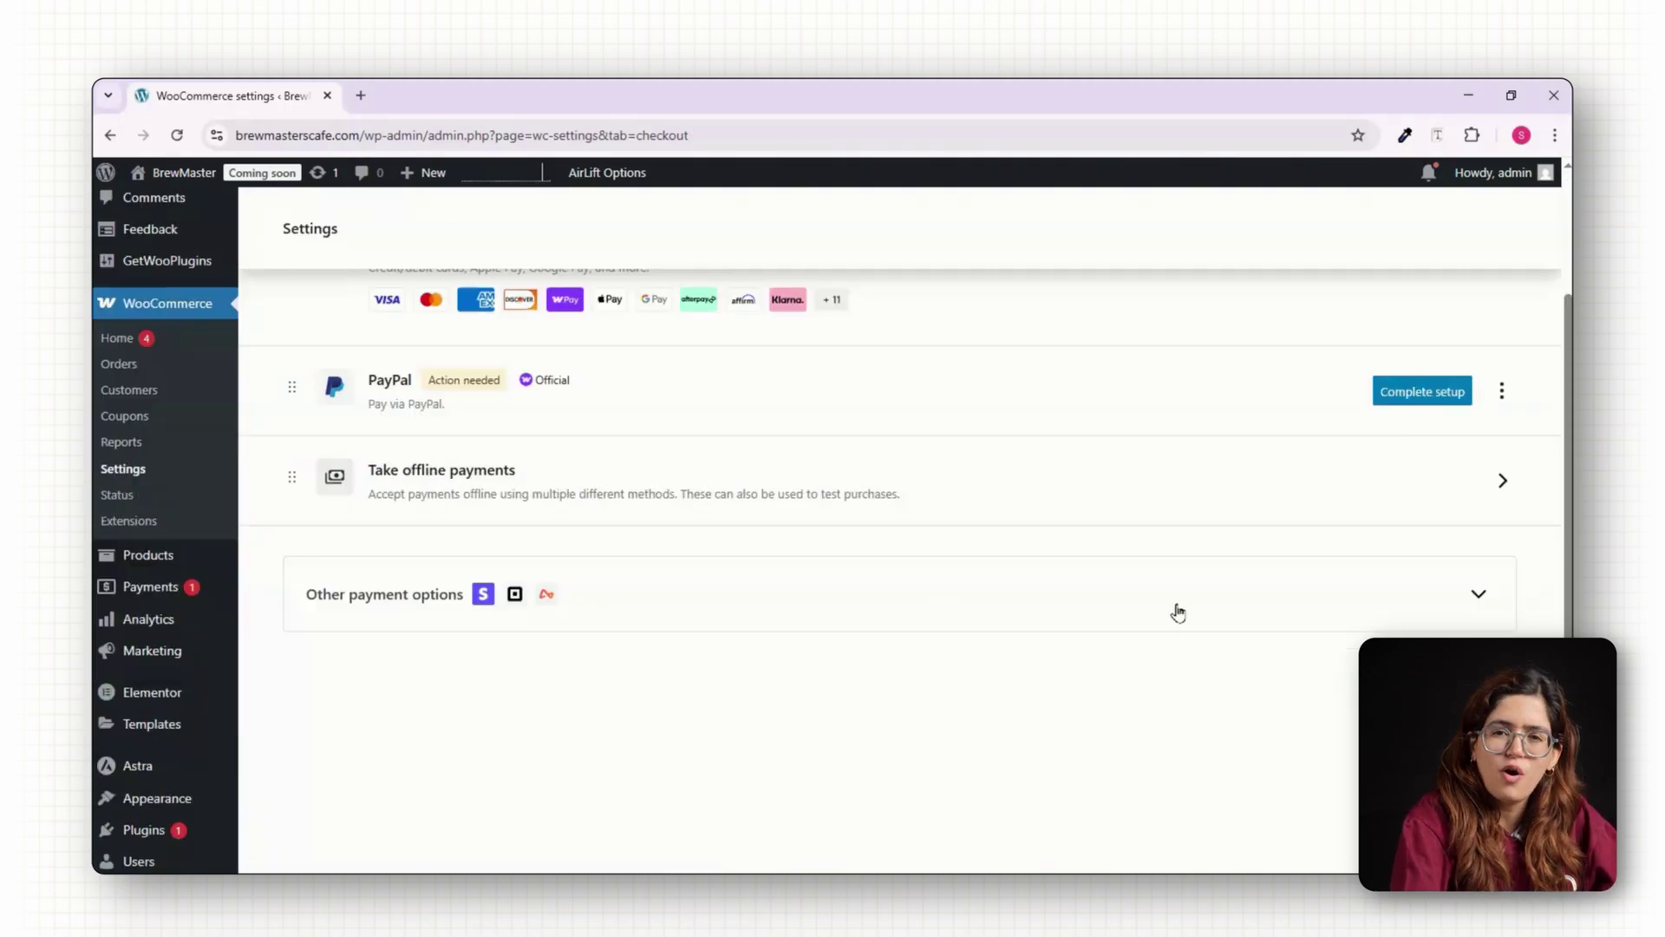
pyautogui.click(1478, 597)
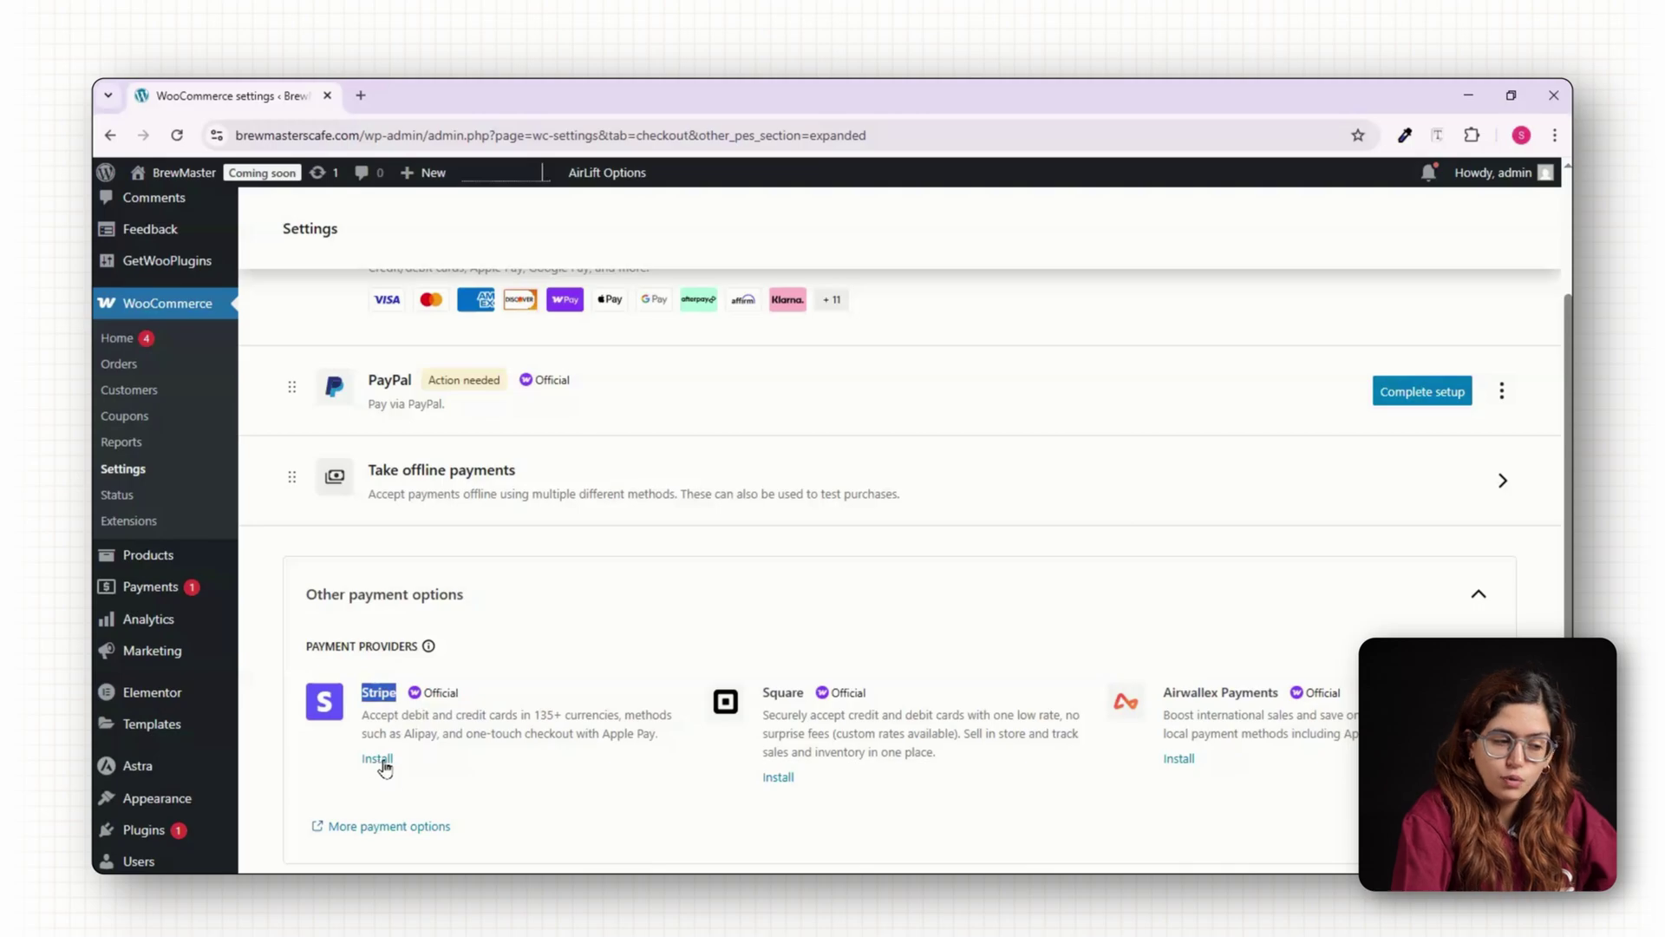
pyautogui.click(258, 685)
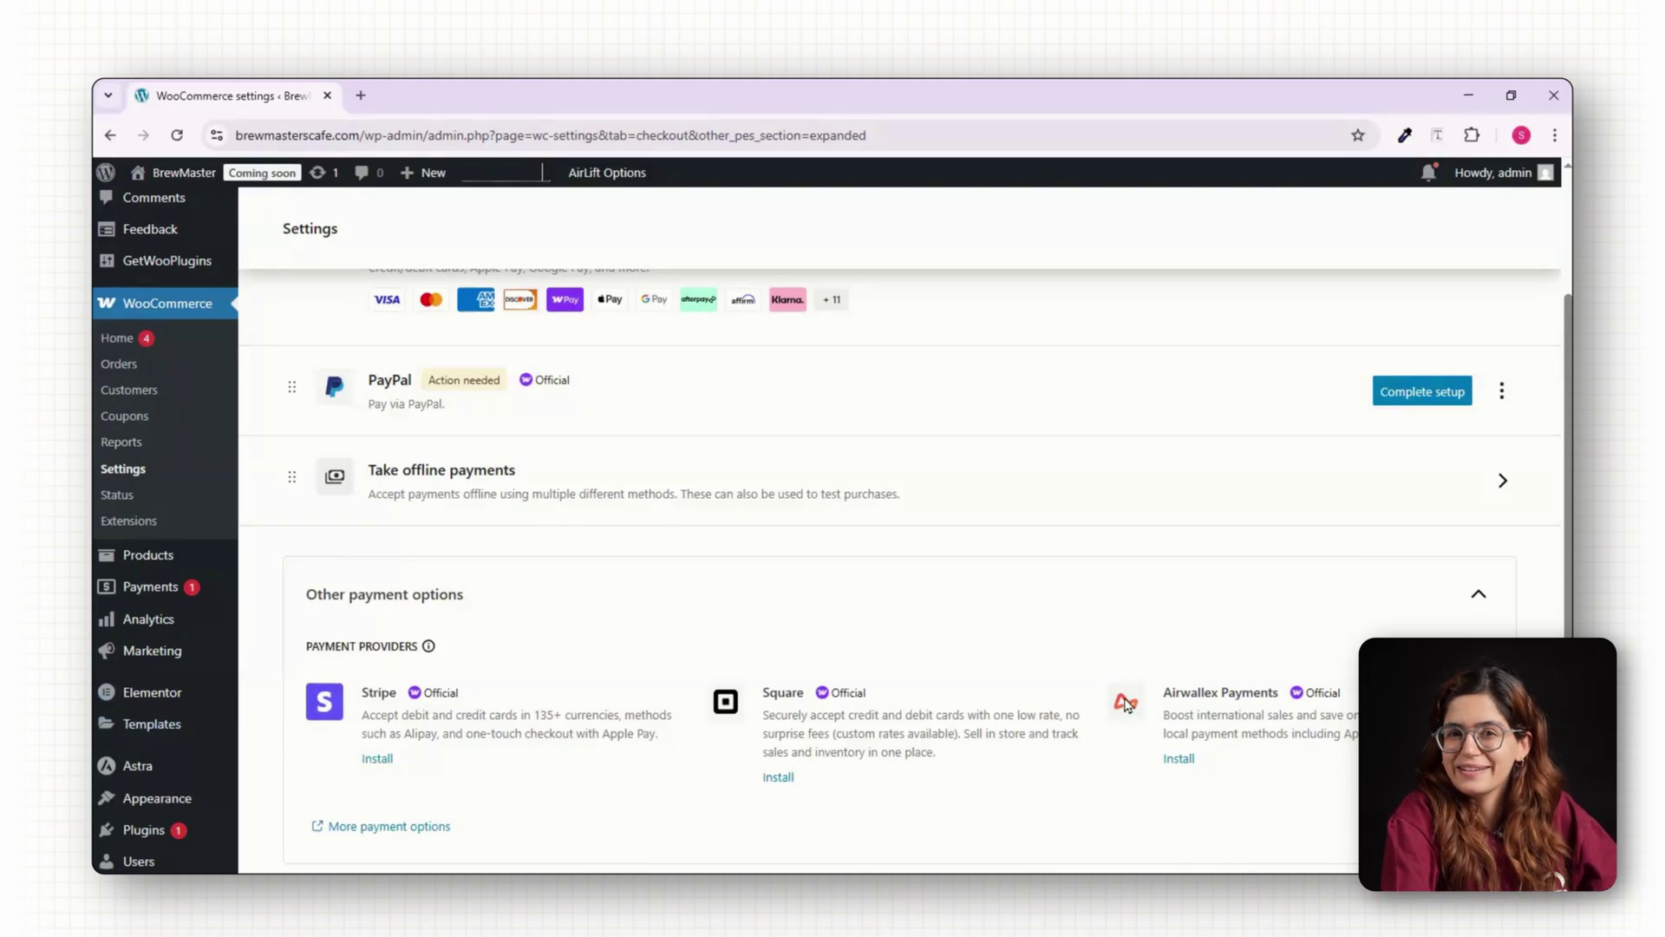
pyautogui.scroll(-2, 1122, 701)
pyautogui.scroll(5, 1119, 699)
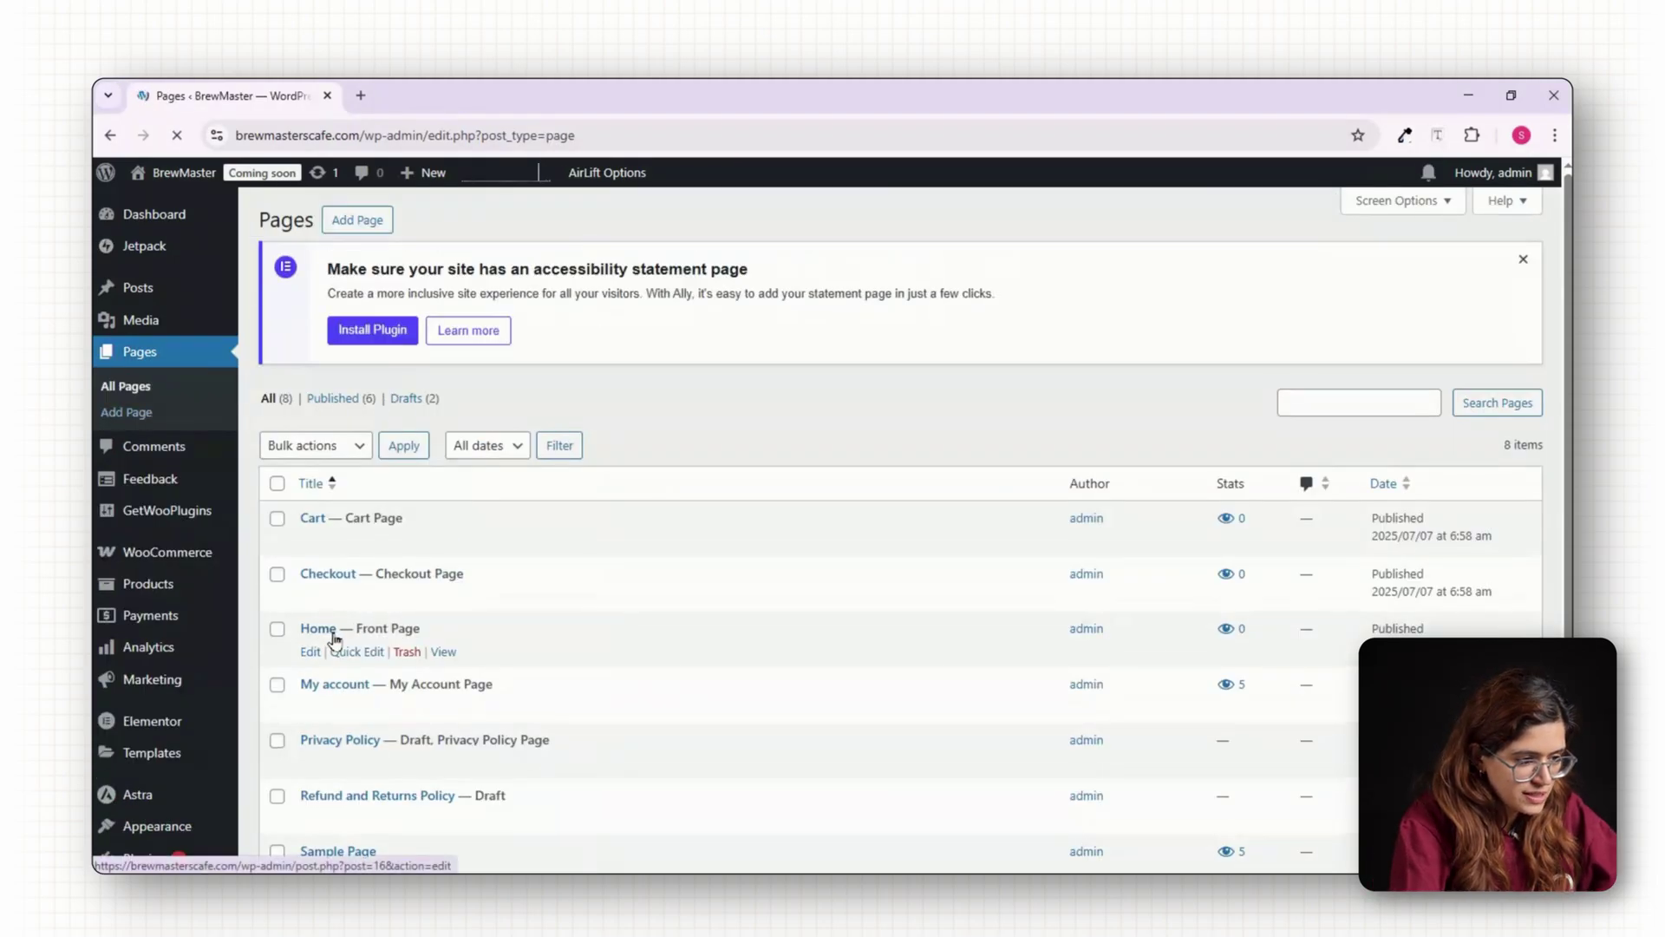
# Edit the Home page from the Pages list and launch it in Elementor.
pyautogui.click(310, 652)
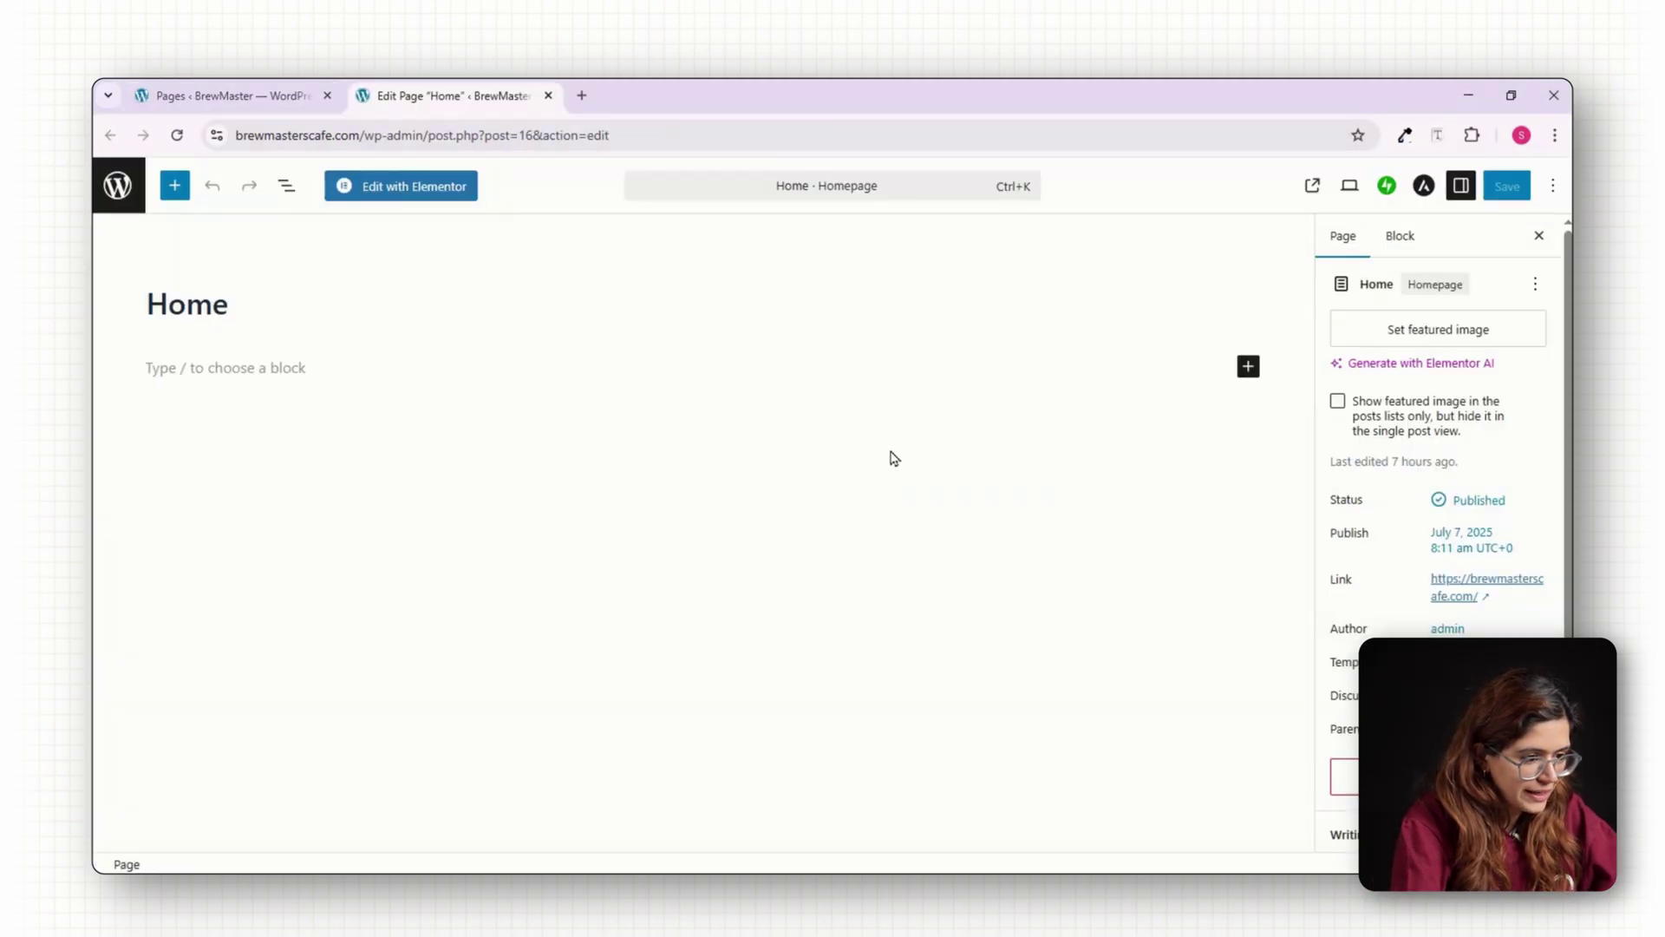
pyautogui.click(404, 196)
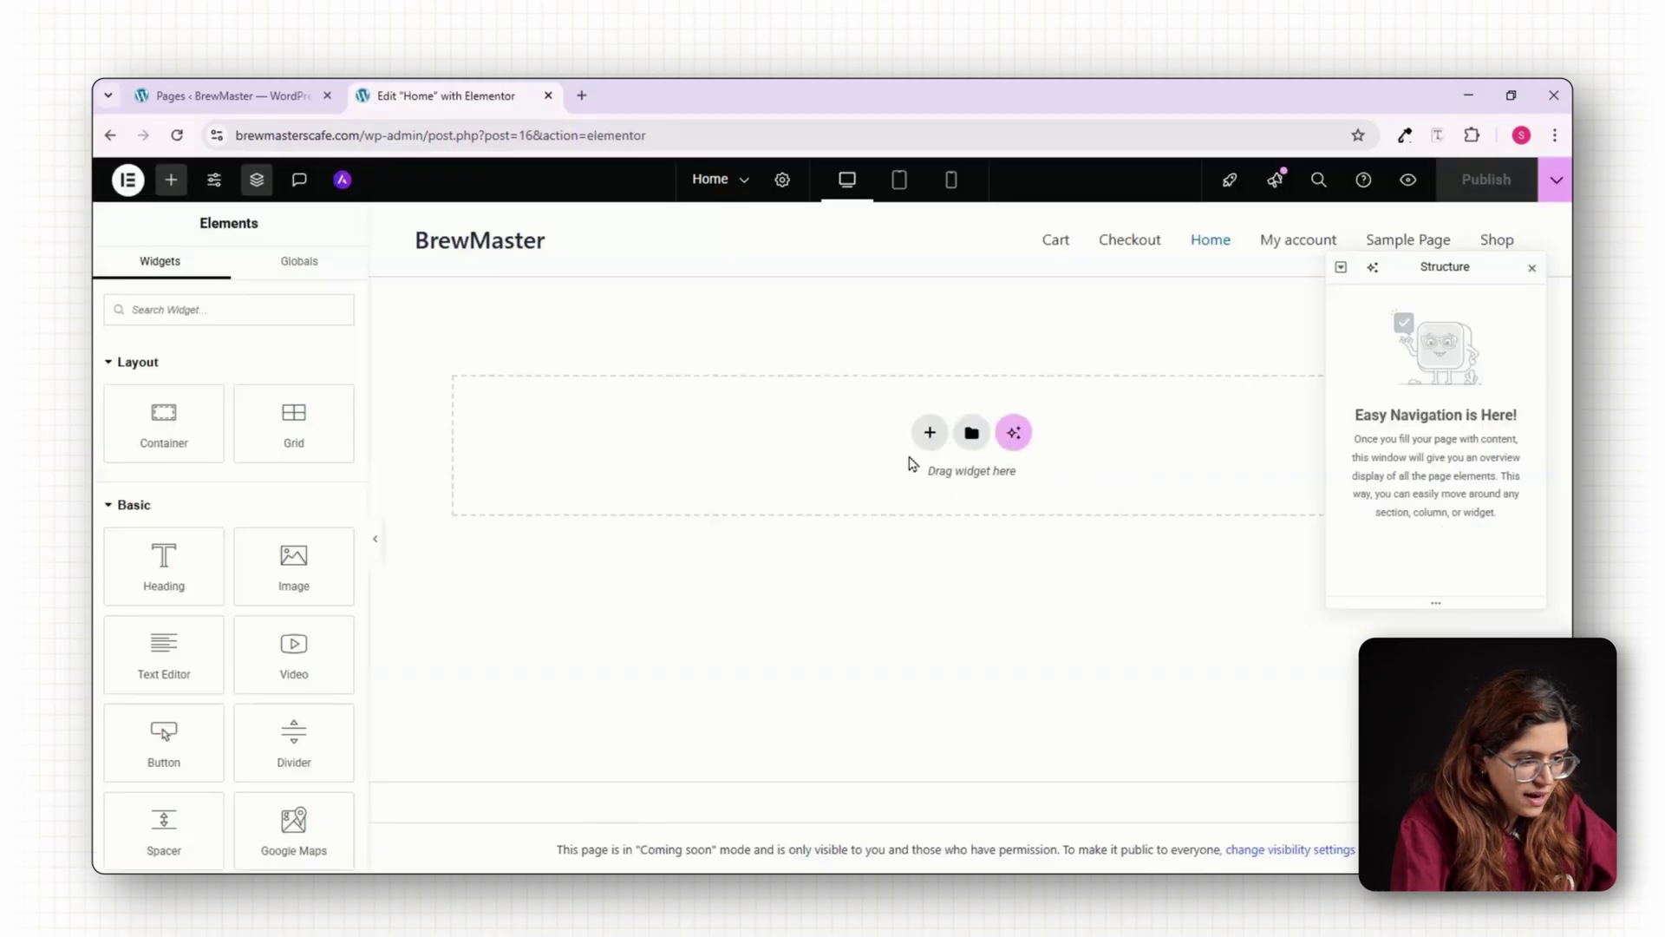
# Add a single-column flexbox container set to full content width.
pyautogui.click(929, 431)
pyautogui.click(906, 495)
pyautogui.click(733, 491)
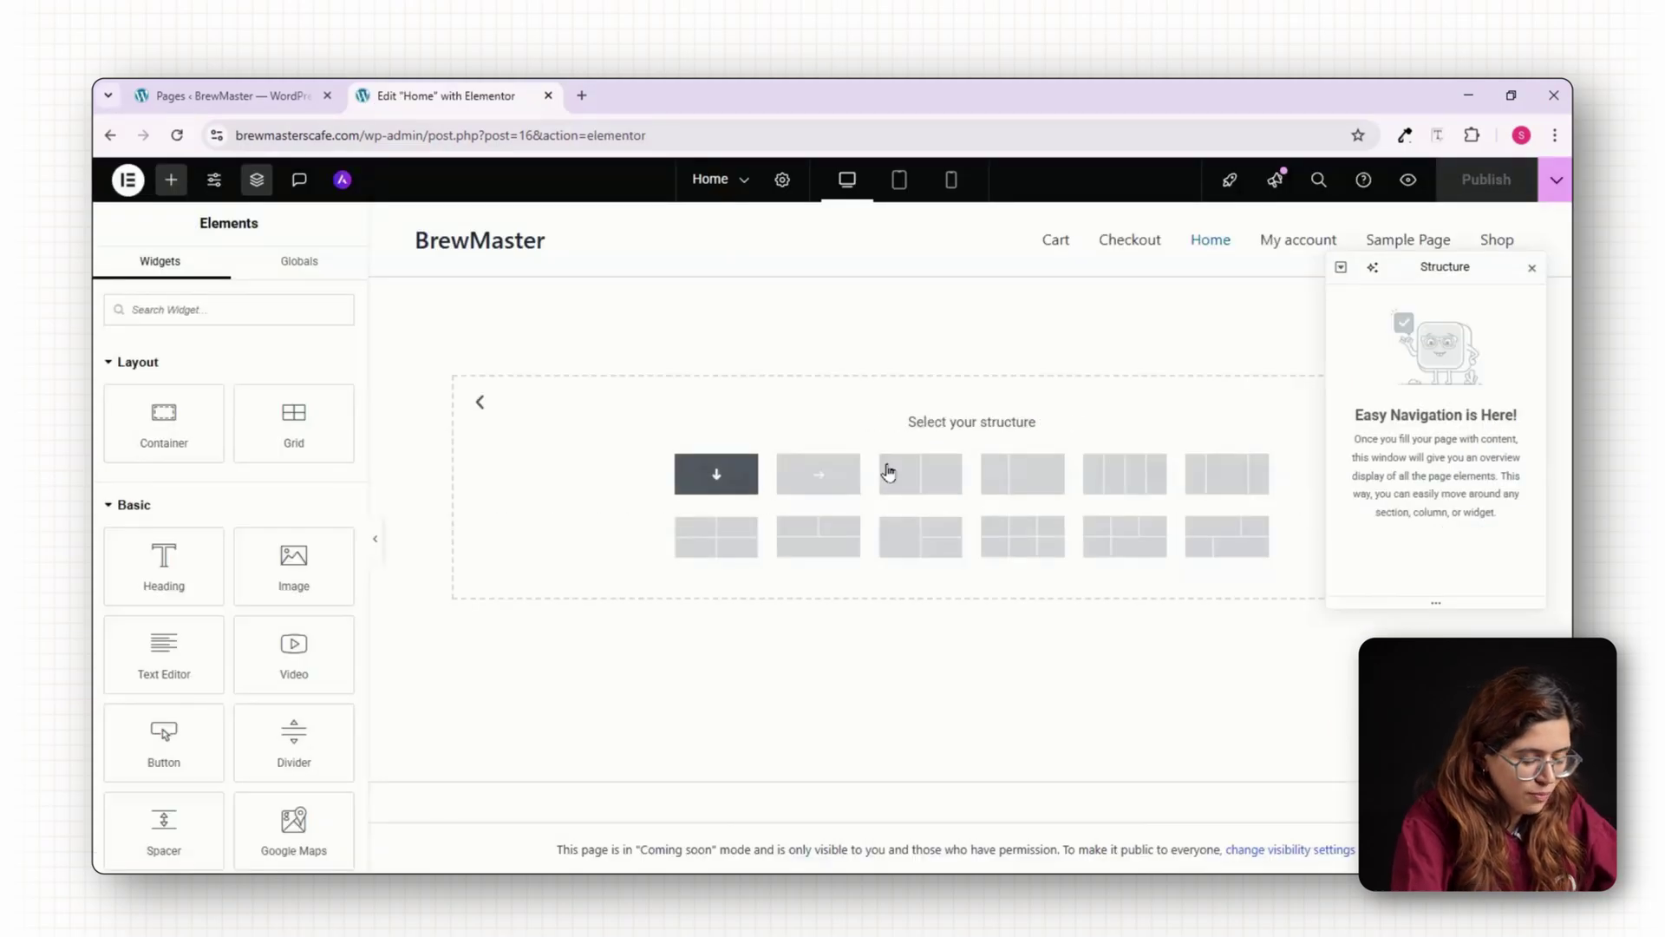
pyautogui.click(282, 433)
pyautogui.click(282, 474)
# Give the container the towel portrait as a classic background image and 99vh minimum height.
pyautogui.click(222, 273)
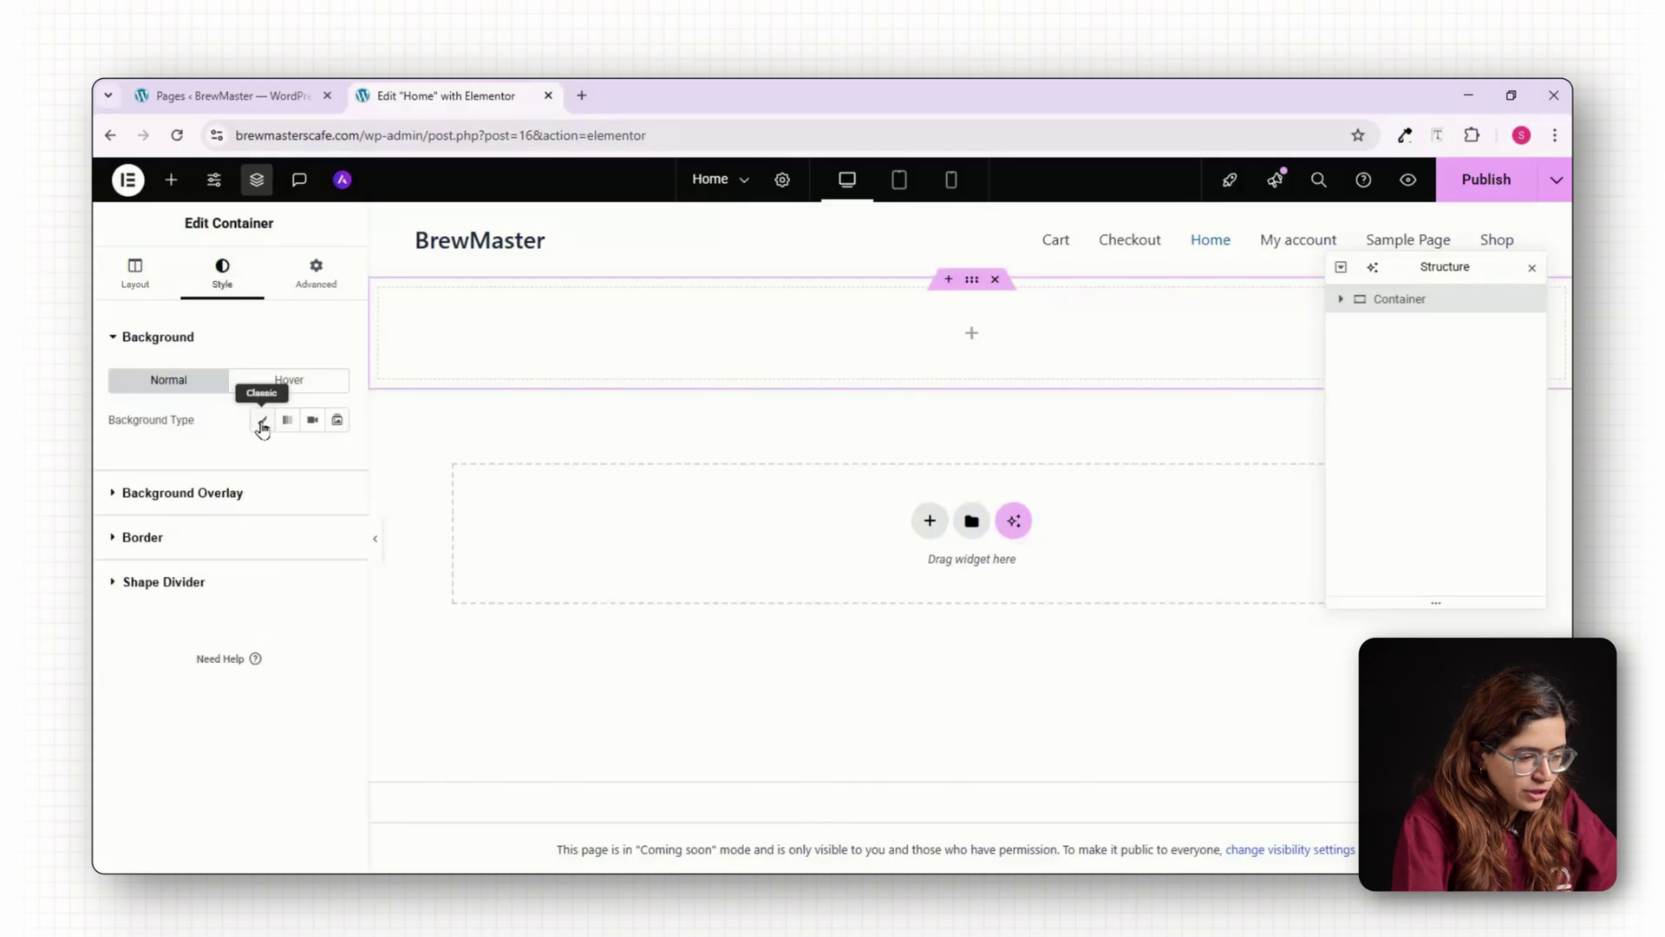
pyautogui.click(260, 421)
pyautogui.click(275, 600)
pyautogui.click(469, 417)
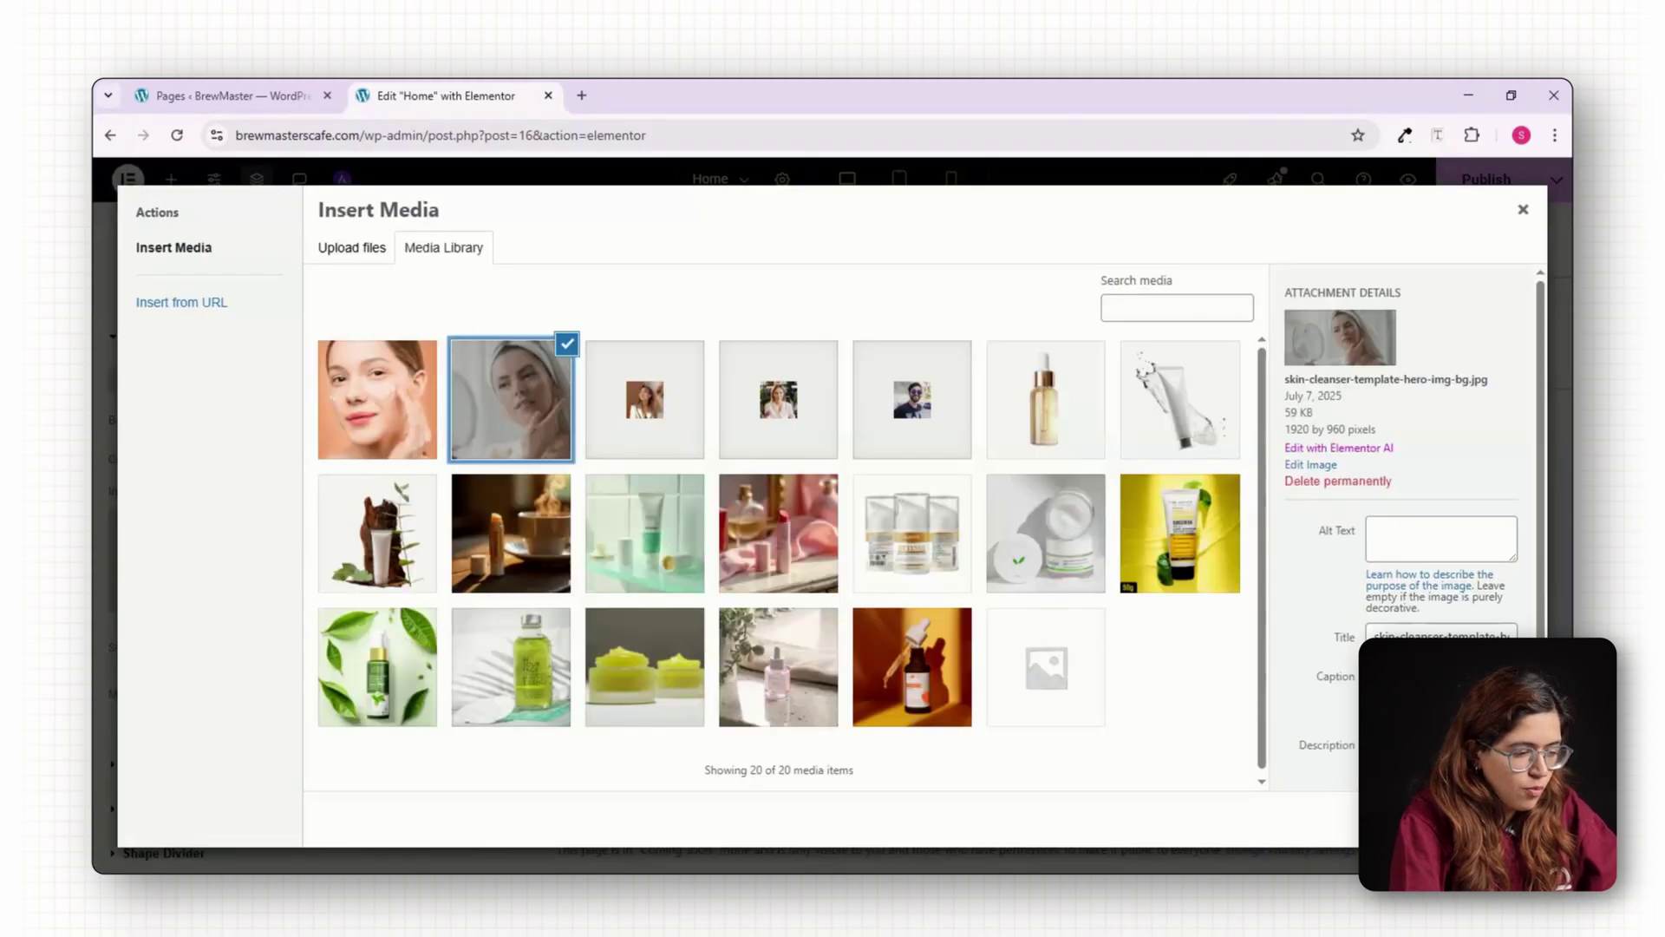
pyautogui.press('Return')
pyautogui.click(135, 272)
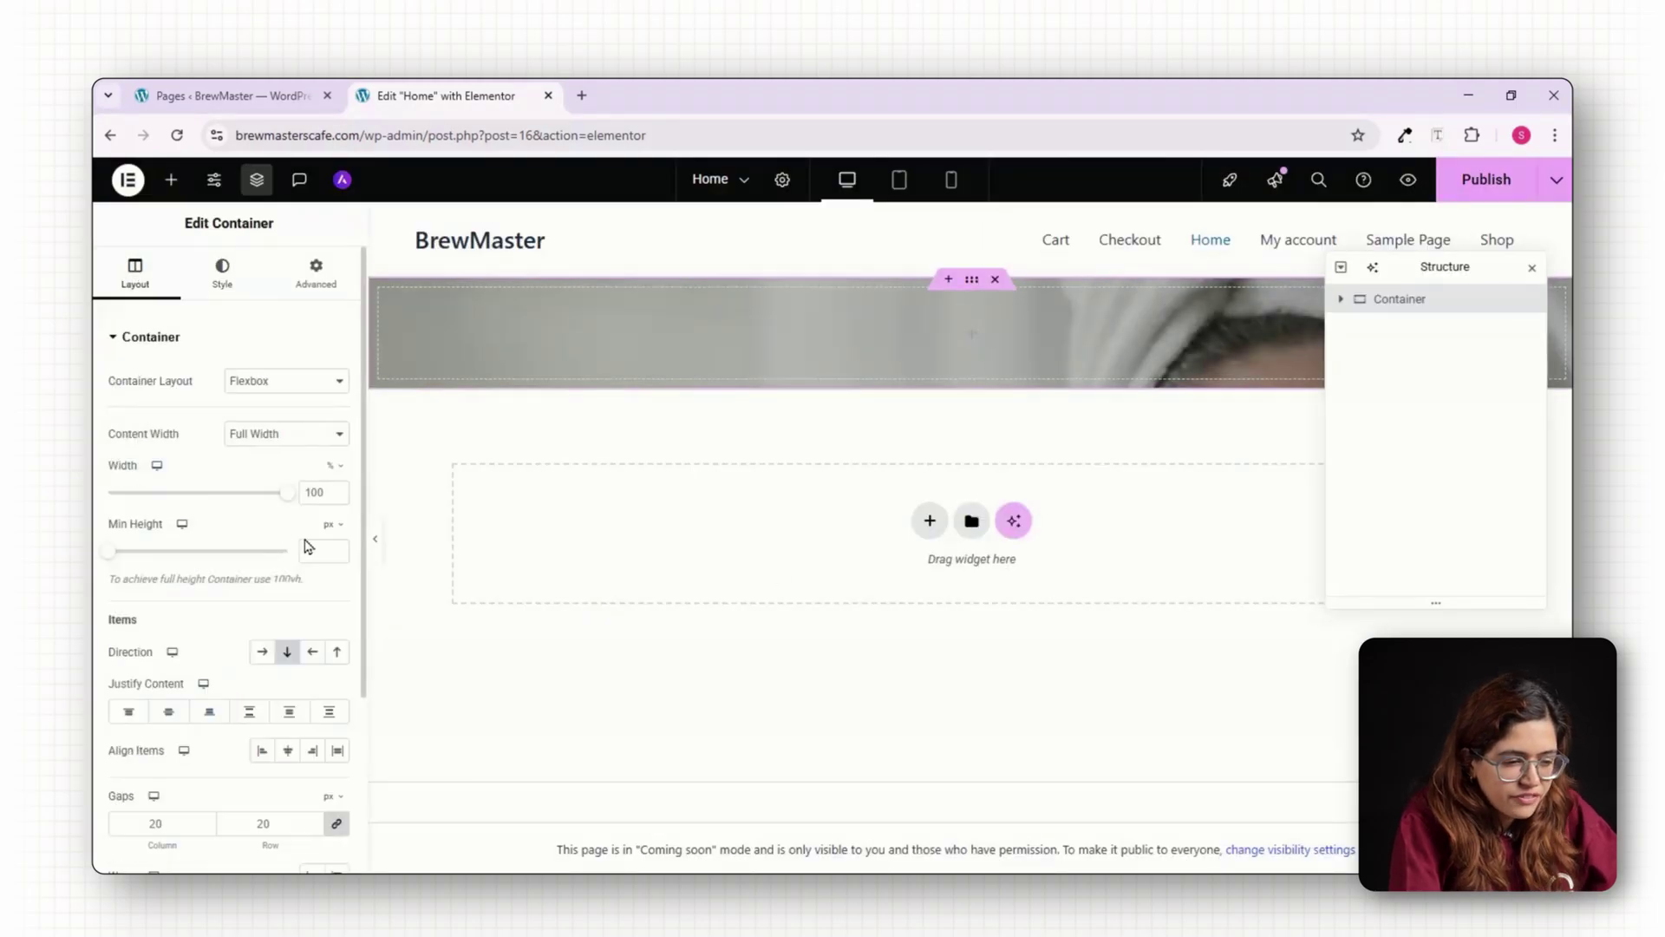
pyautogui.moveTo(329, 524)
pyautogui.moveTo(108, 551); pyautogui.dragTo(286, 555)
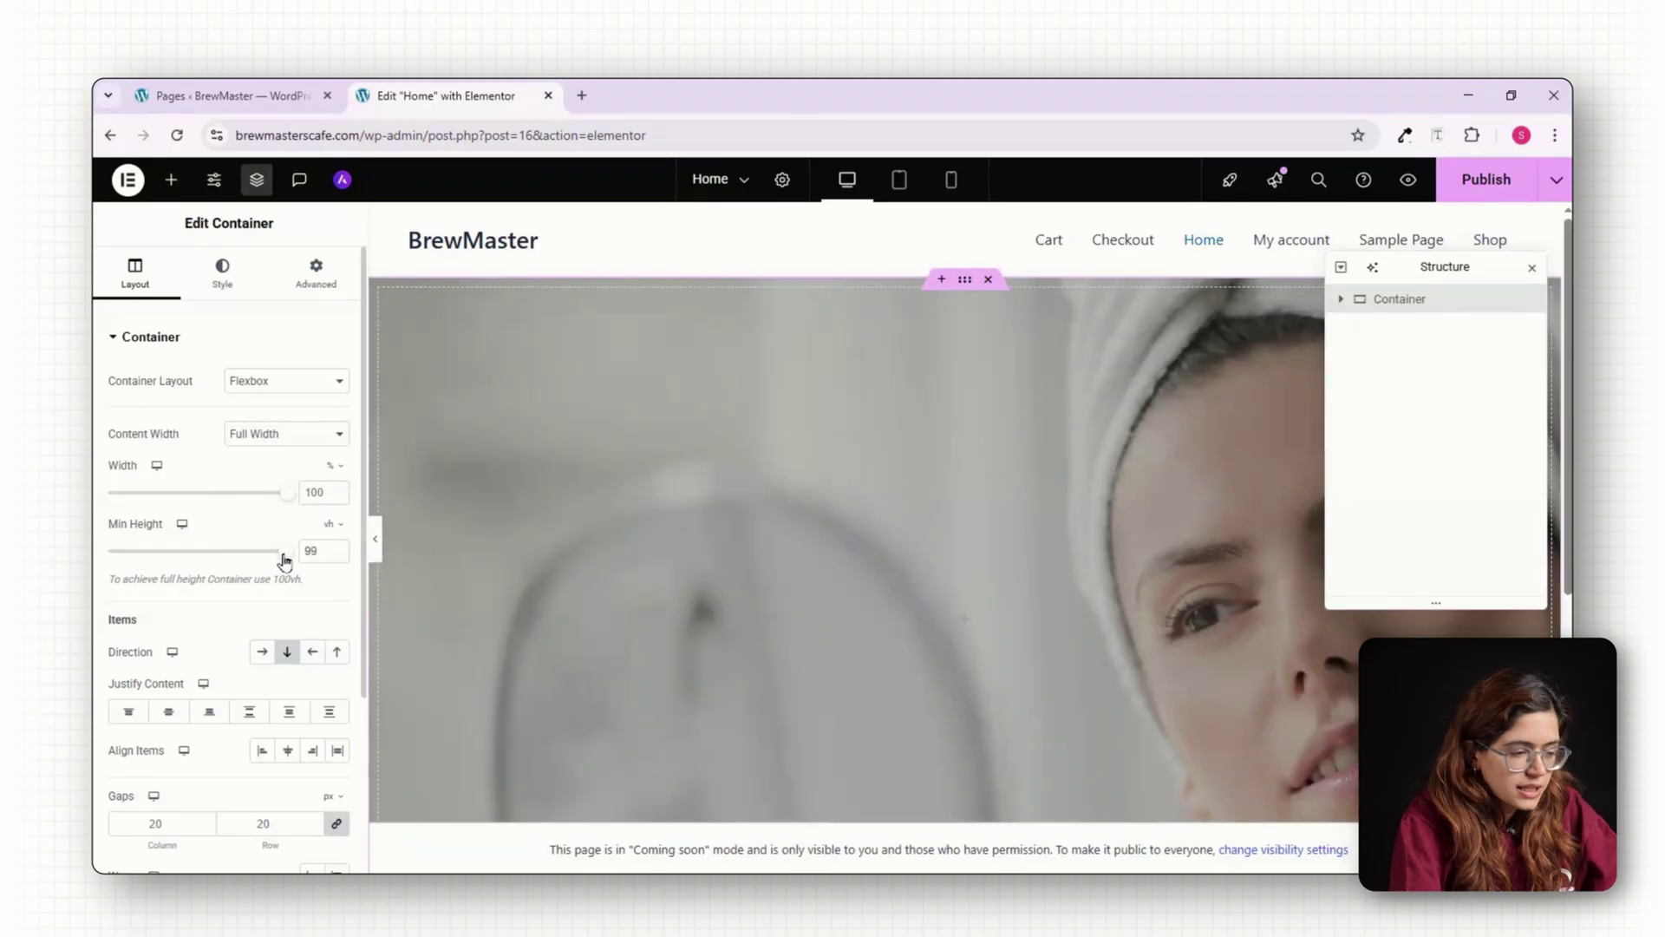
# Add the 'Glow Naturally' and 'Pure, Plant-Powered Skincare' headings to the hero.
pyautogui.click(171, 180)
pyautogui.click(194, 568)
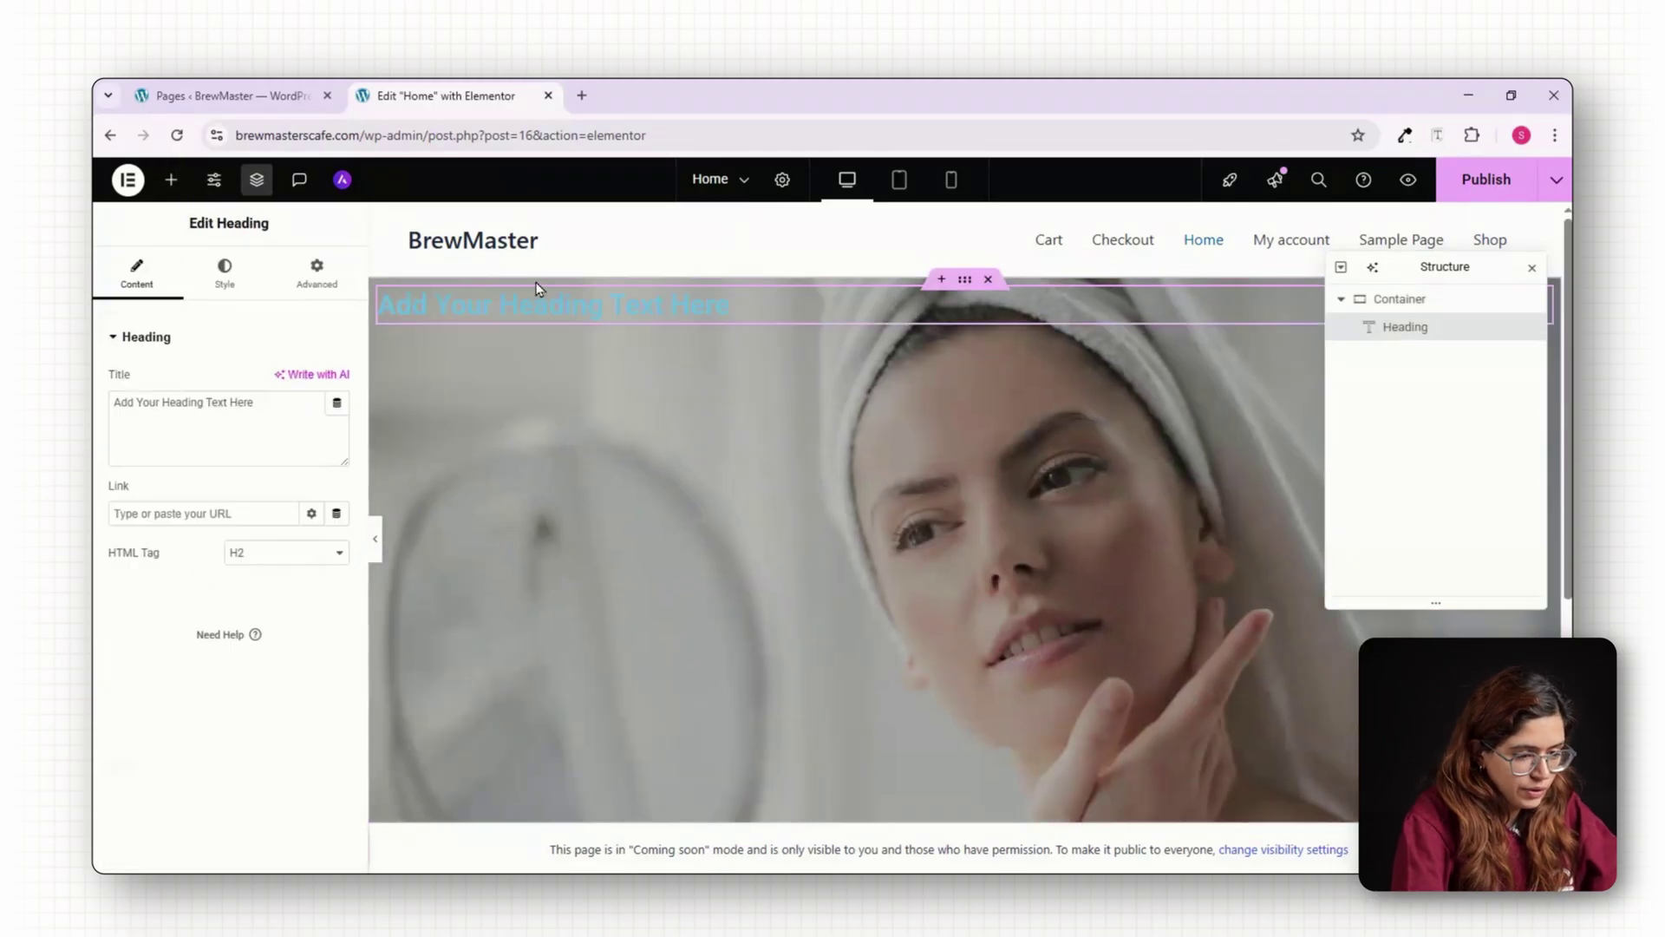
pyautogui.moveTo(257, 402); pyautogui.dragTo(102, 411)
pyautogui.write('Glow Naturally')
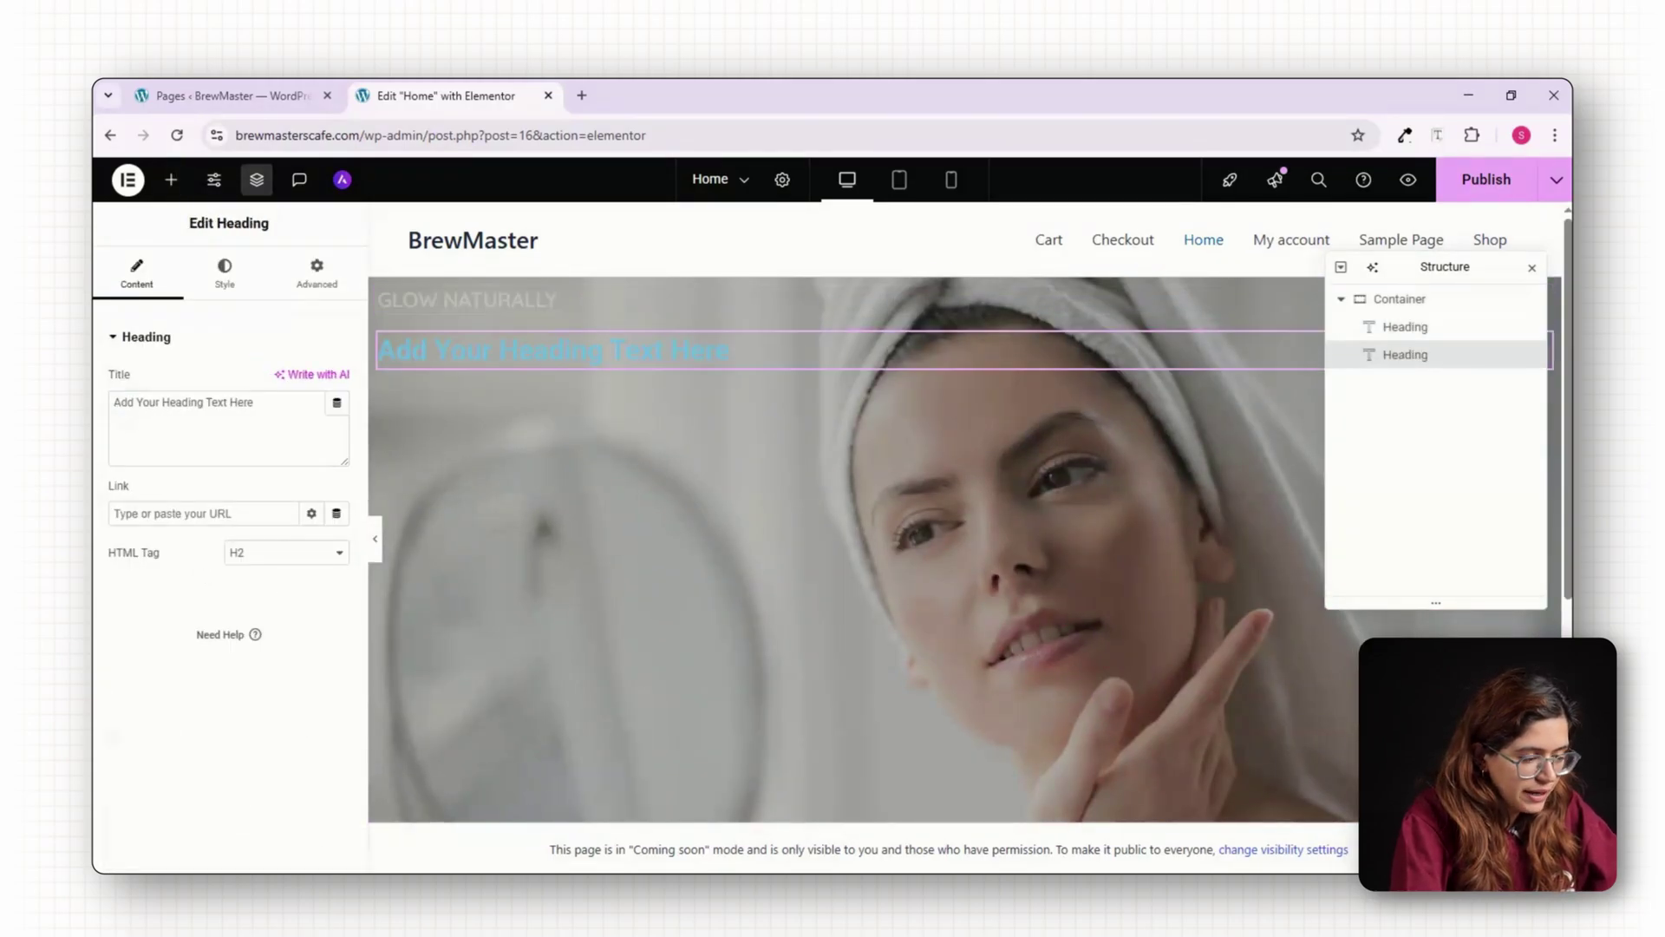
pyautogui.moveTo(257, 402); pyautogui.dragTo(127, 415)
pyautogui.write('Pure, Plant-Powered Skincare')
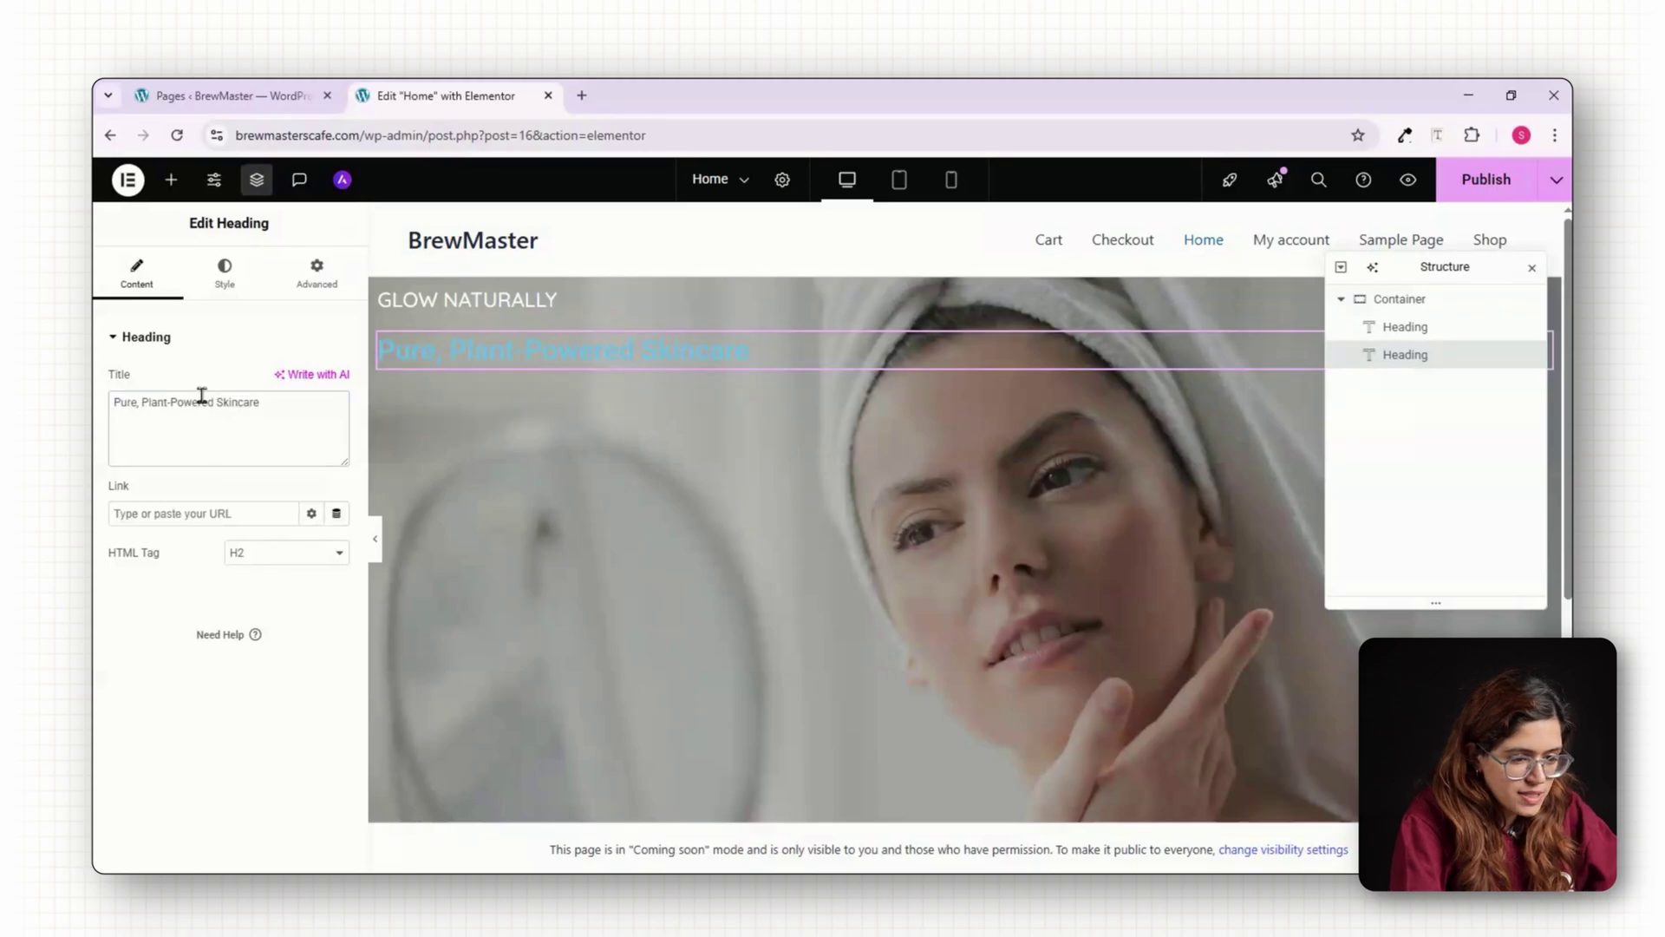
# Add a SHOP NOW button below the headings.
pyautogui.click(170, 179)
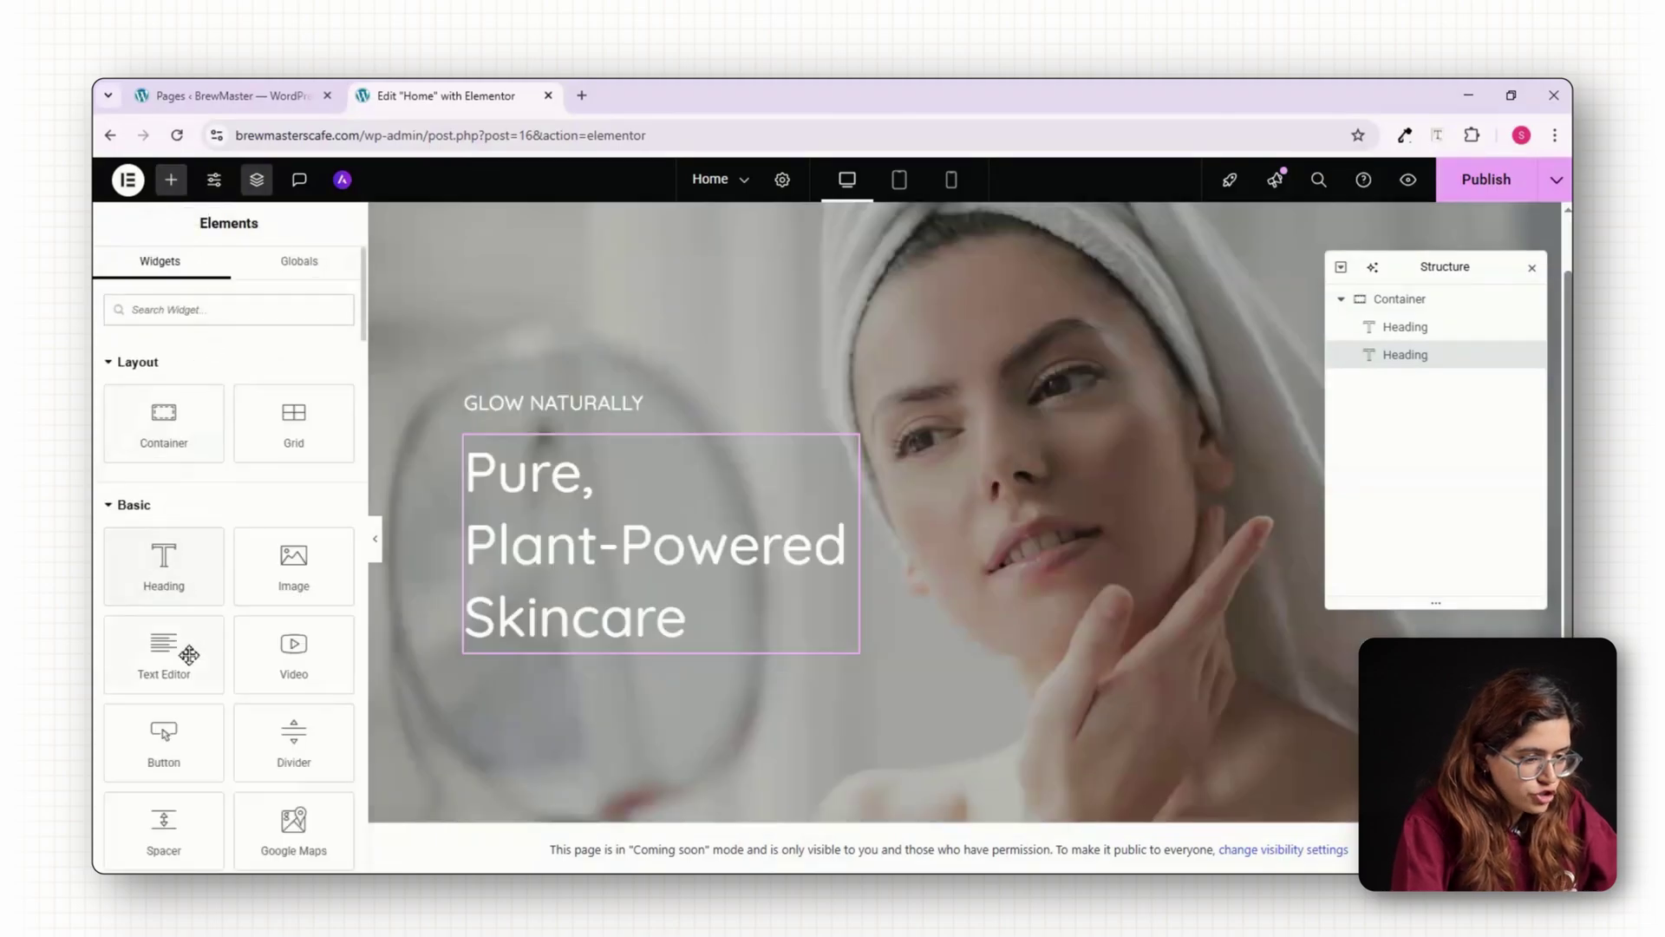
pyautogui.click(172, 767)
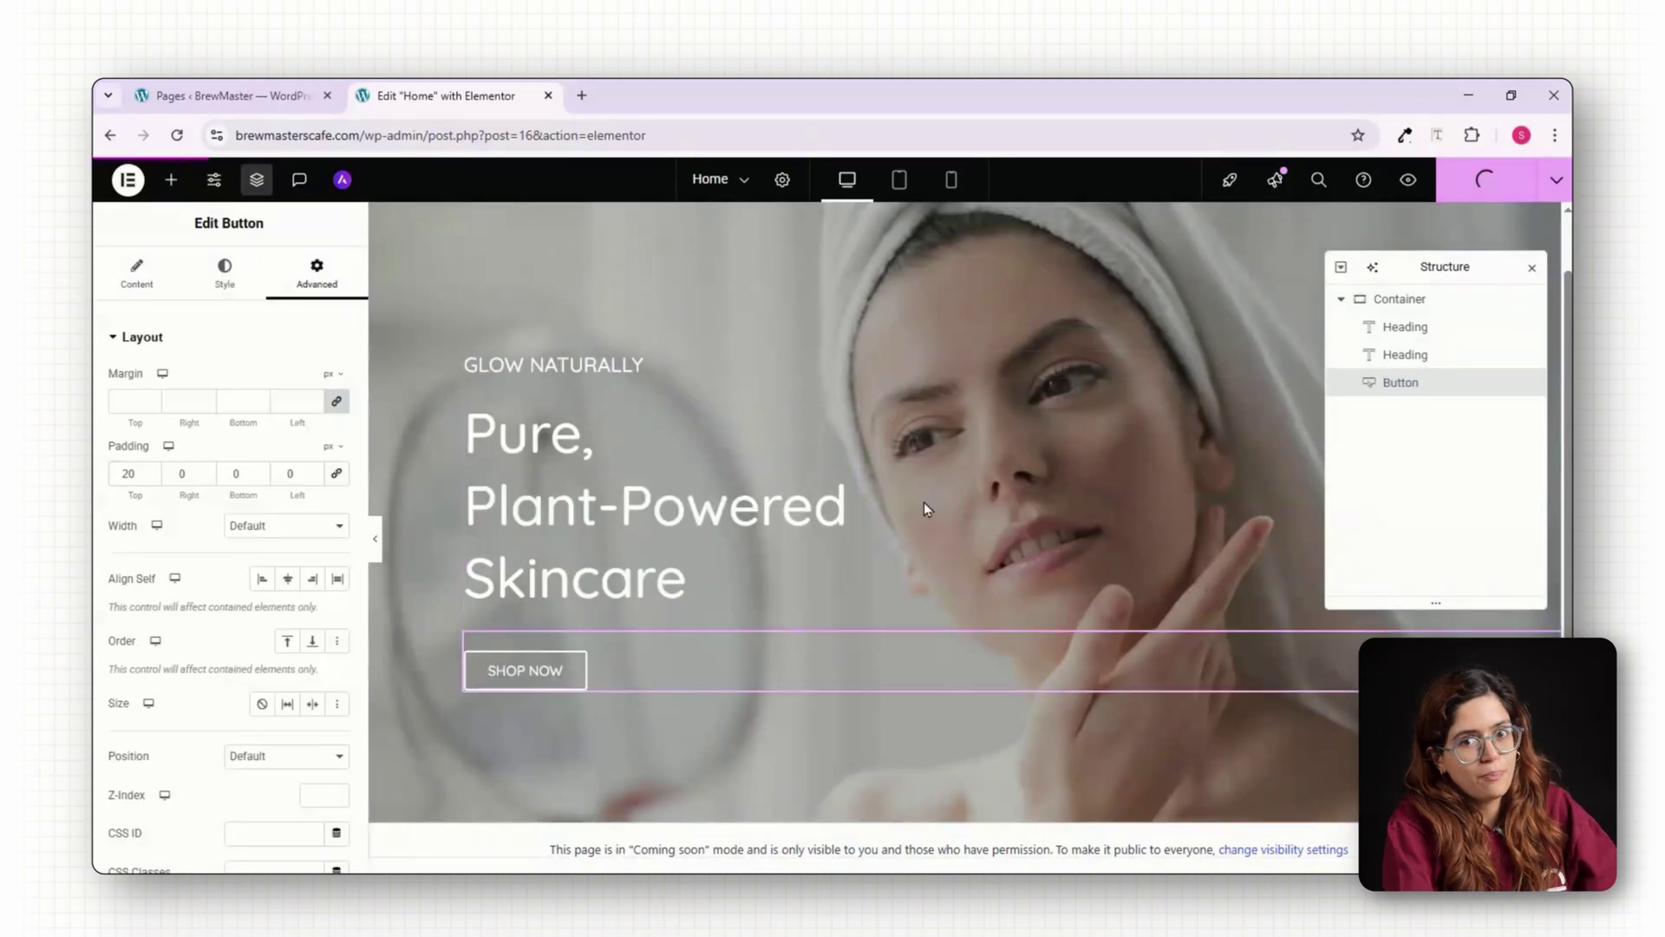
pyautogui.scroll(-2, 924, 503)
pyautogui.scroll(3, 925, 507)
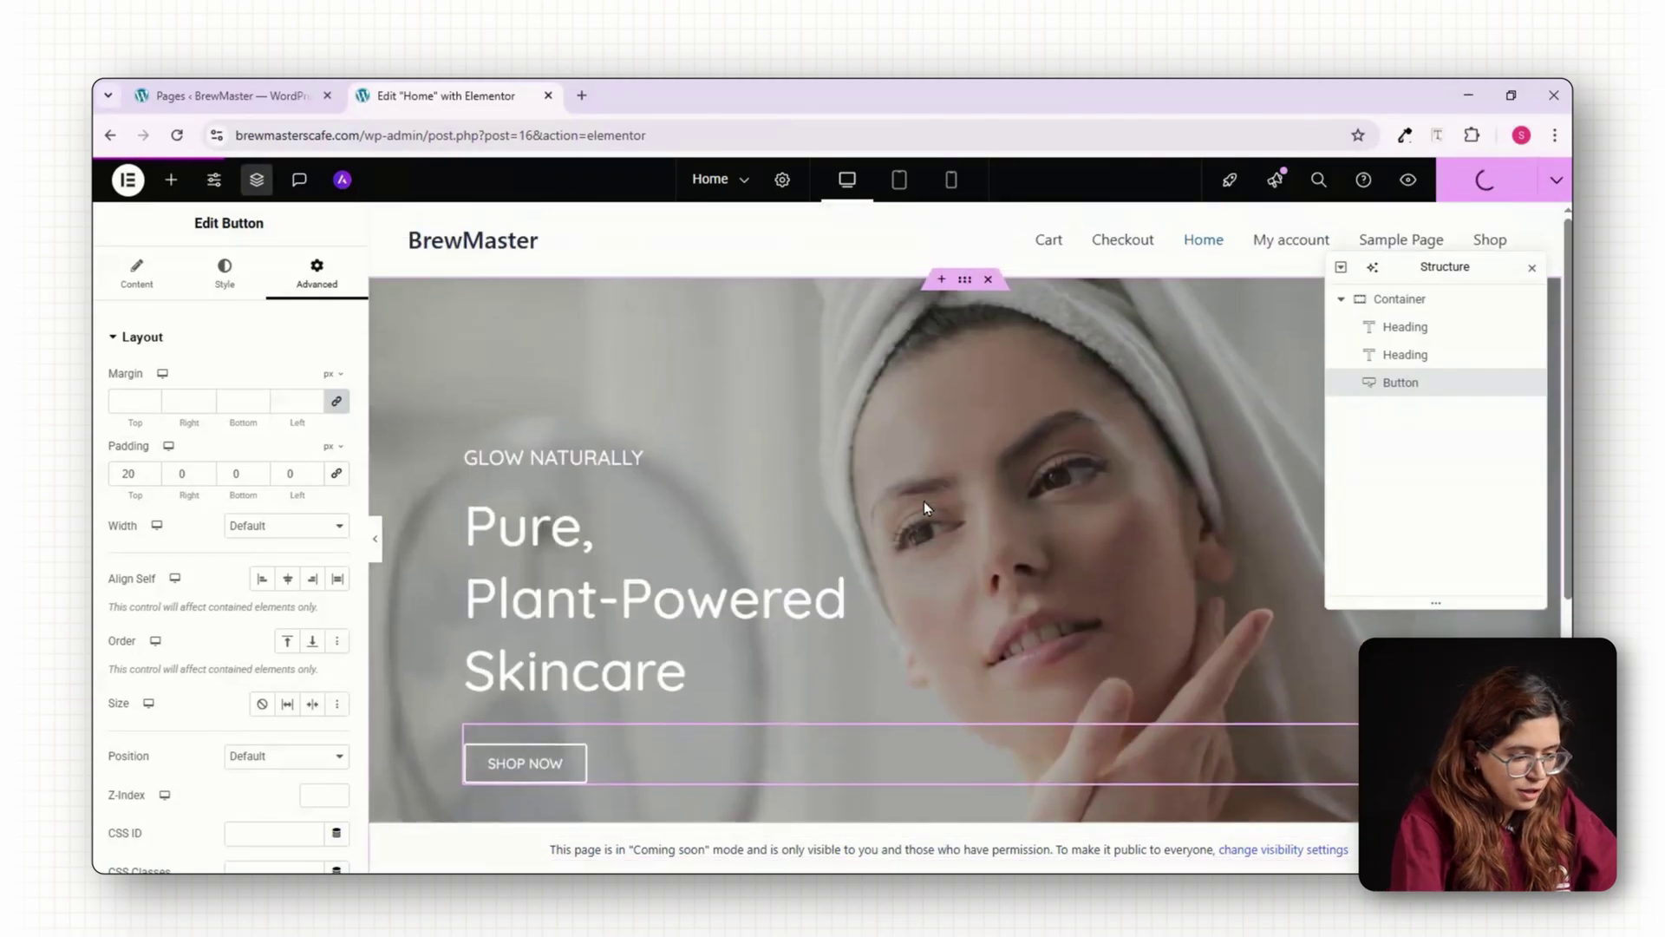
# Insert a taller two-column flexbox section for the About area.
pyautogui.scroll(-5, 923, 501)
pyautogui.click(906, 763)
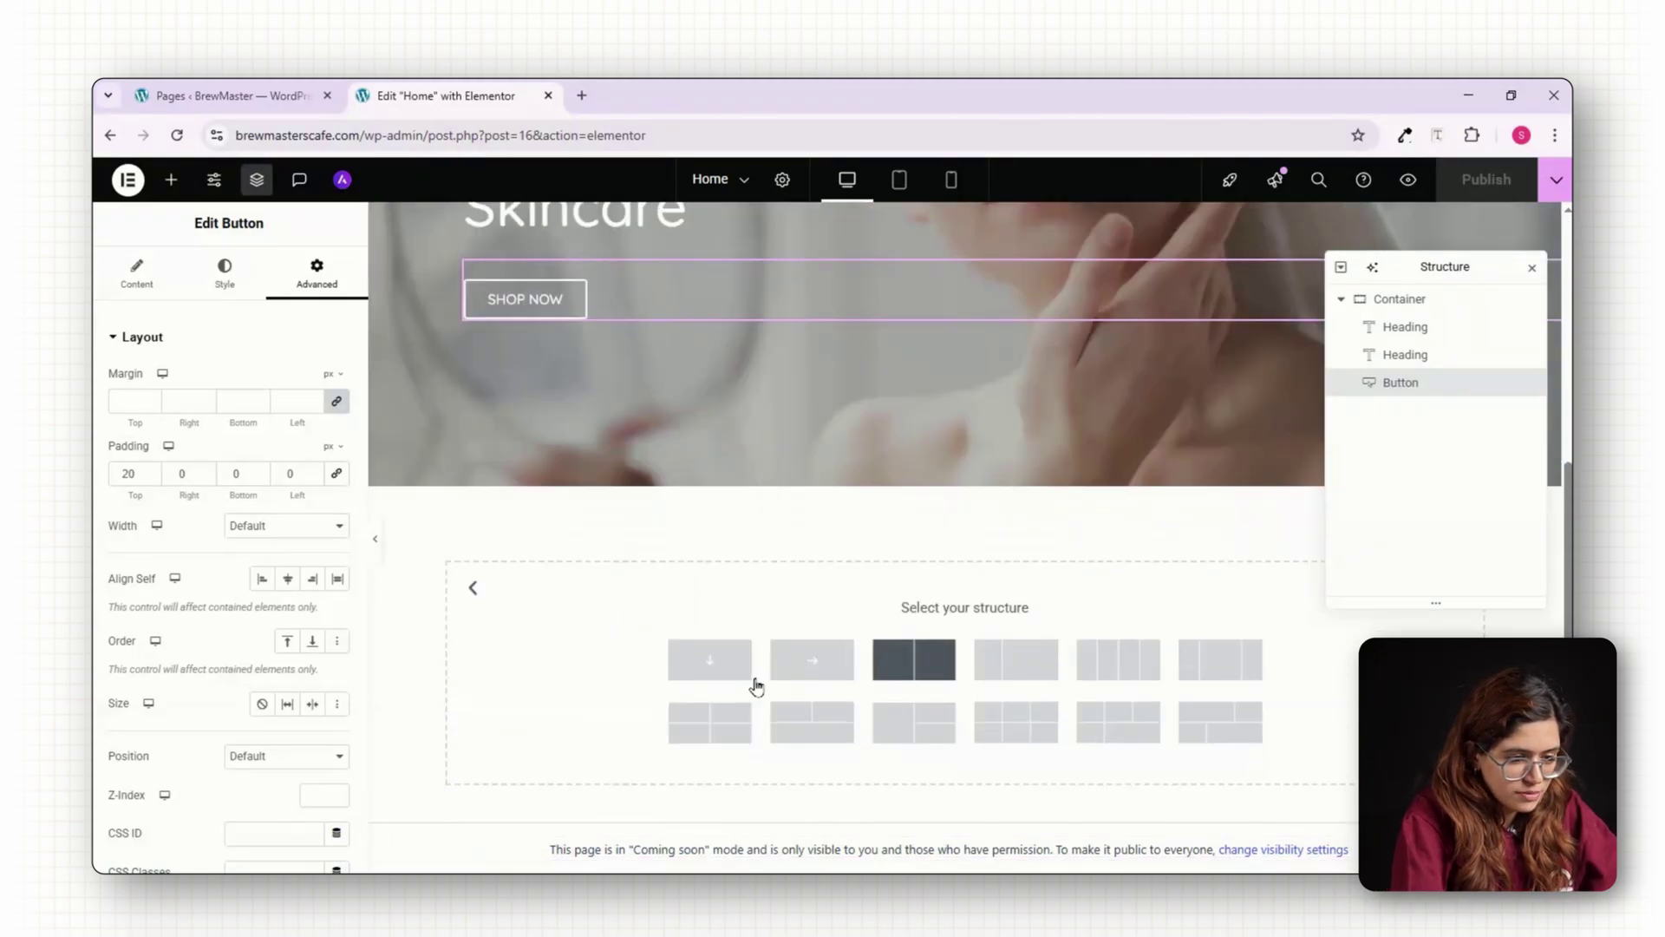
pyautogui.click(913, 659)
pyautogui.moveTo(117, 562); pyautogui.dragTo(294, 550)
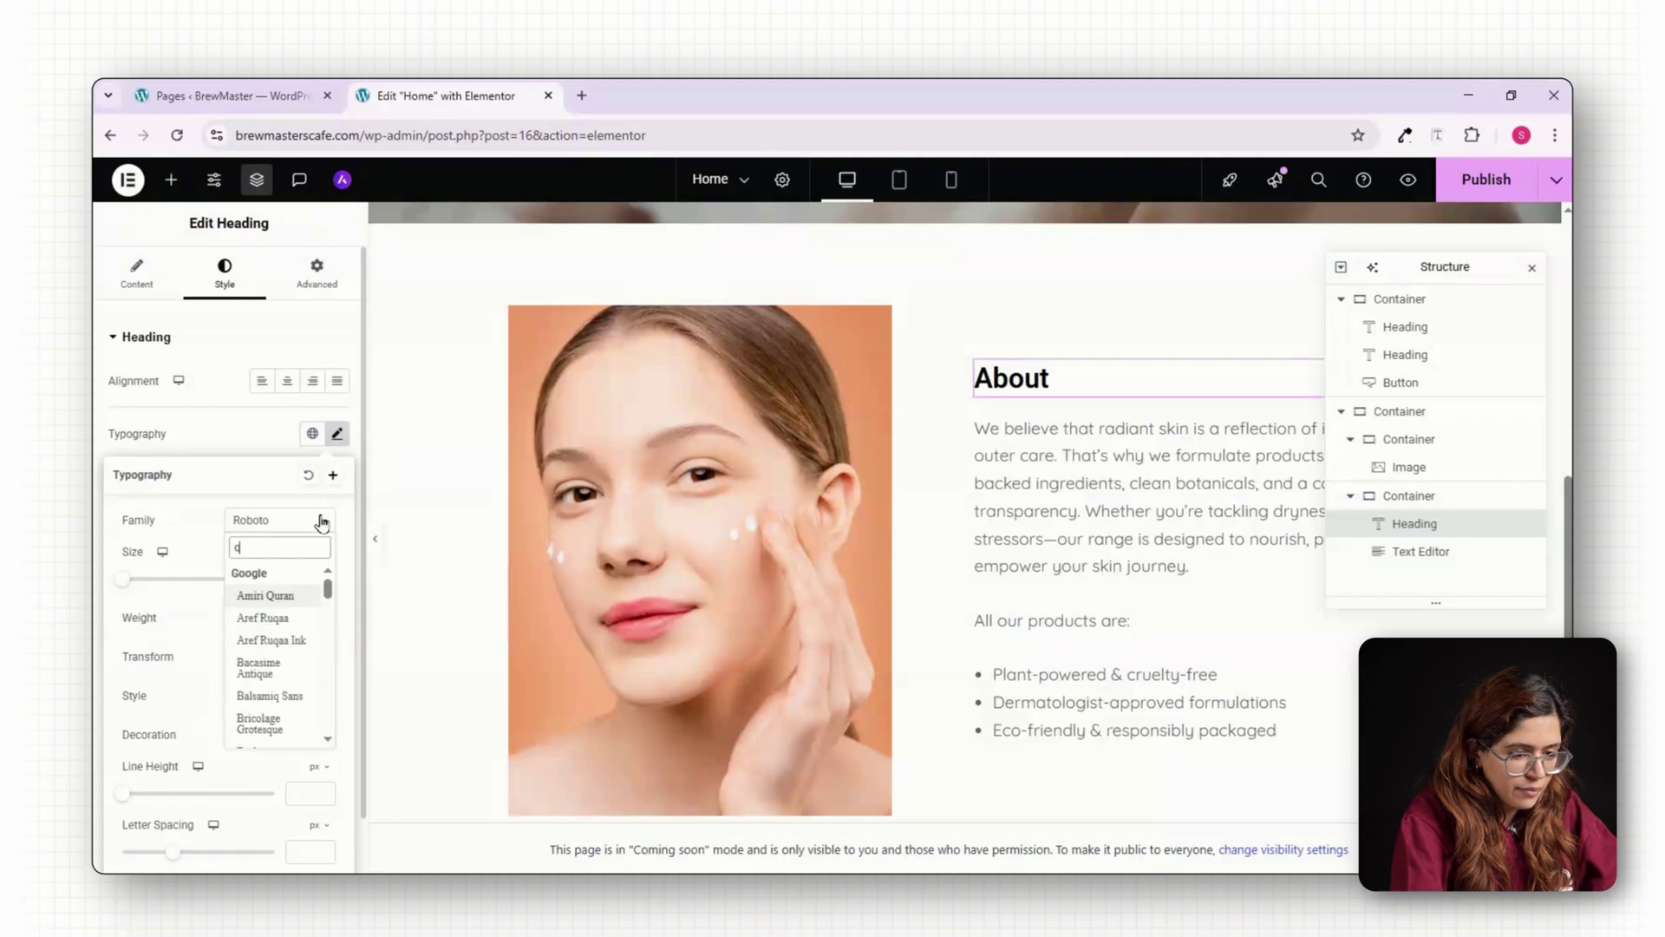
# Style the About heading in Quicksand, Medium weight, uppercase.
pyautogui.click(293, 586)
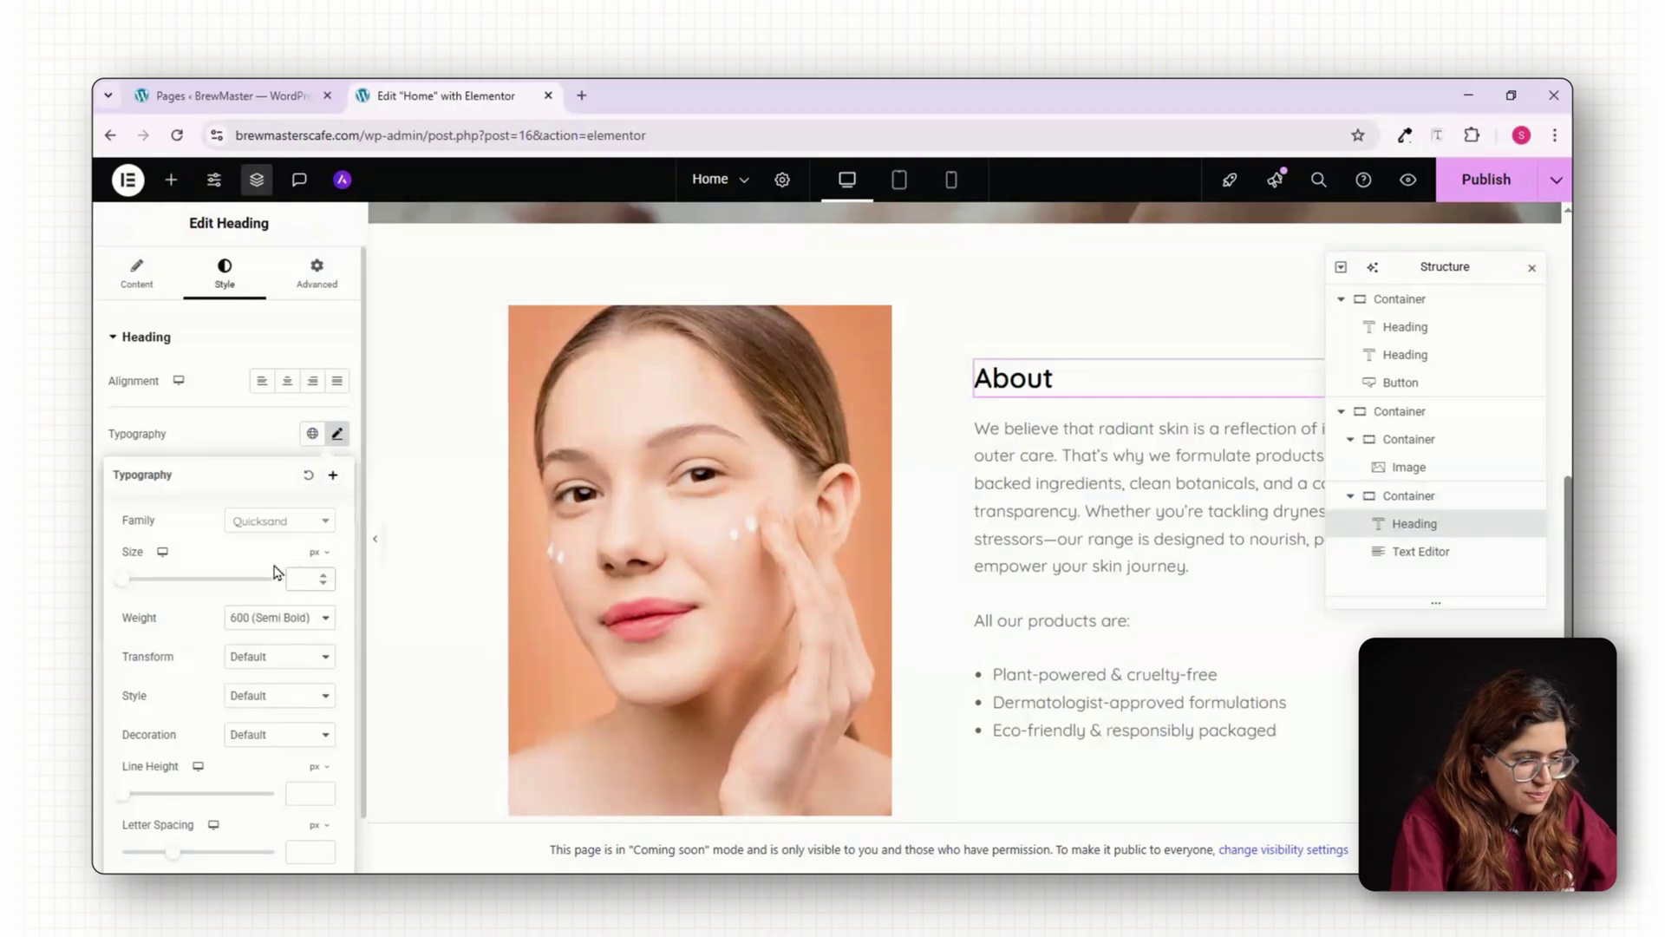
pyautogui.click(278, 617)
pyautogui.click(279, 431)
pyautogui.click(277, 656)
pyautogui.click(260, 695)
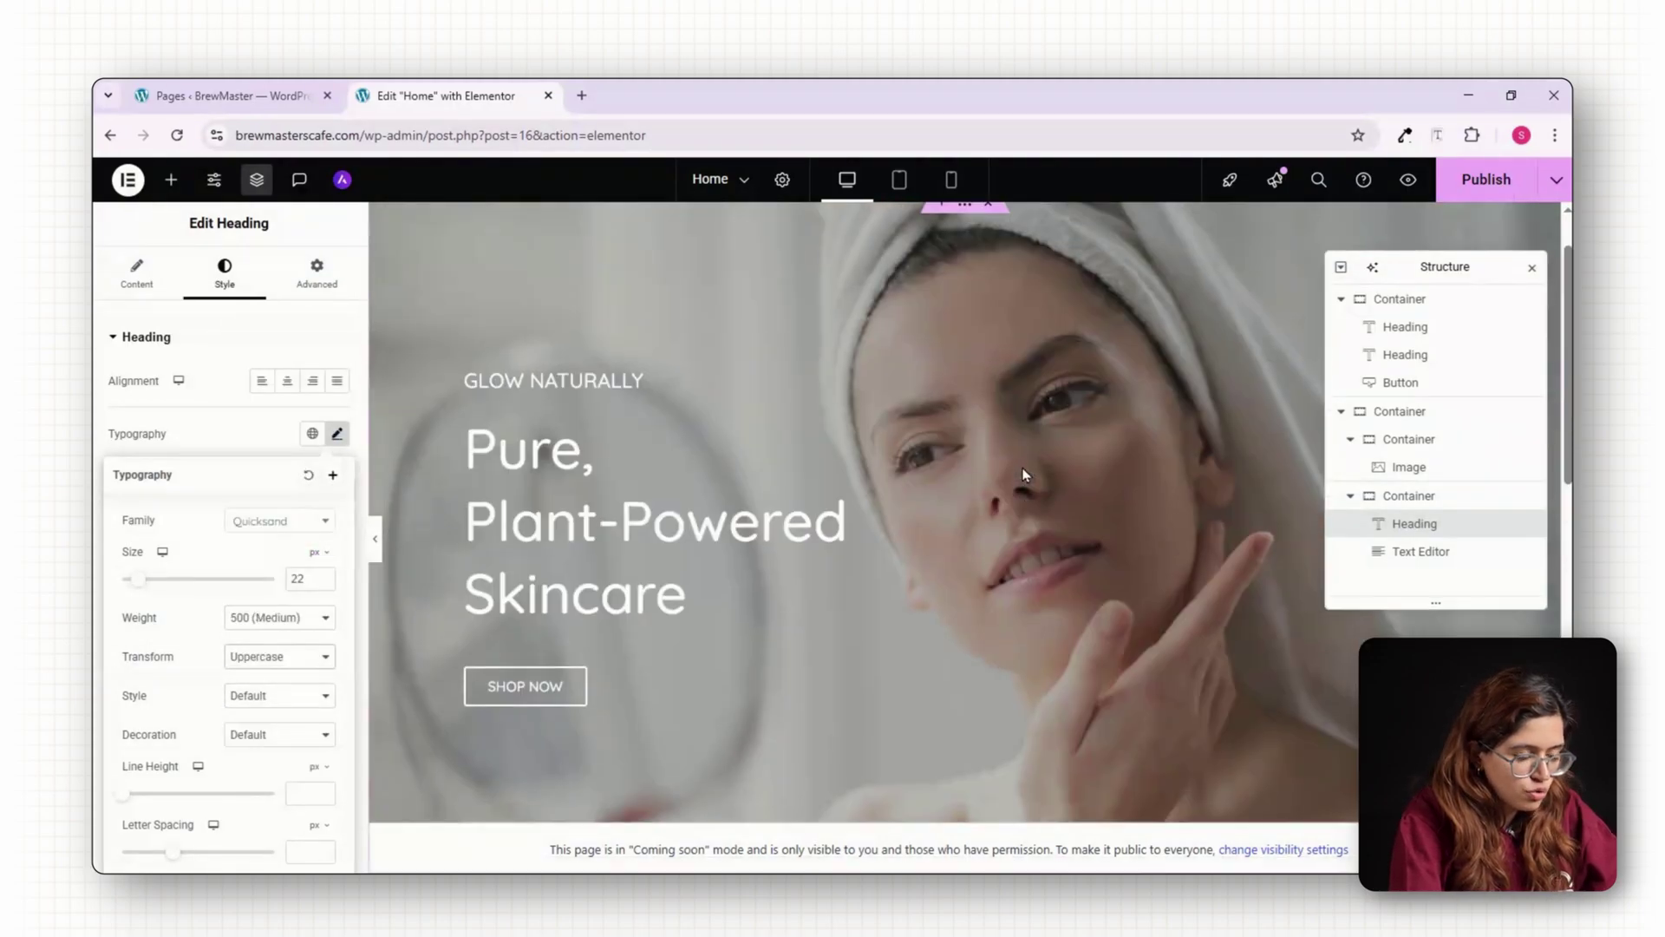
pyautogui.scroll(-10, 998, 520)
# Create a three-column container by duplicating a column, with 74vh minimum height.
pyautogui.click(922, 626)
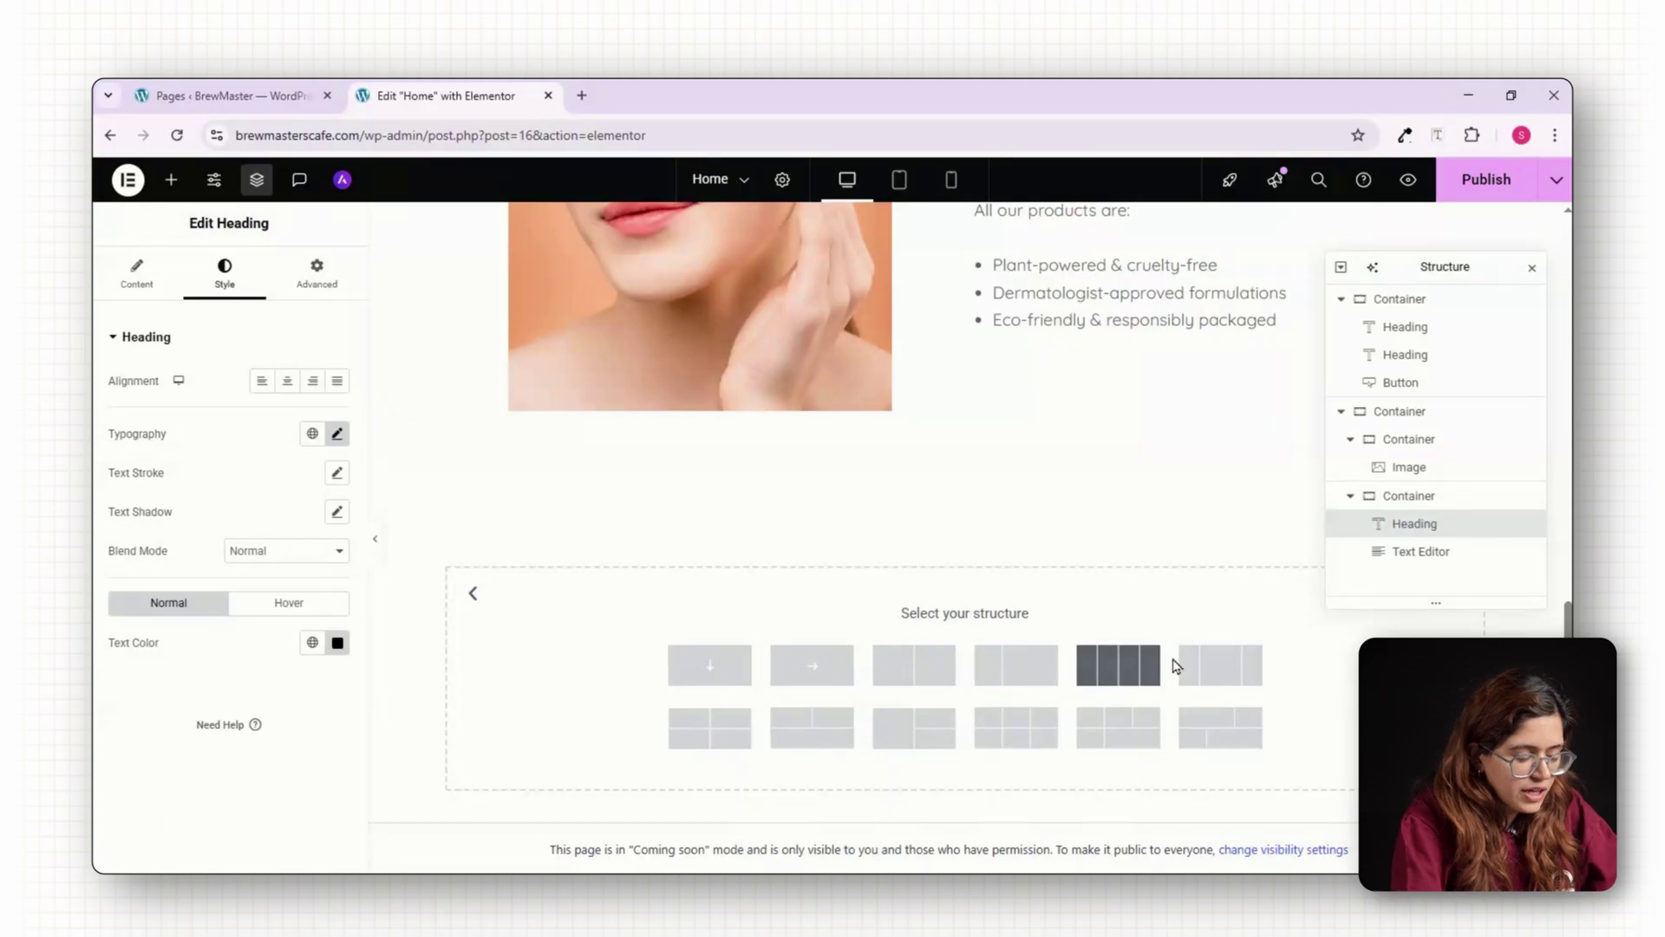
pyautogui.click(914, 664)
pyautogui.rightClick(985, 526)
pyautogui.click(1022, 434)
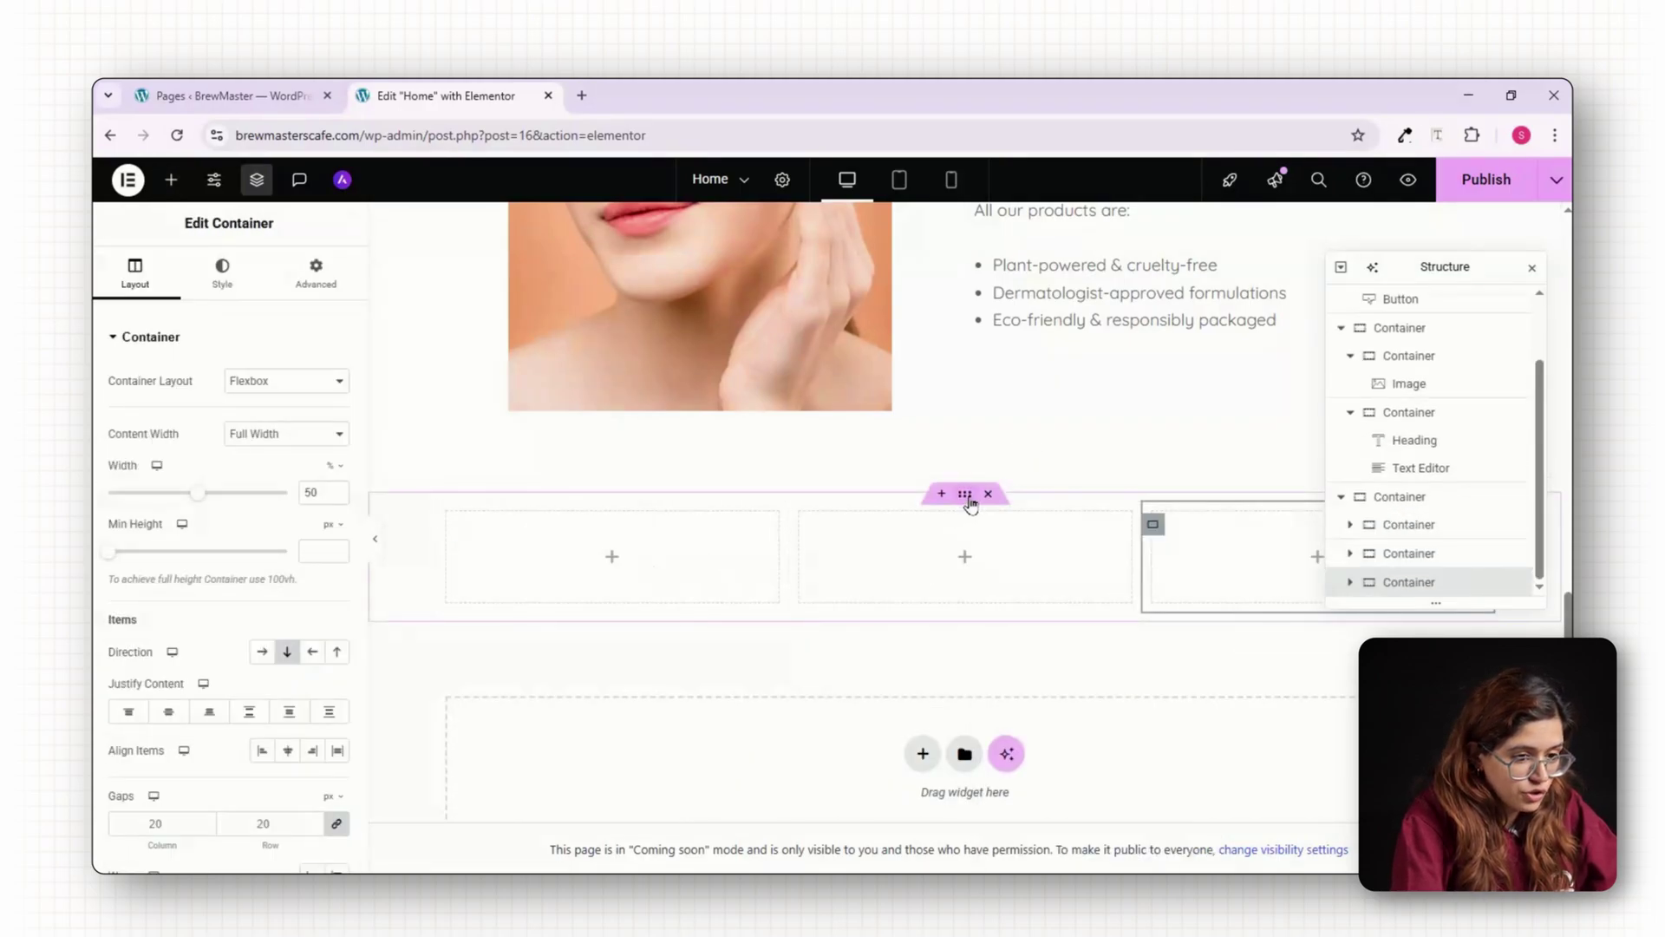
pyautogui.click(968, 499)
pyautogui.click(333, 524)
pyautogui.click(326, 614)
pyautogui.moveTo(108, 552); pyautogui.dragTo(243, 556)
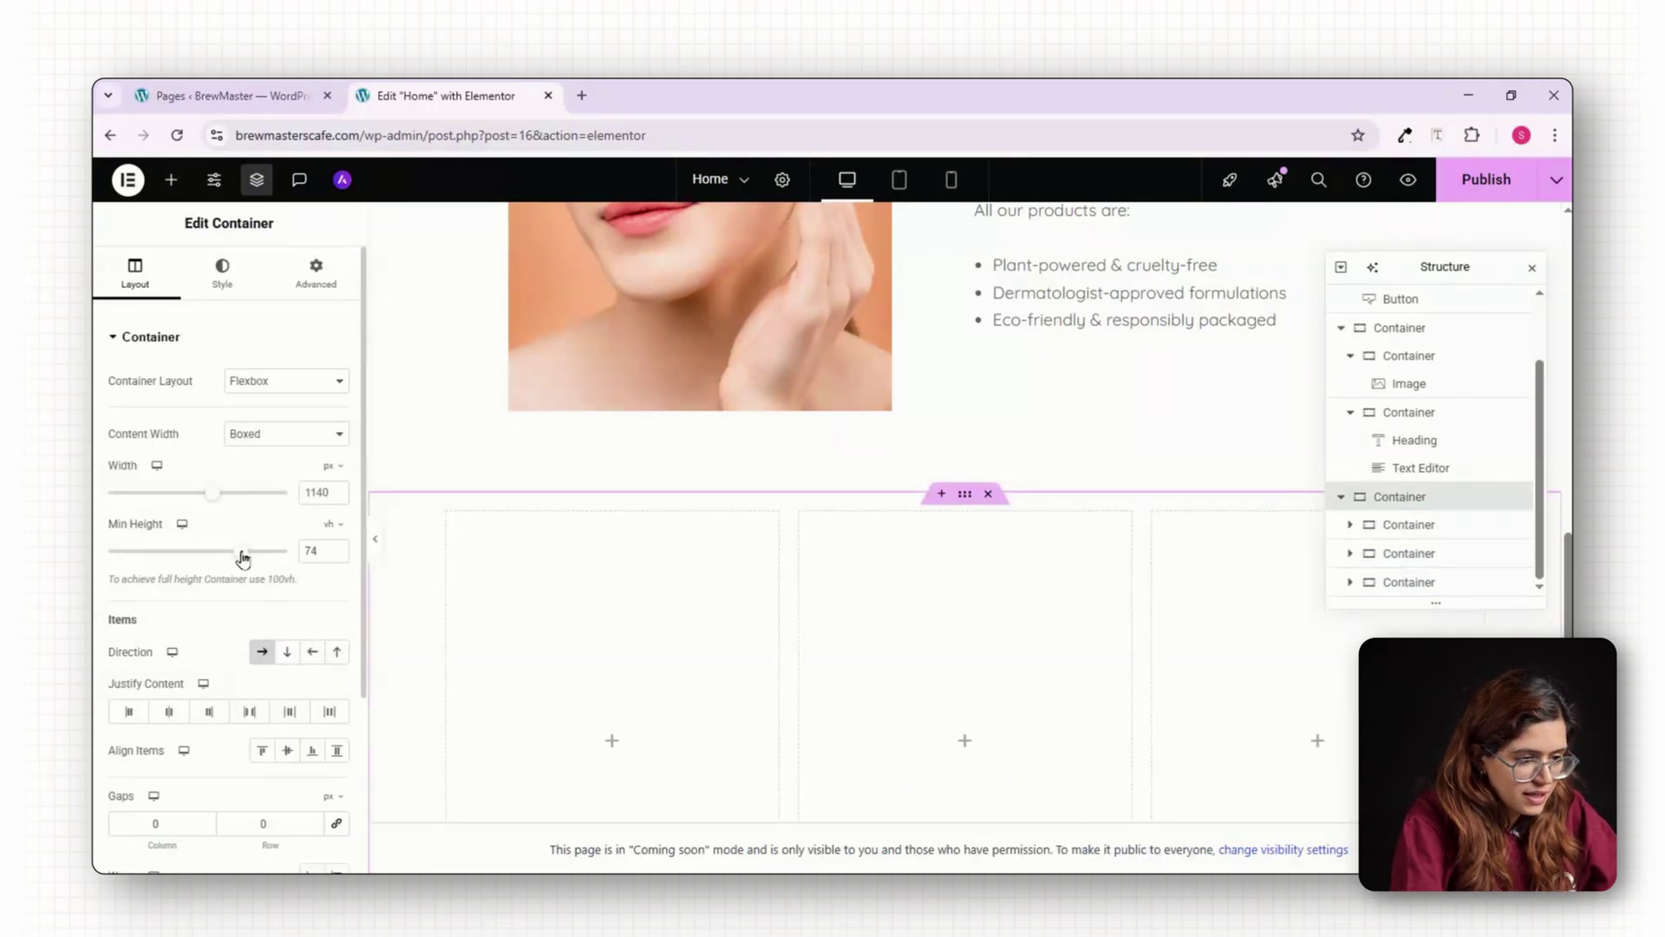
pyautogui.scroll(-3, 925, 405)
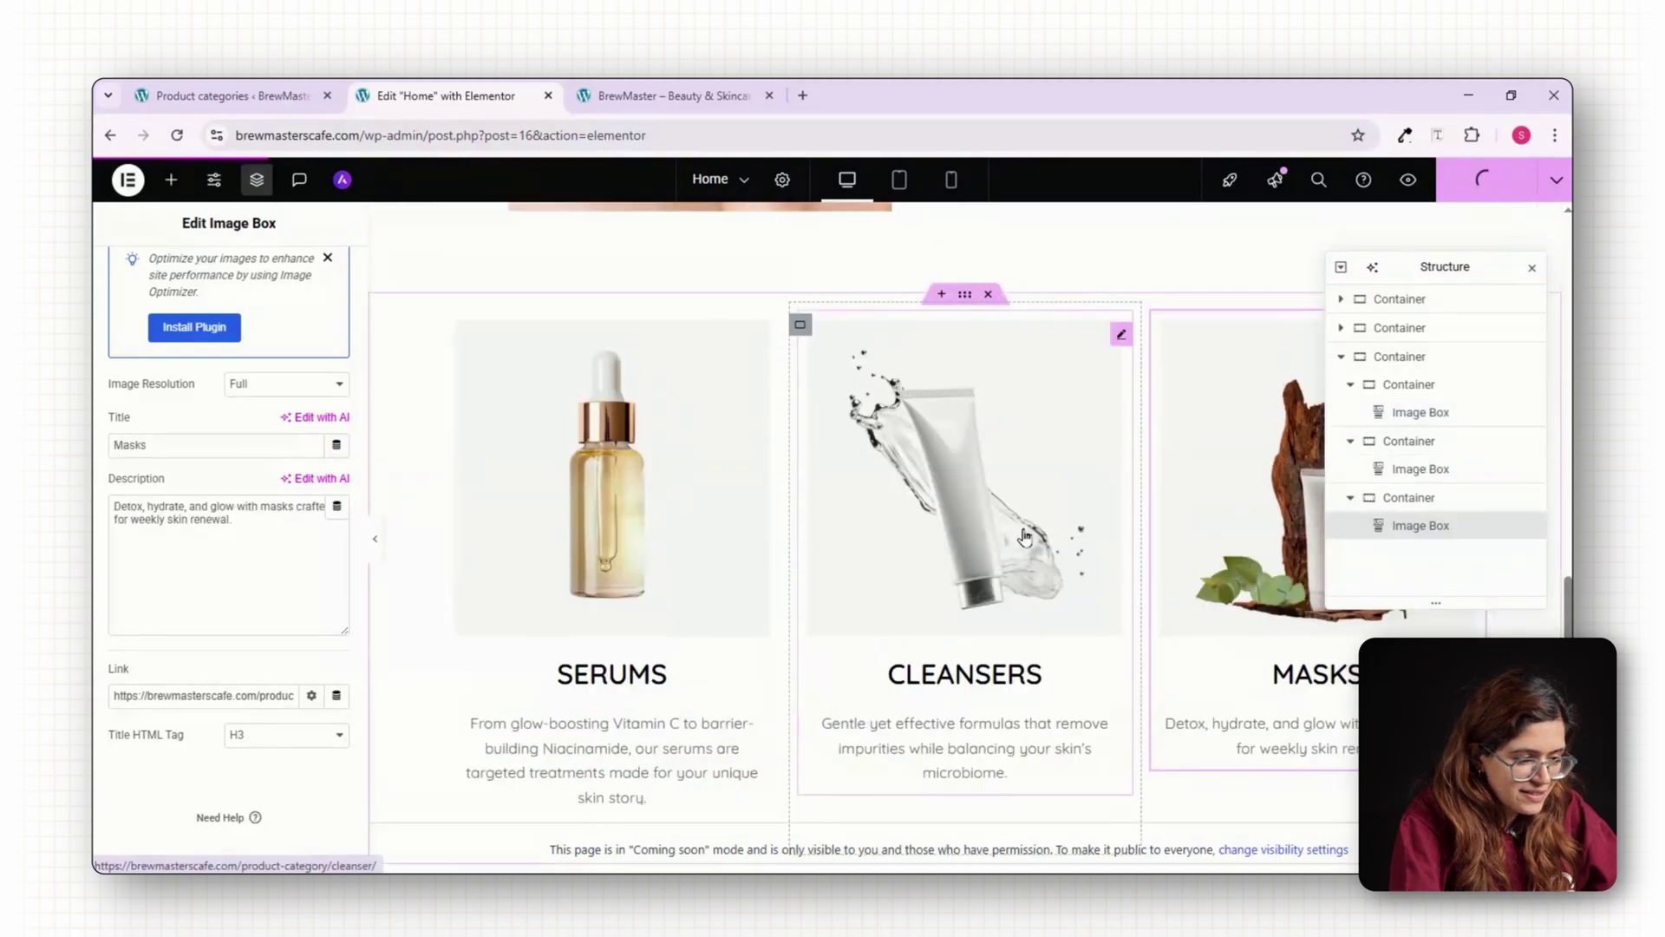
pyautogui.scroll(1, 923, 475)
# Make the category container full width with 5% left and right padding.
pyautogui.click(964, 417)
pyautogui.click(290, 431)
pyautogui.click(260, 487)
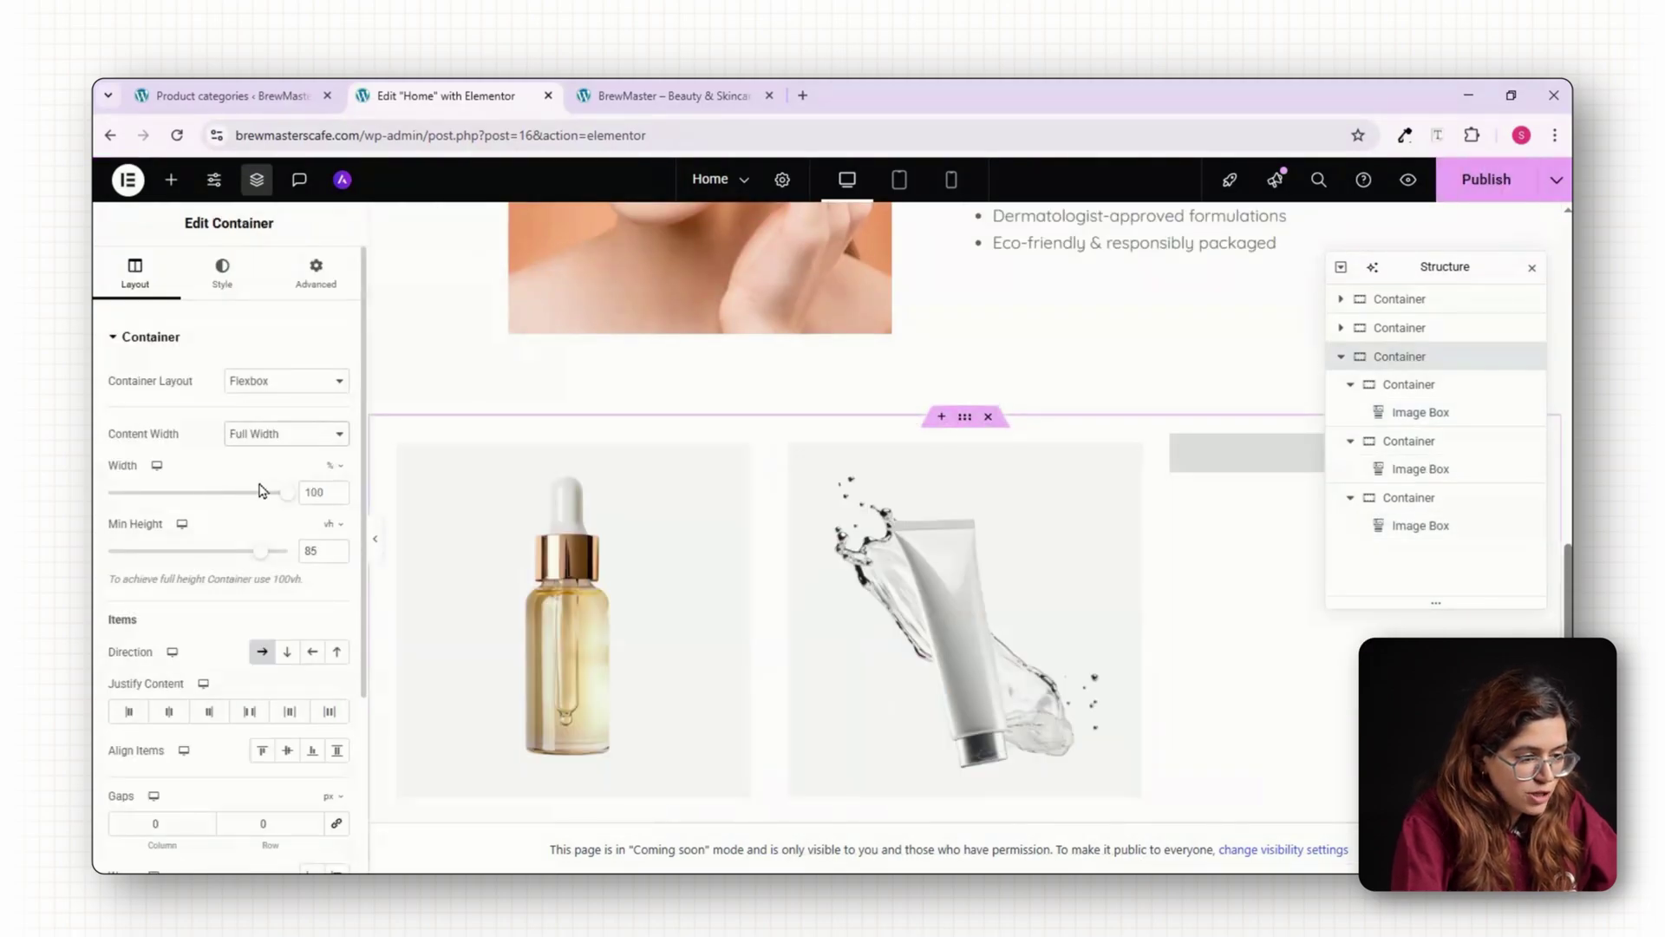
pyautogui.click(316, 272)
pyautogui.click(329, 473)
pyautogui.click(314, 470)
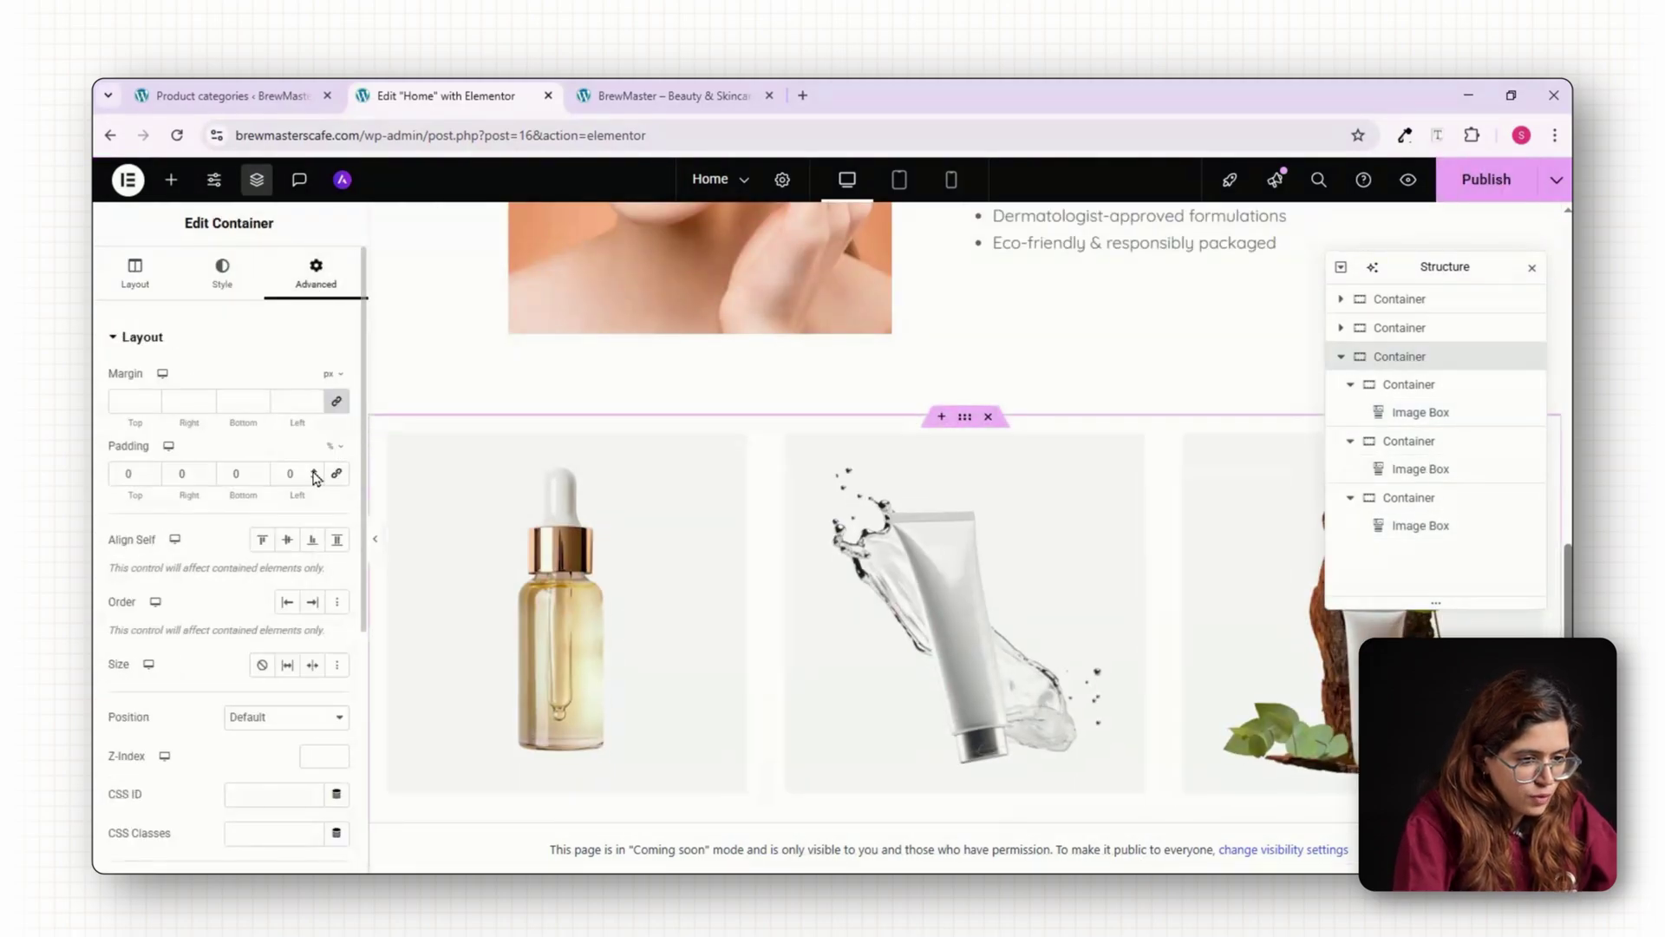
pyautogui.click(314, 470)
pyautogui.click(314, 470)
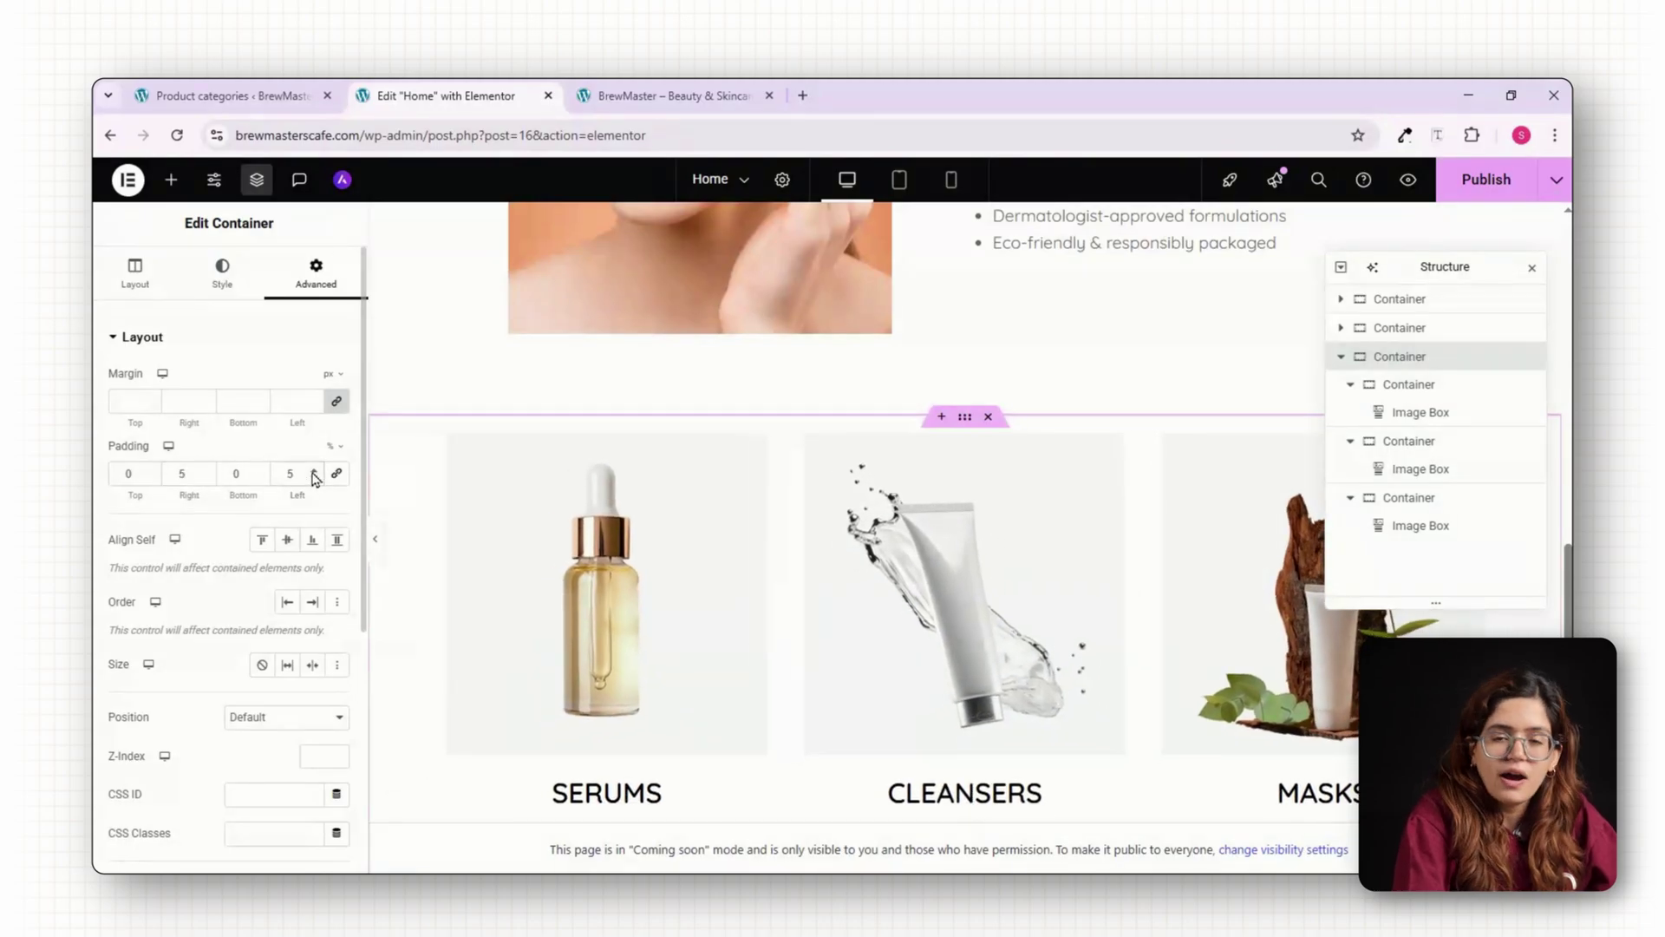
# Preview the page without the editing panel, then publish the Home page.
pyautogui.click(375, 539)
pyautogui.scroll(-3, 551, 529)
pyautogui.scroll(10, 551, 529)
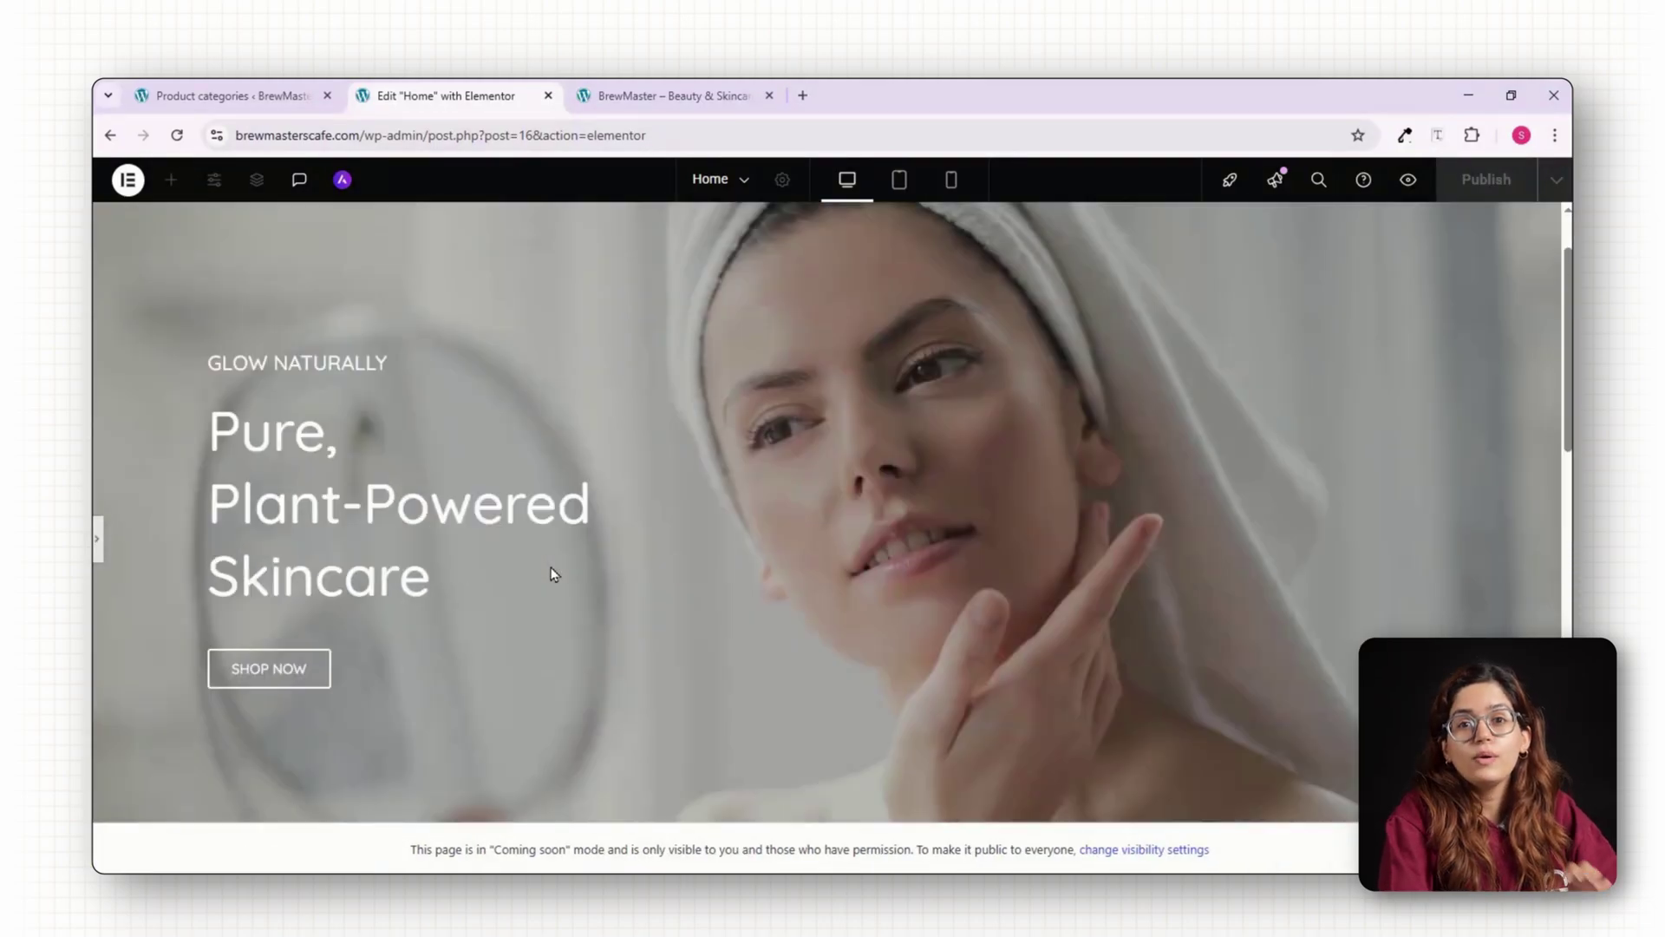
pyautogui.click(96, 538)
pyautogui.click(1472, 189)
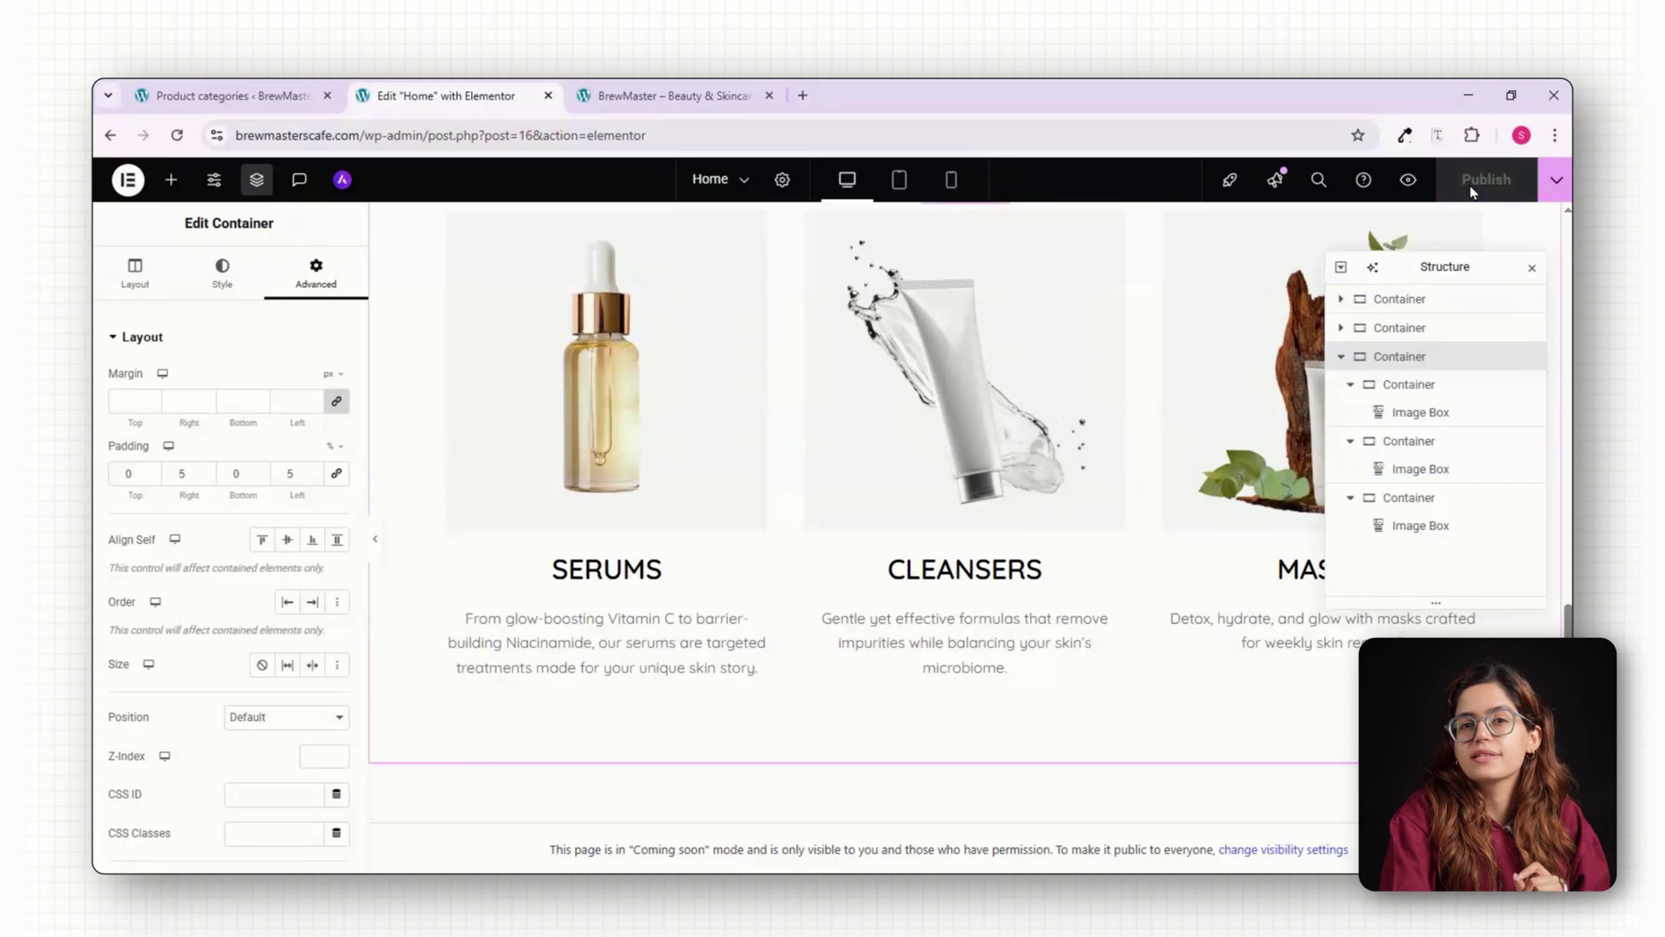
# Add a single-column section holding the Products widget below the categories.
pyautogui.scroll(-3, 840, 695)
pyautogui.click(922, 617)
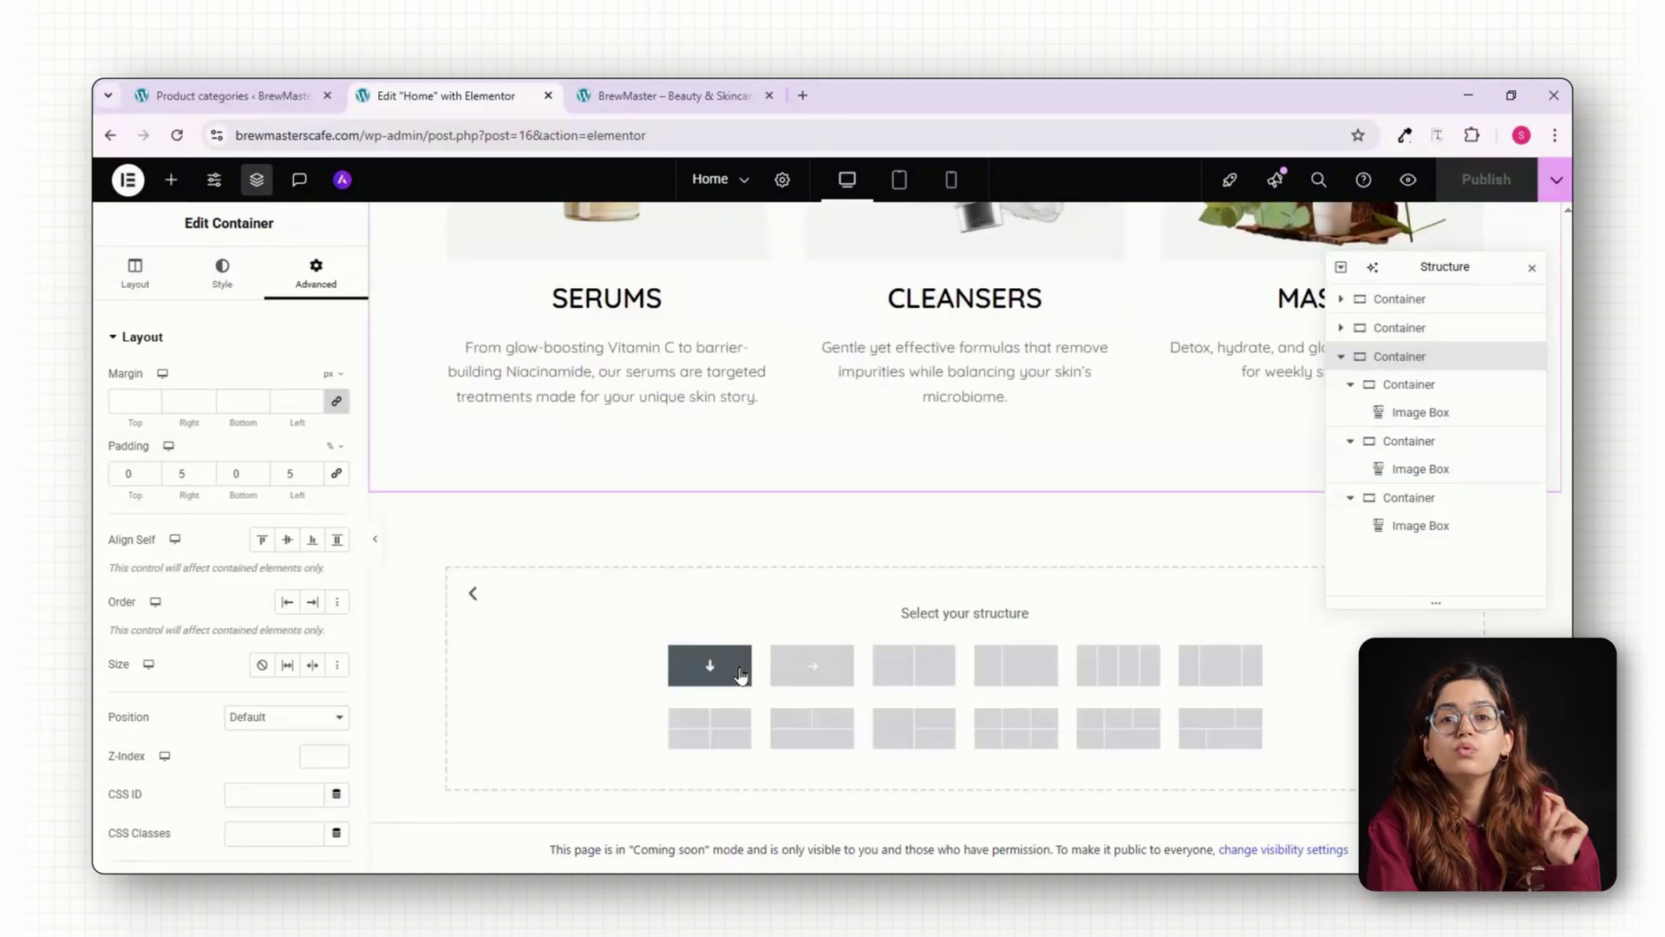
pyautogui.click(736, 677)
pyautogui.click(171, 180)
pyautogui.write('products')
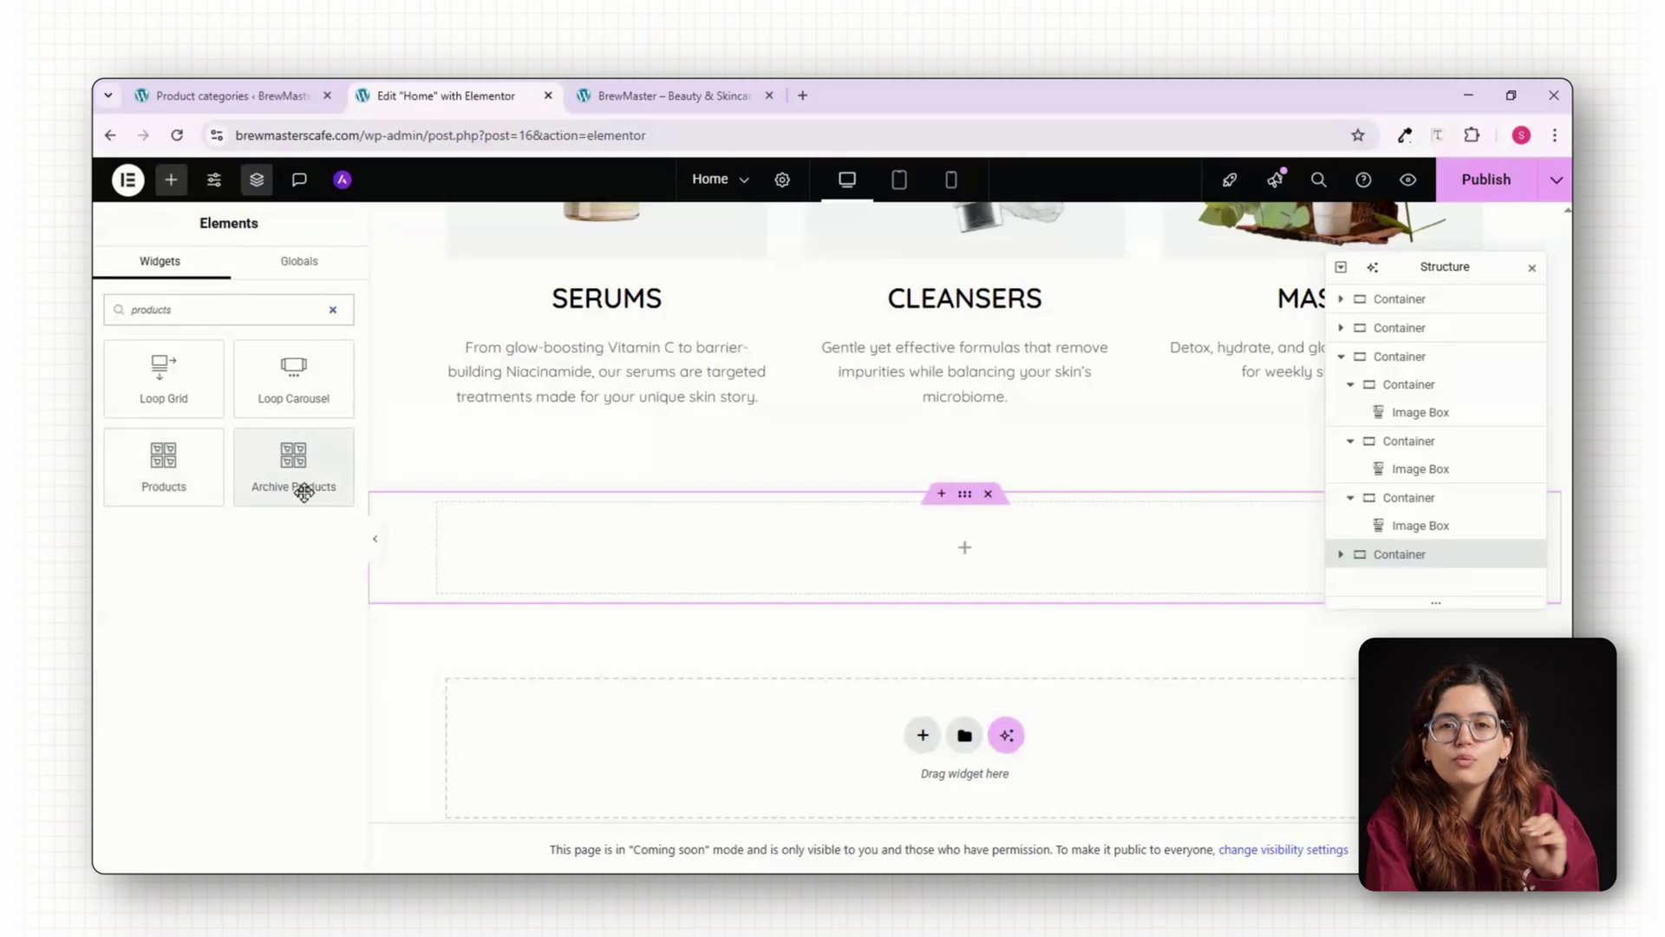
pyautogui.click(179, 470)
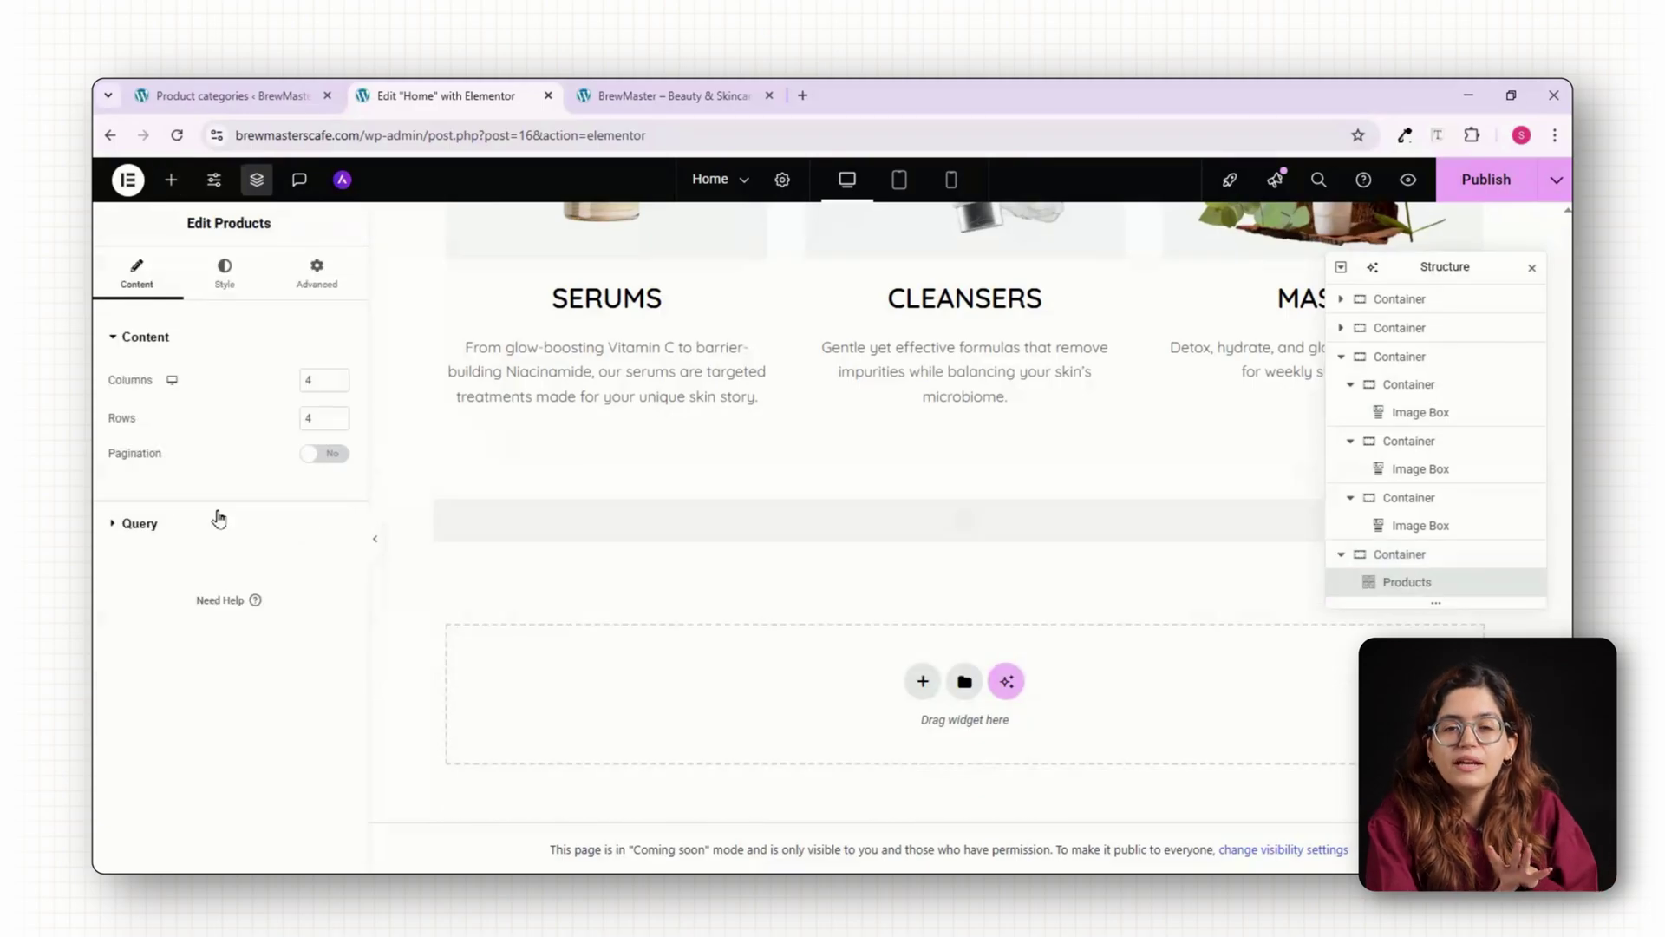
pyautogui.scroll(-1, 955, 692)
pyautogui.scroll(2, 644, 598)
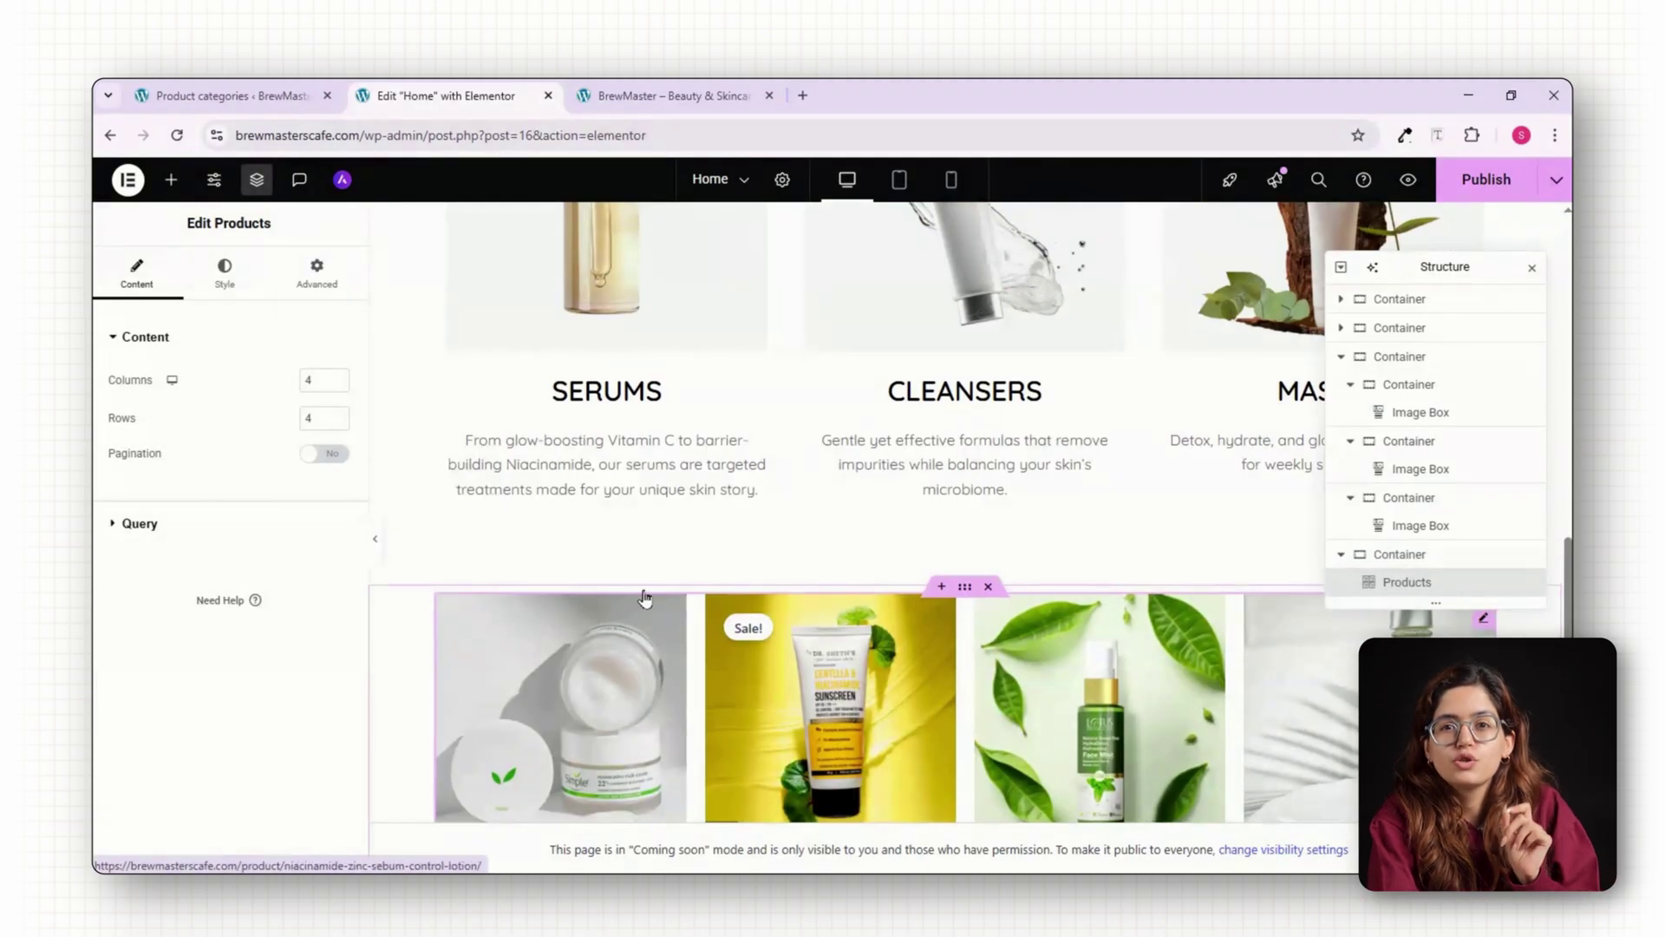
# Adjust the Products widget's query include-by option.
pyautogui.click(174, 523)
pyautogui.click(165, 531)
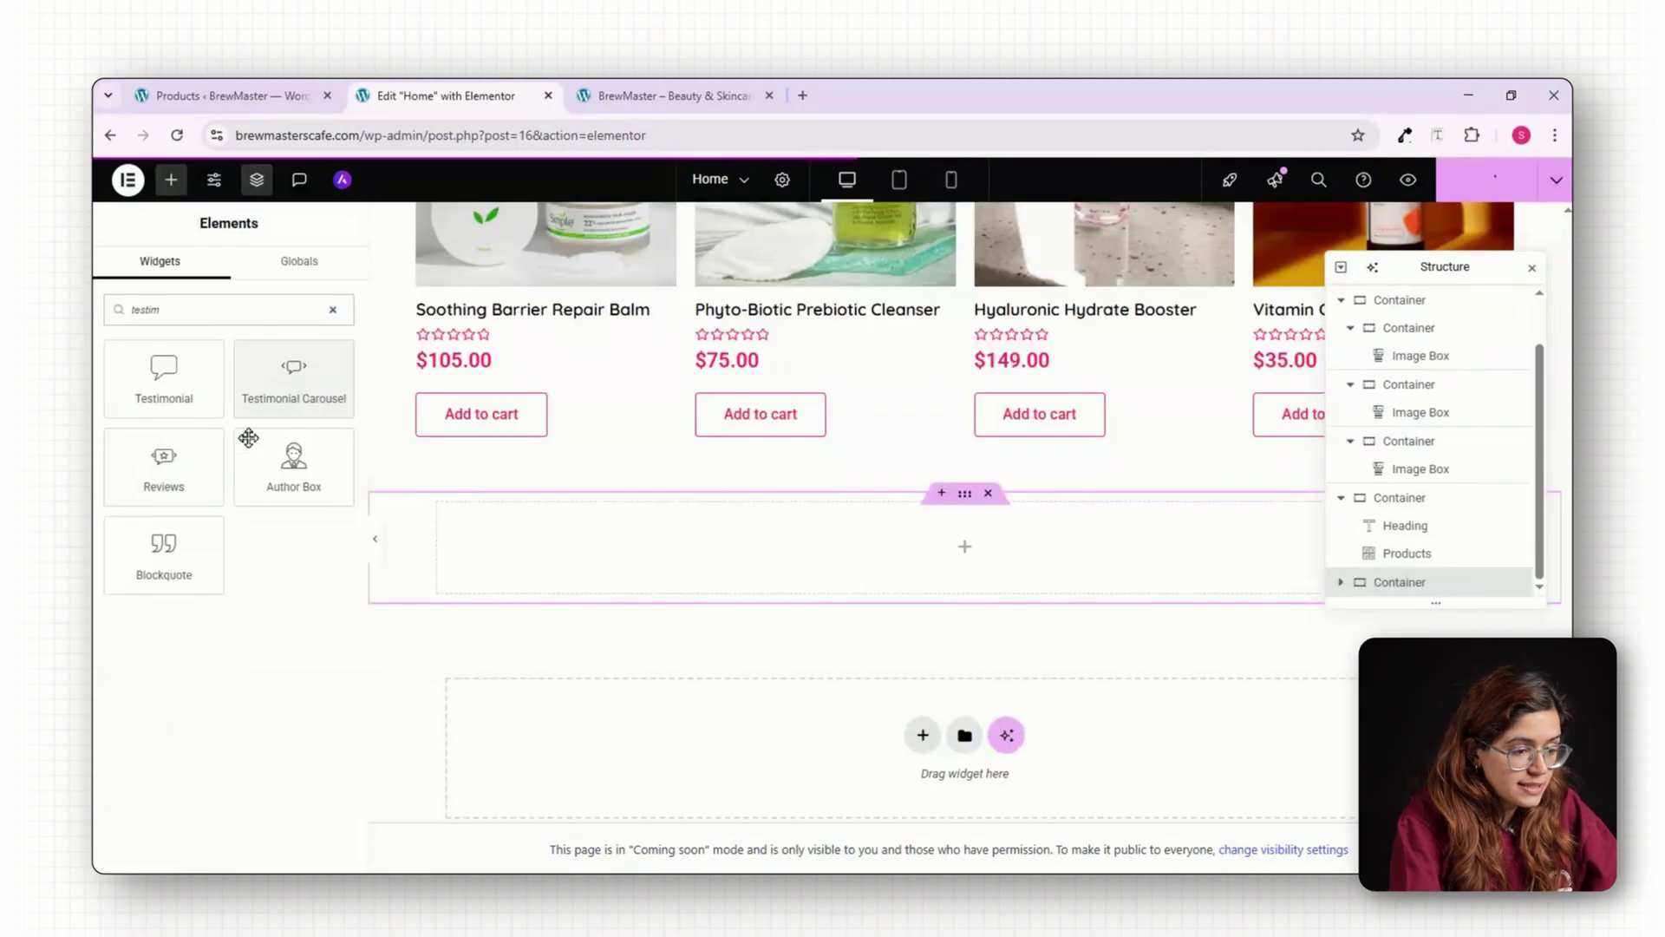
pyautogui.click(191, 475)
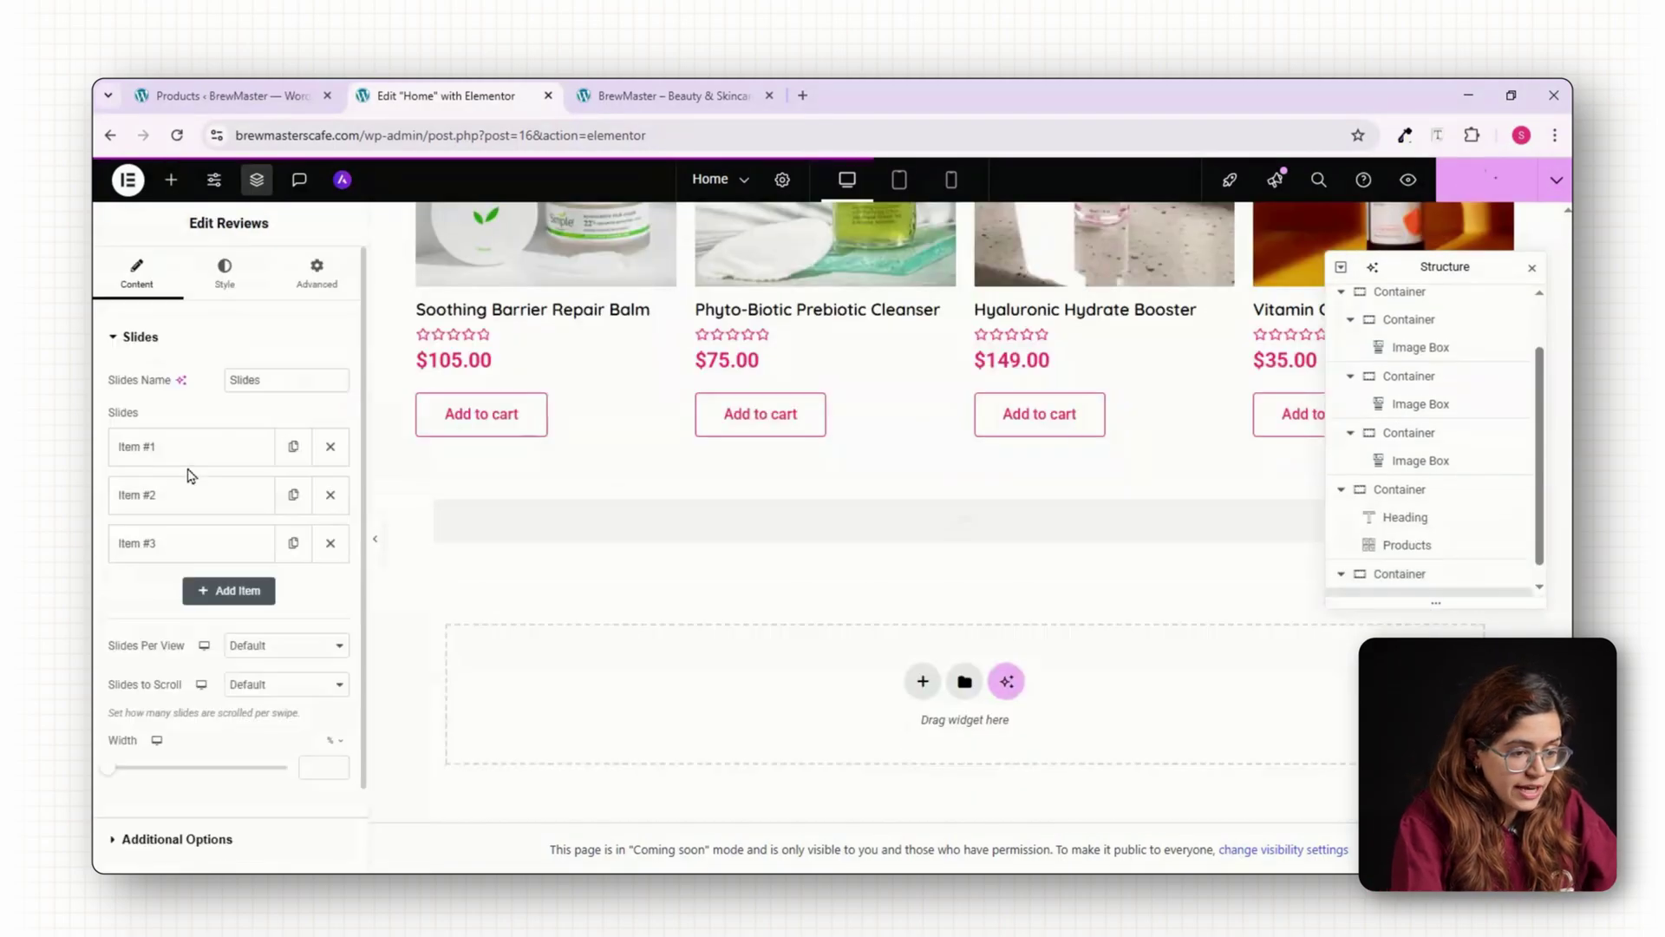
# Set the REAL STORIES, REAL RESULTS reviews carousel to 3 slides per view.
pyautogui.click(269, 645)
pyautogui.click(268, 440)
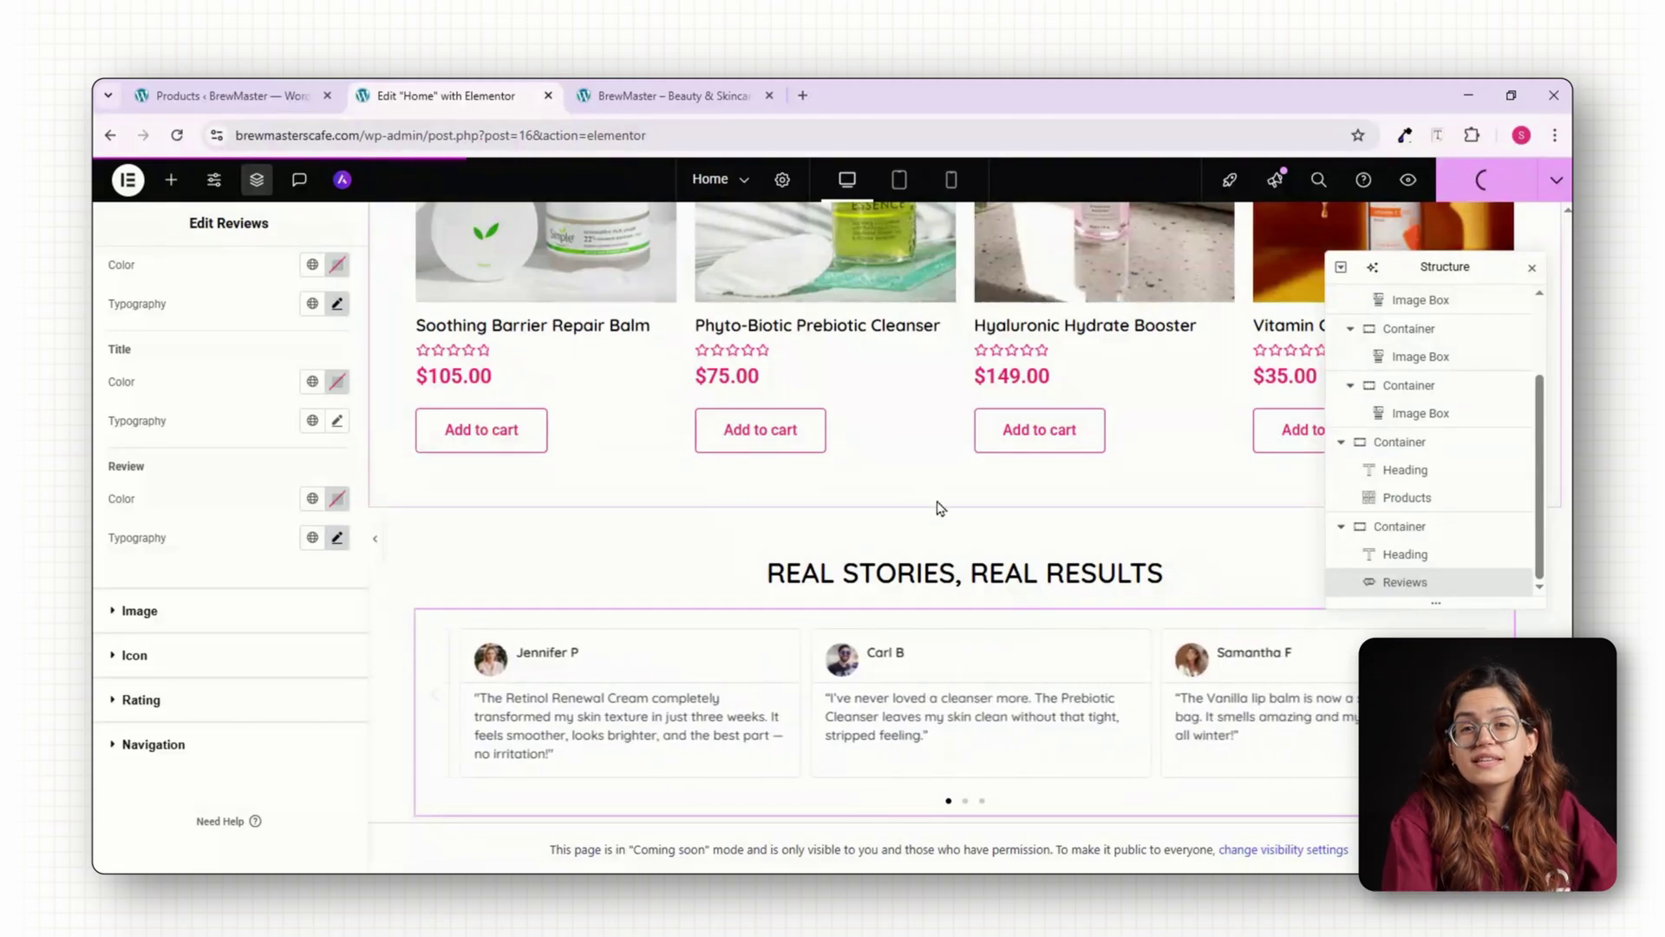
pyautogui.scroll(-2, 940, 506)
pyautogui.scroll(1, 778, 549)
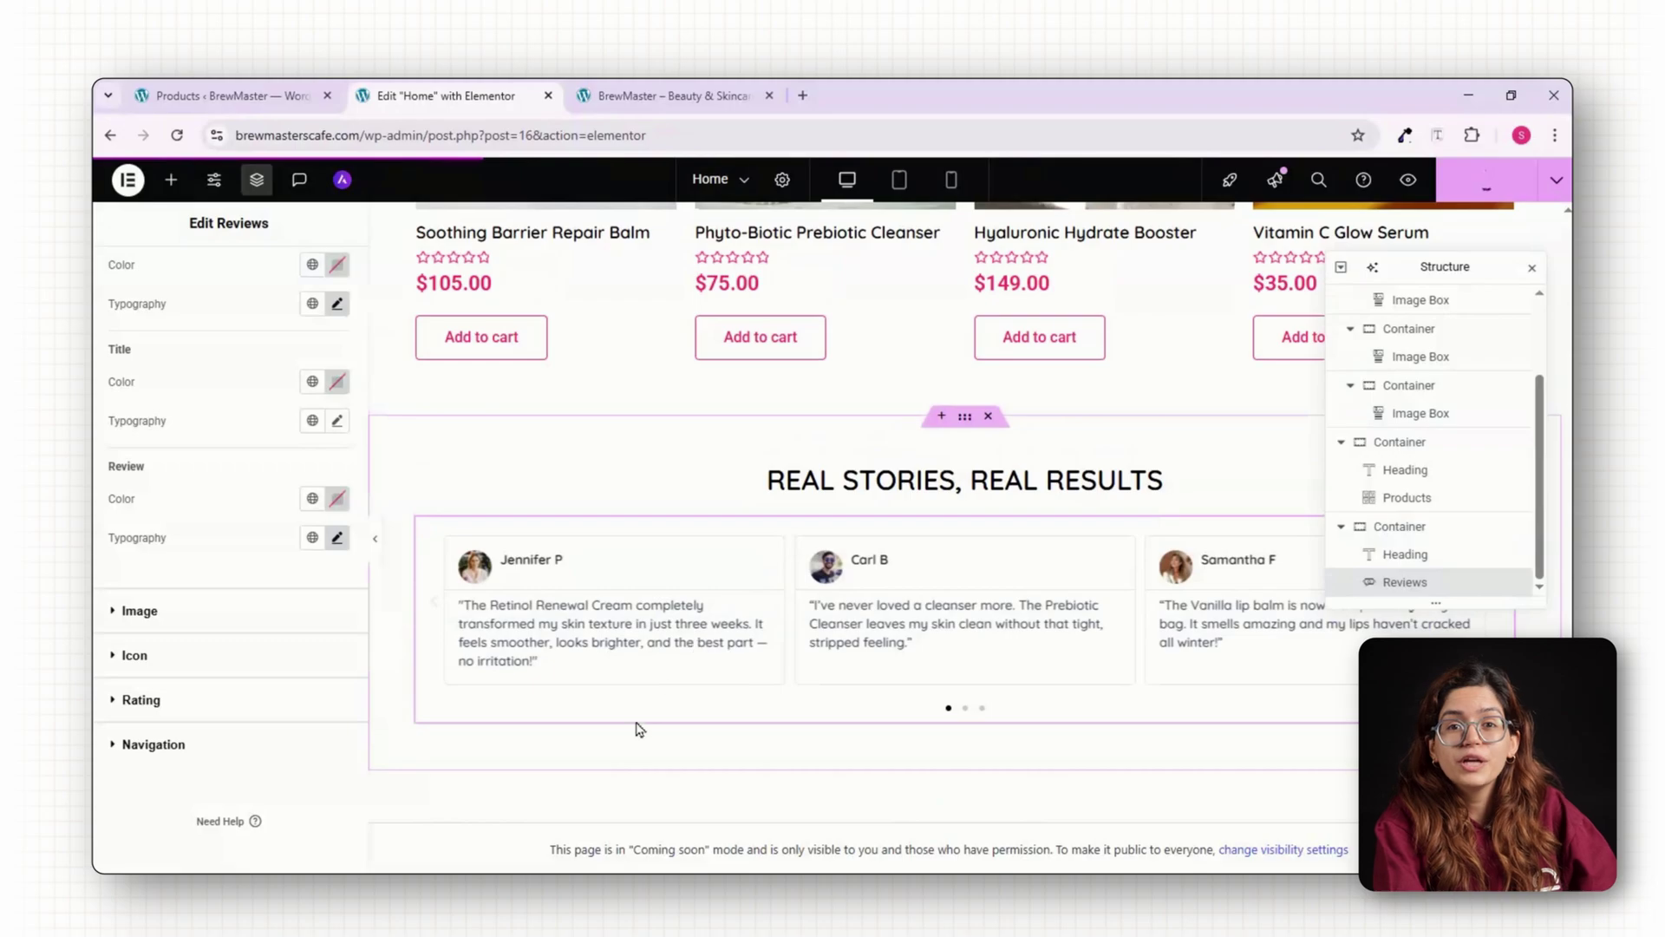
pyautogui.scroll(-1, 867, 520)
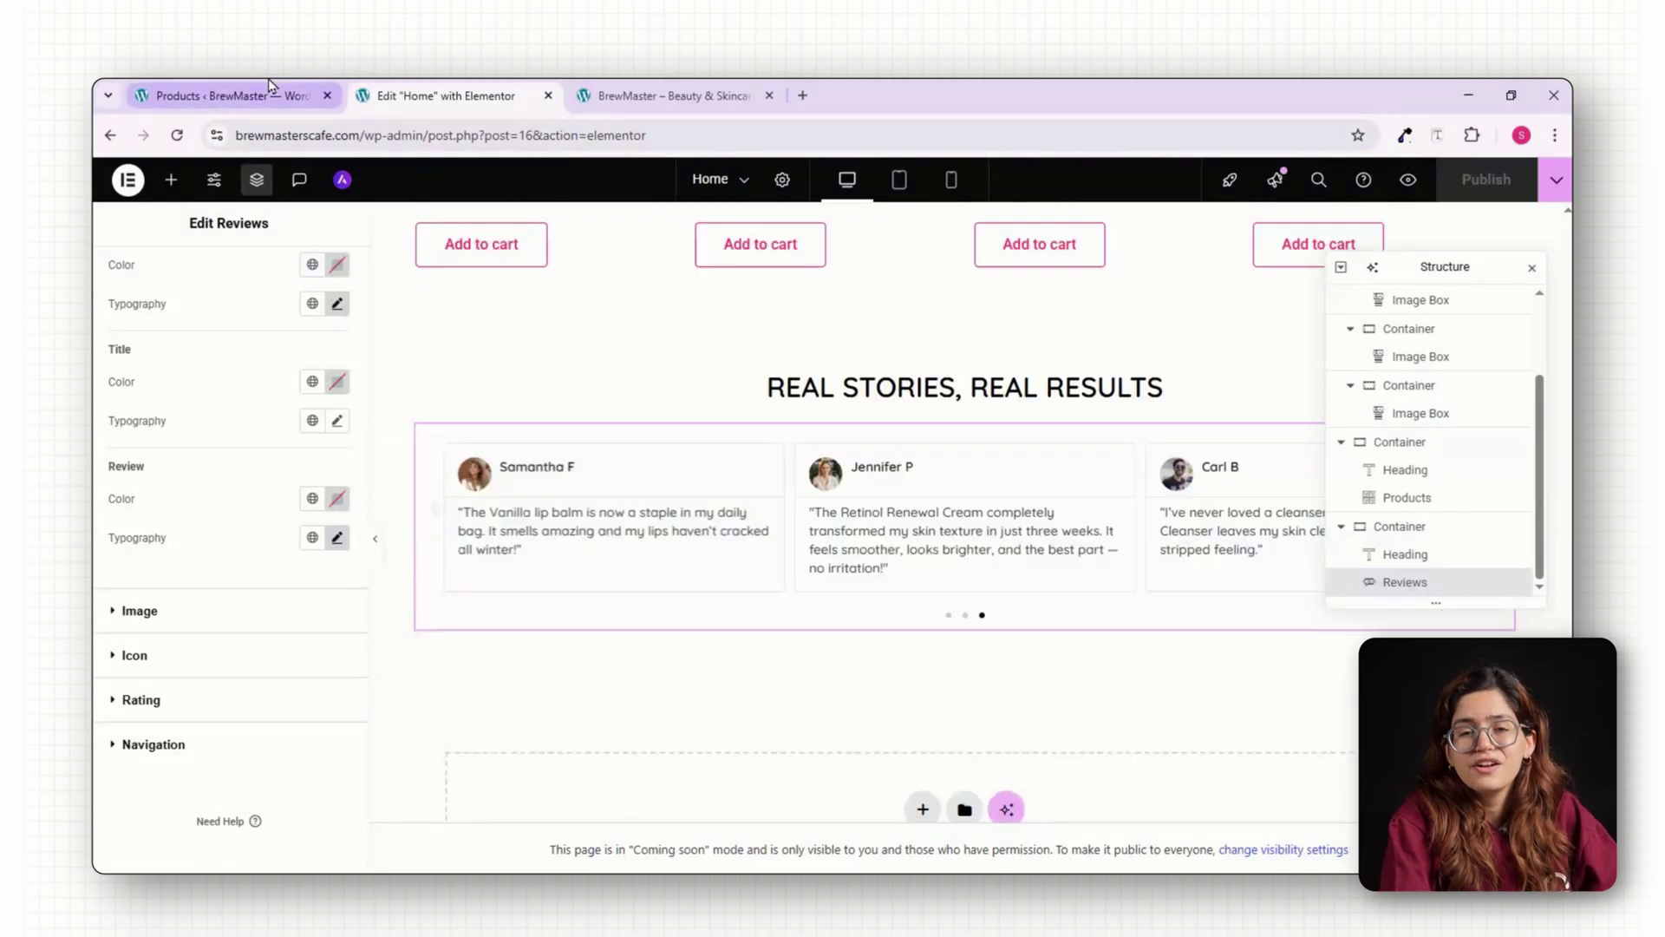
pyautogui.click(260, 94)
# Install the WPForms plugin for the newsletter sign-up form.
pyautogui.scroll(-5, 520, 607)
pyautogui.moveTo(147, 787)
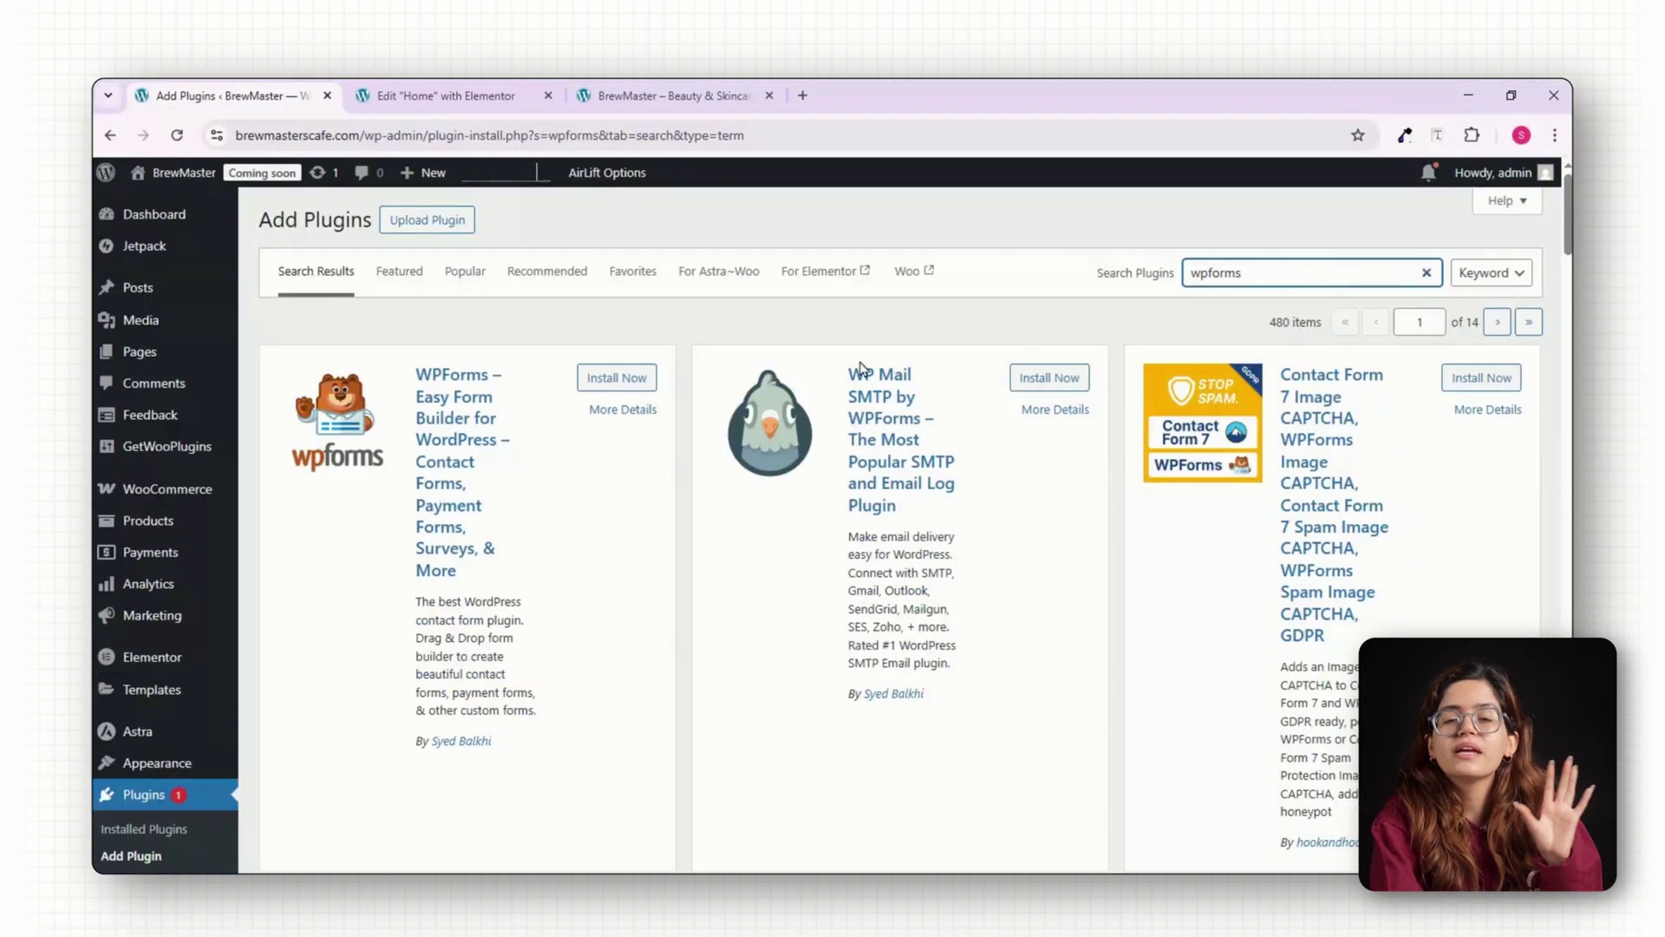
pyautogui.click(607, 378)
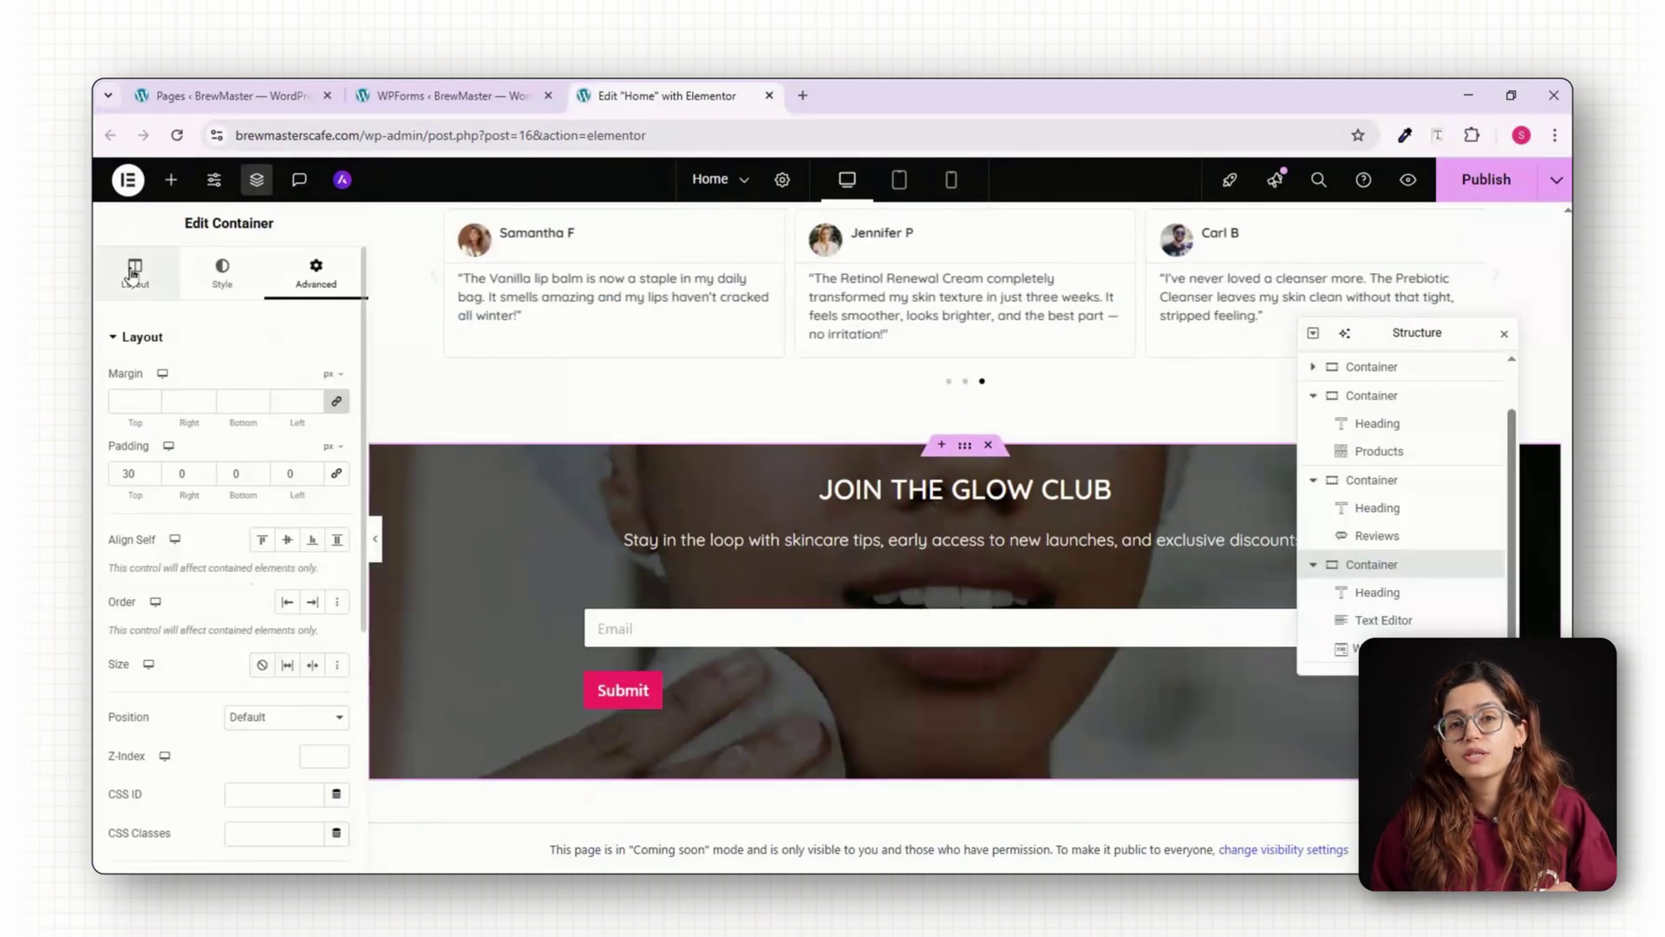
# Adjust the JOIN THE GLOW CLUB container's layout and preview with the panel hidden.
pyautogui.click(132, 274)
pyautogui.scroll(-1, 371, 551)
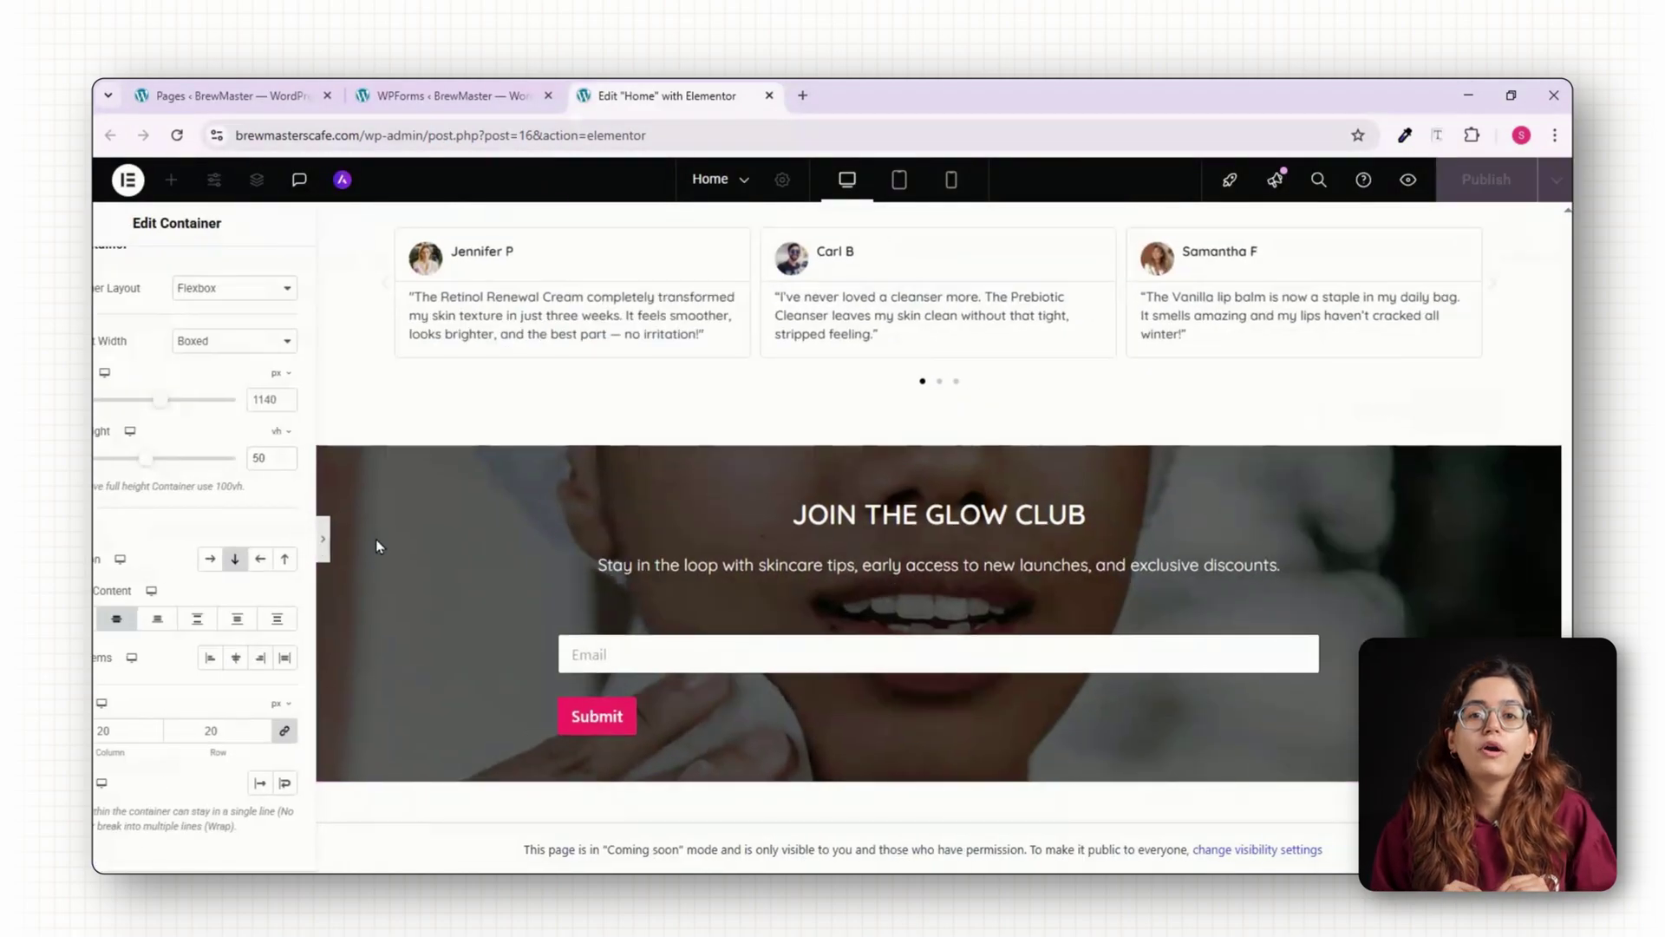
pyautogui.click(376, 543)
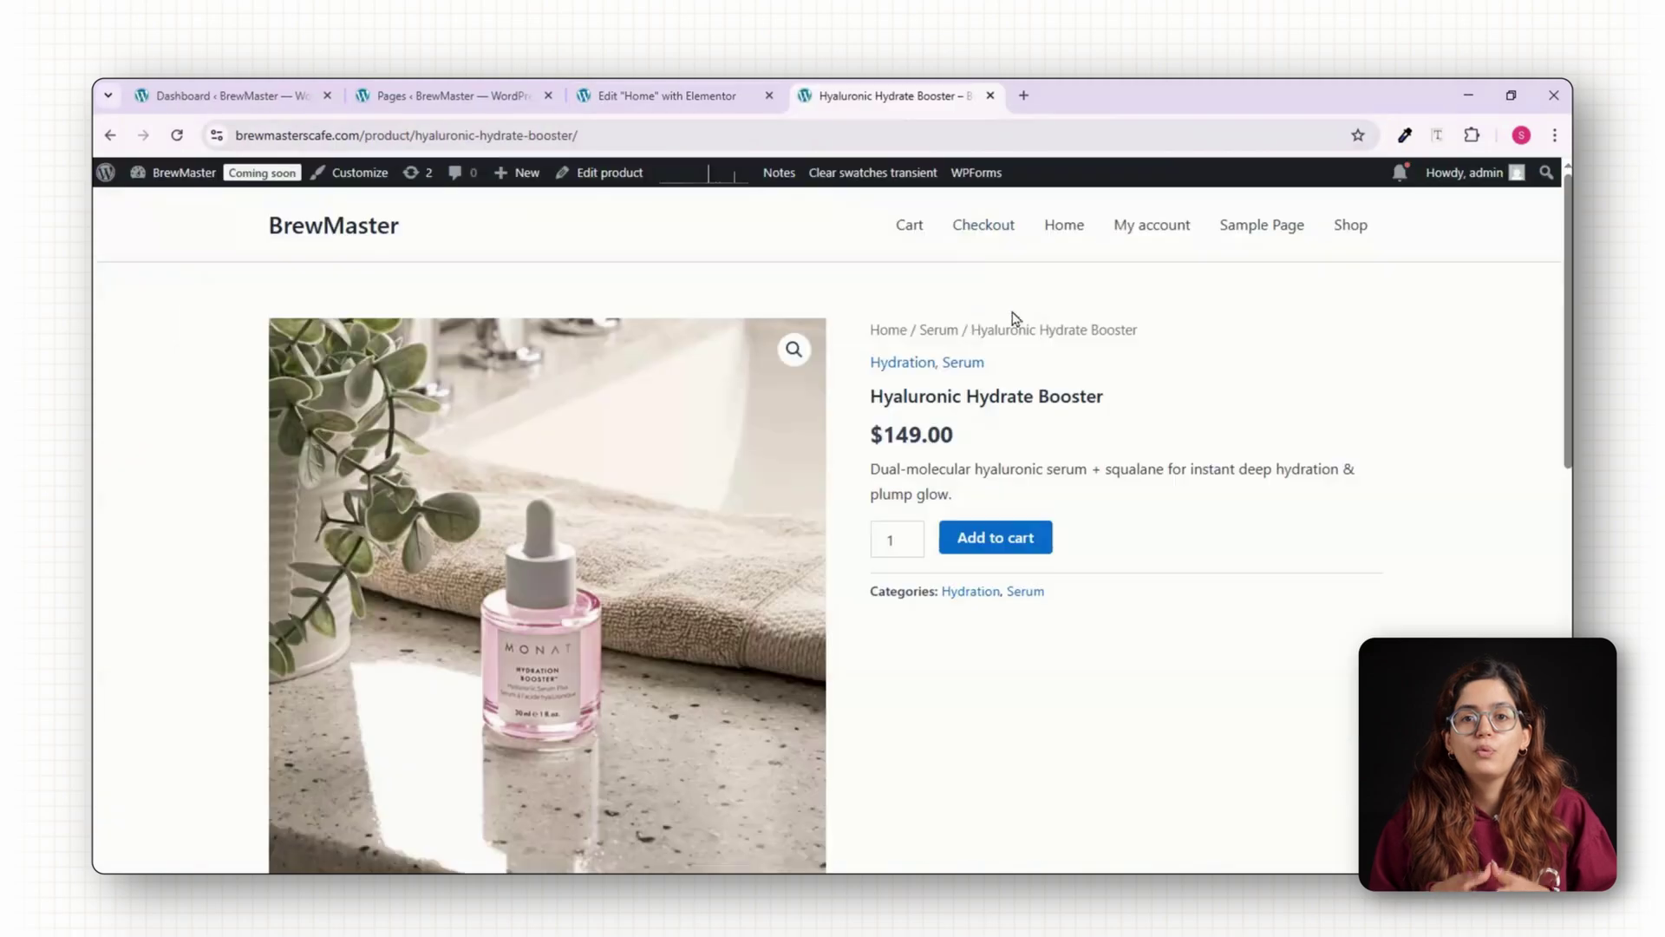
# View the Hyaluronic Hydrate Booster product page and its reviews tab.
pyautogui.scroll(-8, 910, 572)
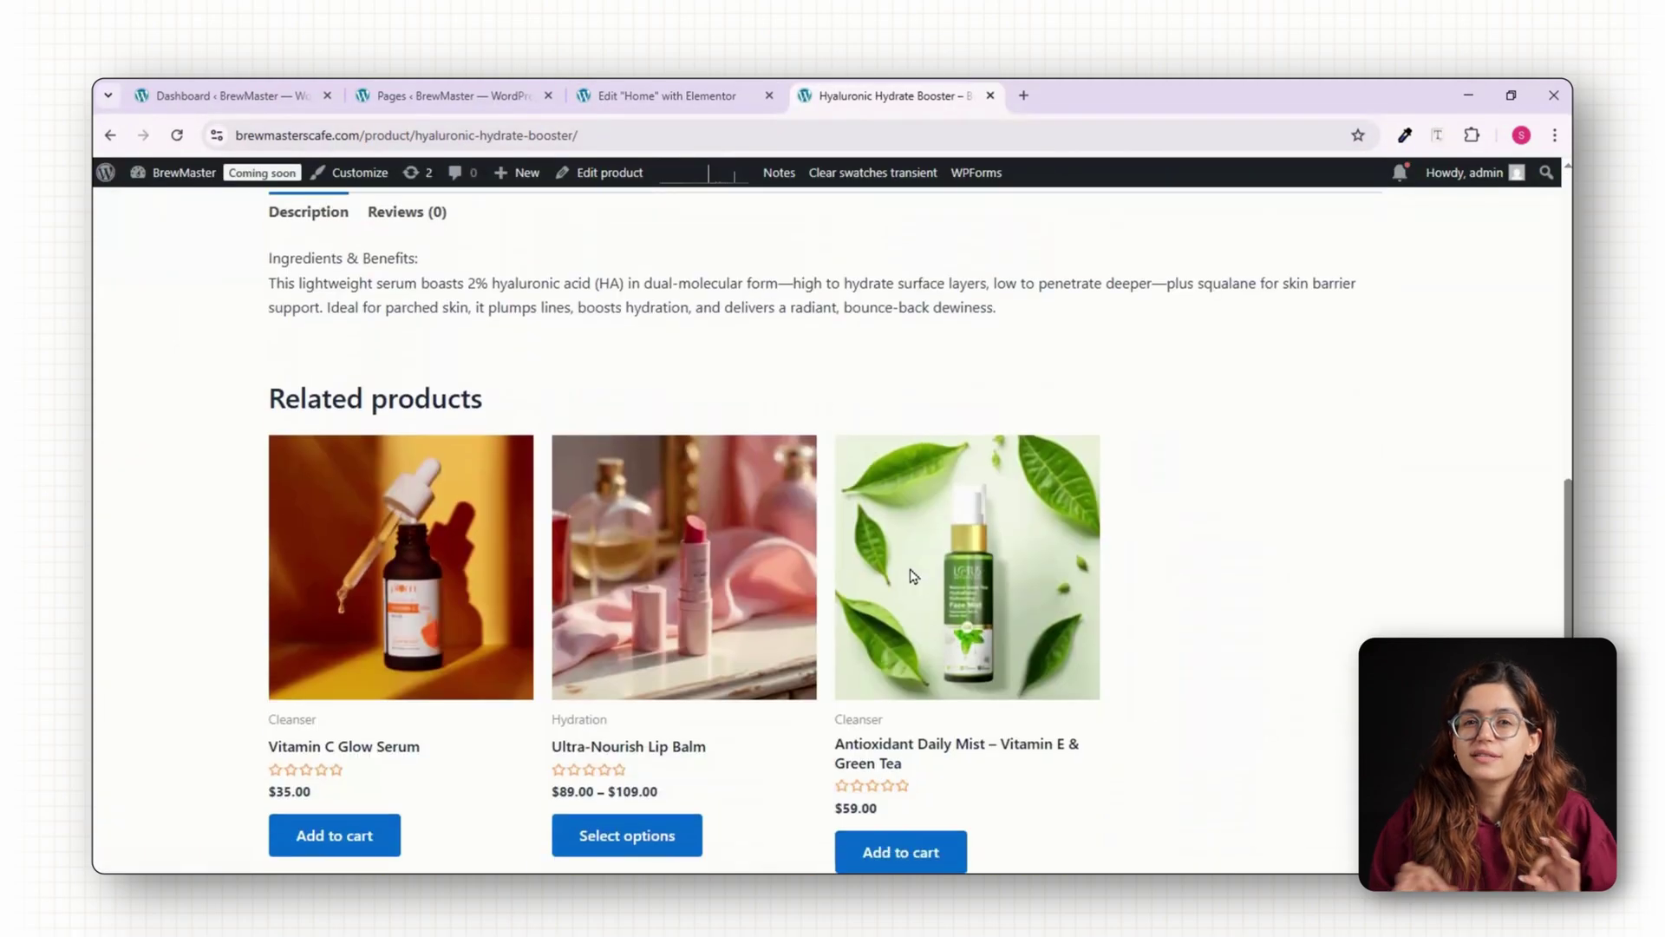
pyautogui.scroll(-3, 1024, 569)
pyautogui.scroll(8, 1136, 564)
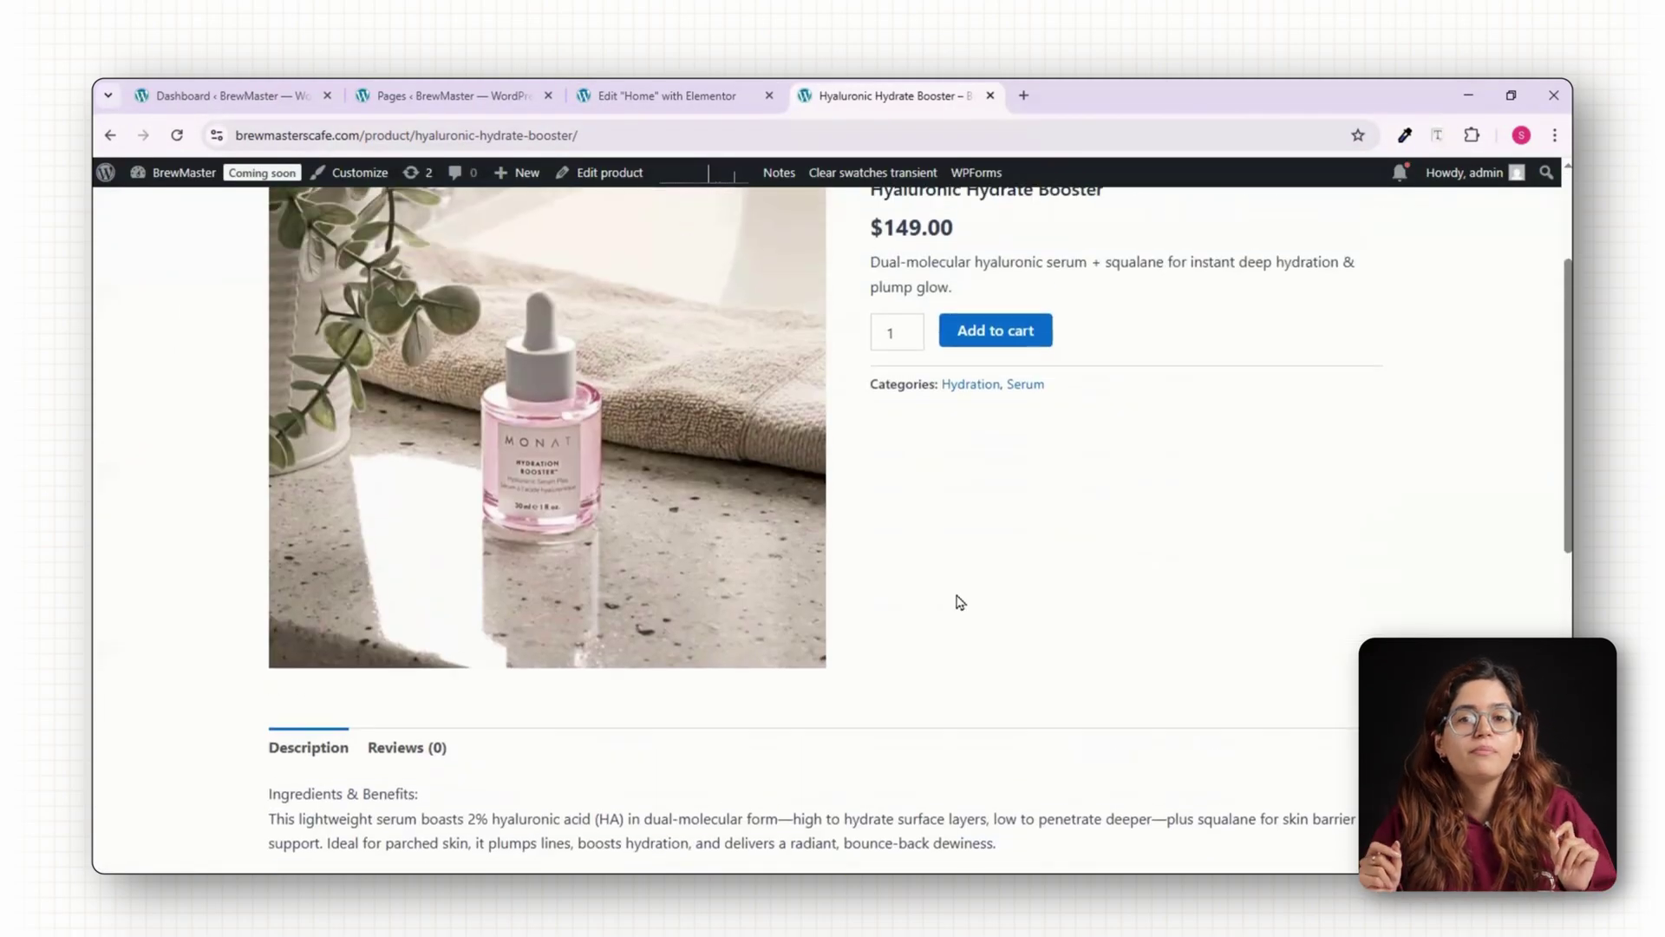
pyautogui.click(407, 748)
# Create a new Theme Builder Single Product template titled 'Skincare Product Layout'.
pyautogui.scroll(-4, 803, 687)
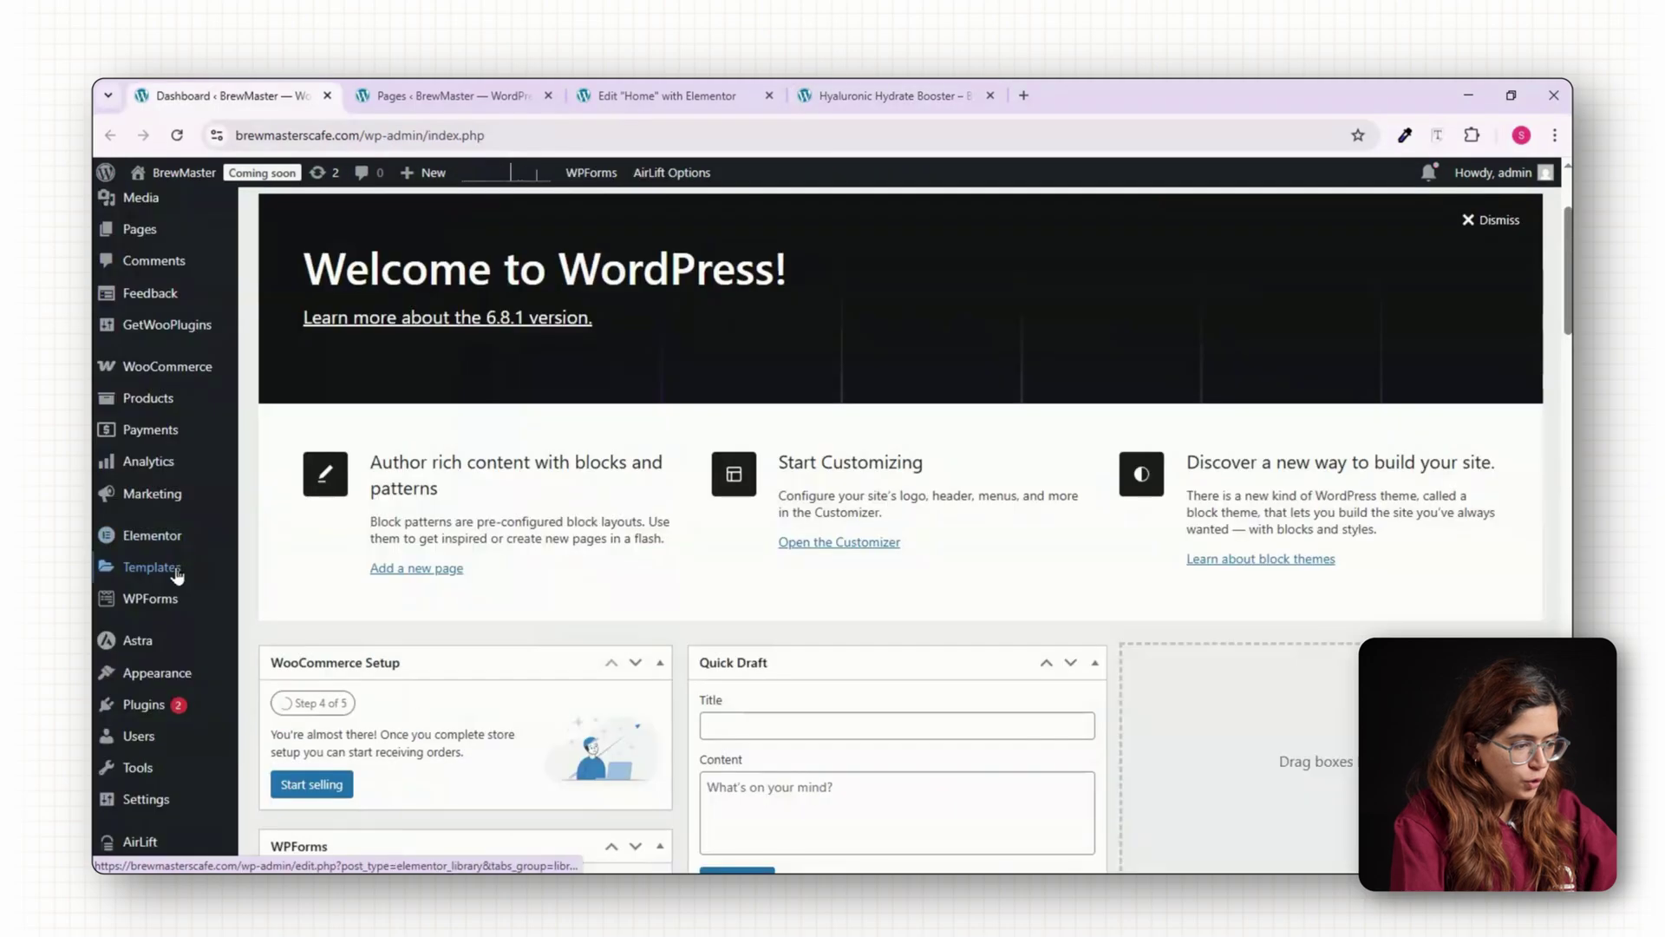
pyautogui.moveTo(154, 576)
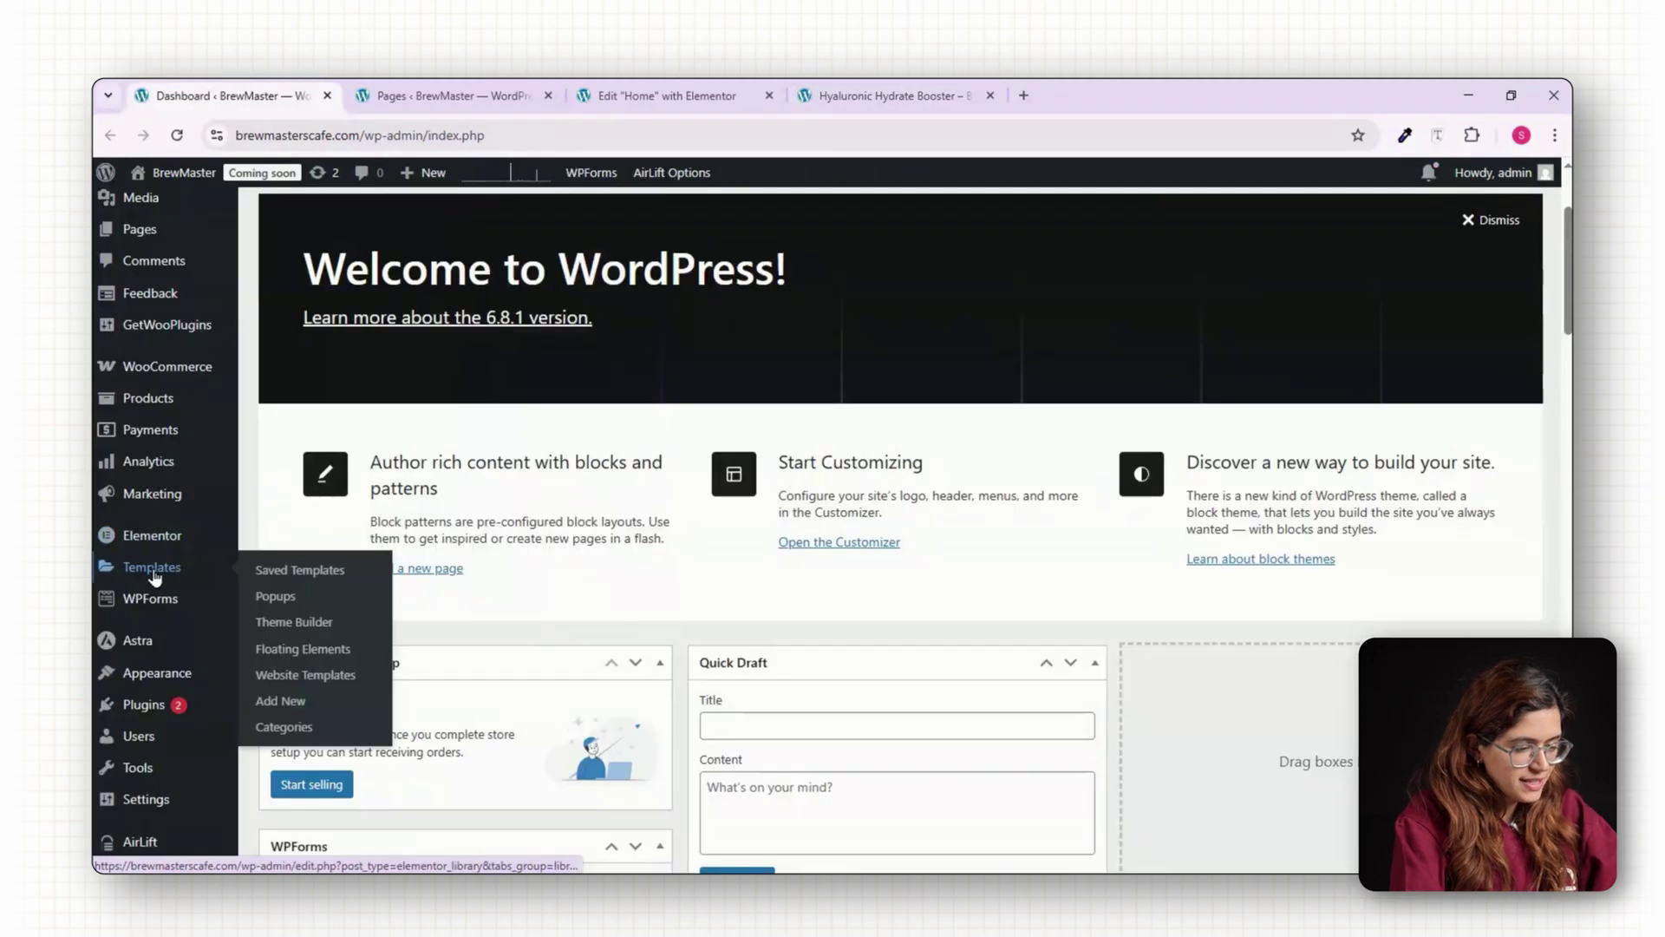
pyautogui.click(296, 625)
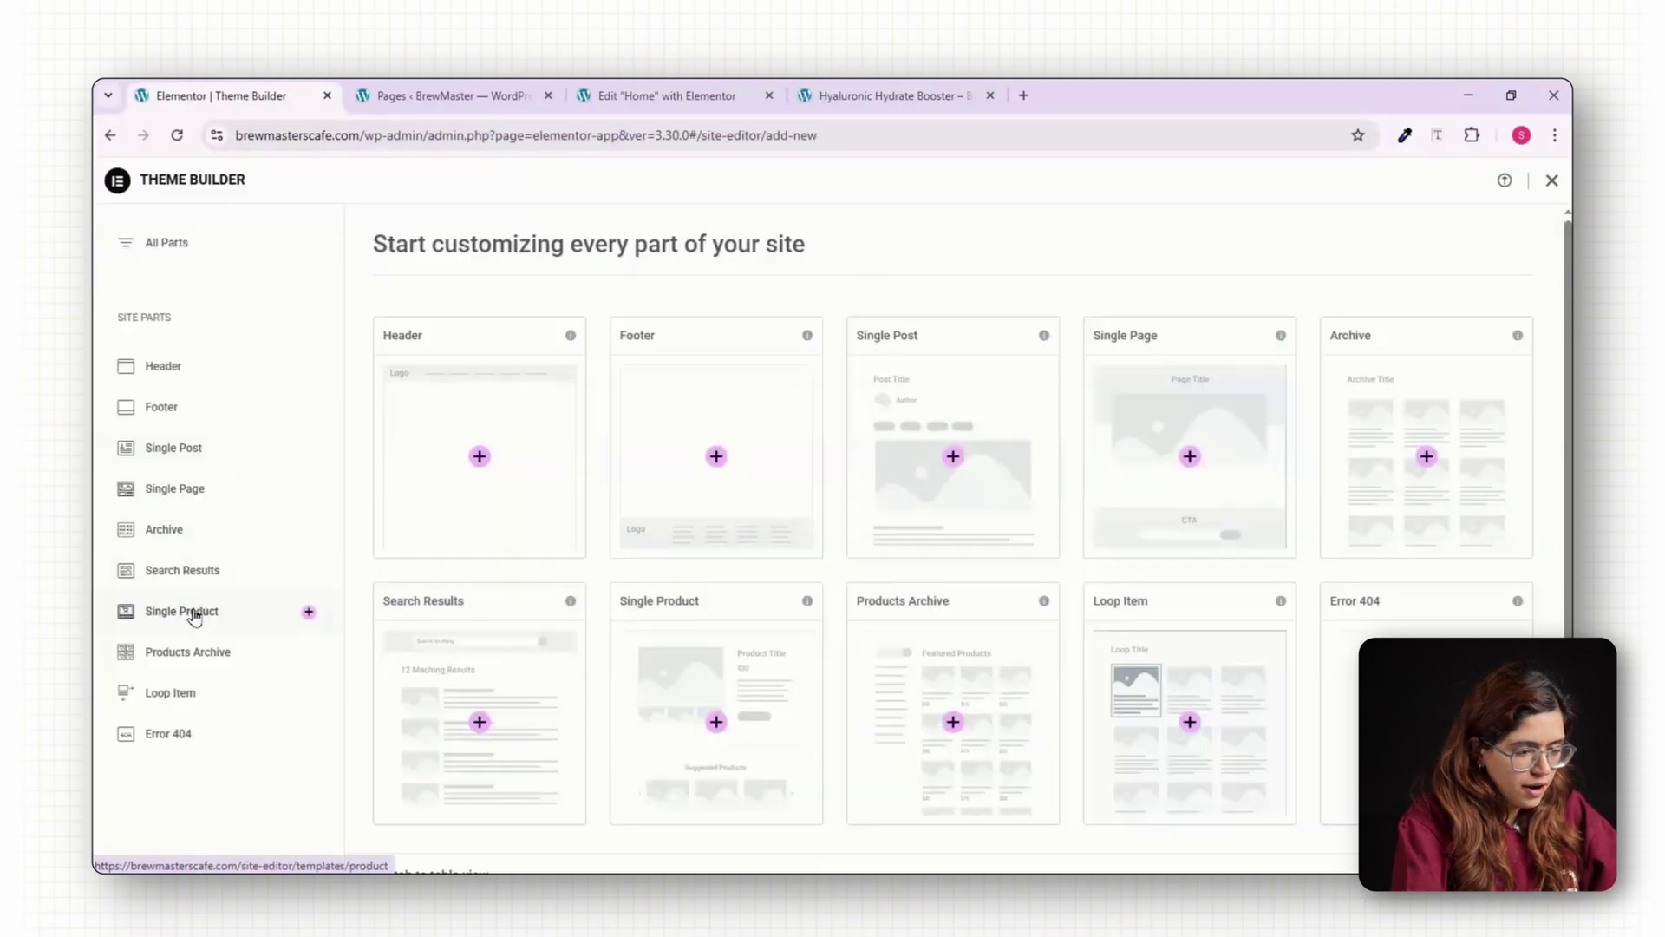
pyautogui.click(194, 614)
pyautogui.click(1474, 244)
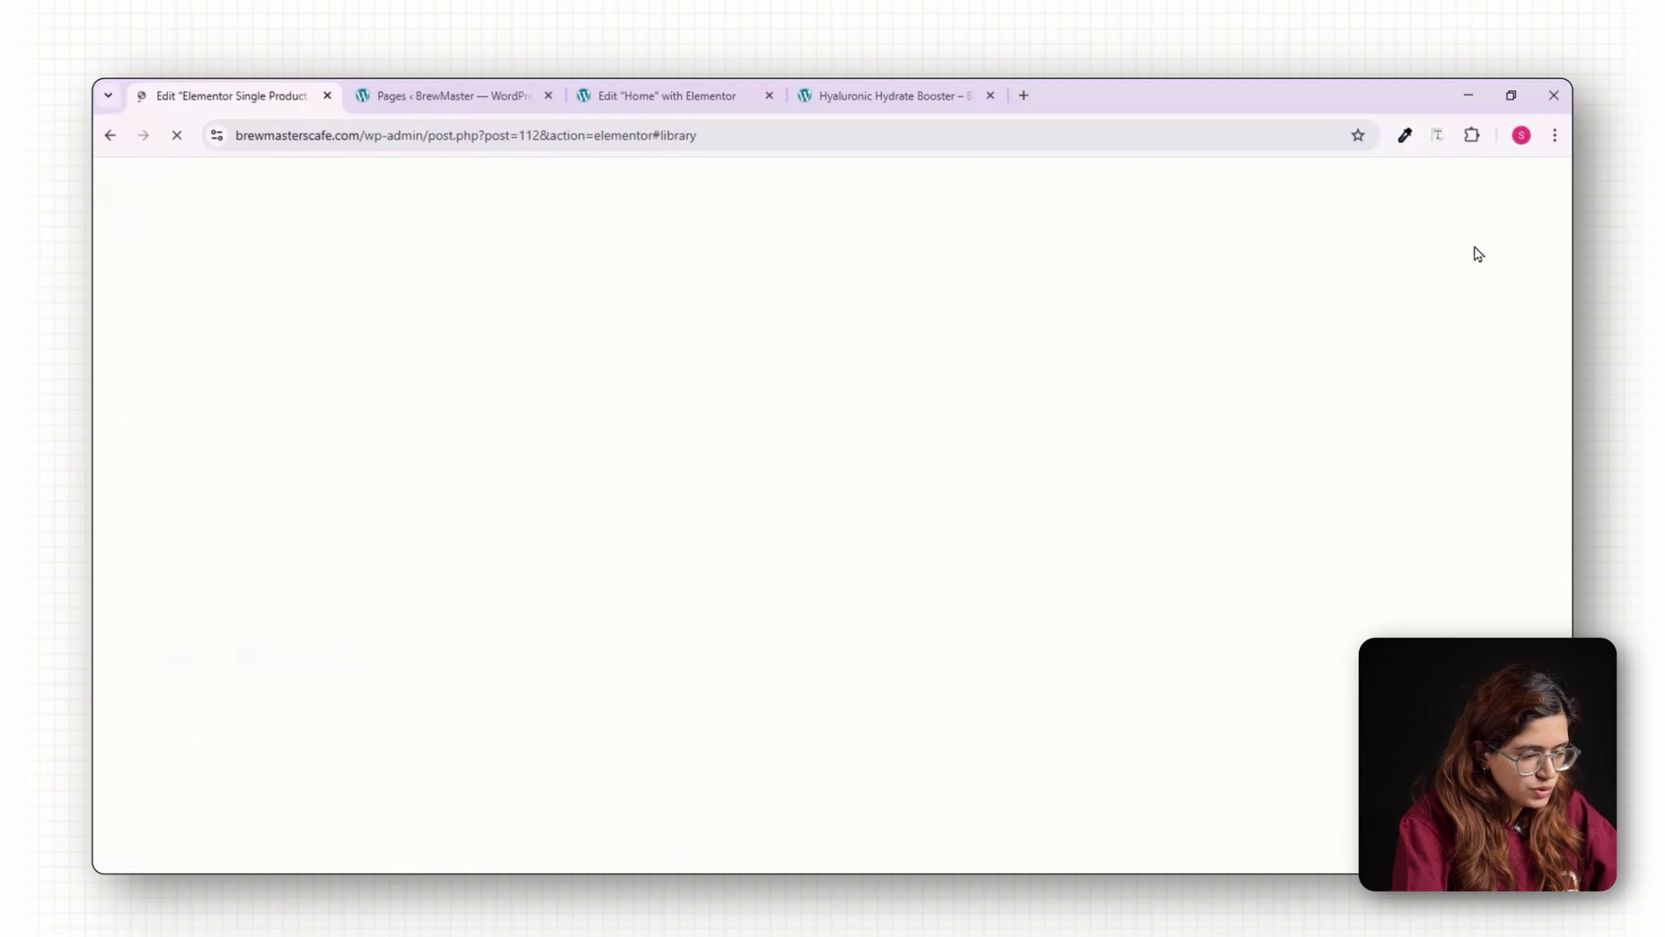
pyautogui.tripleClick(130, 404)
pyautogui.write('Skincare Product Layout')
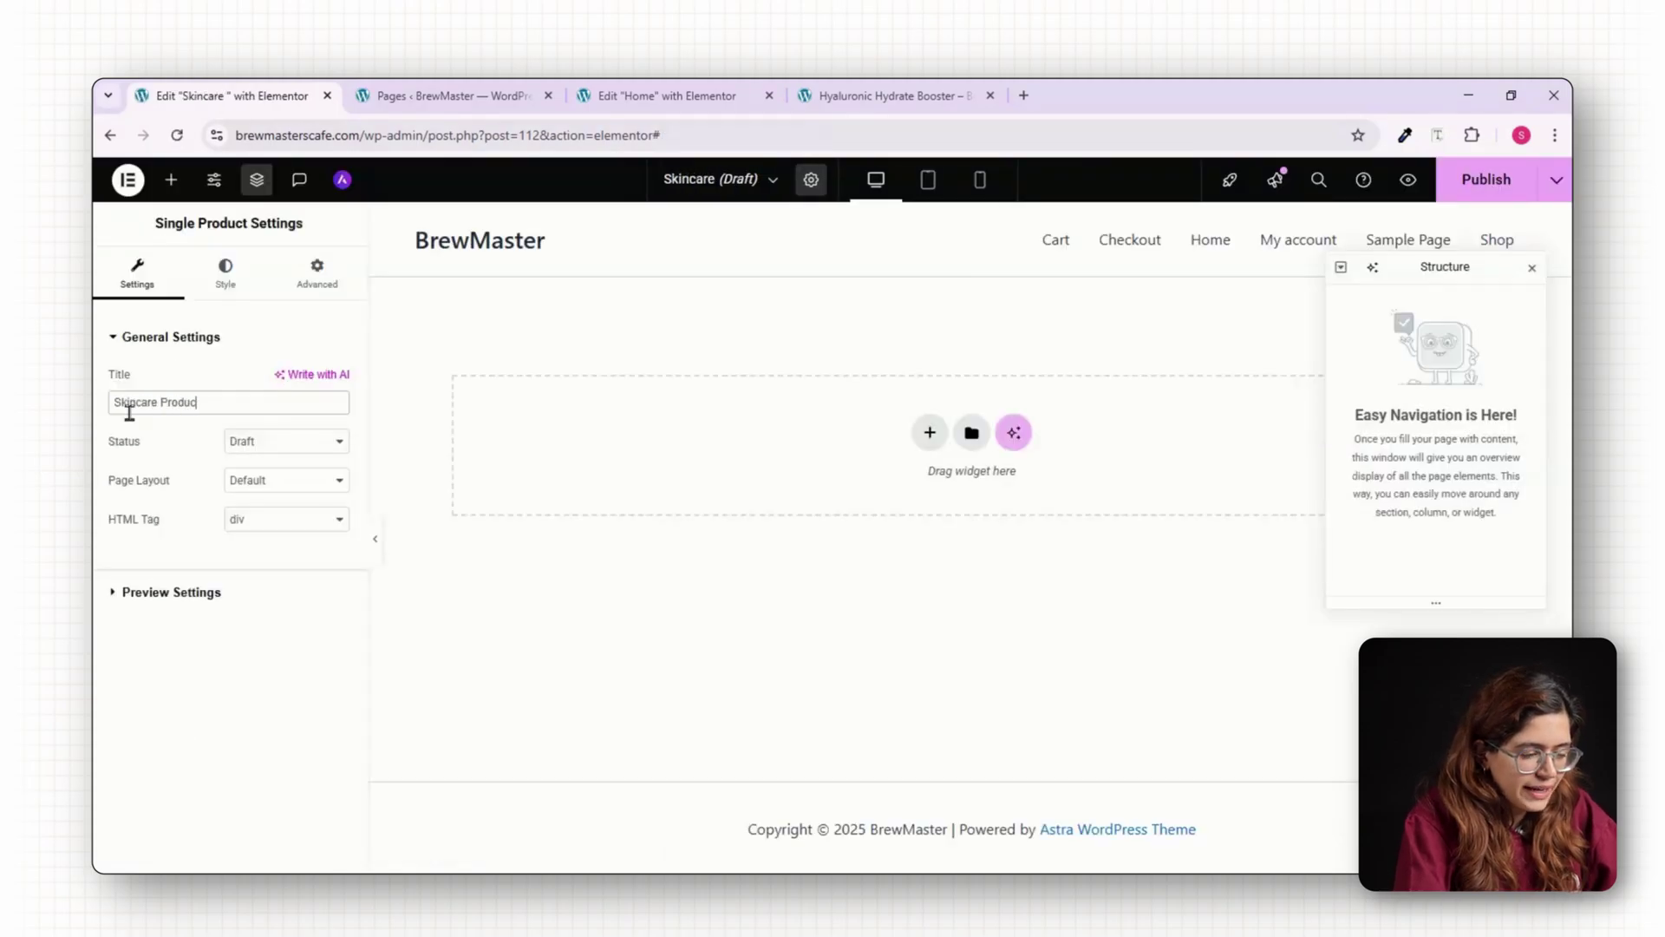
# Add a two-column container to the empty template.
pyautogui.click(929, 433)
pyautogui.click(916, 486)
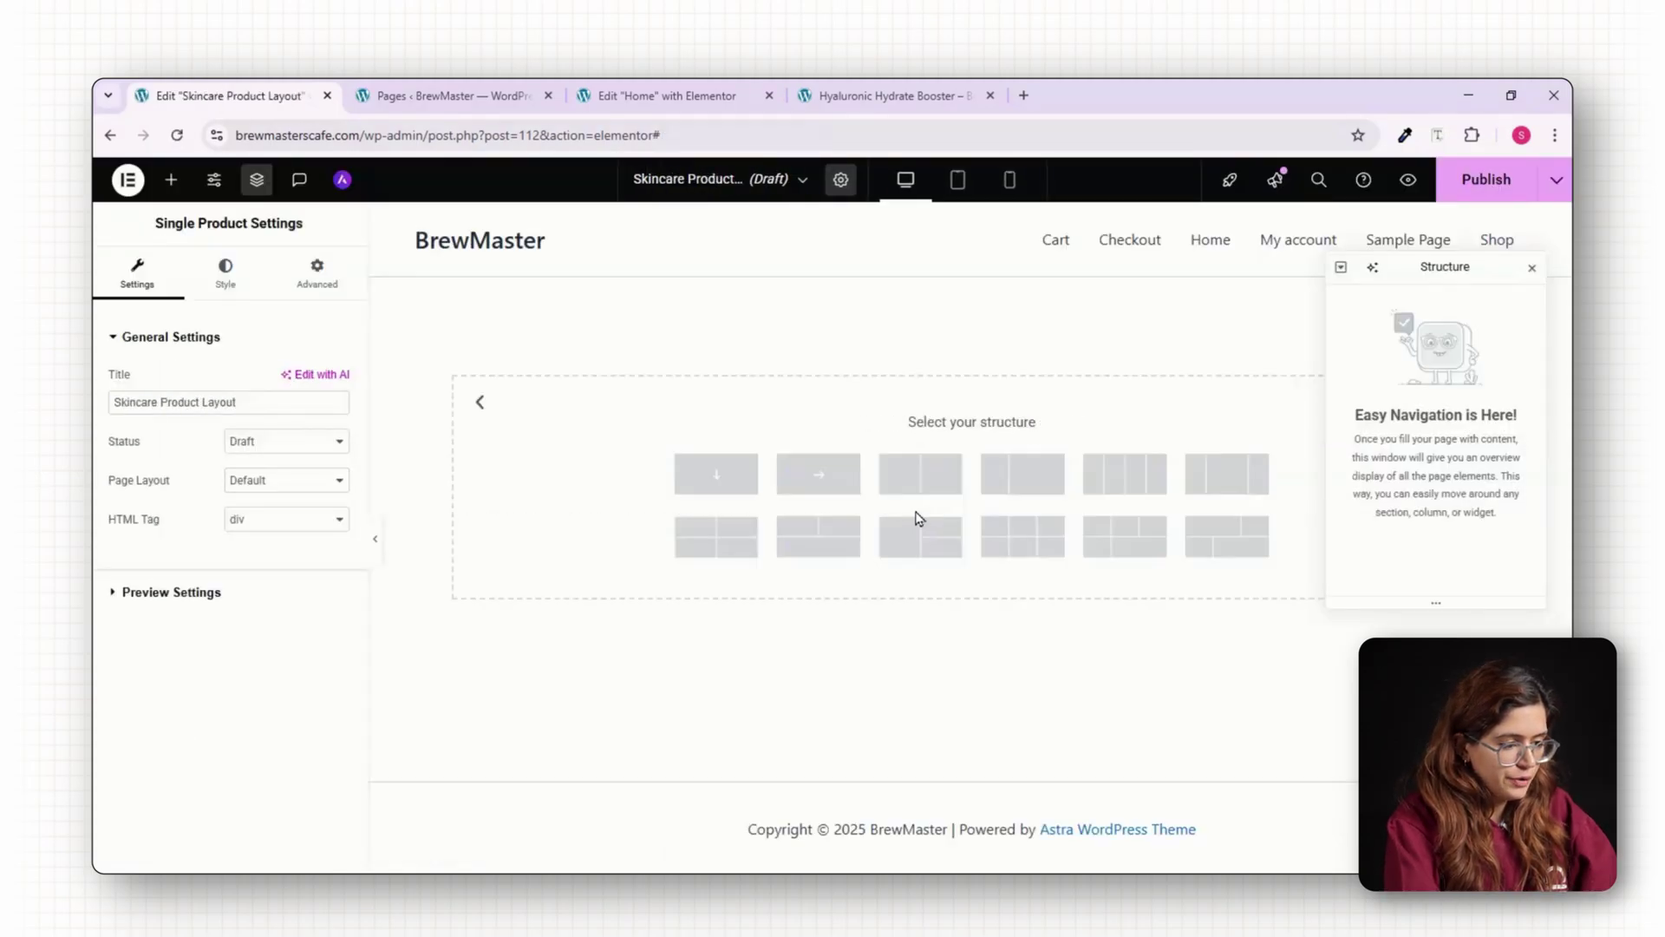
pyautogui.click(920, 476)
# Place the product image left and title, price, rating and short description right.
pyautogui.click(707, 342)
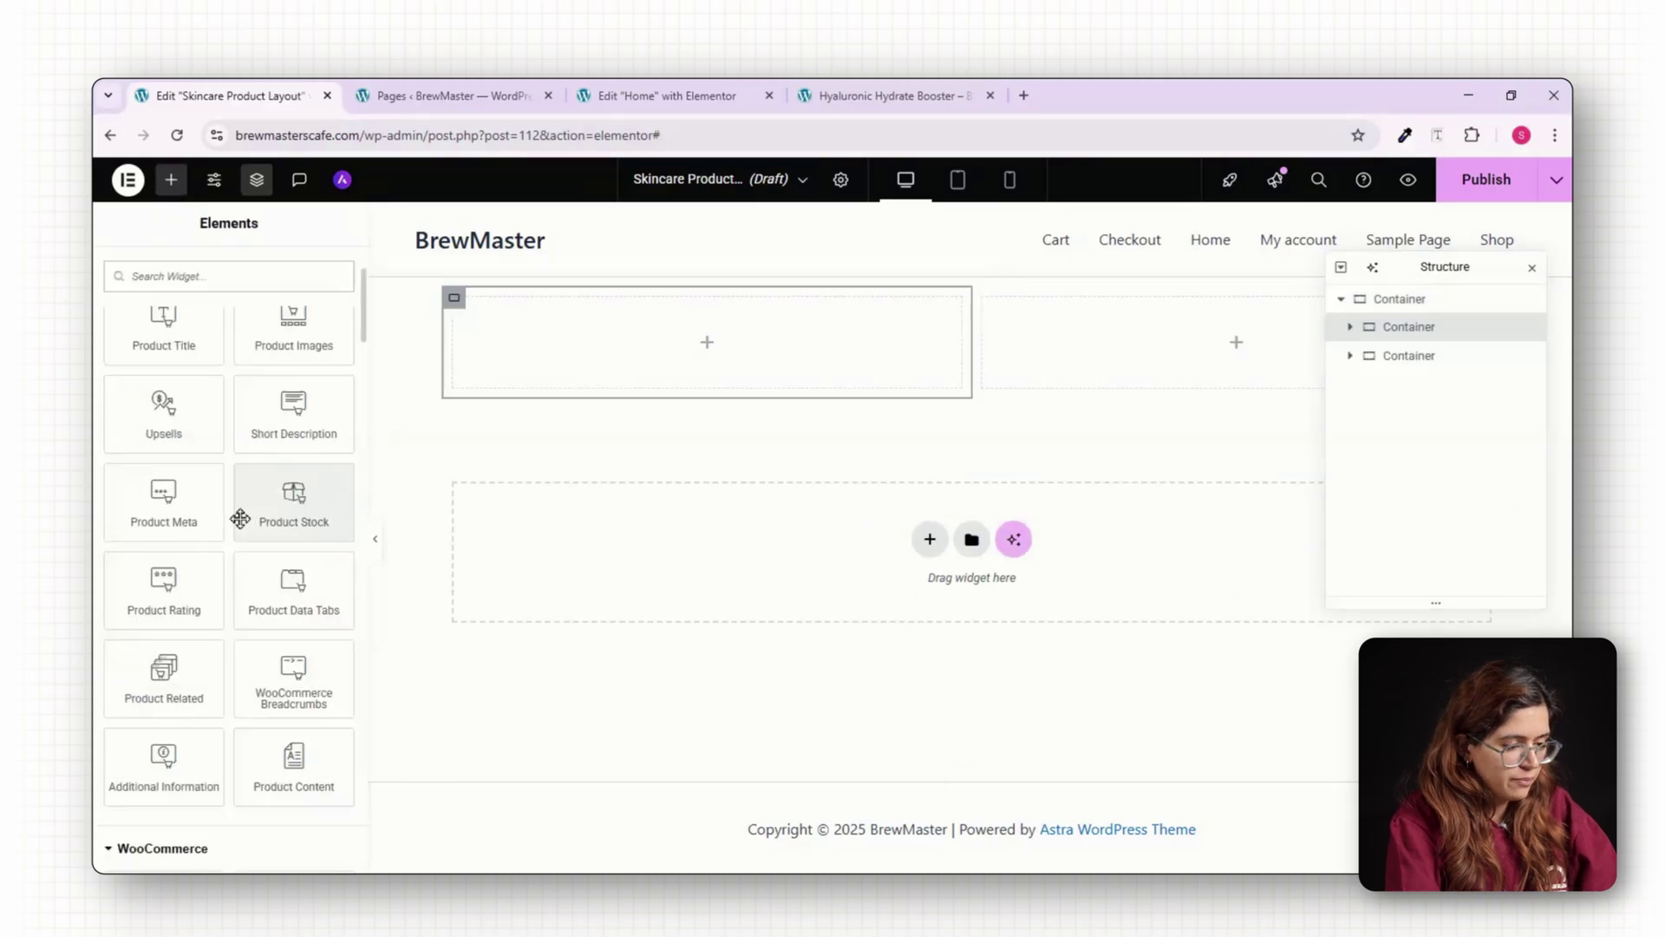
pyautogui.click(286, 335)
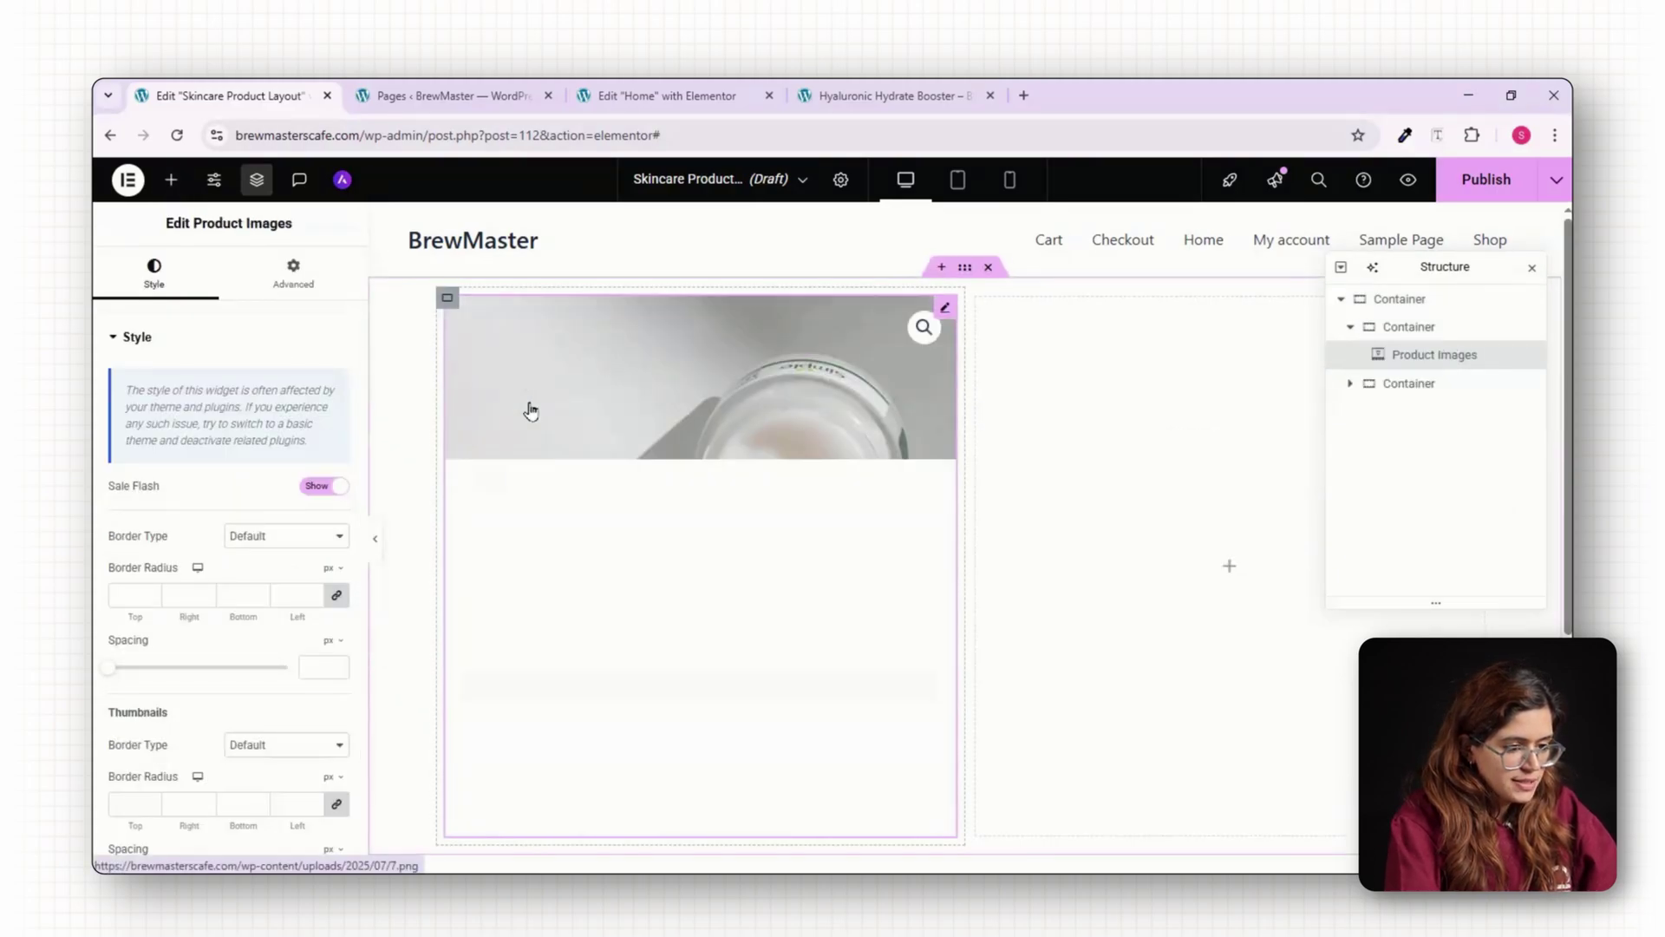
pyautogui.scroll(-1, 1013, 550)
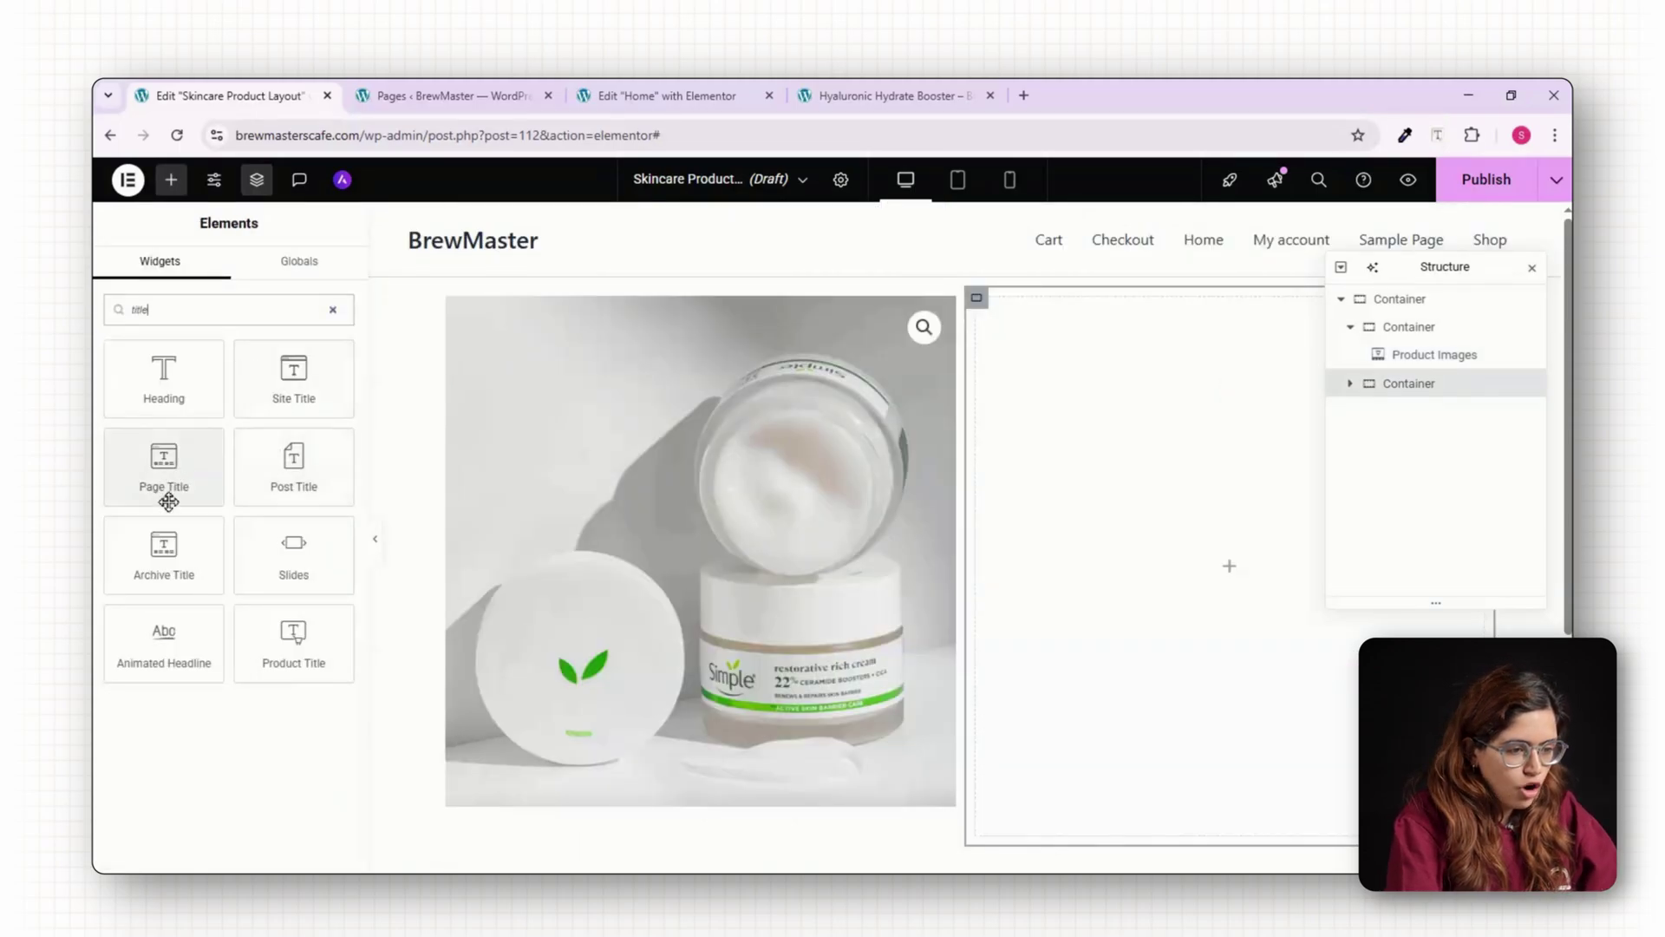
pyautogui.moveTo(167, 495); pyautogui.dragTo(1093, 562)
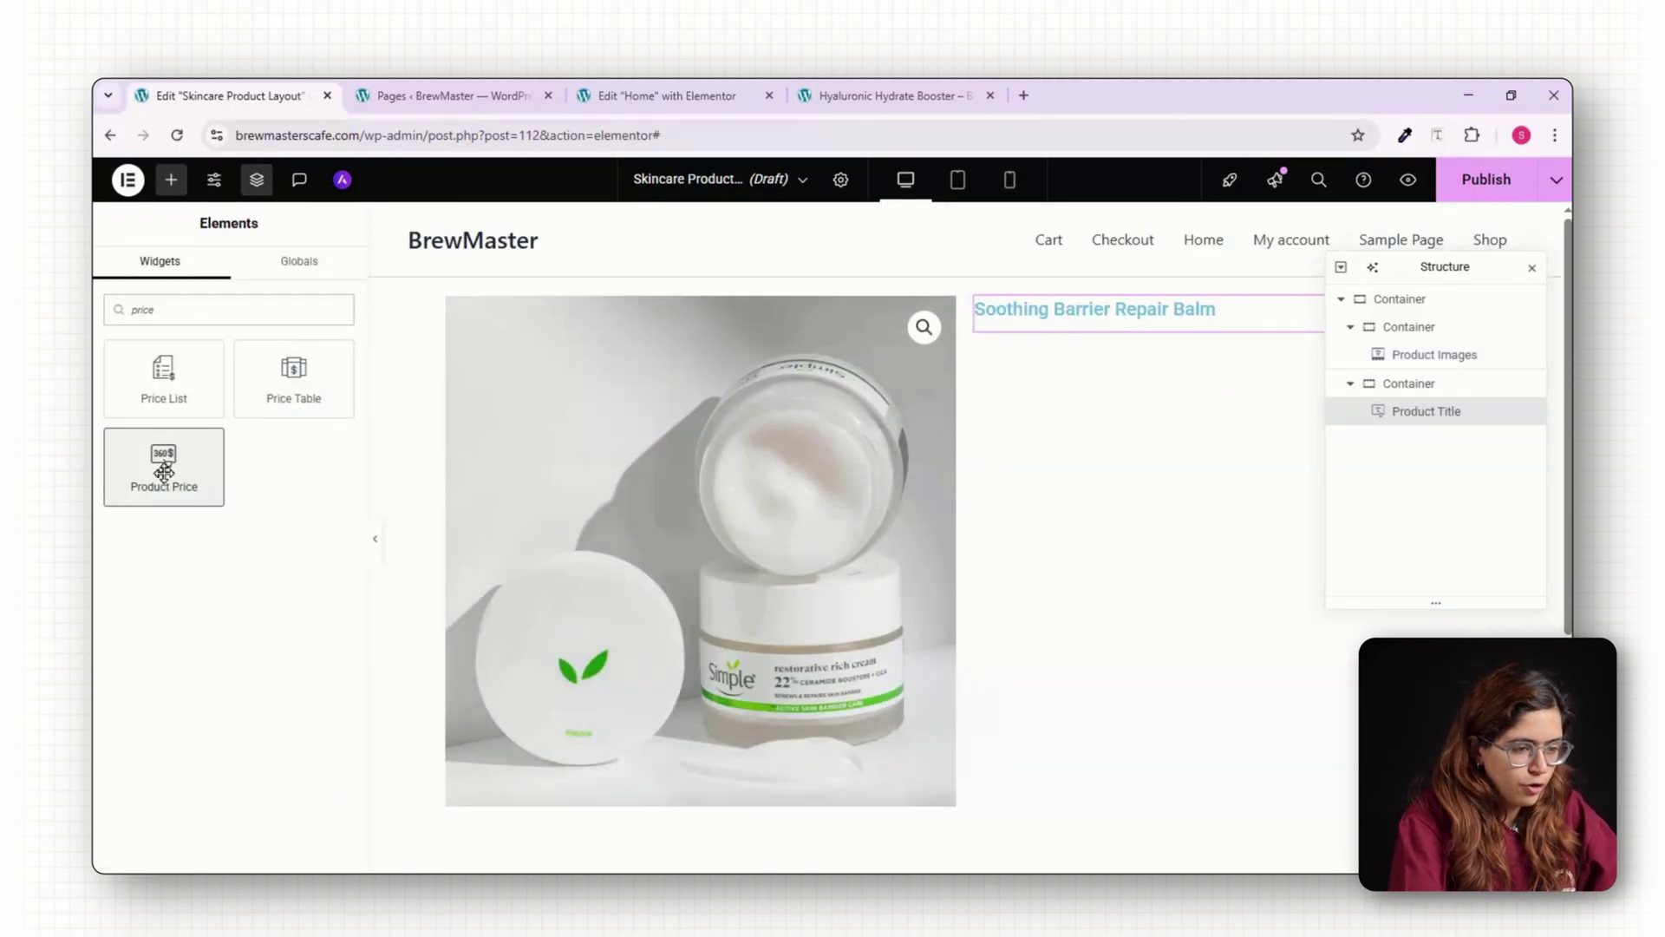
pyautogui.click(161, 467)
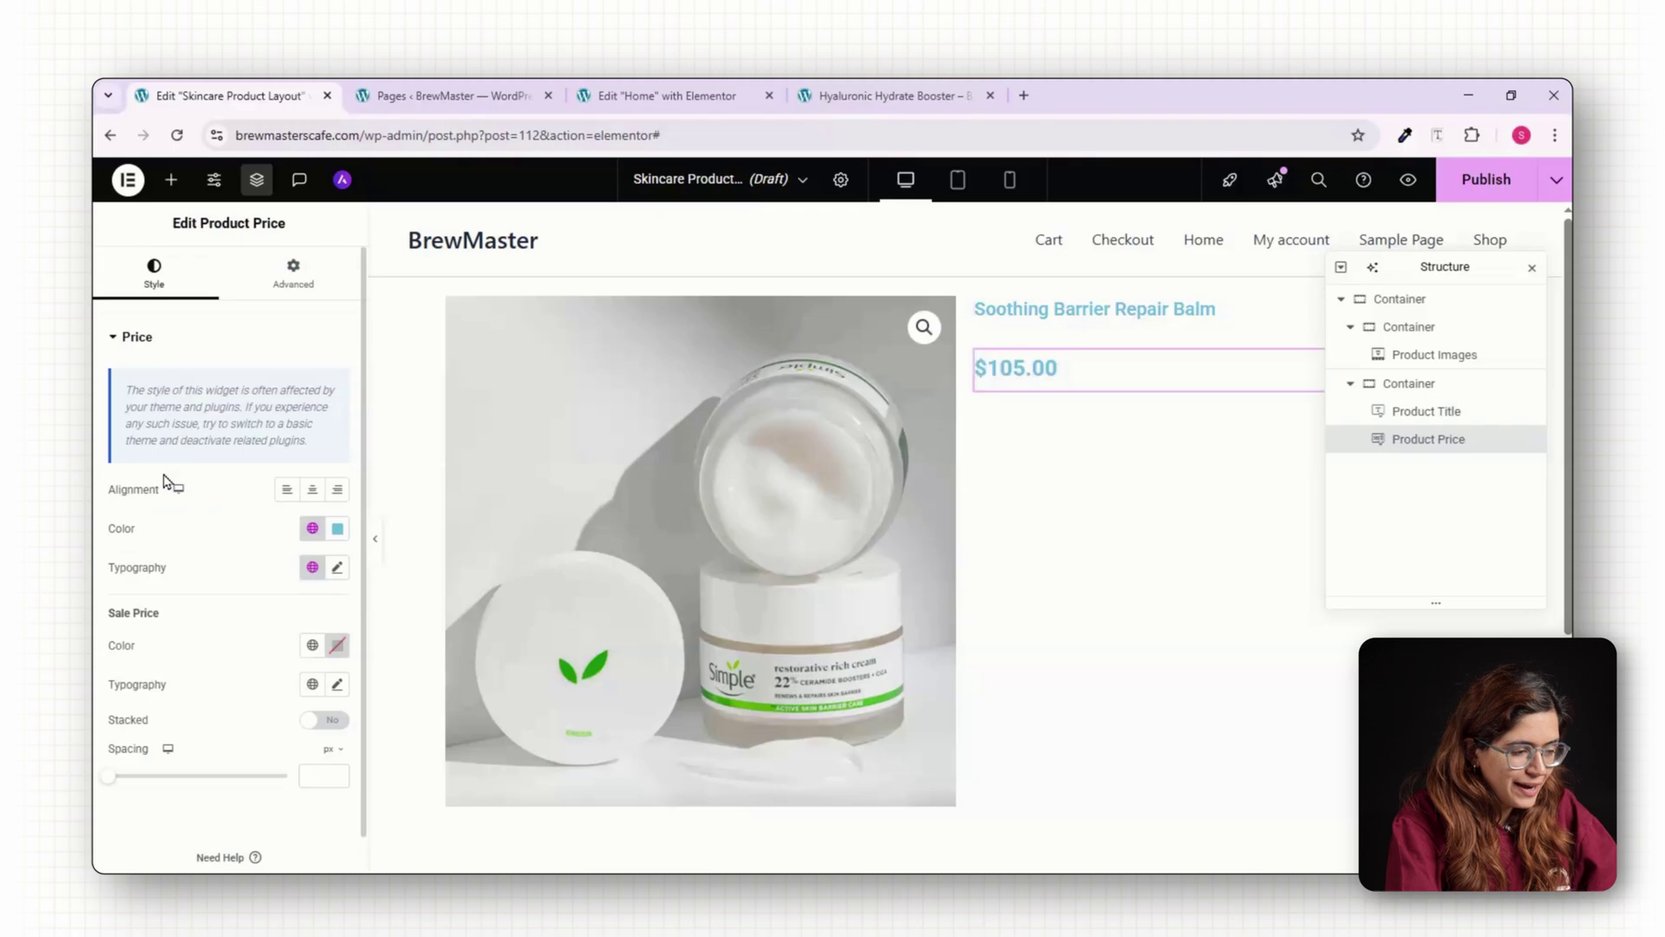
pyautogui.click(184, 477)
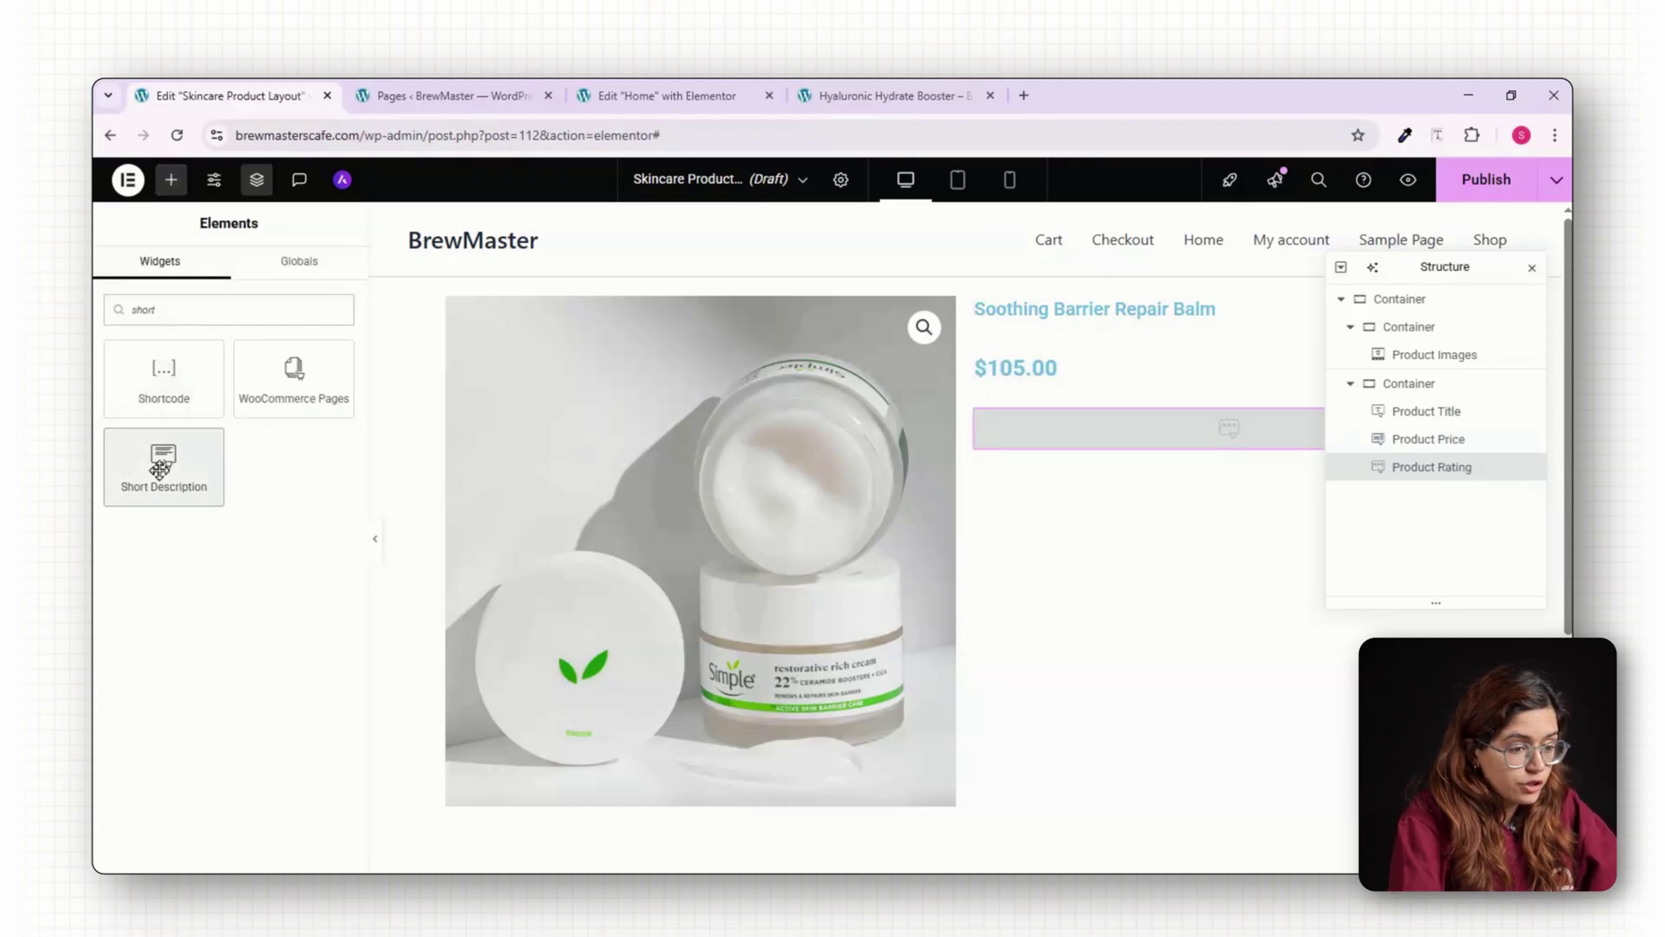
pyautogui.click(161, 469)
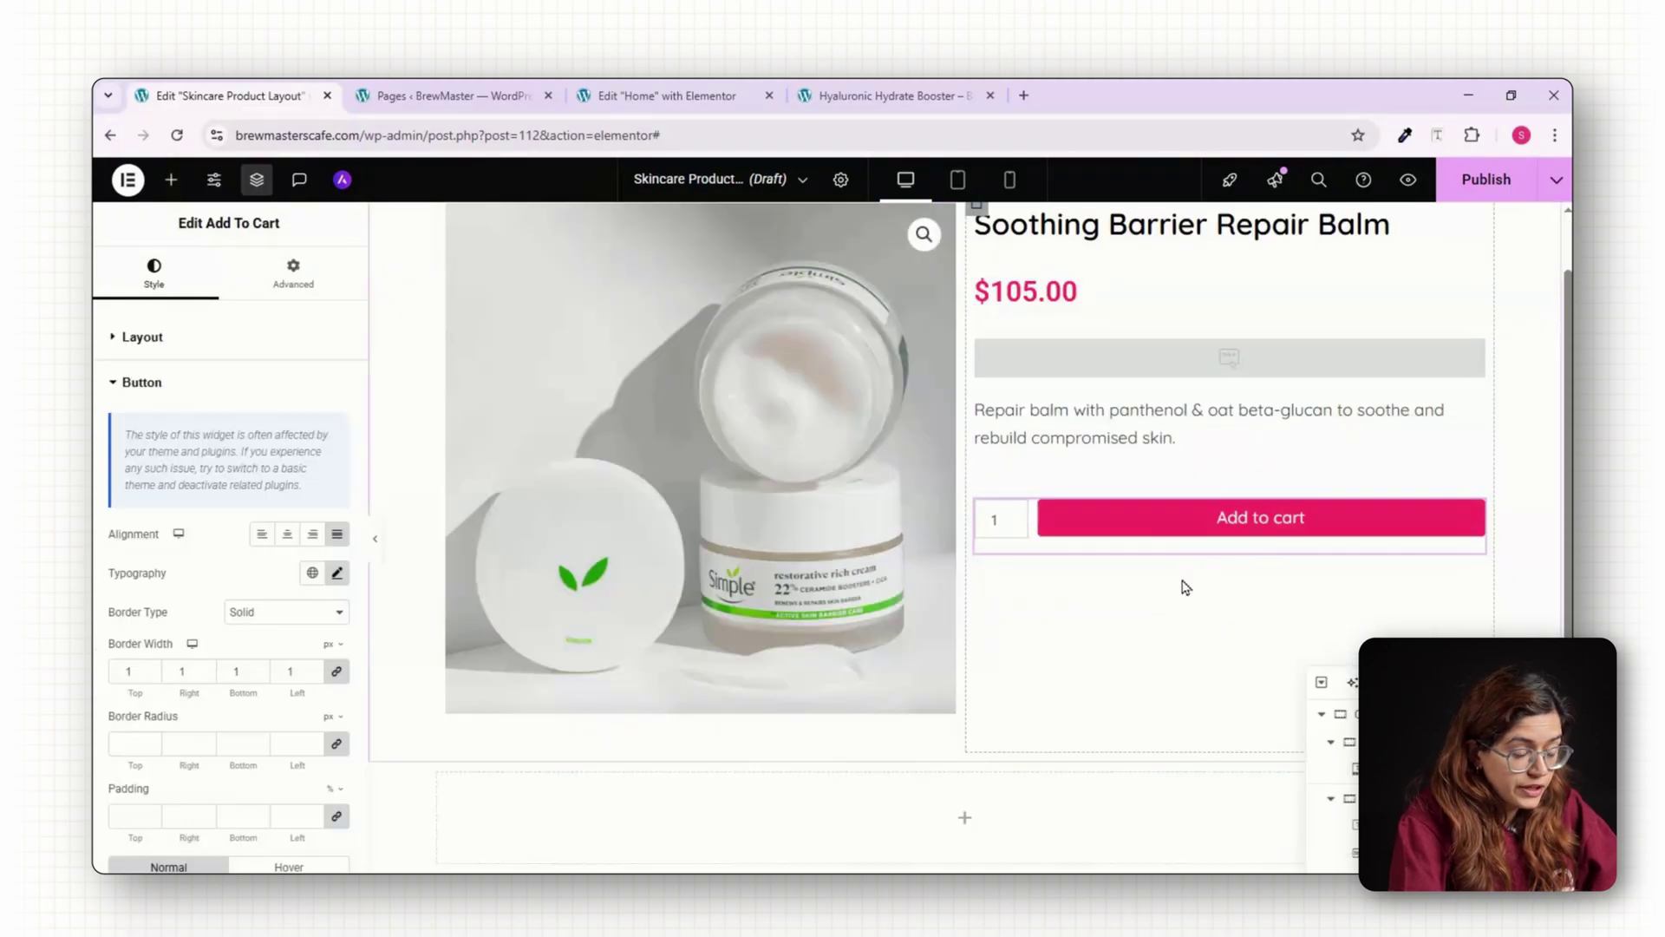
# Add the Product Meta widget to show categories below the add-to-cart button.
pyautogui.scroll(-3, 1082, 697)
pyautogui.scroll(4, 1079, 694)
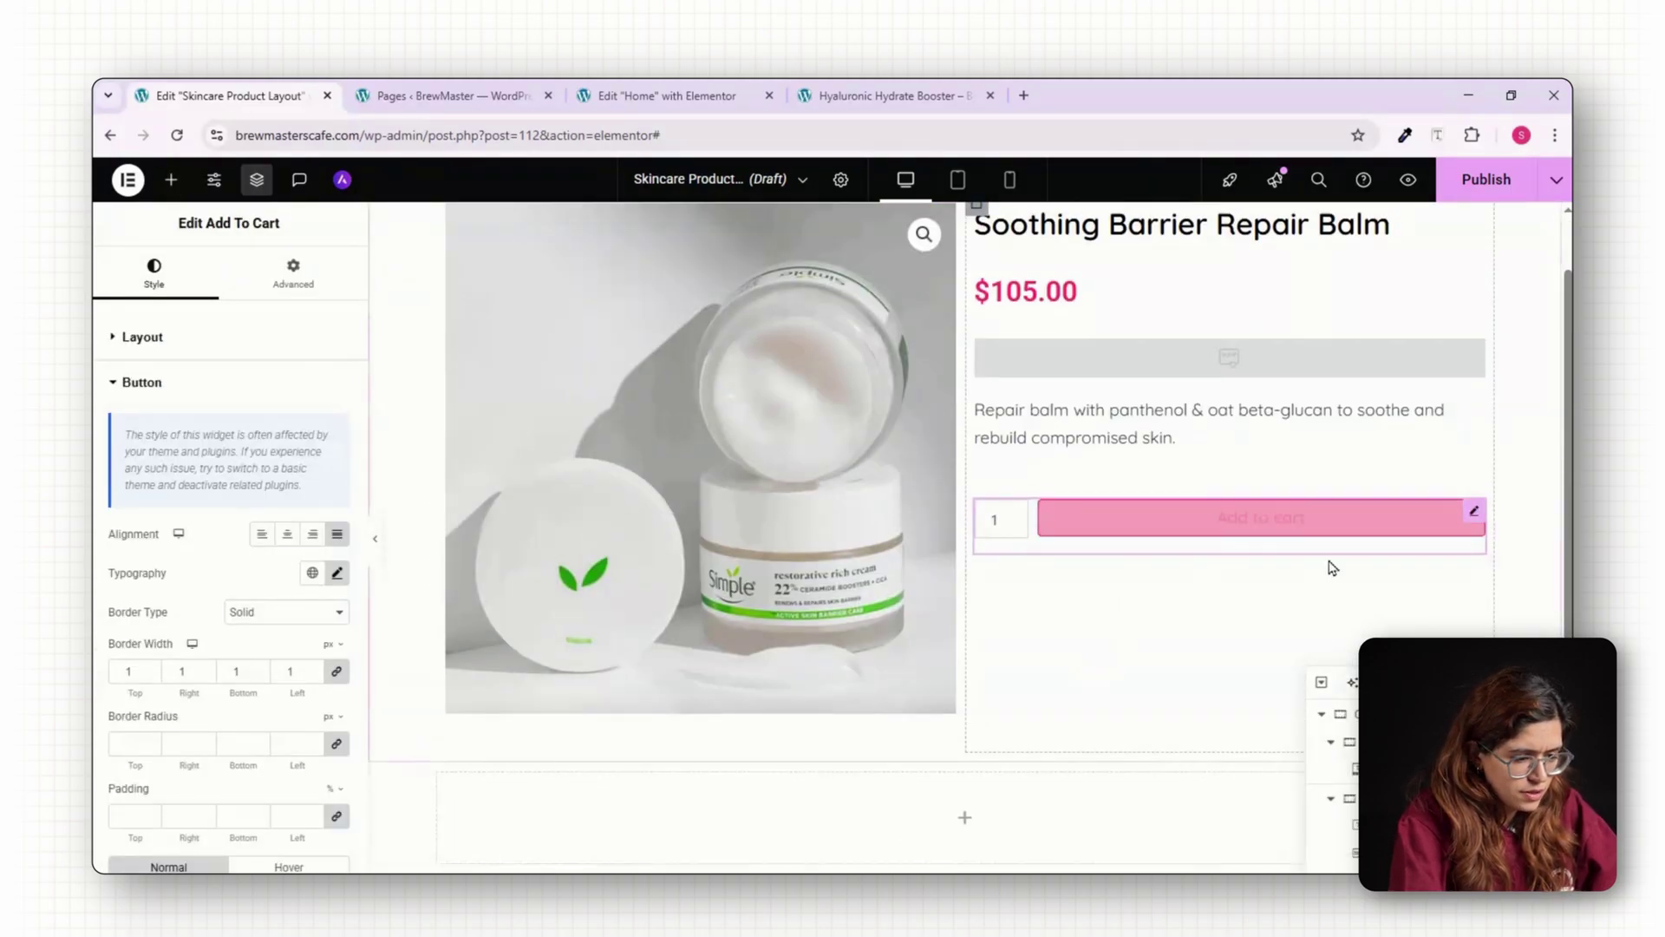
pyautogui.click(171, 180)
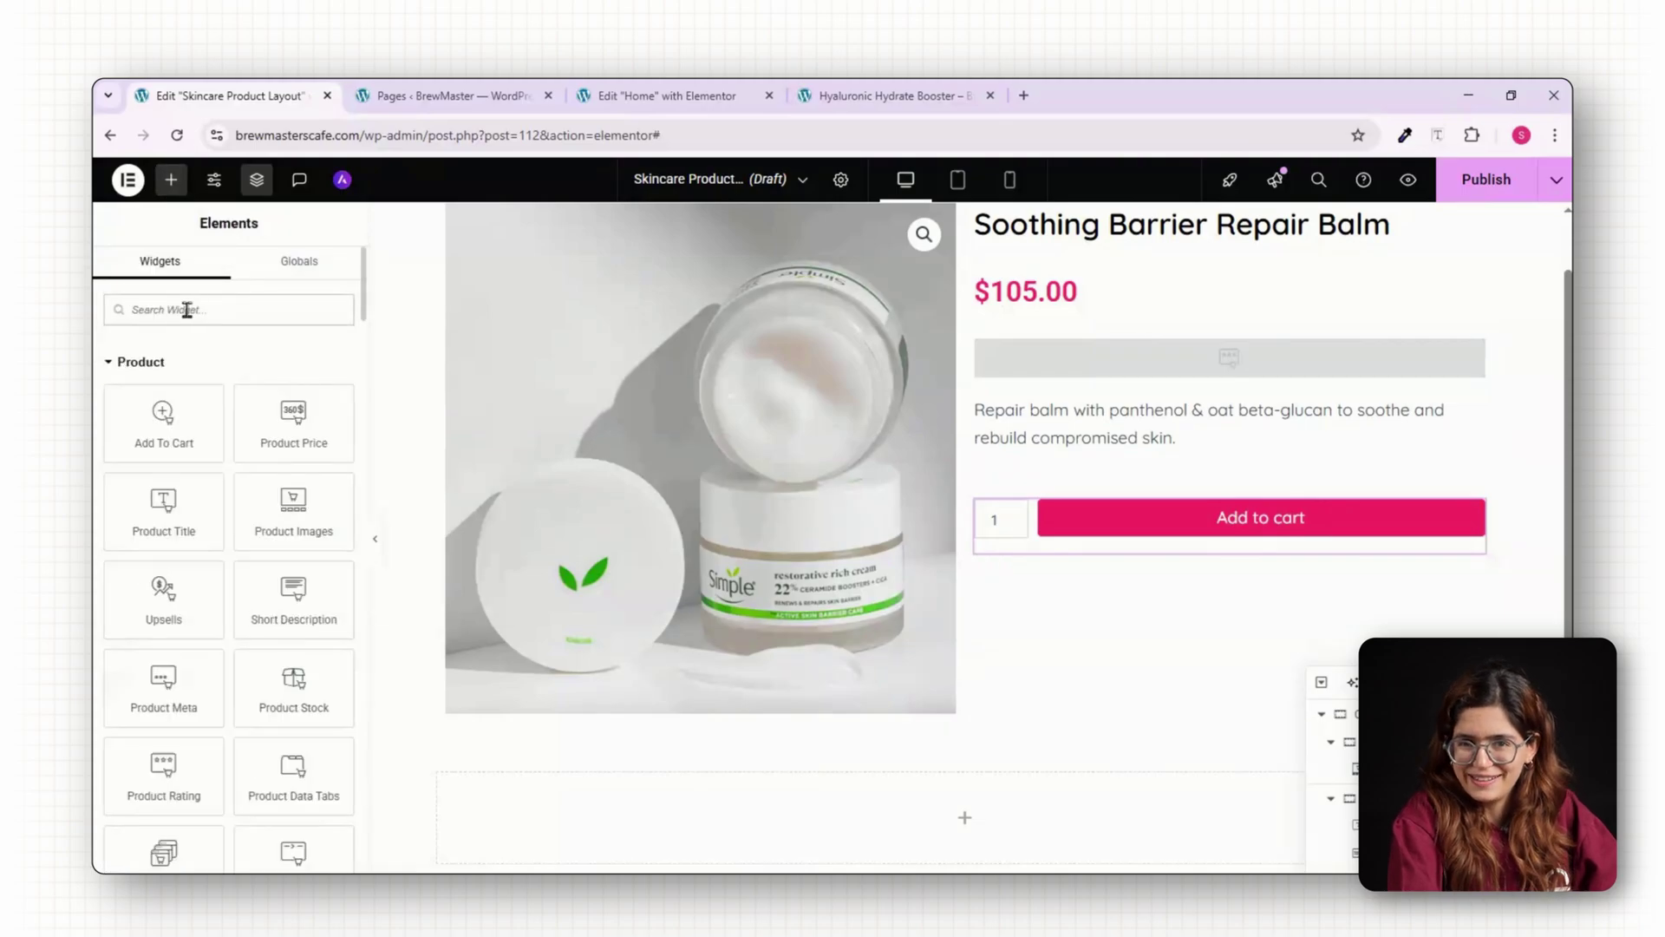
pyautogui.write('meta')
pyautogui.click(160, 373)
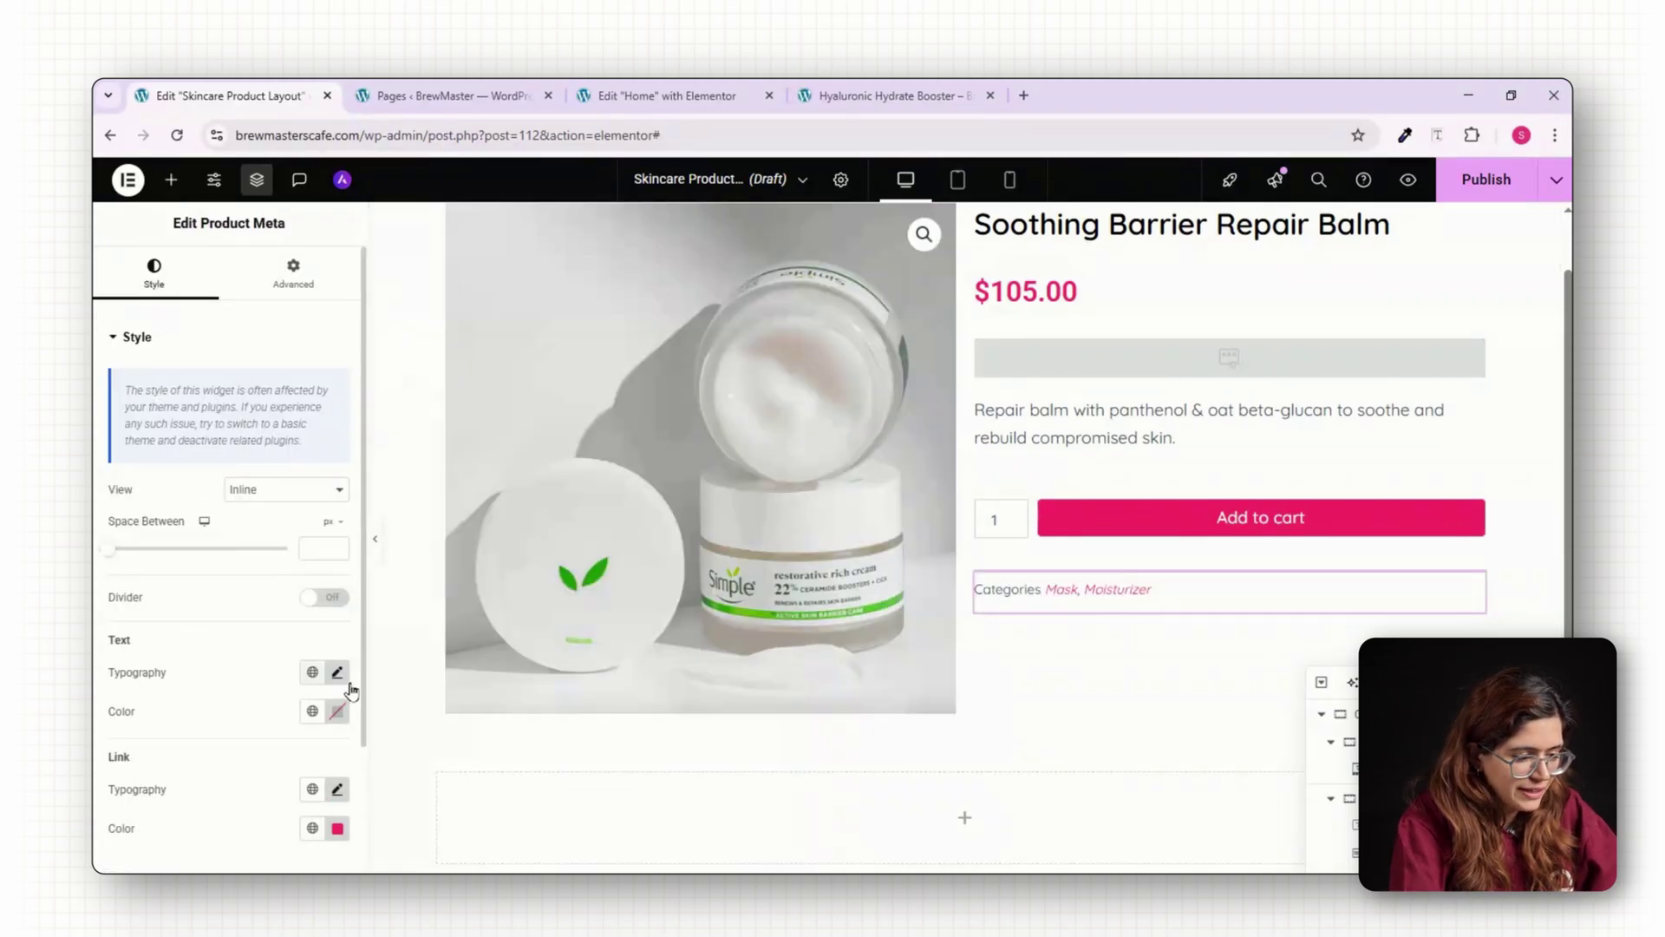
pyautogui.scroll(-4, 1083, 652)
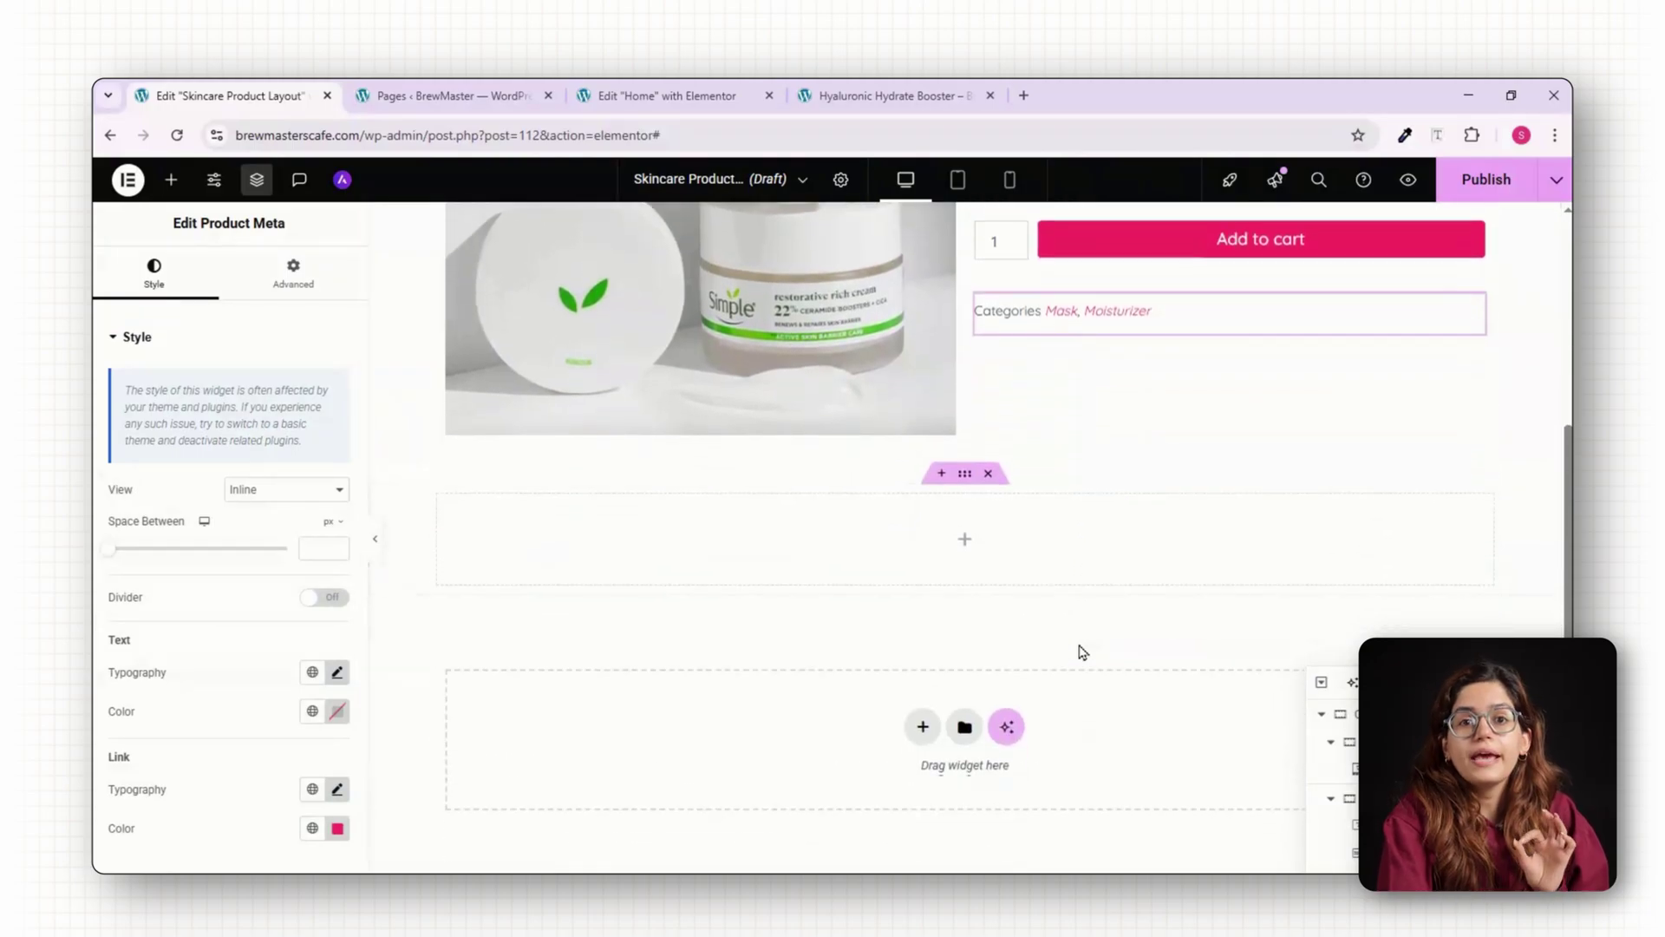
# Replace the empty section with a boxed one-column container holding a Description/Reviews accordion.
pyautogui.click(988, 473)
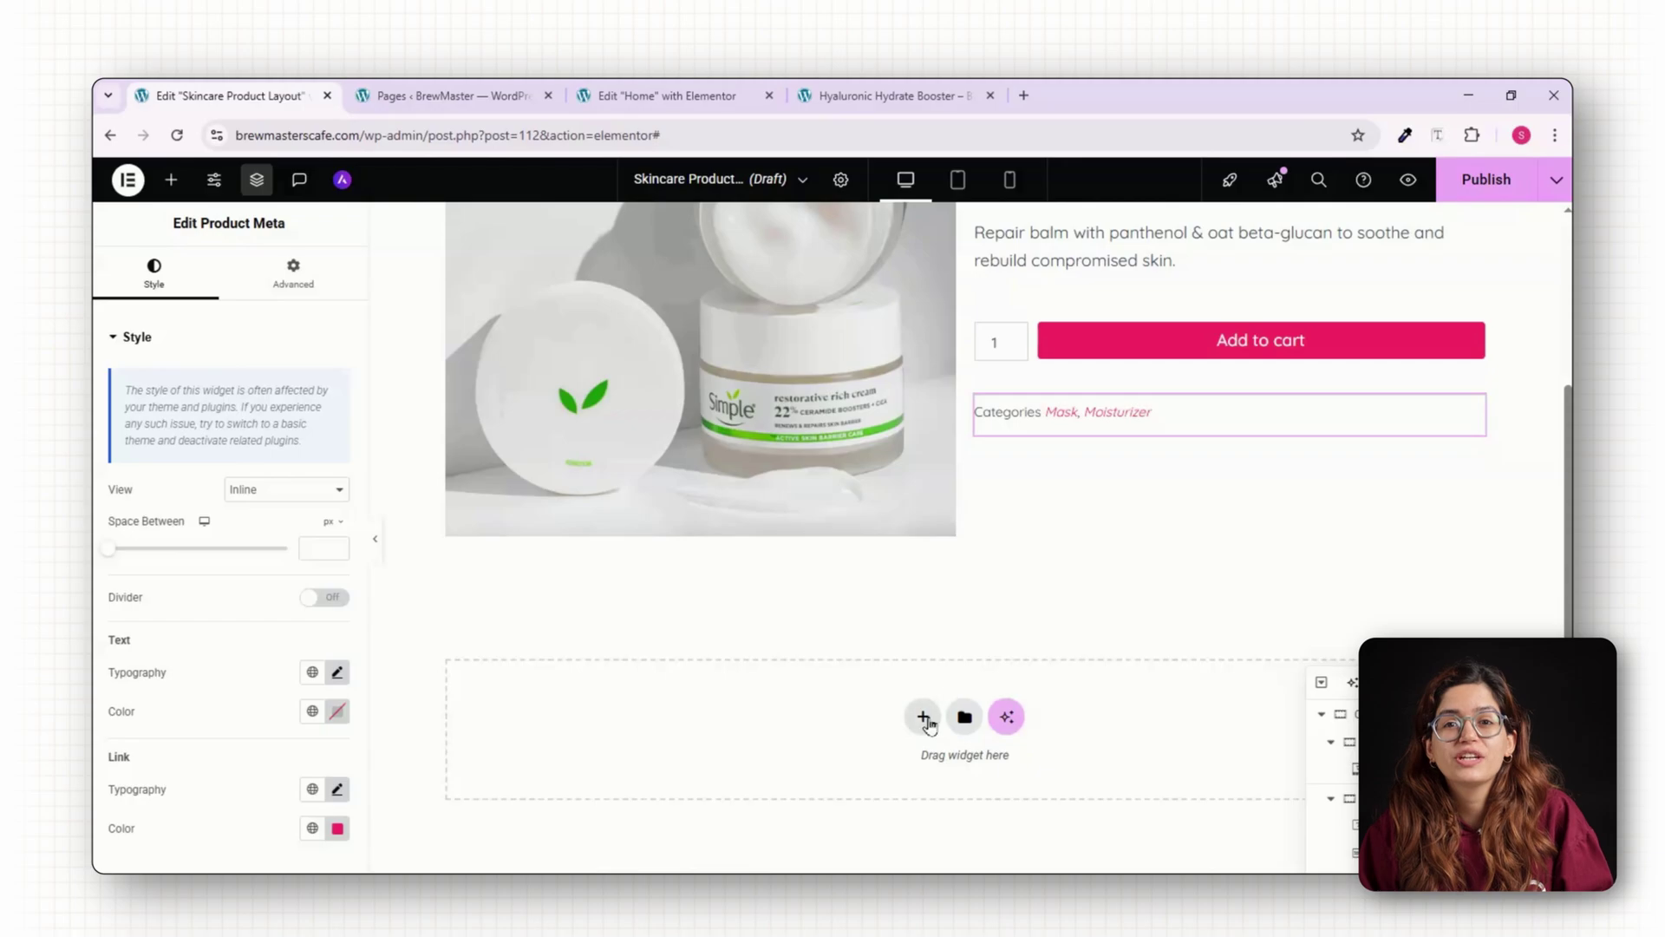
pyautogui.click(925, 718)
pyautogui.click(870, 781)
pyautogui.click(710, 761)
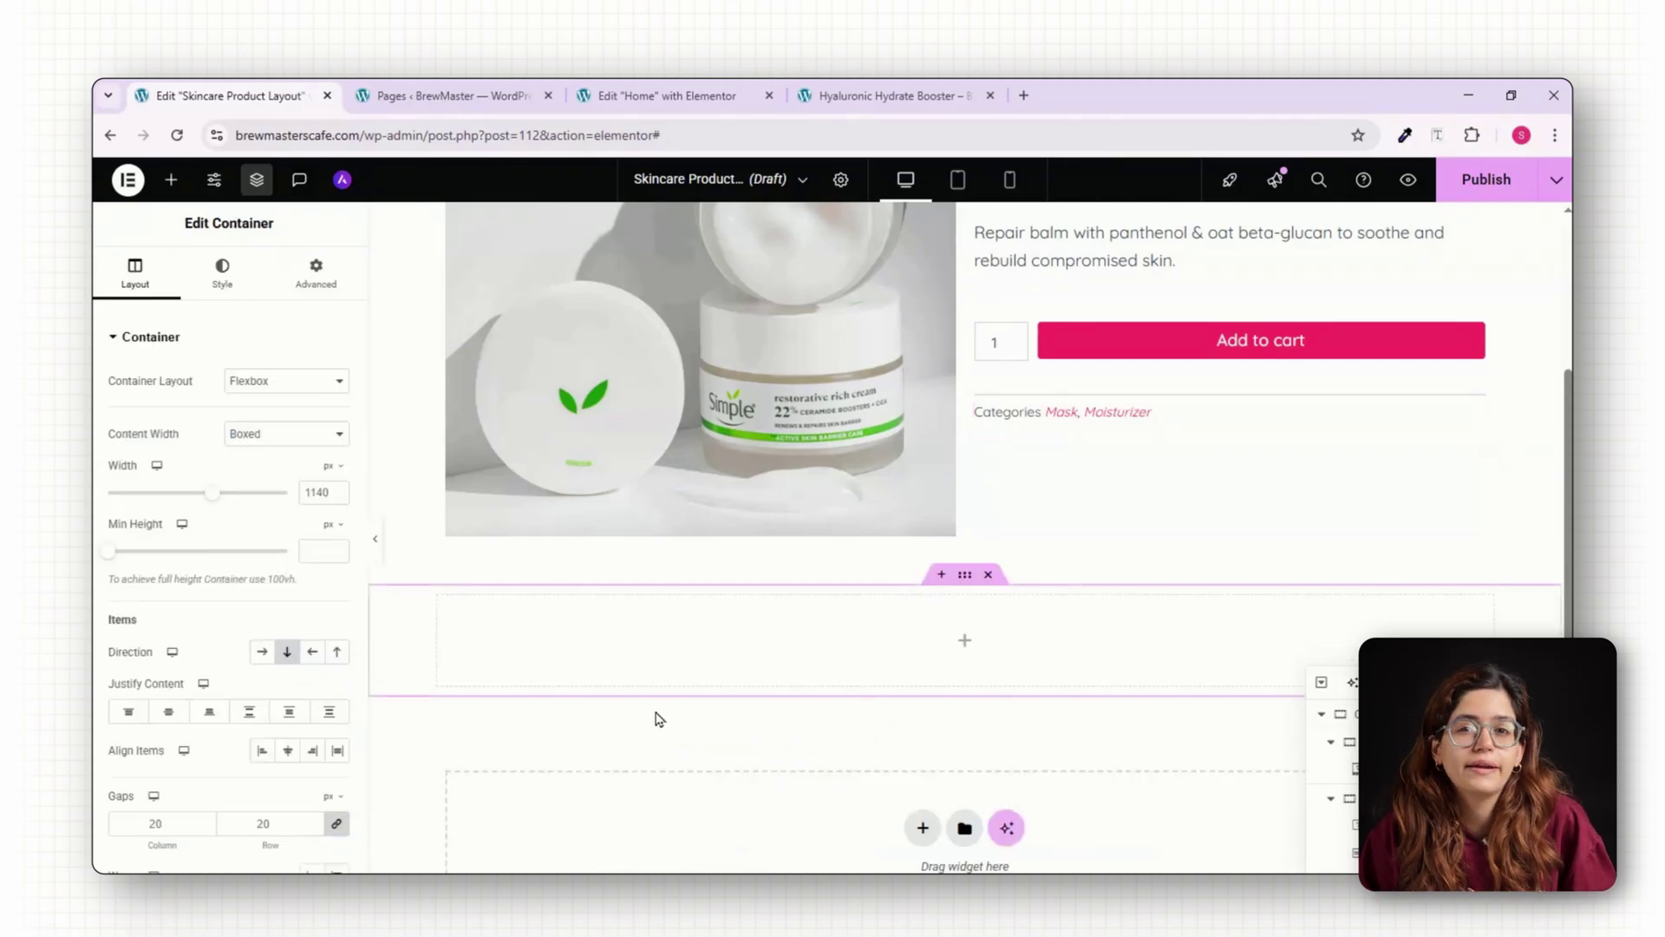
pyautogui.click(171, 180)
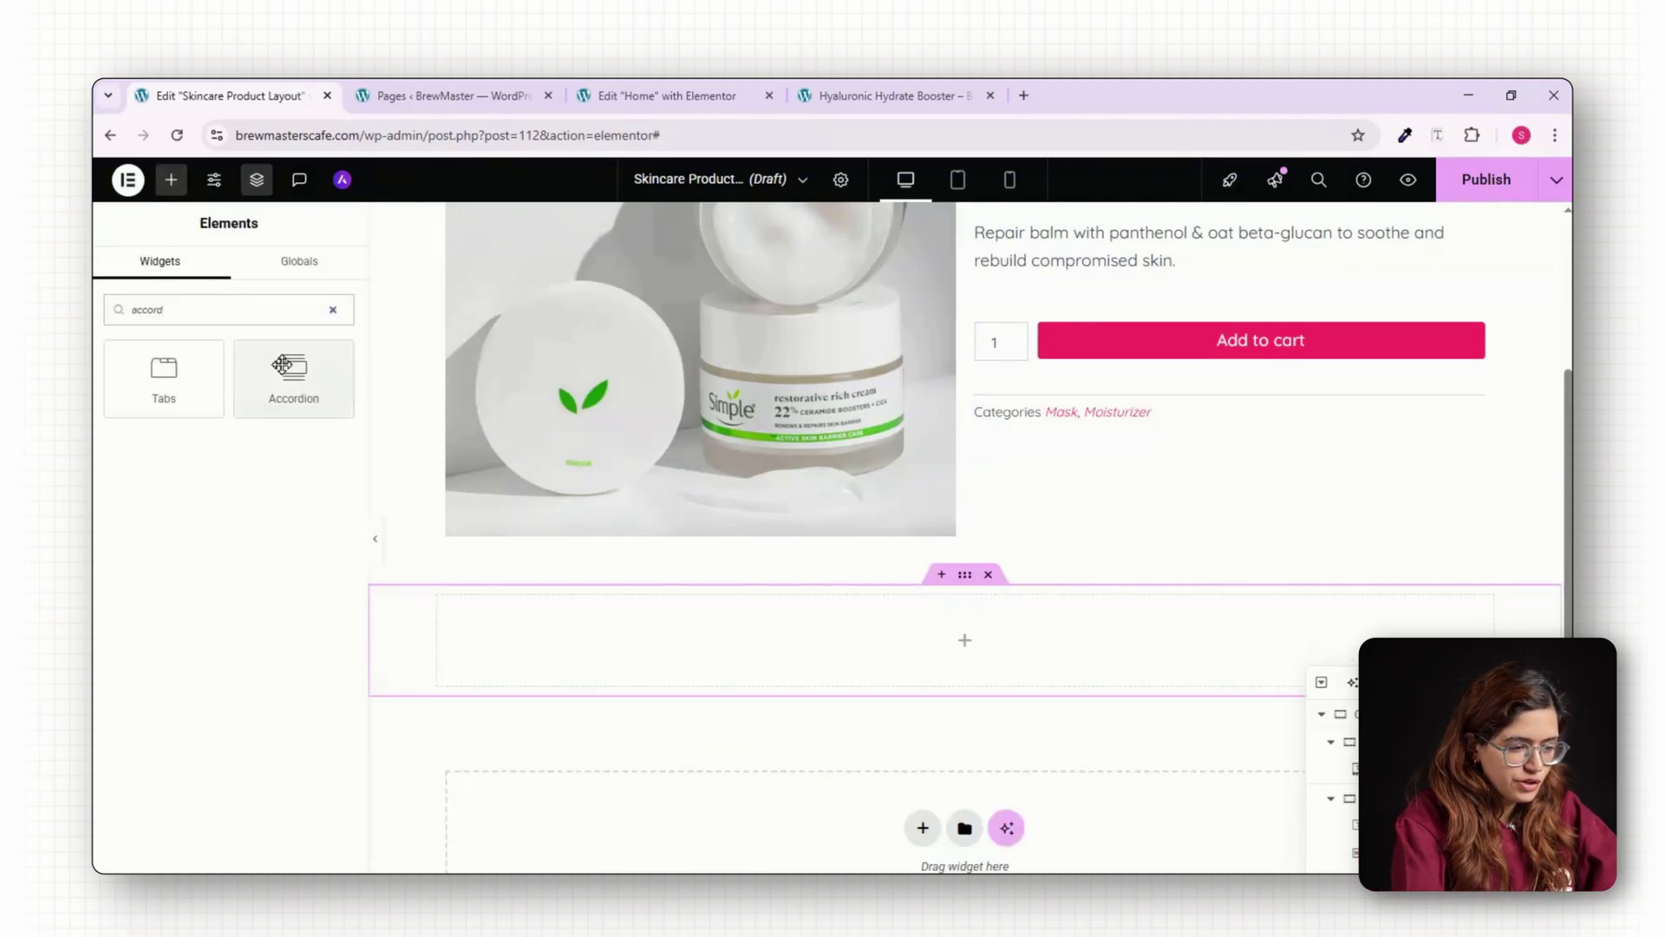
pyautogui.moveTo(282, 365); pyautogui.dragTo(451, 624)
pyautogui.click(460, 462)
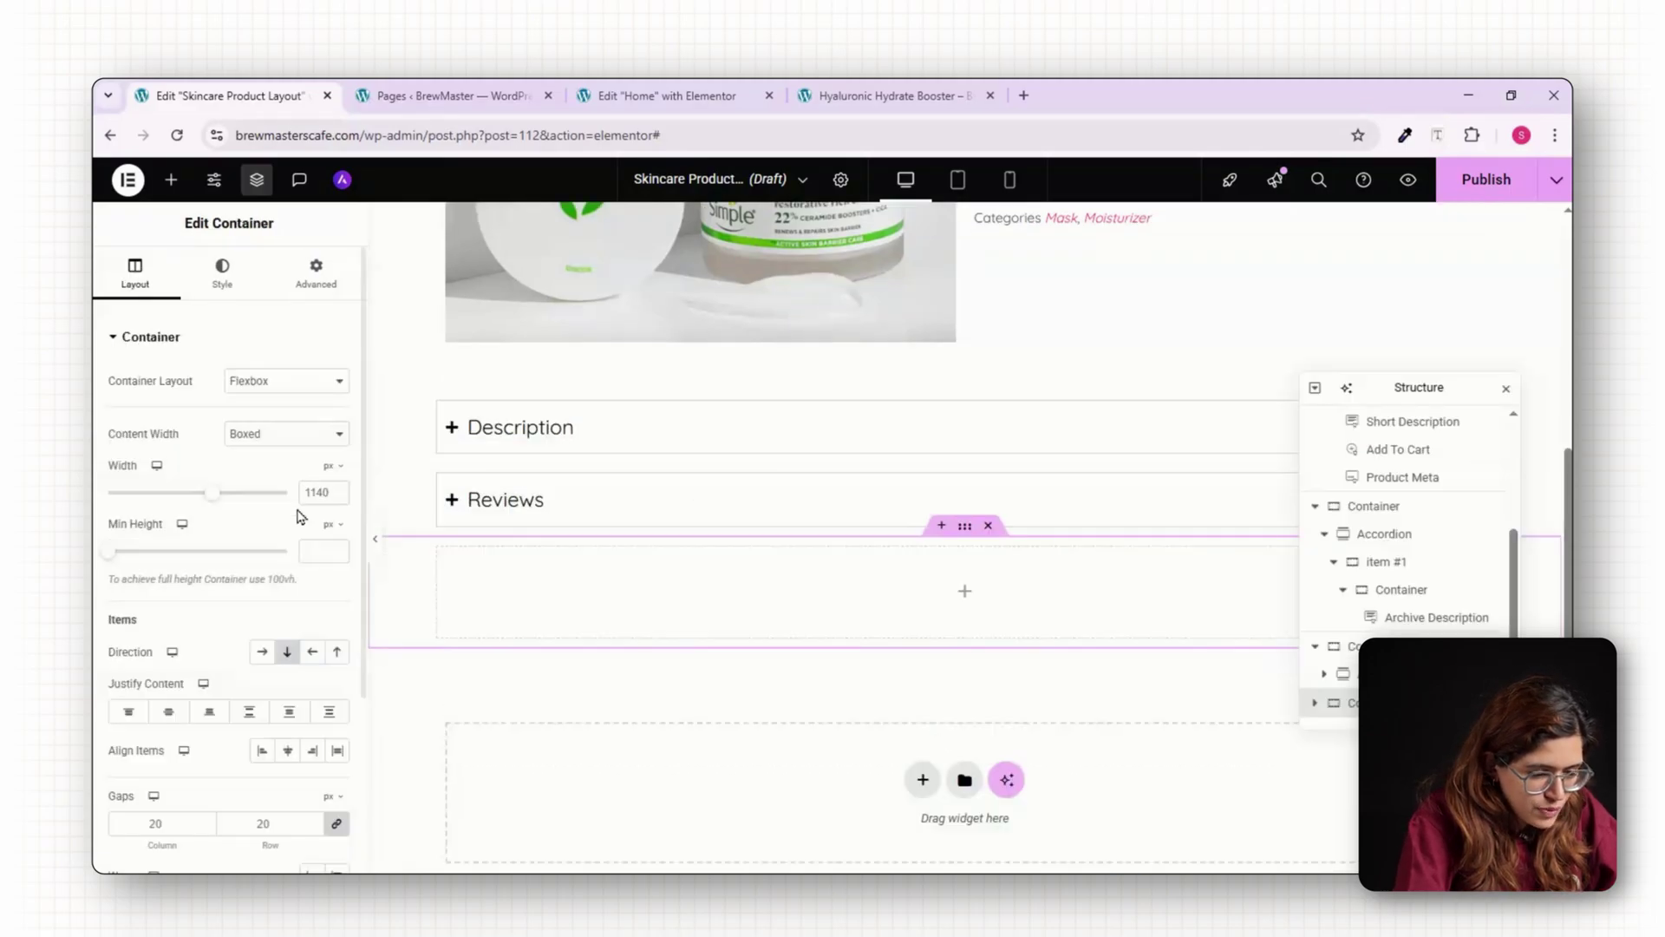
pyautogui.click(292, 444)
pyautogui.click(280, 476)
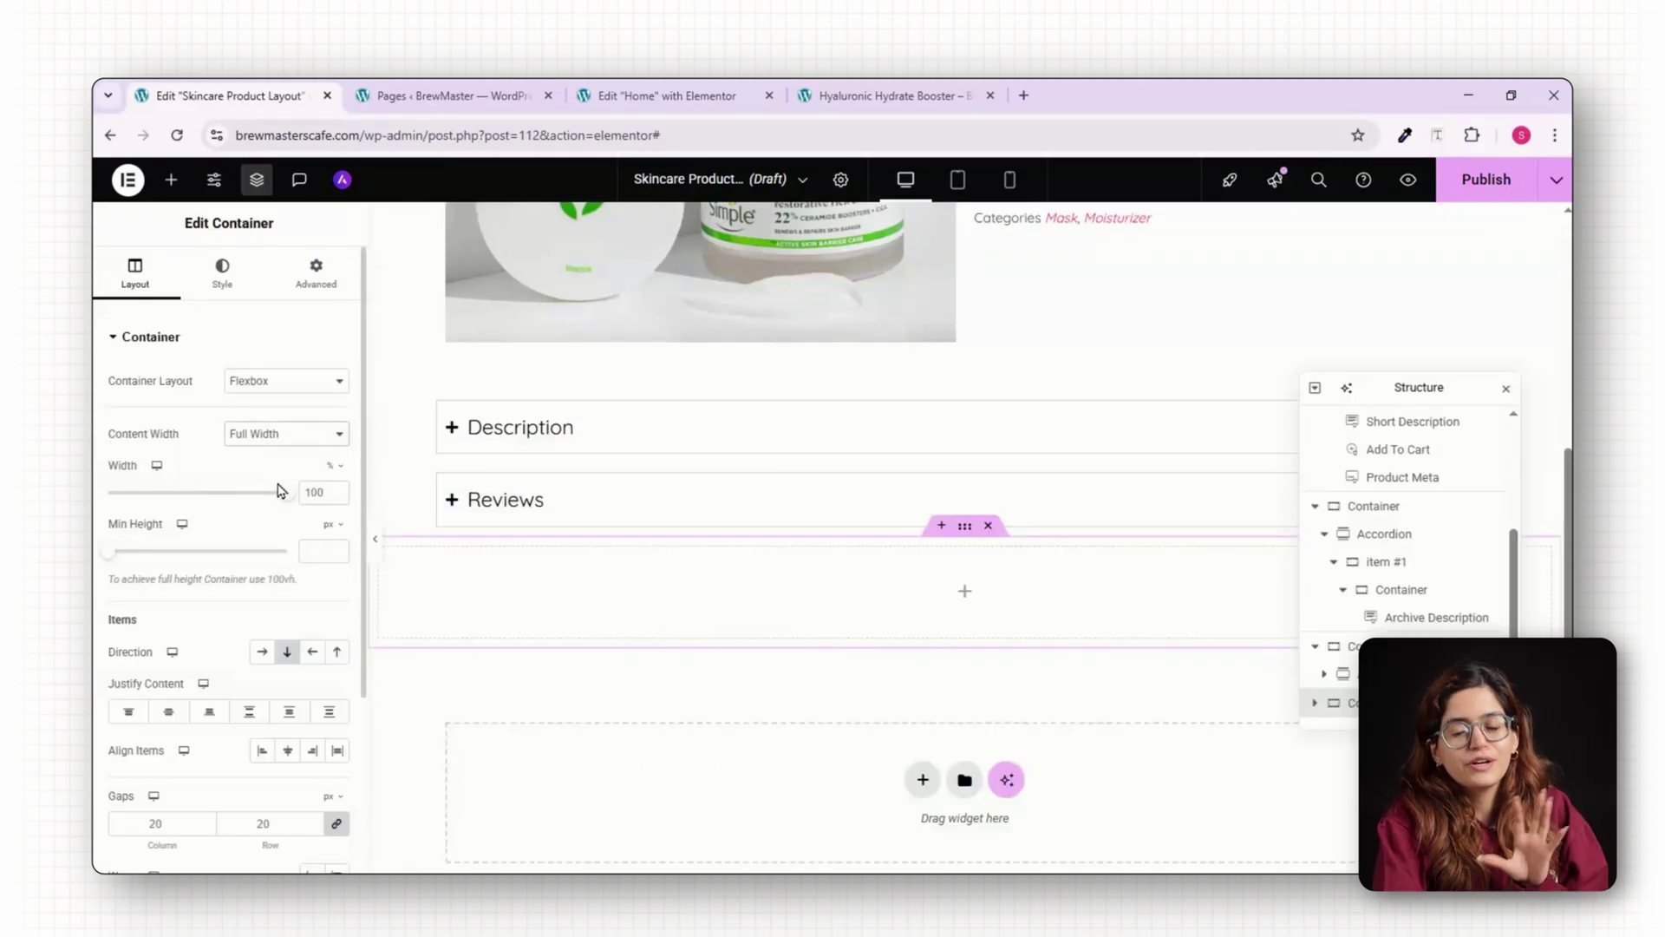
pyautogui.click(310, 438)
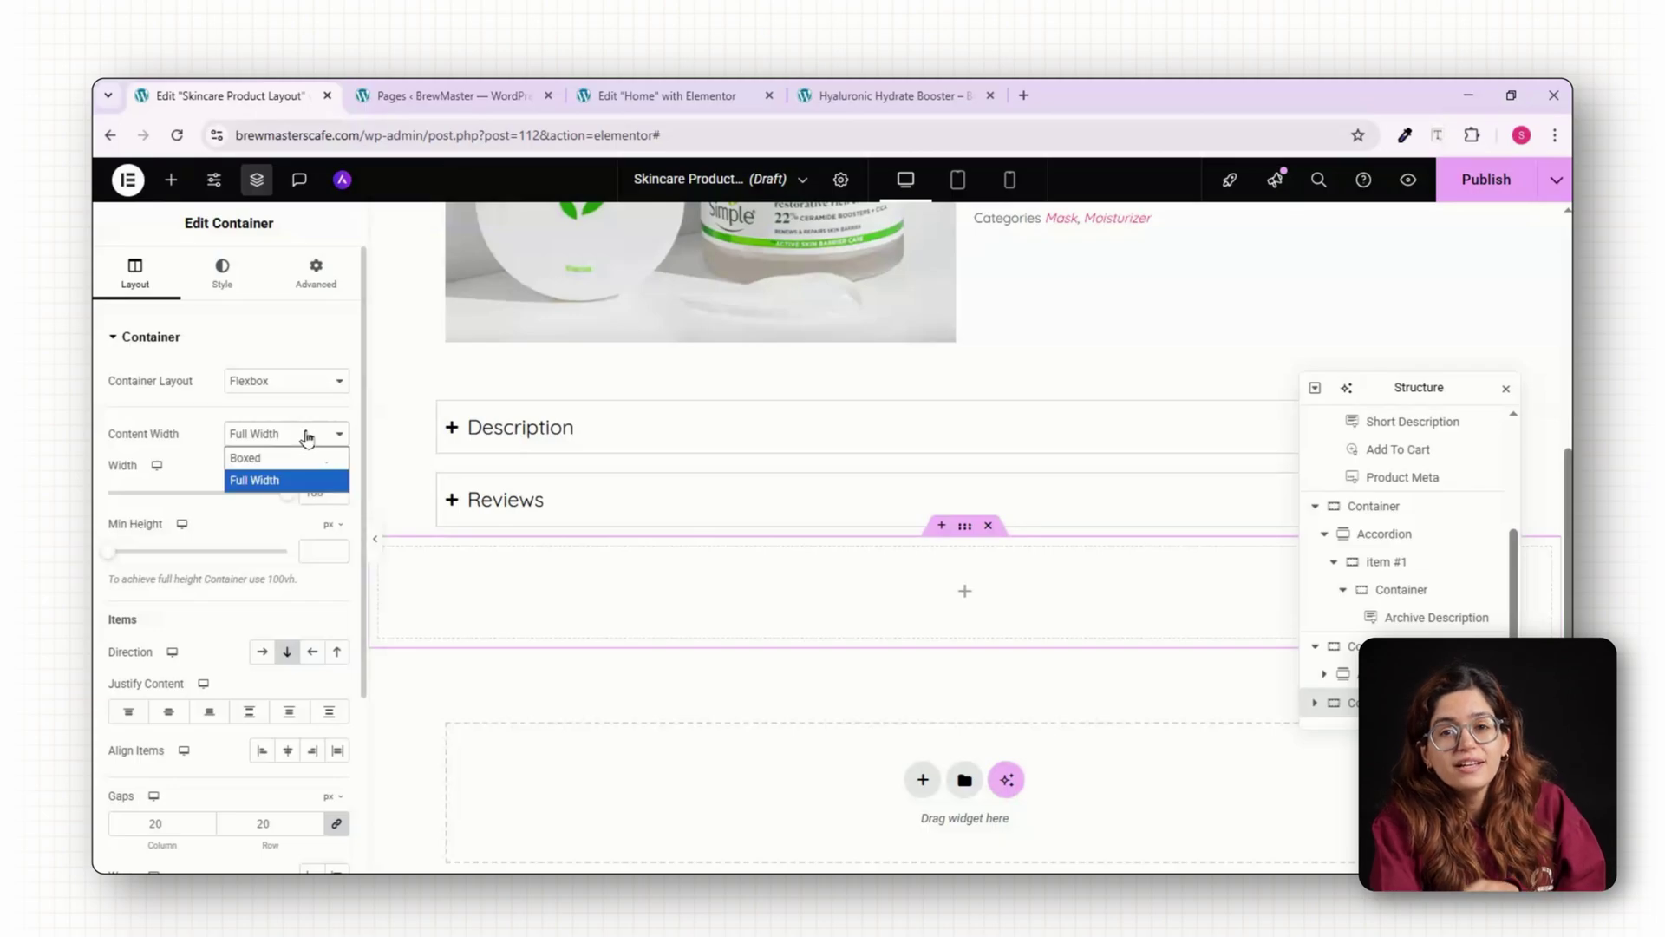
pyautogui.click(276, 459)
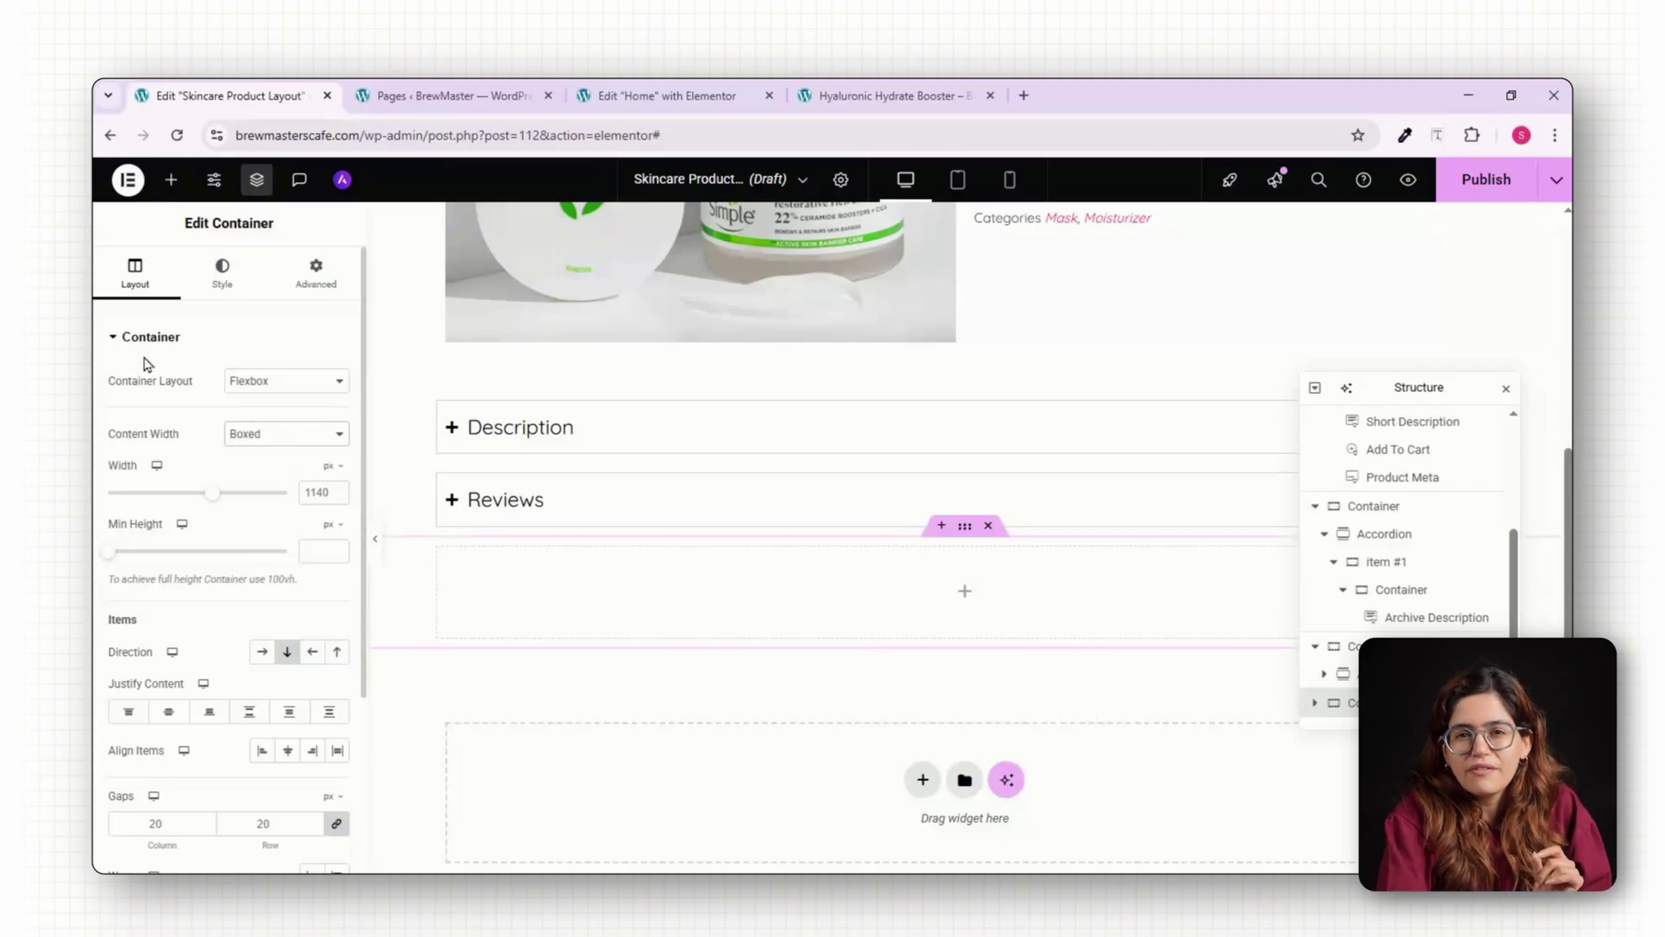
# Add a three-column Related products widget below the accordion and start publishing with a display condition.
pyautogui.click(172, 180)
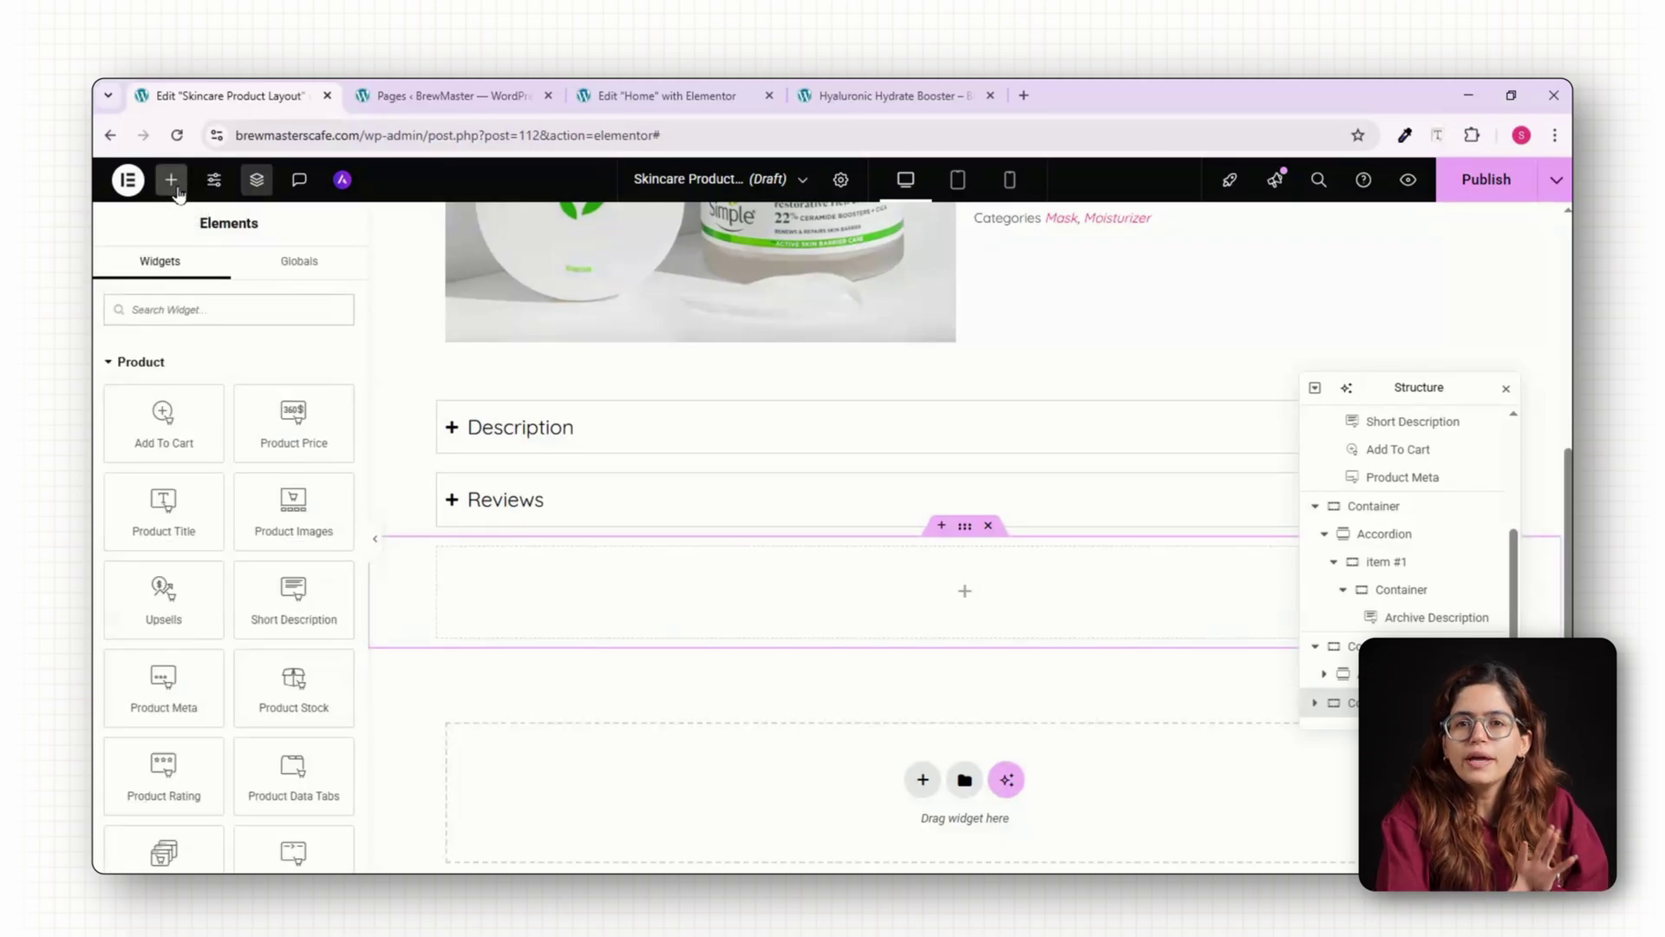
pyautogui.write('related')
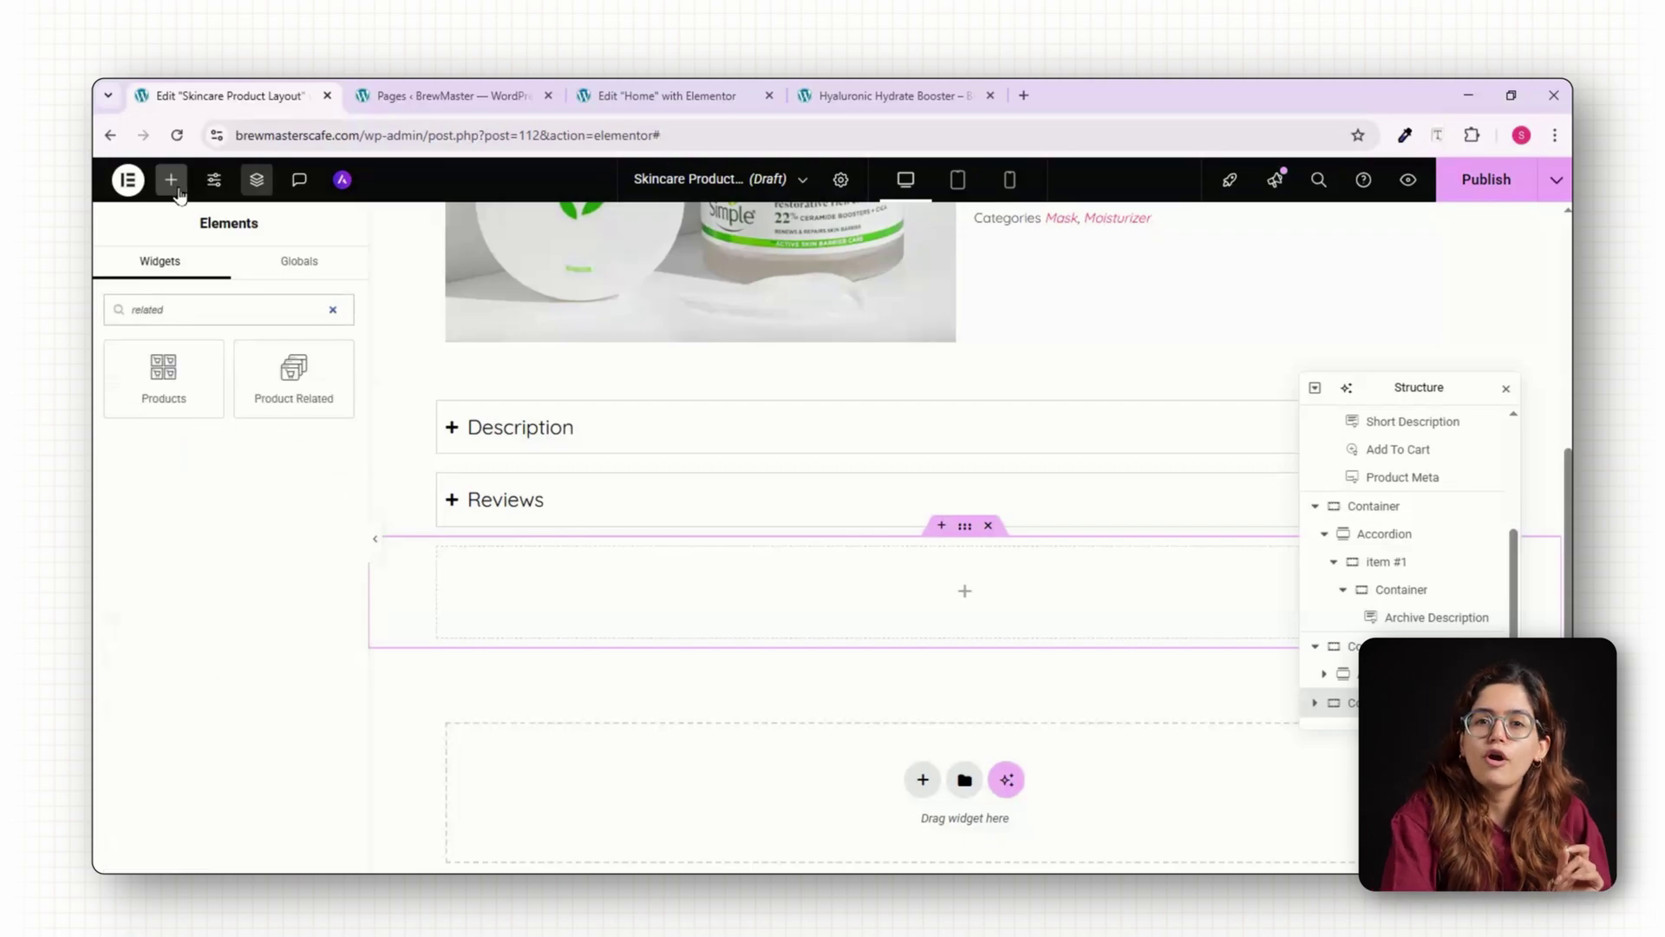
pyautogui.click(286, 382)
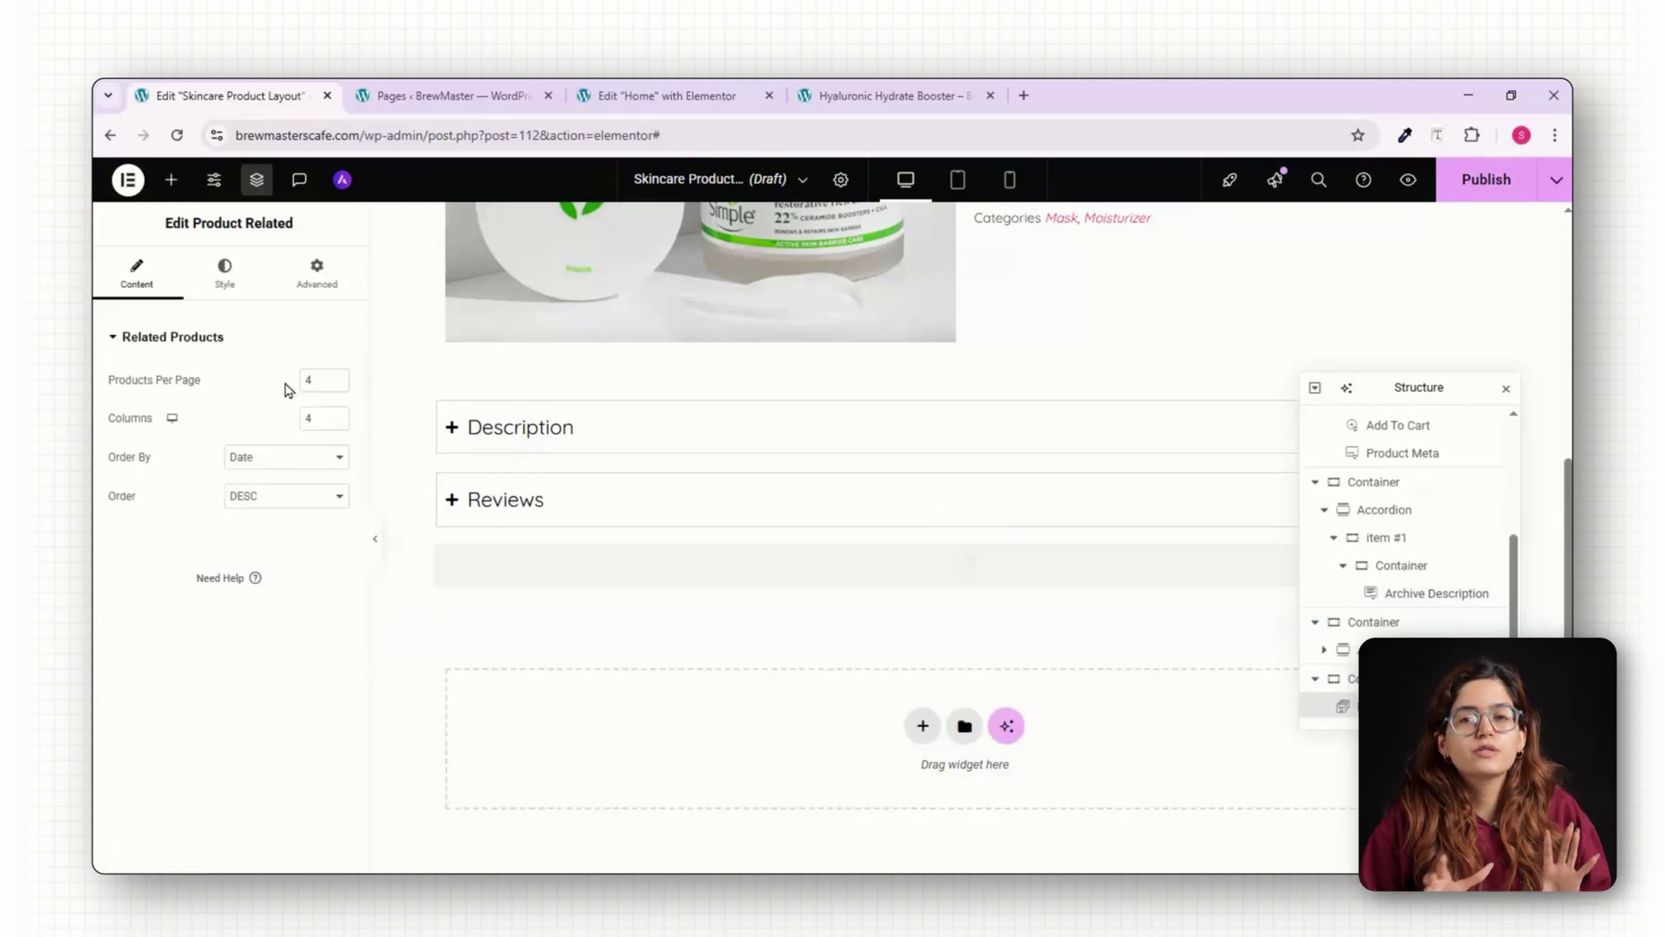
pyautogui.click(337, 424)
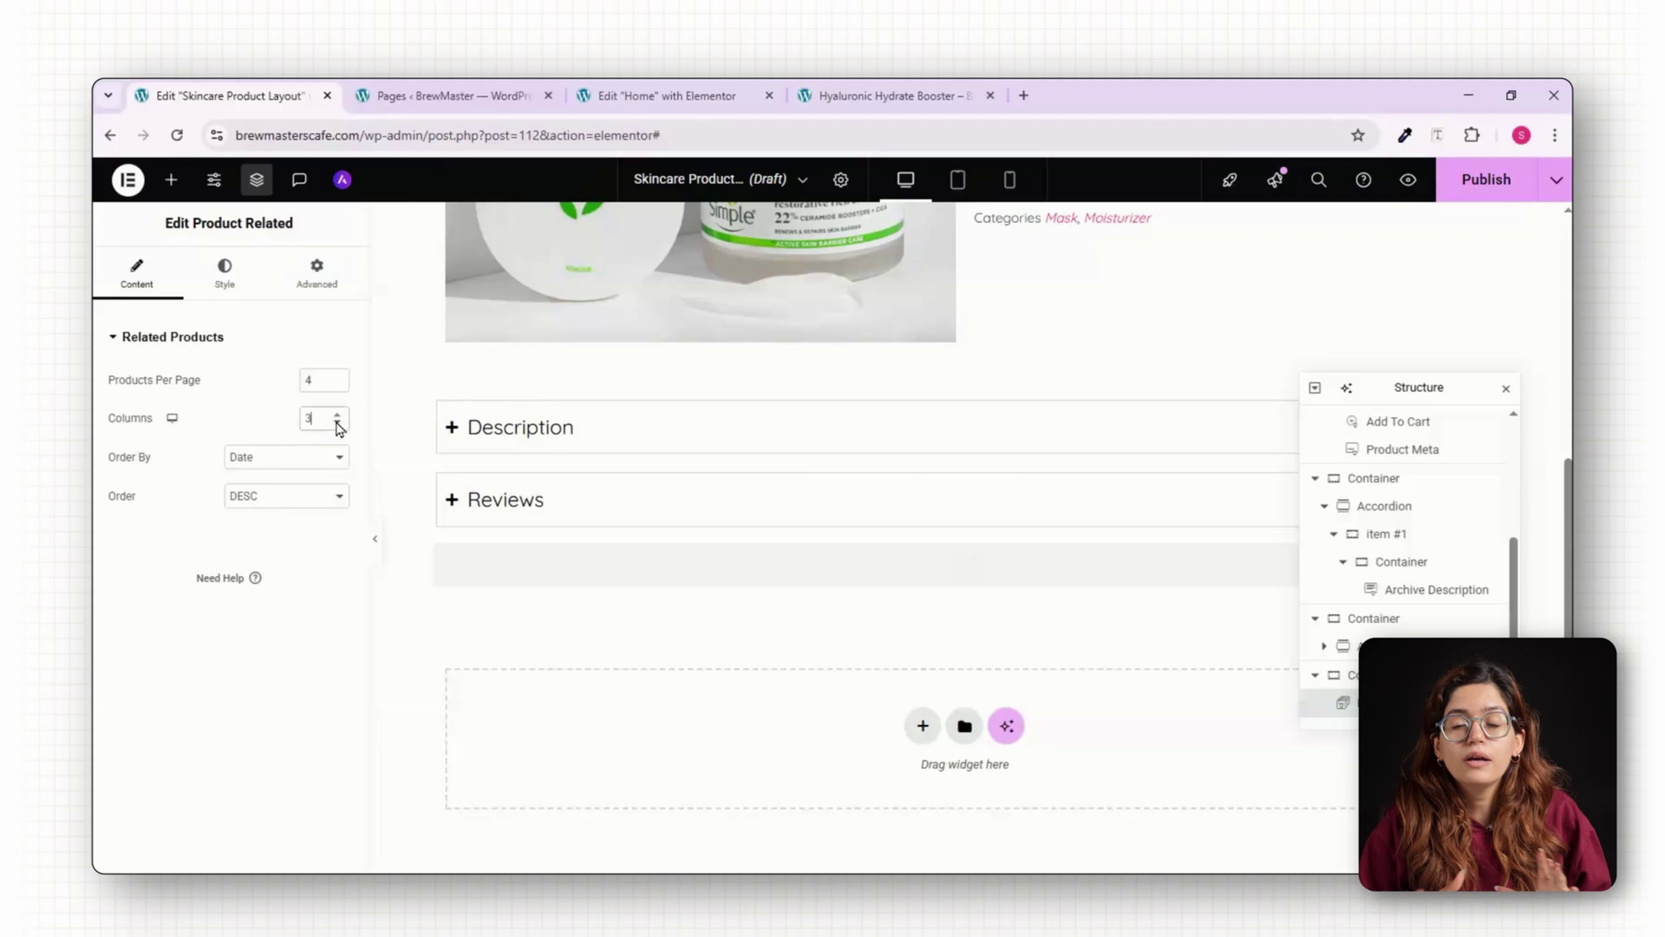
pyautogui.scroll(-3, 788, 532)
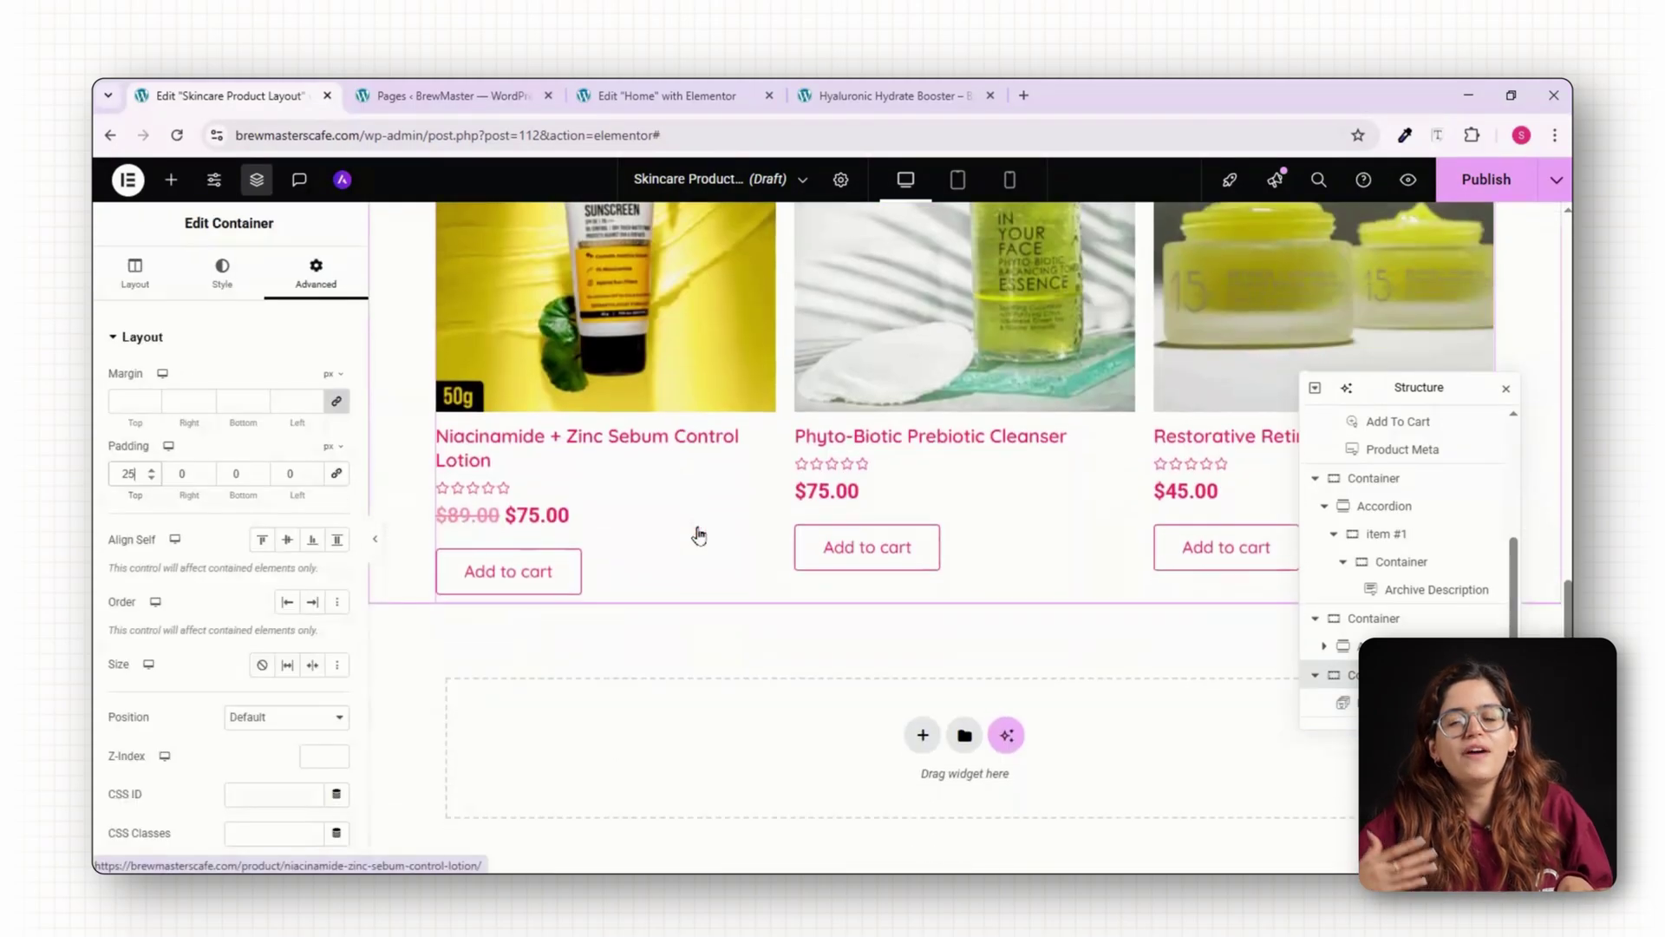
pyautogui.click(1485, 179)
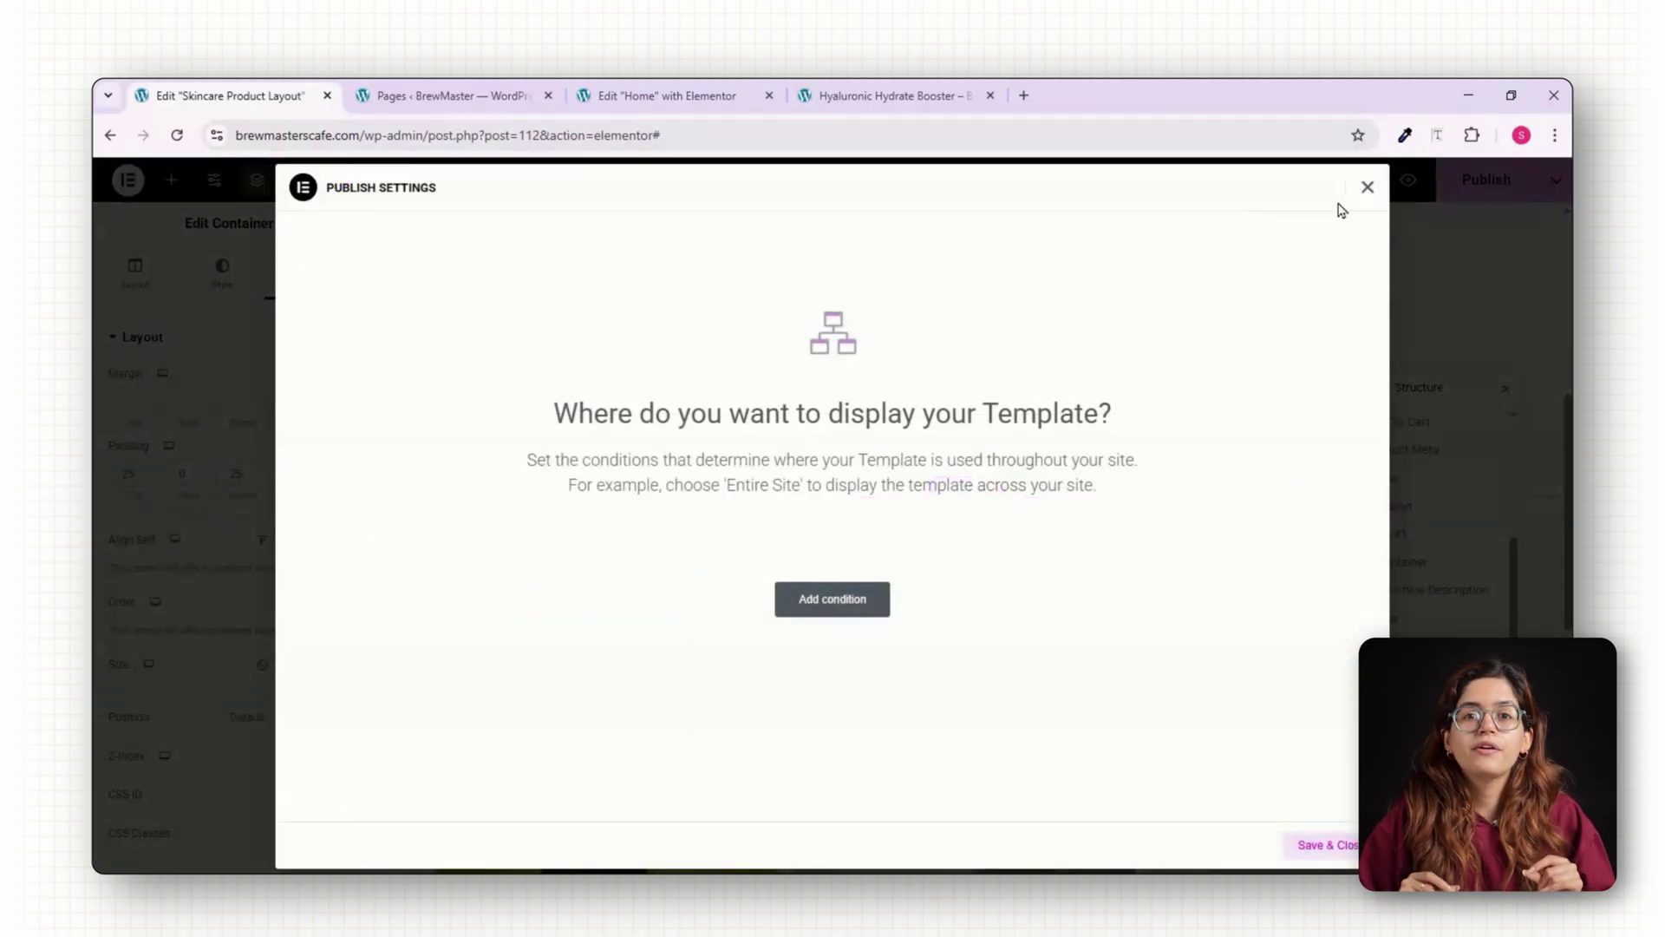
pyautogui.click(832, 598)
# Keep the Include > Products condition and check the new layout on the live Hyaluronic Hydrate Booster page.
pyautogui.click(1116, 570)
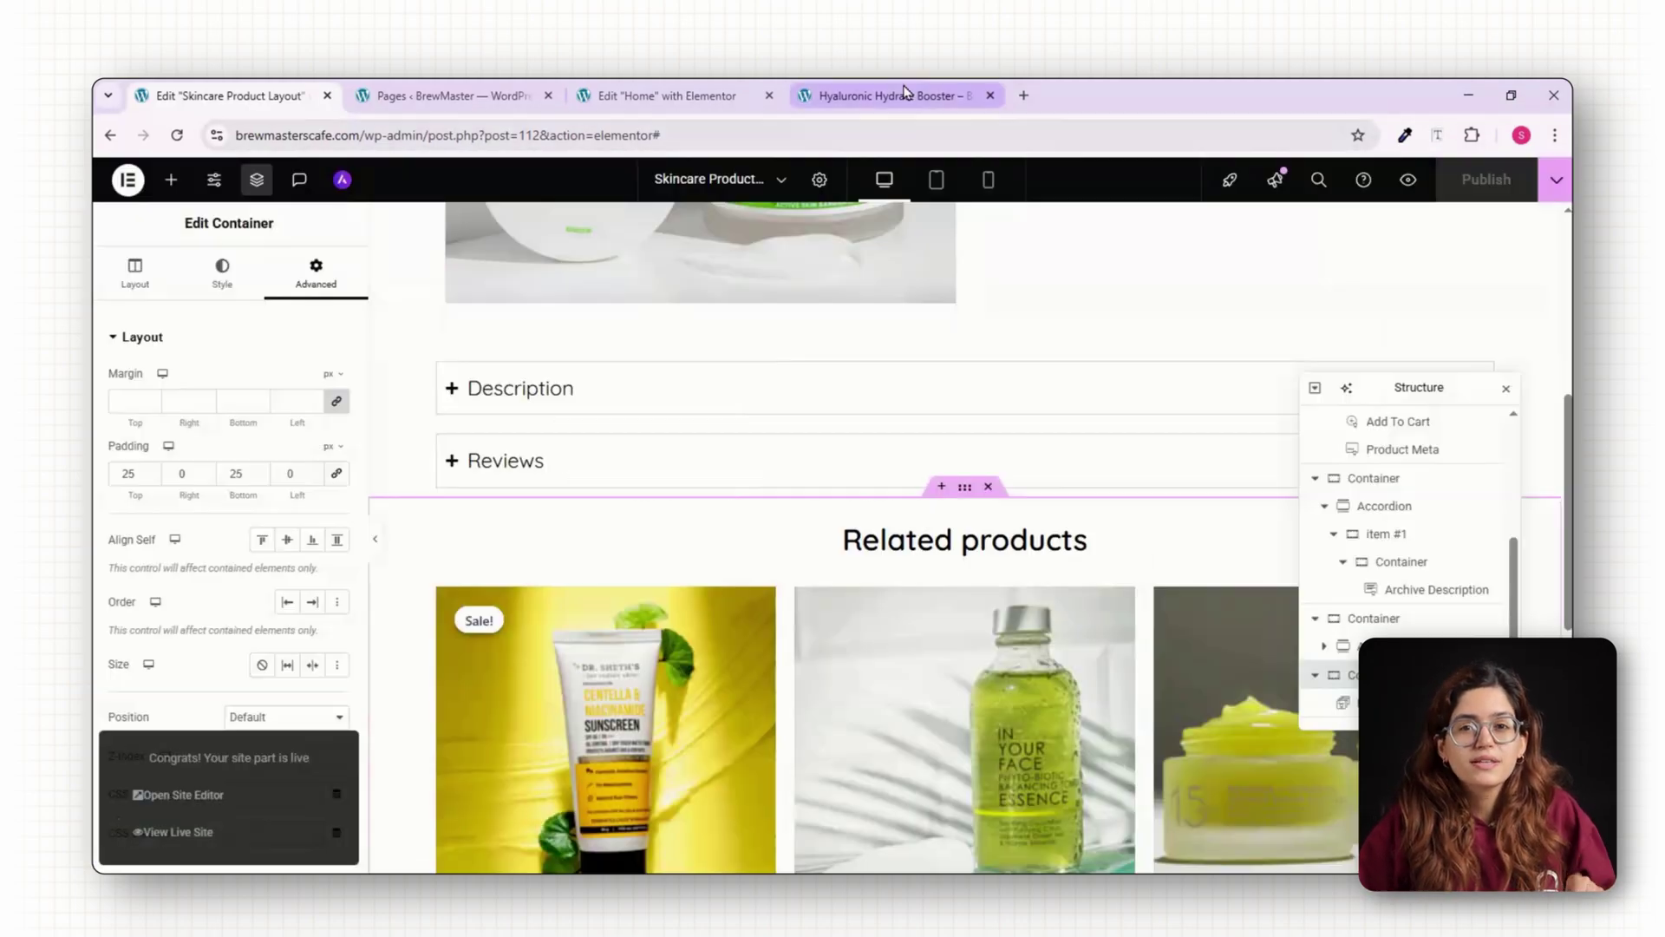
pyautogui.click(905, 92)
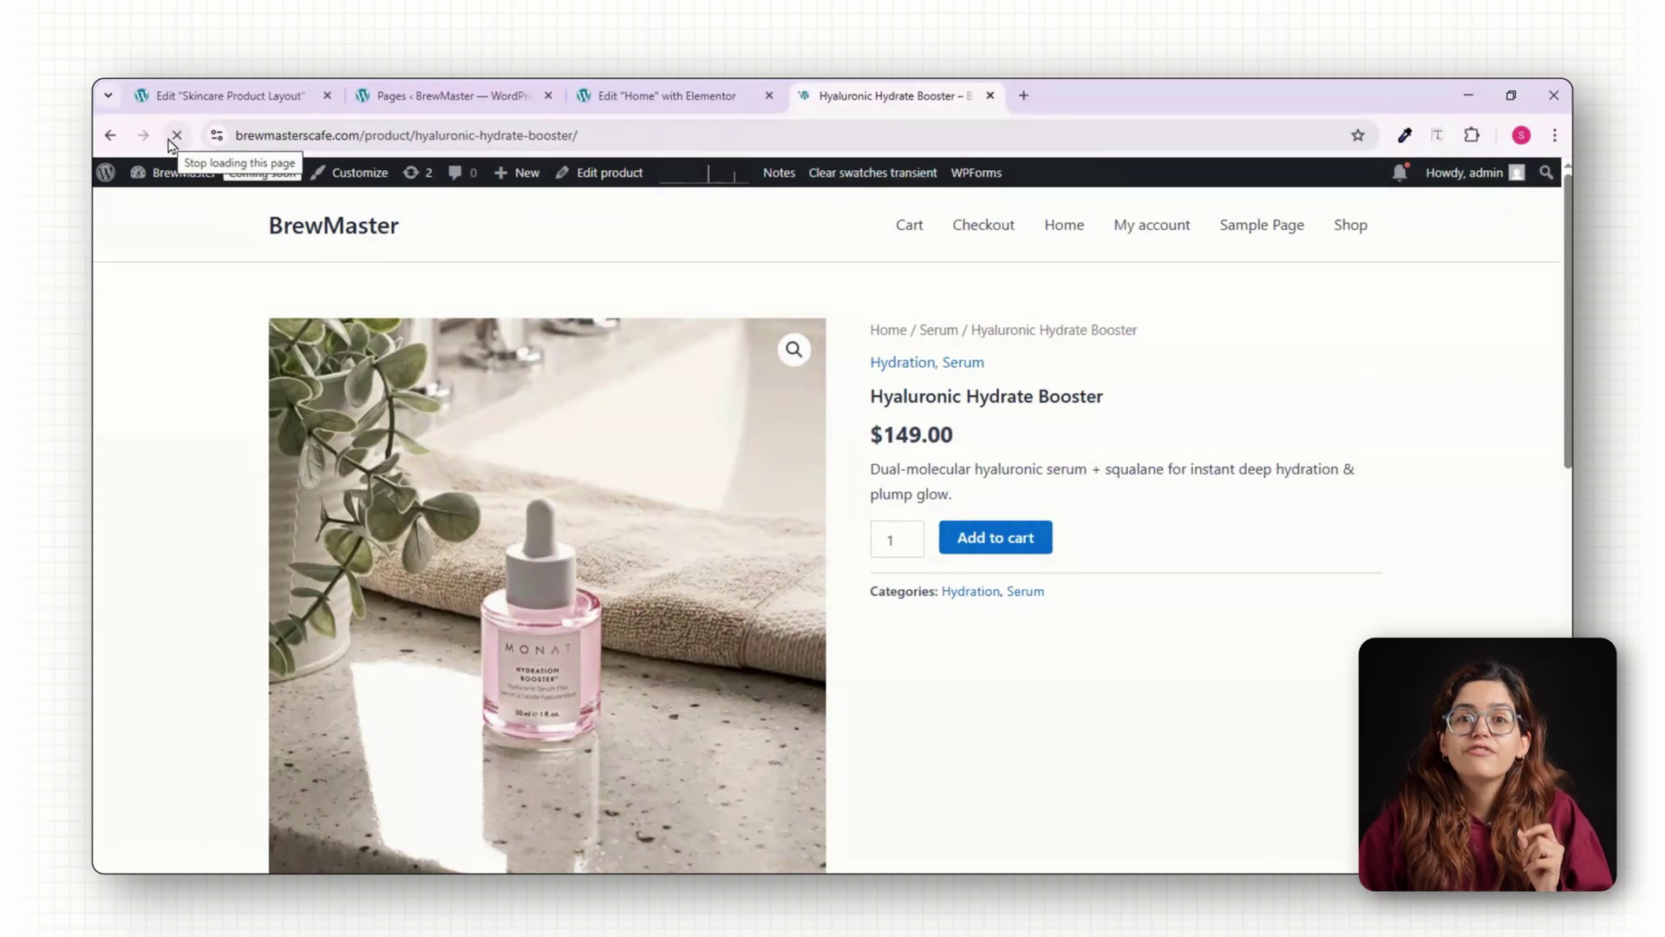
pyautogui.click(177, 135)
pyautogui.scroll(-4, 902, 473)
pyautogui.scroll(-8, 902, 473)
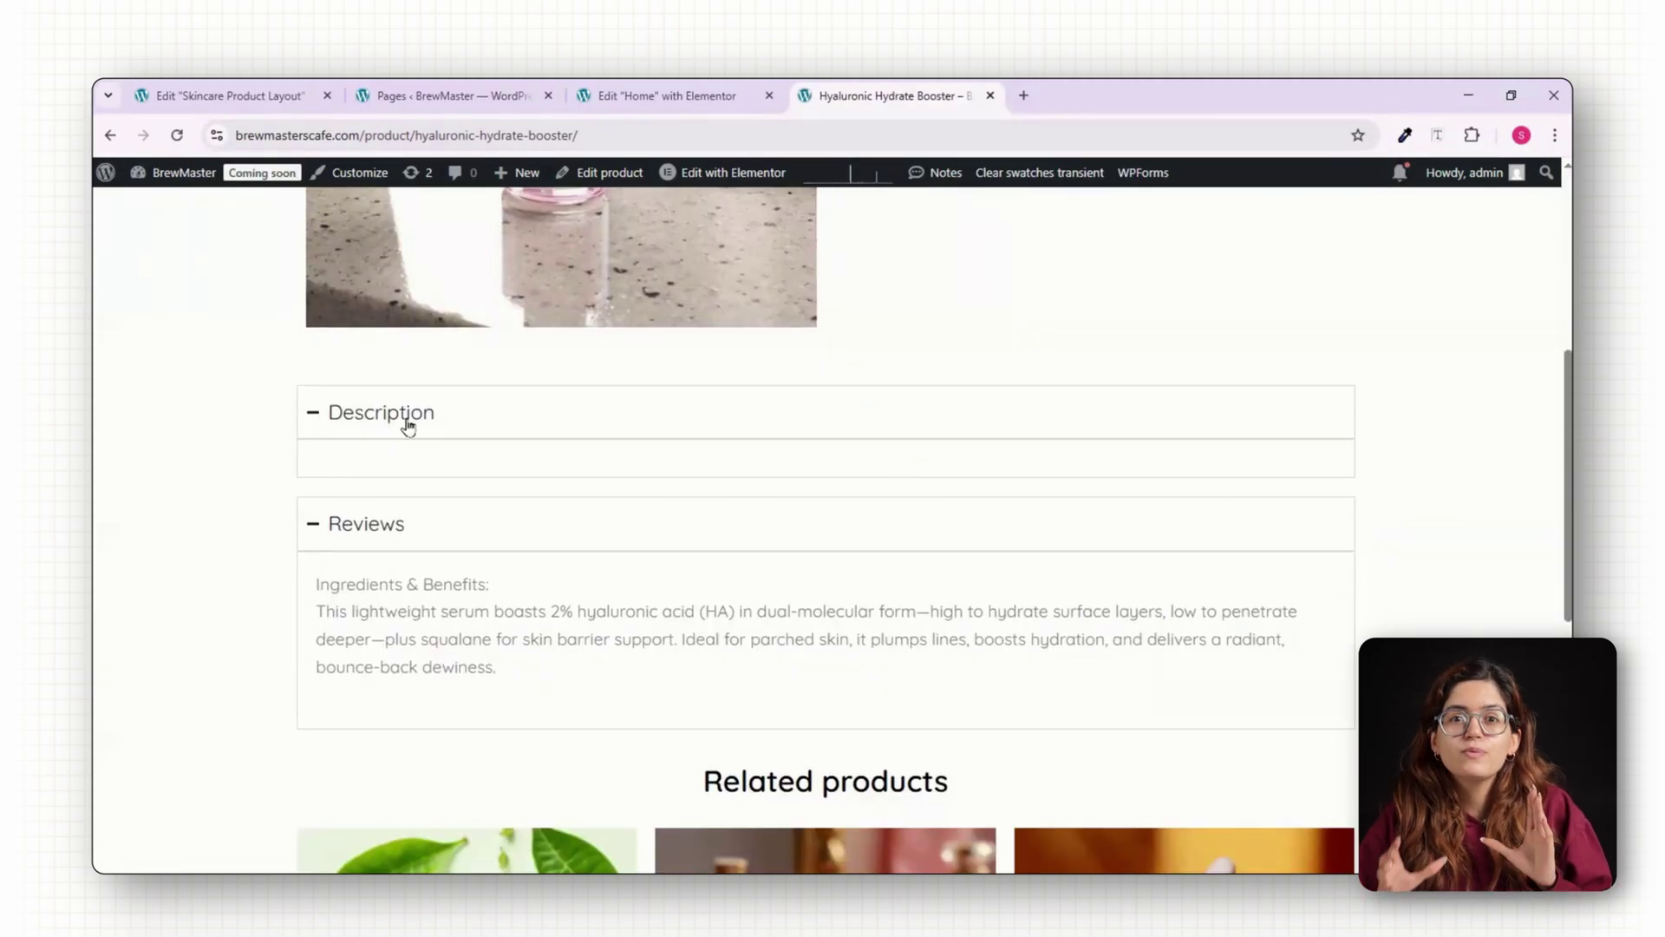
pyautogui.scroll(7, 551, 447)
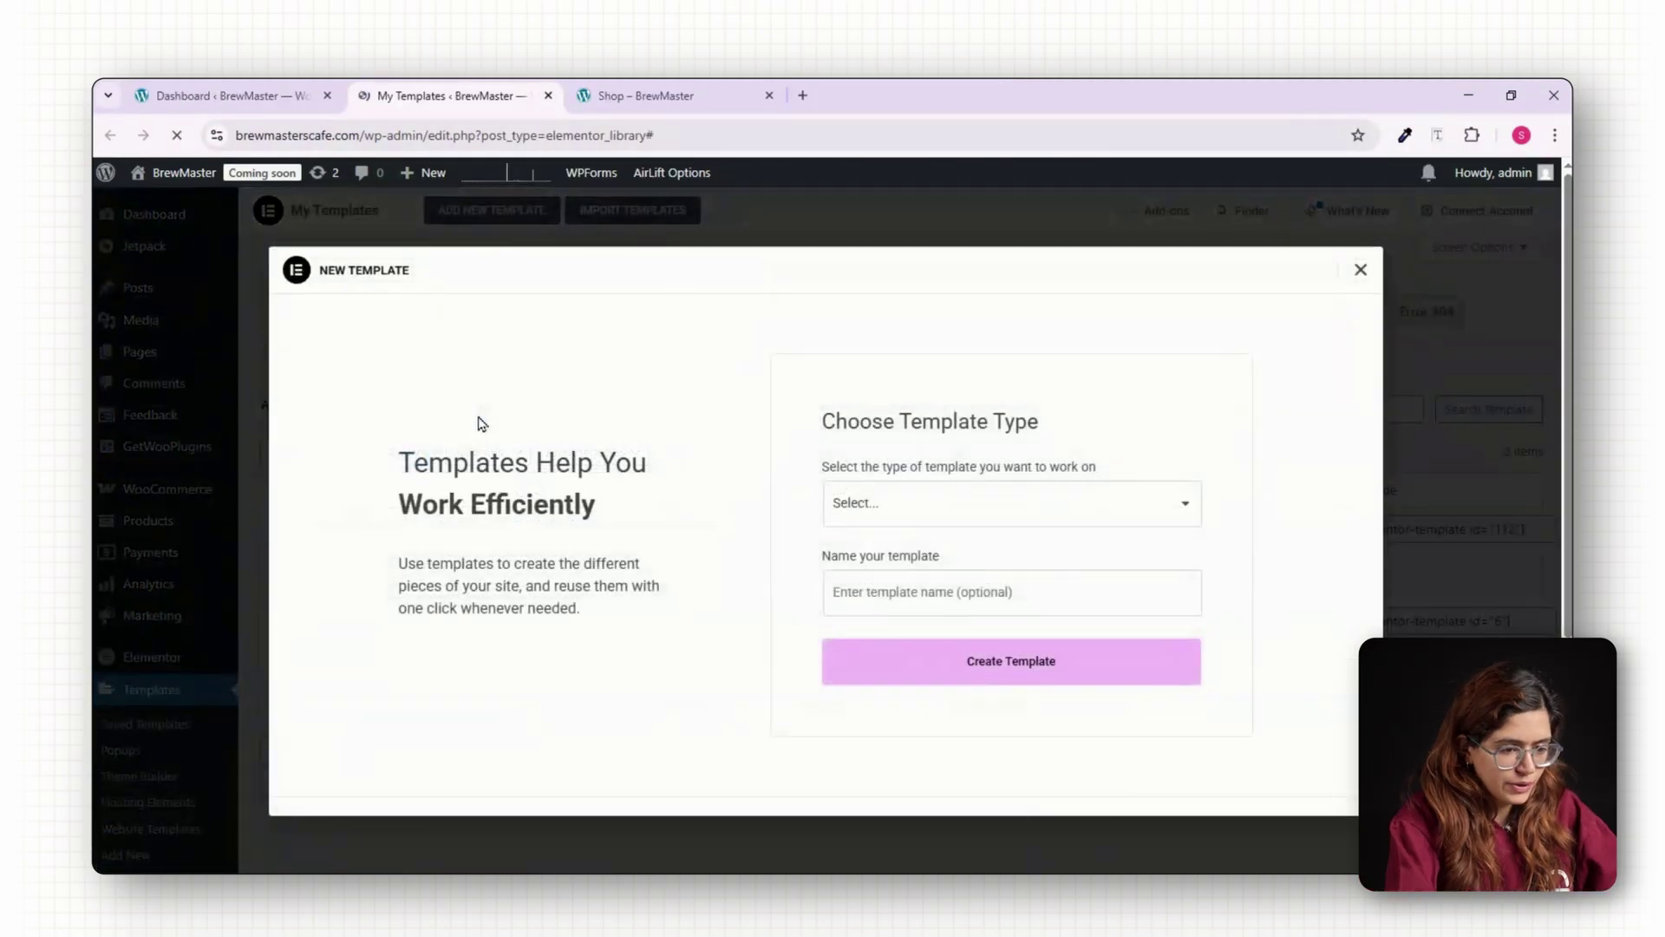
# Create a Products Archive template named 'Custom Shop Page' and add its first container.
pyautogui.click(957, 510)
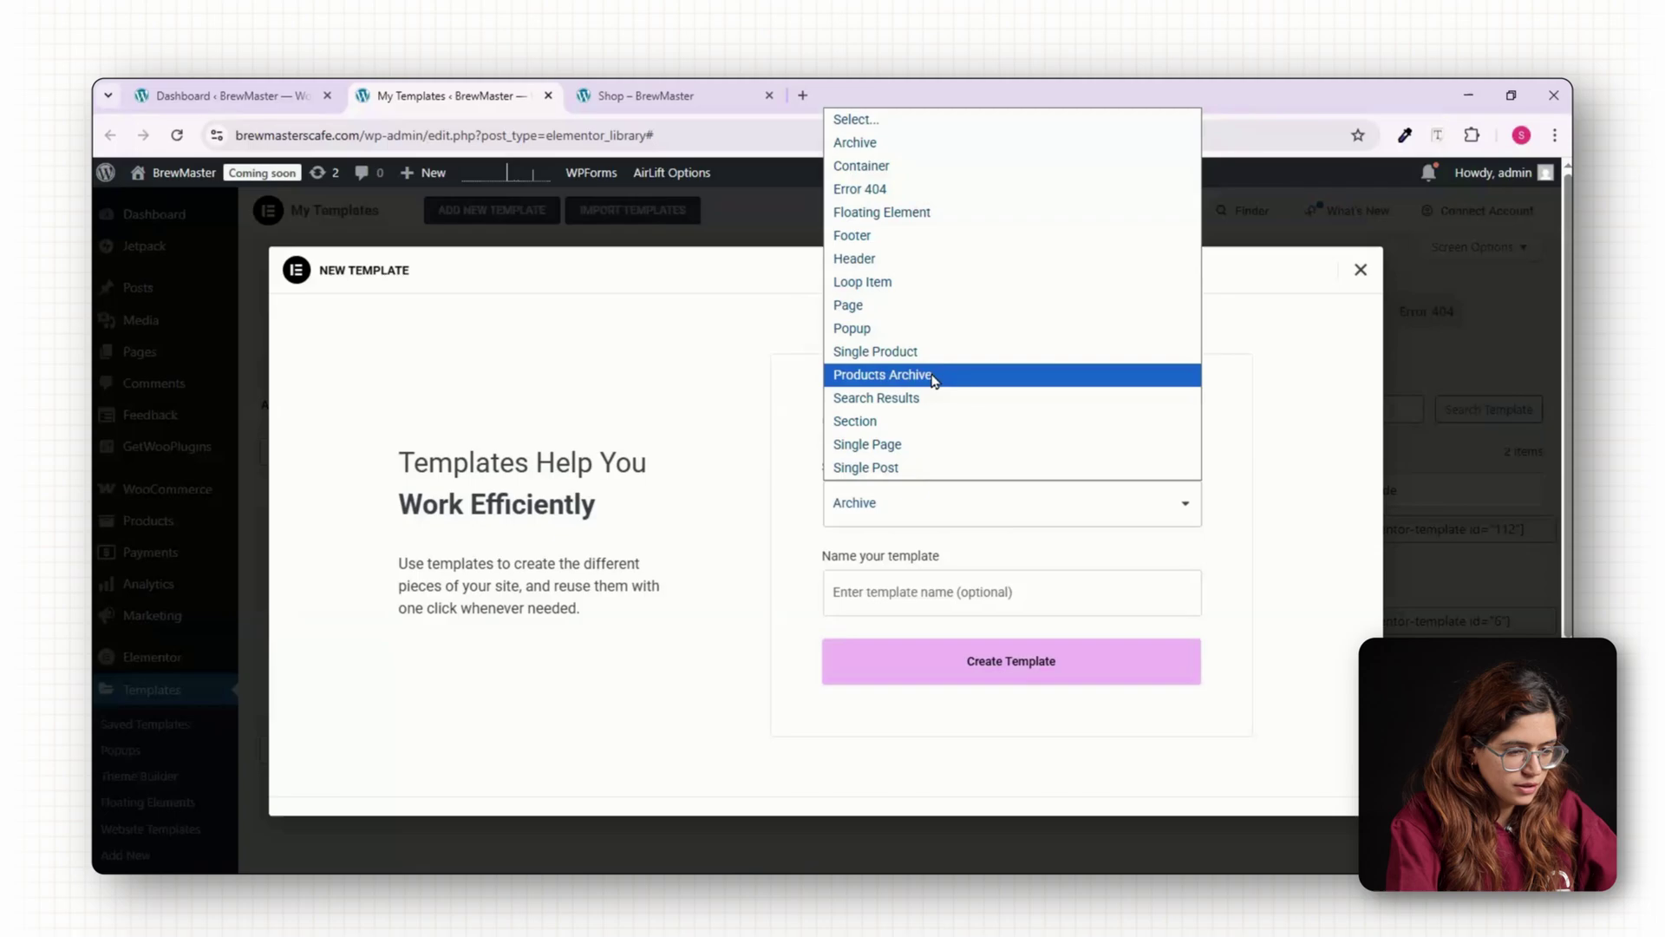
pyautogui.click(952, 375)
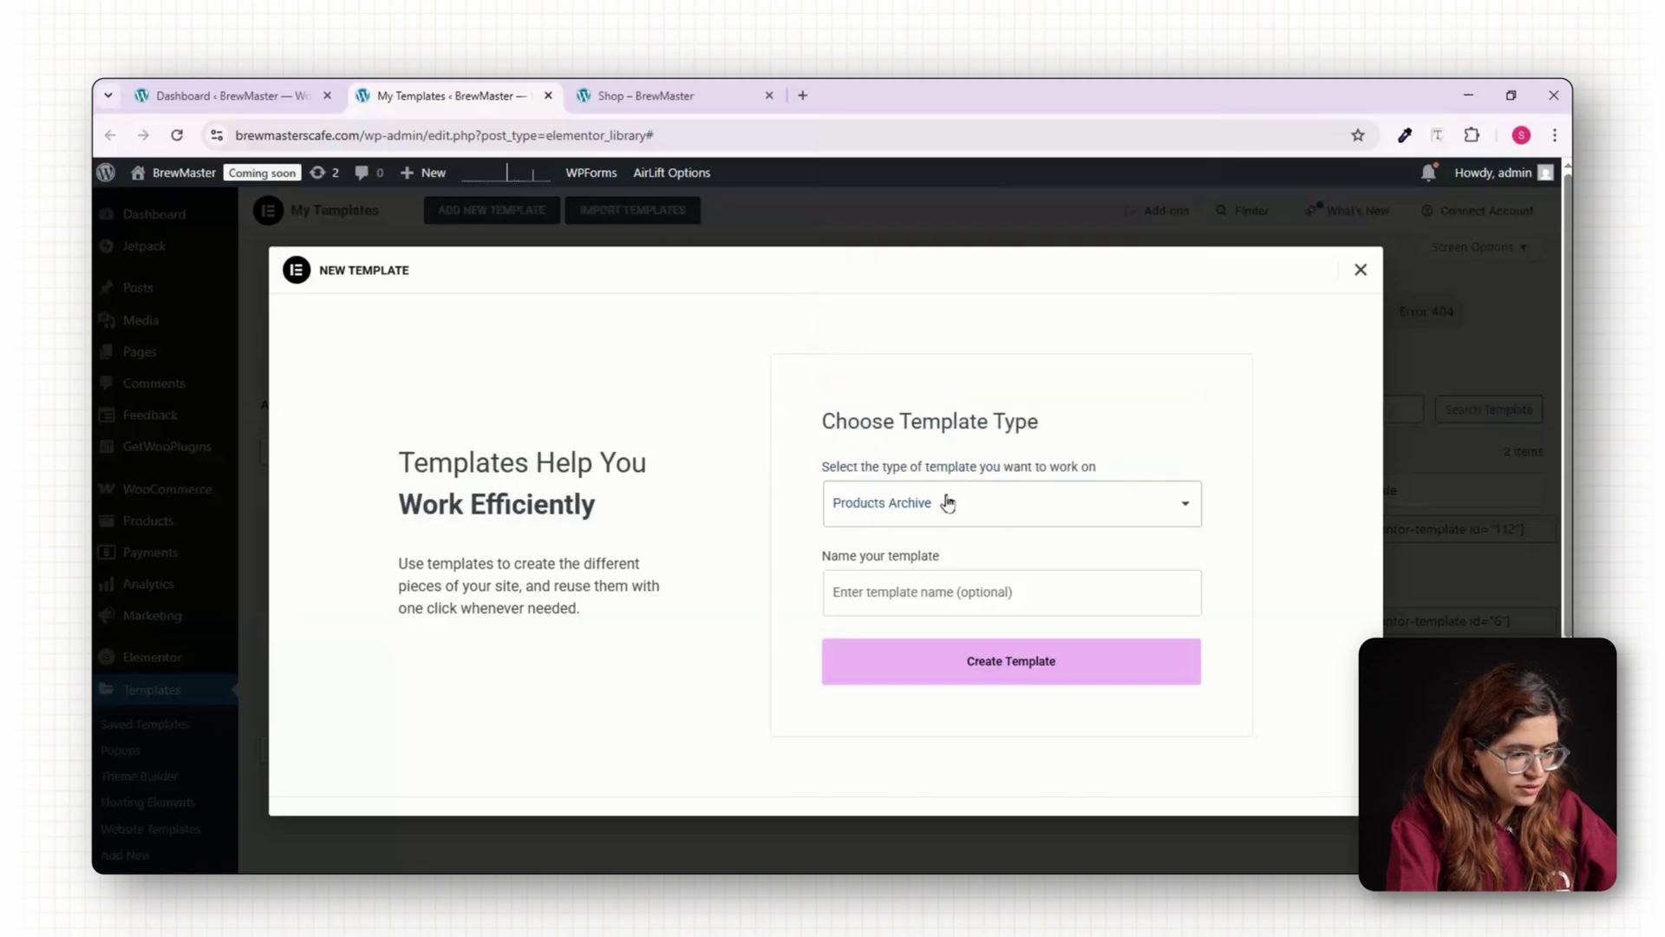
pyautogui.click(916, 600)
pyautogui.write('Custom Shop Page')
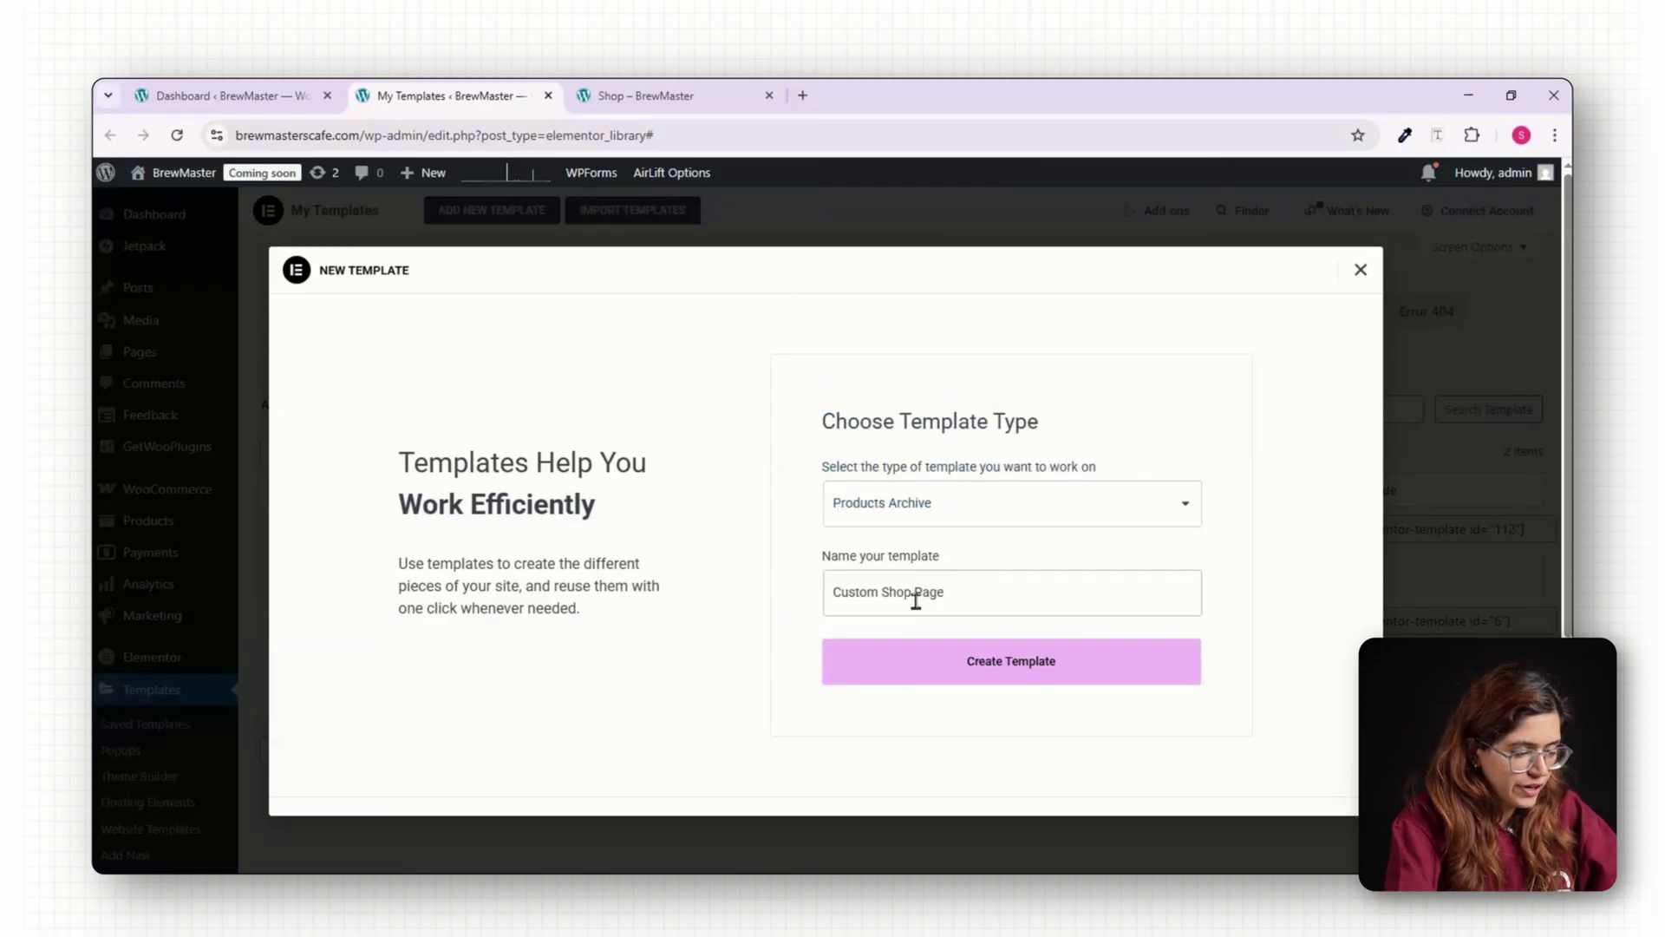
pyautogui.click(972, 684)
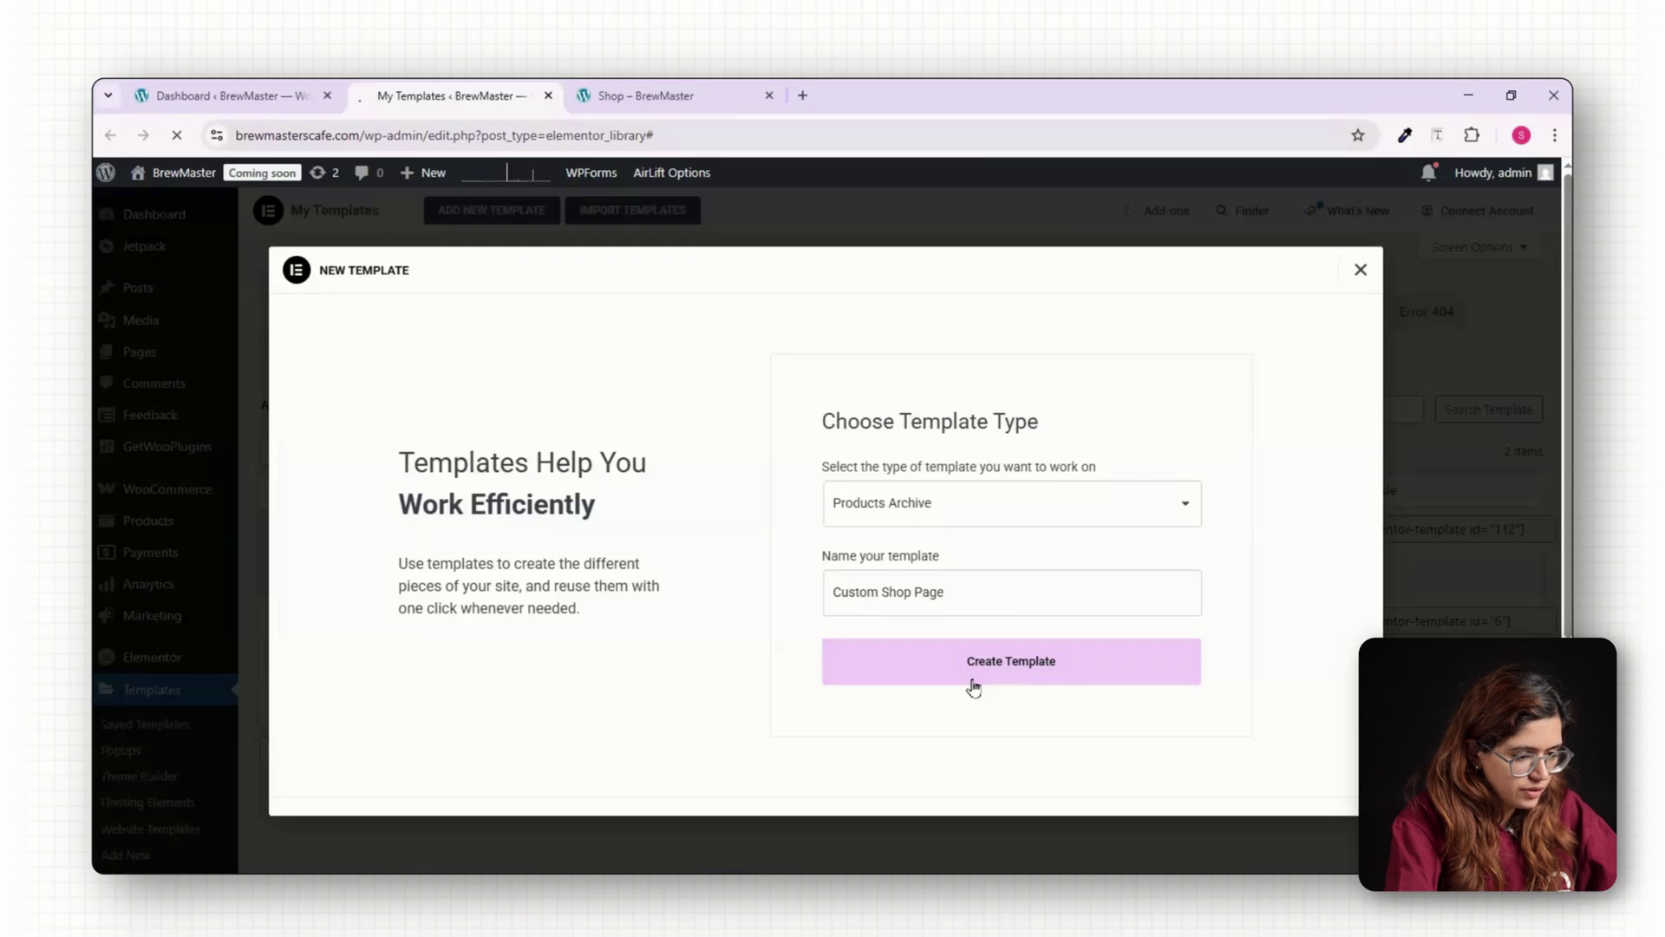
pyautogui.click(929, 432)
# Make a full-width one-column banner container with a classic image background.
pyautogui.click(914, 484)
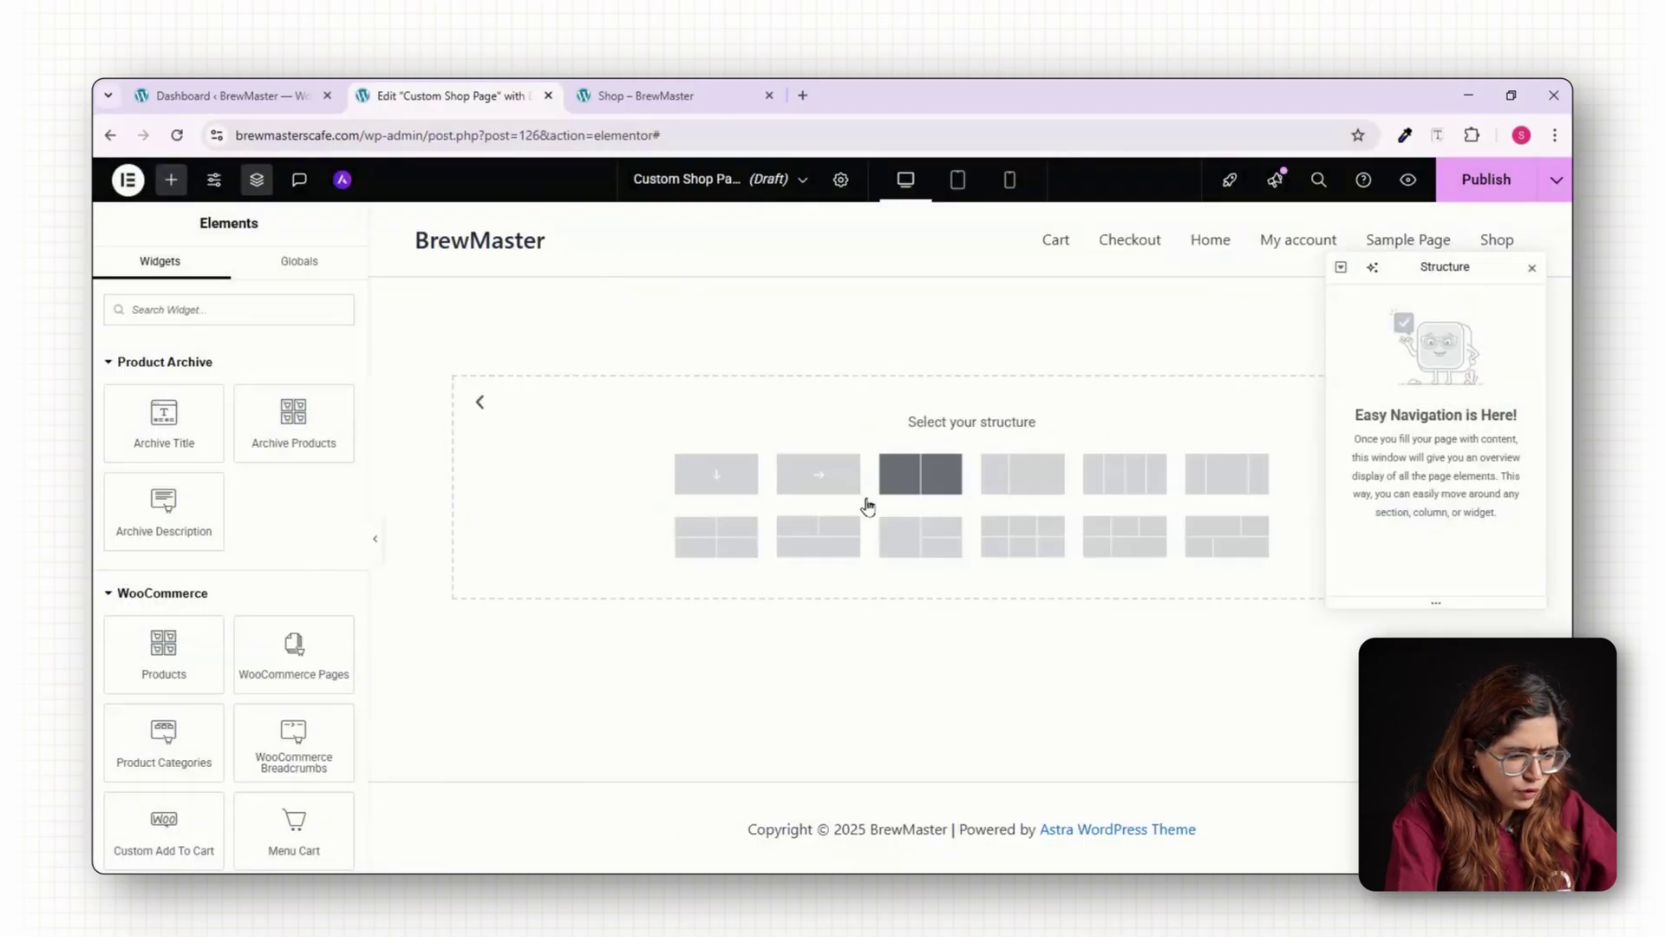
pyautogui.click(716, 475)
pyautogui.click(286, 434)
pyautogui.click(260, 479)
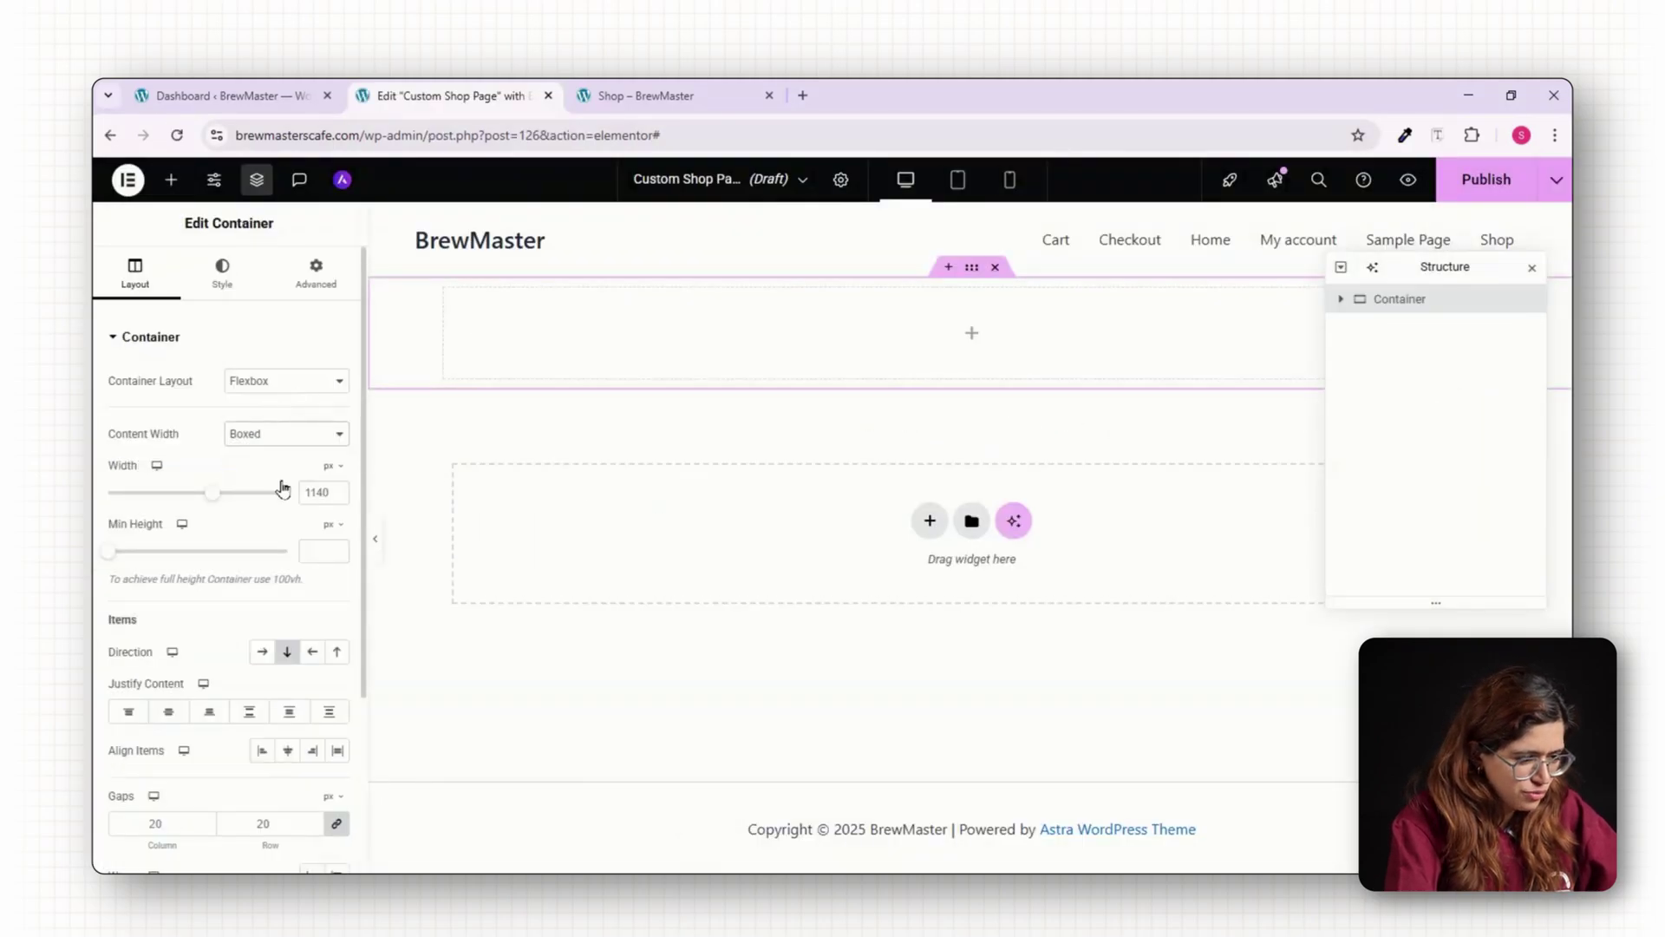
pyautogui.click(222, 274)
pyautogui.click(262, 419)
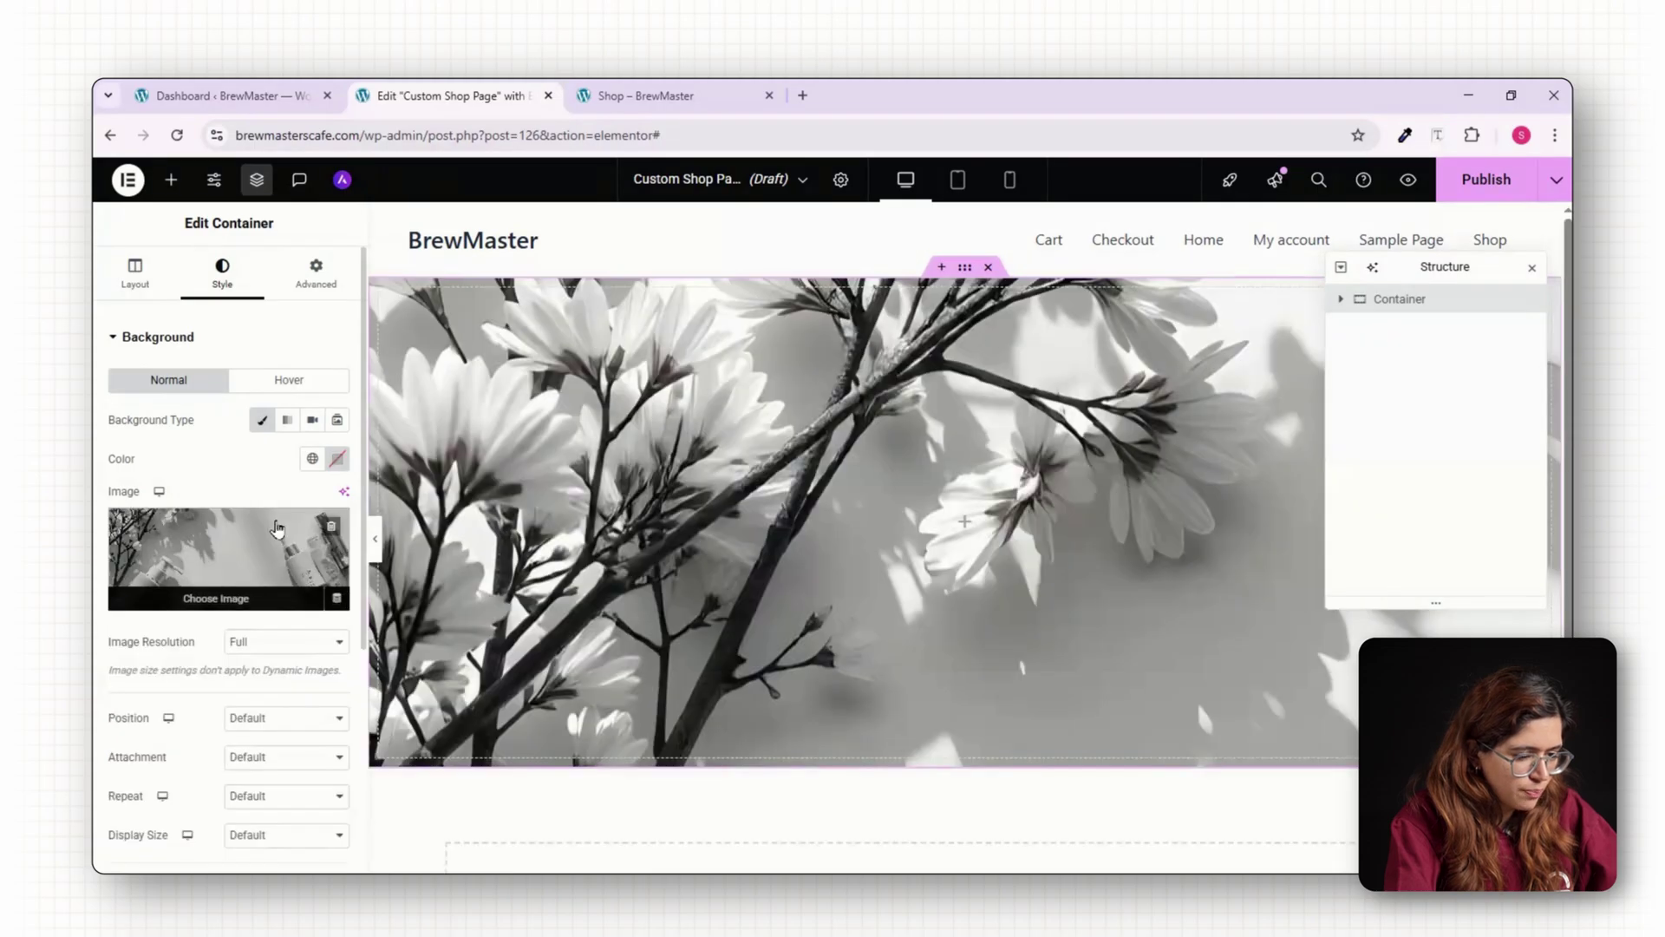
pyautogui.scroll(-3, 275, 532)
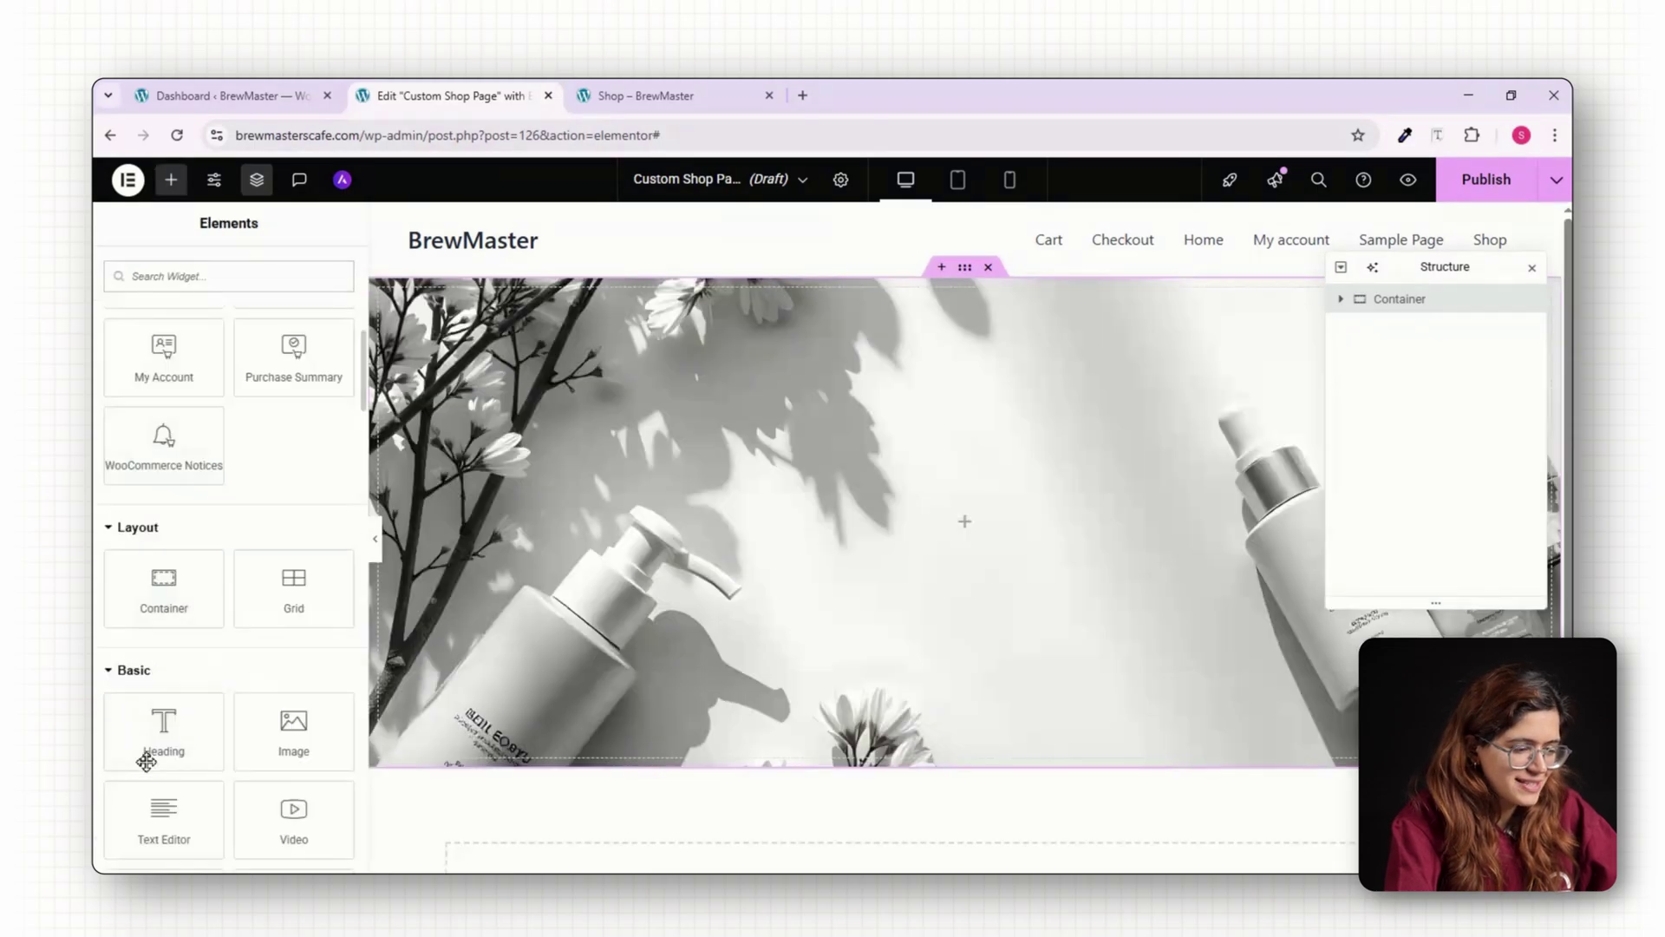
# Add a heading and duplicated subheading in black, centered within the banner.
pyautogui.click(149, 758)
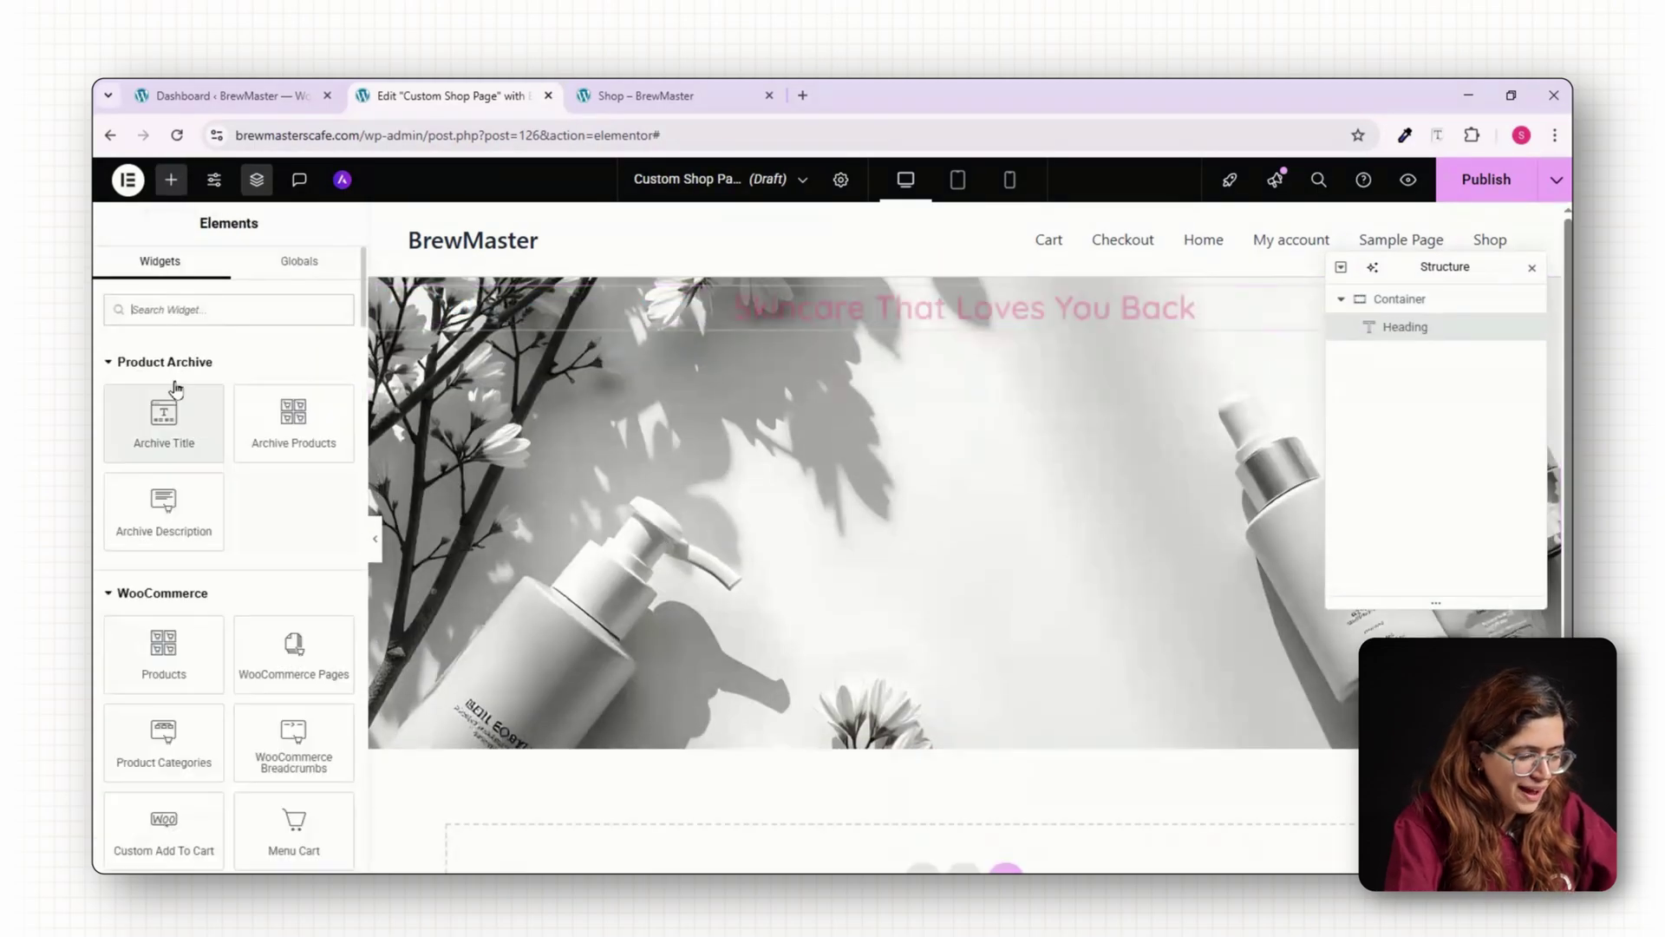
pyautogui.rightClick(1402, 338)
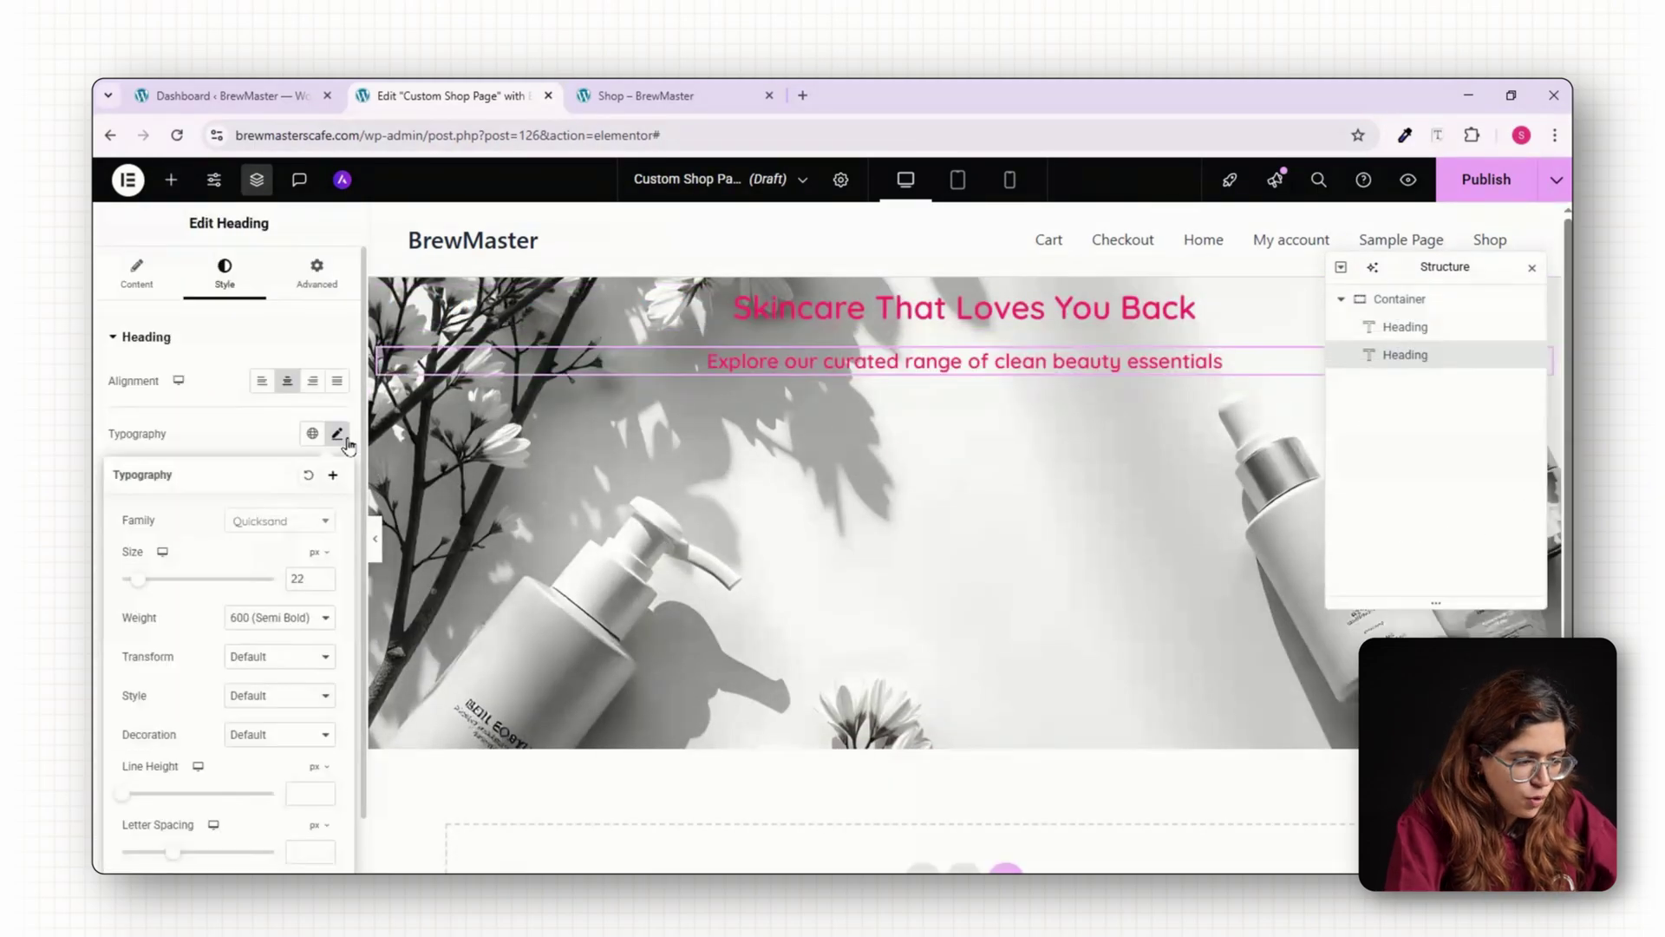
pyautogui.click(338, 434)
pyautogui.click(338, 642)
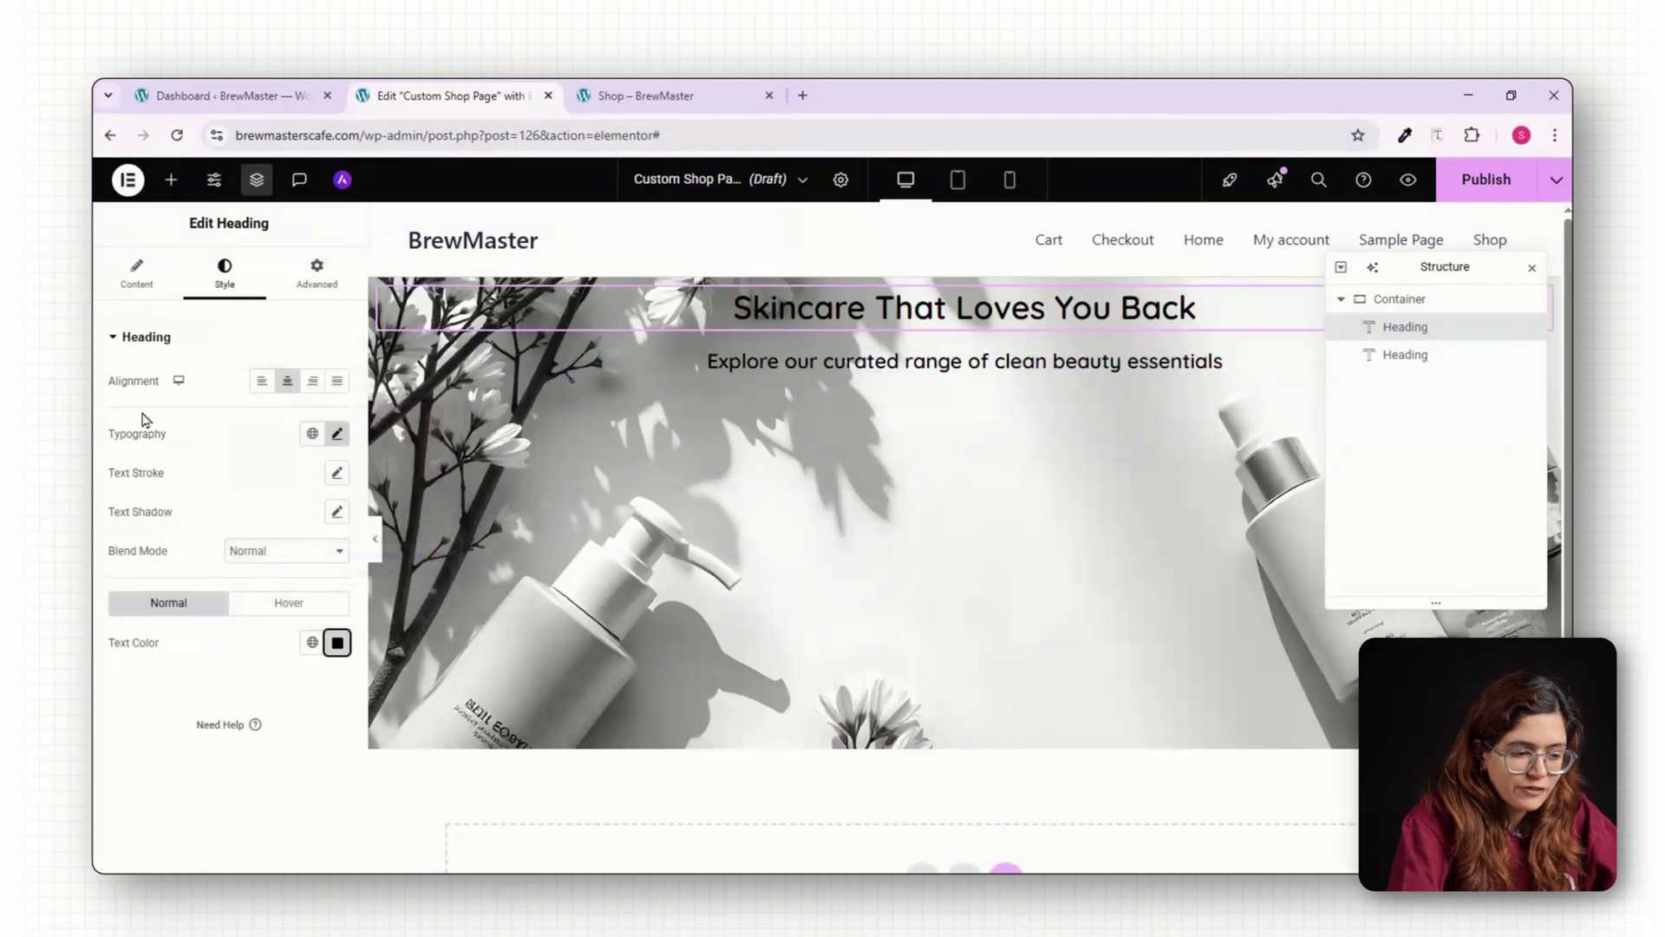
pyautogui.click(932, 295)
pyautogui.click(965, 267)
pyautogui.click(168, 711)
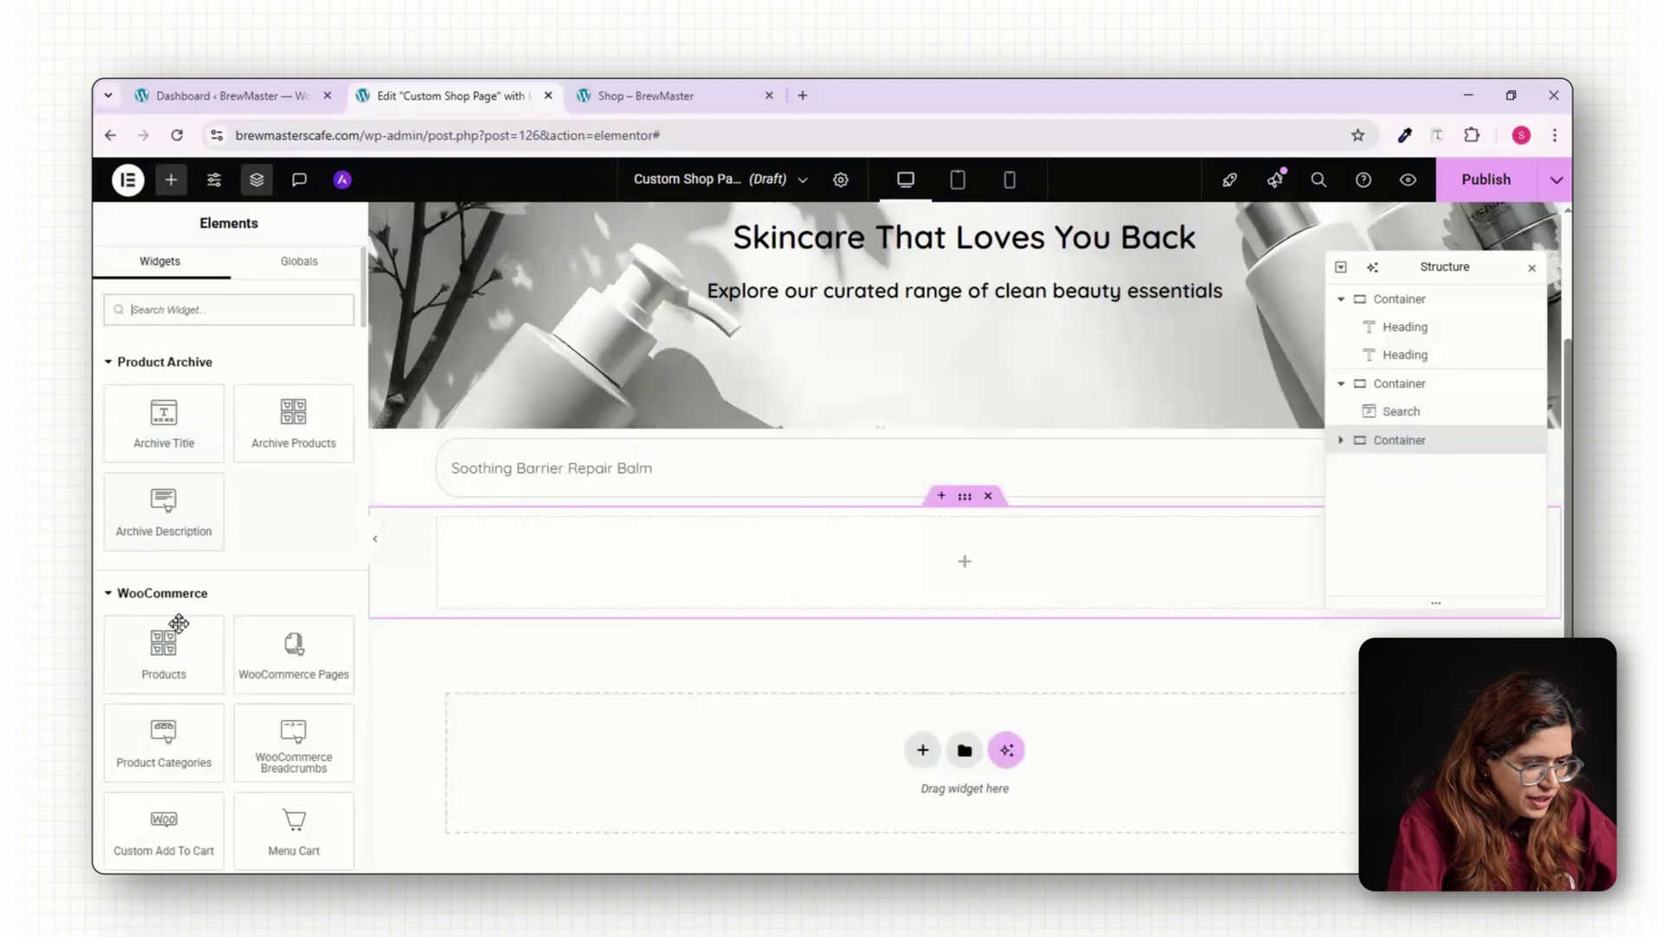
# Add the products grid in a full-width container with 40 px padding.
pyautogui.click(183, 666)
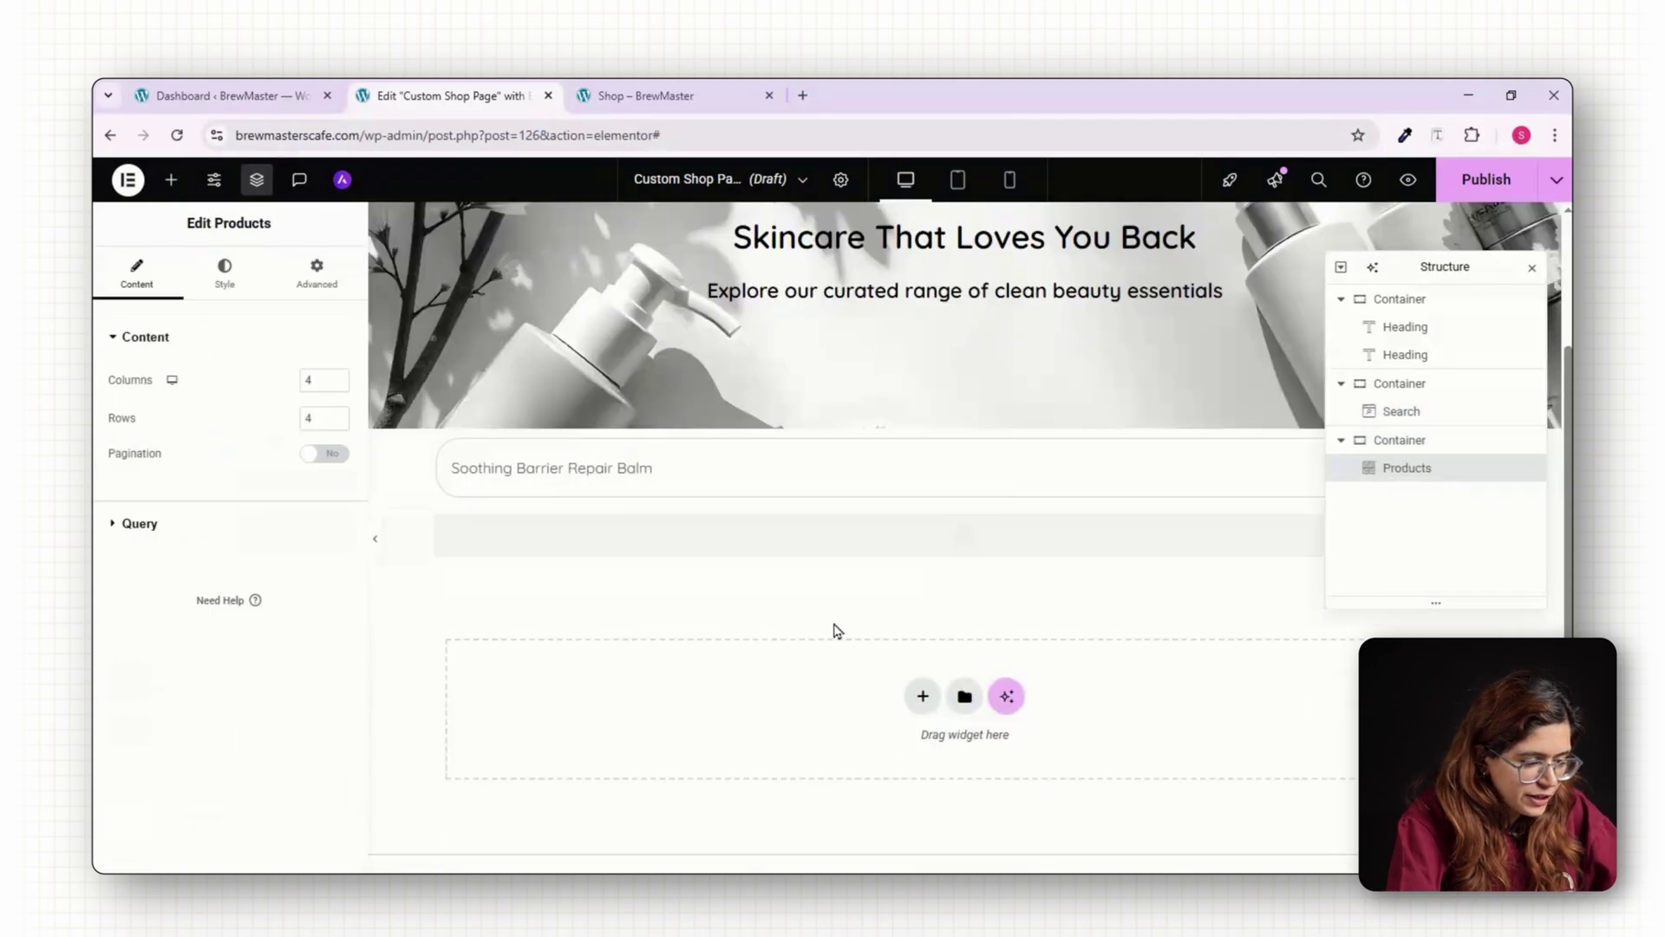
pyautogui.scroll(-5, 804, 664)
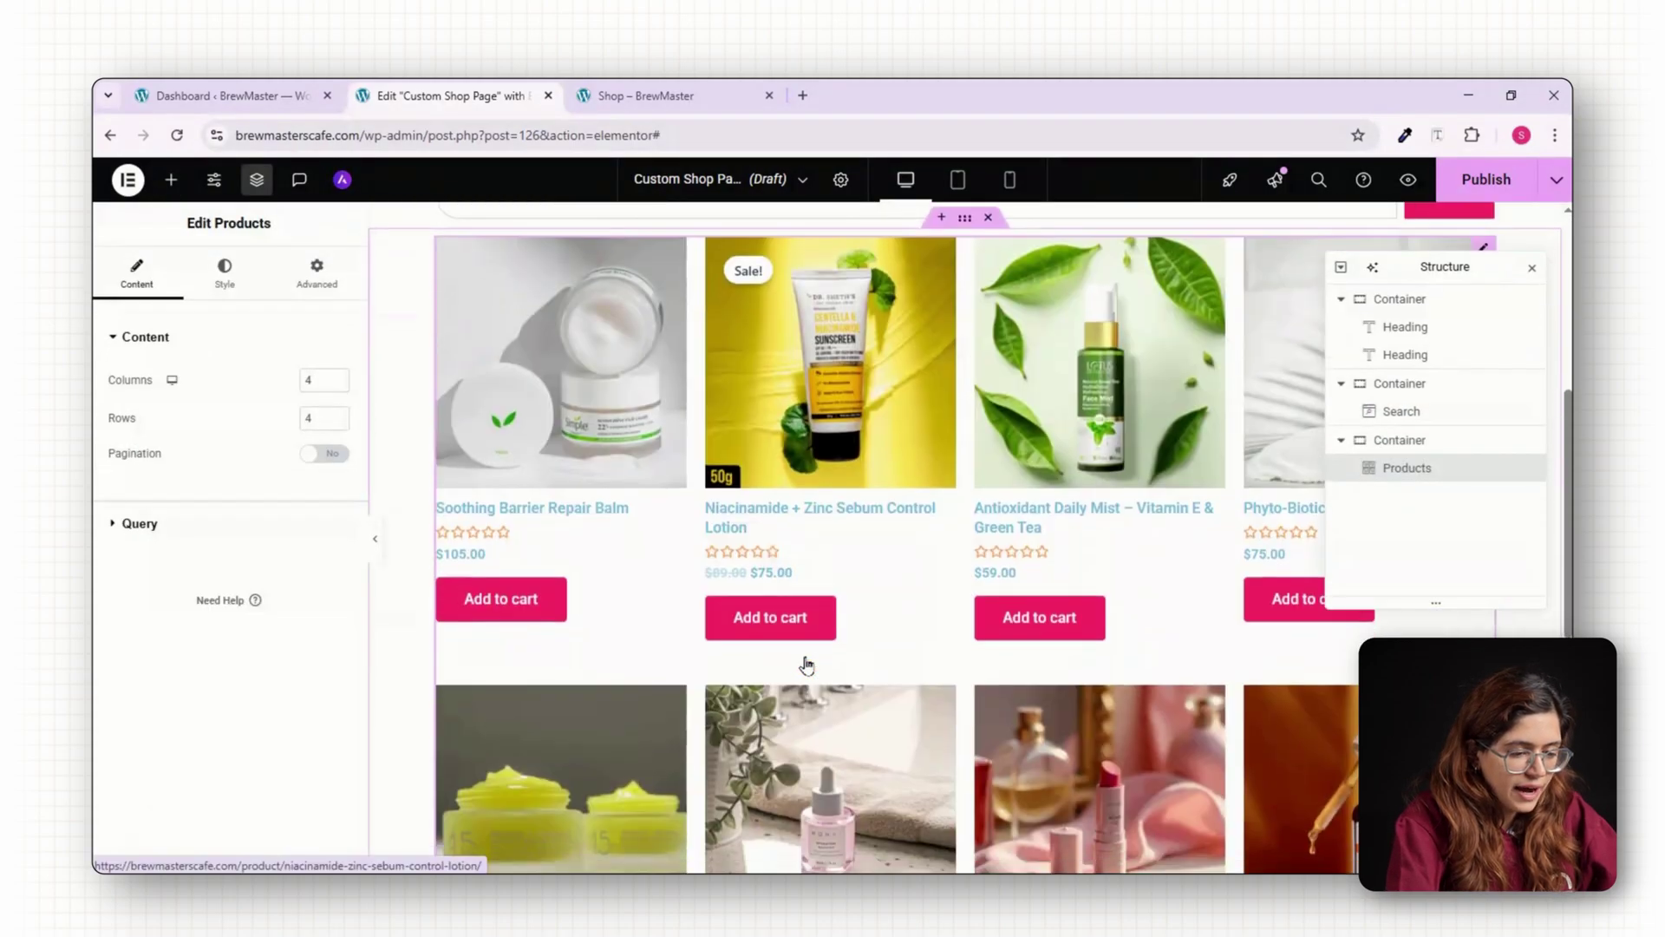
pyautogui.scroll(5, 805, 665)
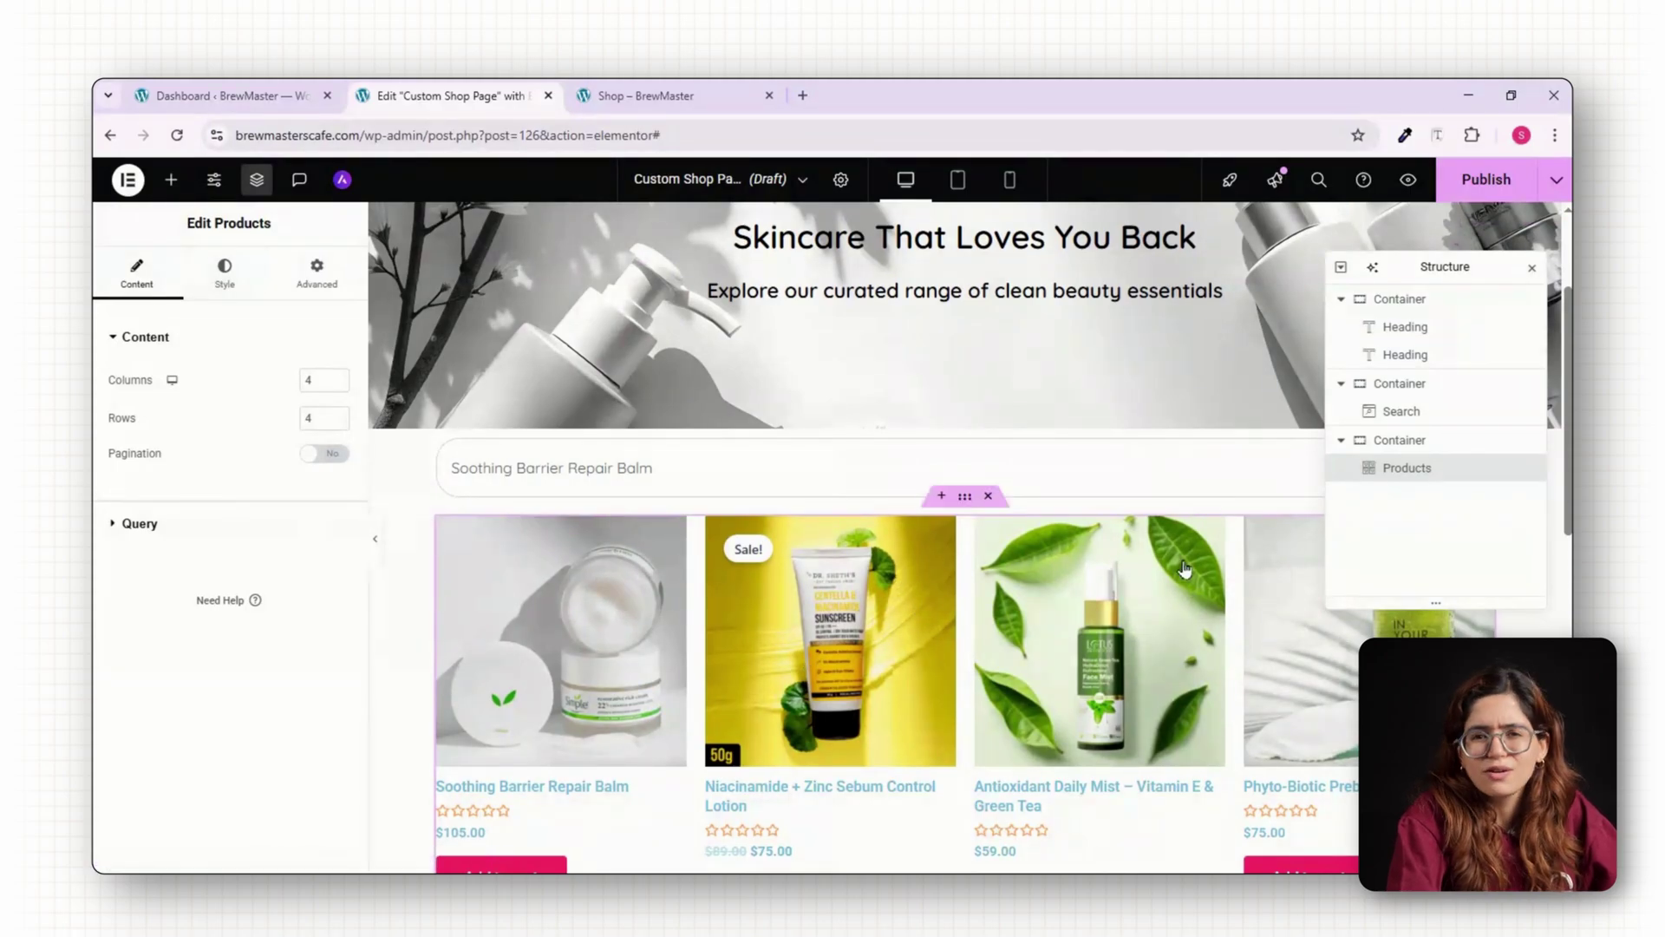
pyautogui.click(965, 495)
pyautogui.click(286, 433)
pyautogui.click(256, 480)
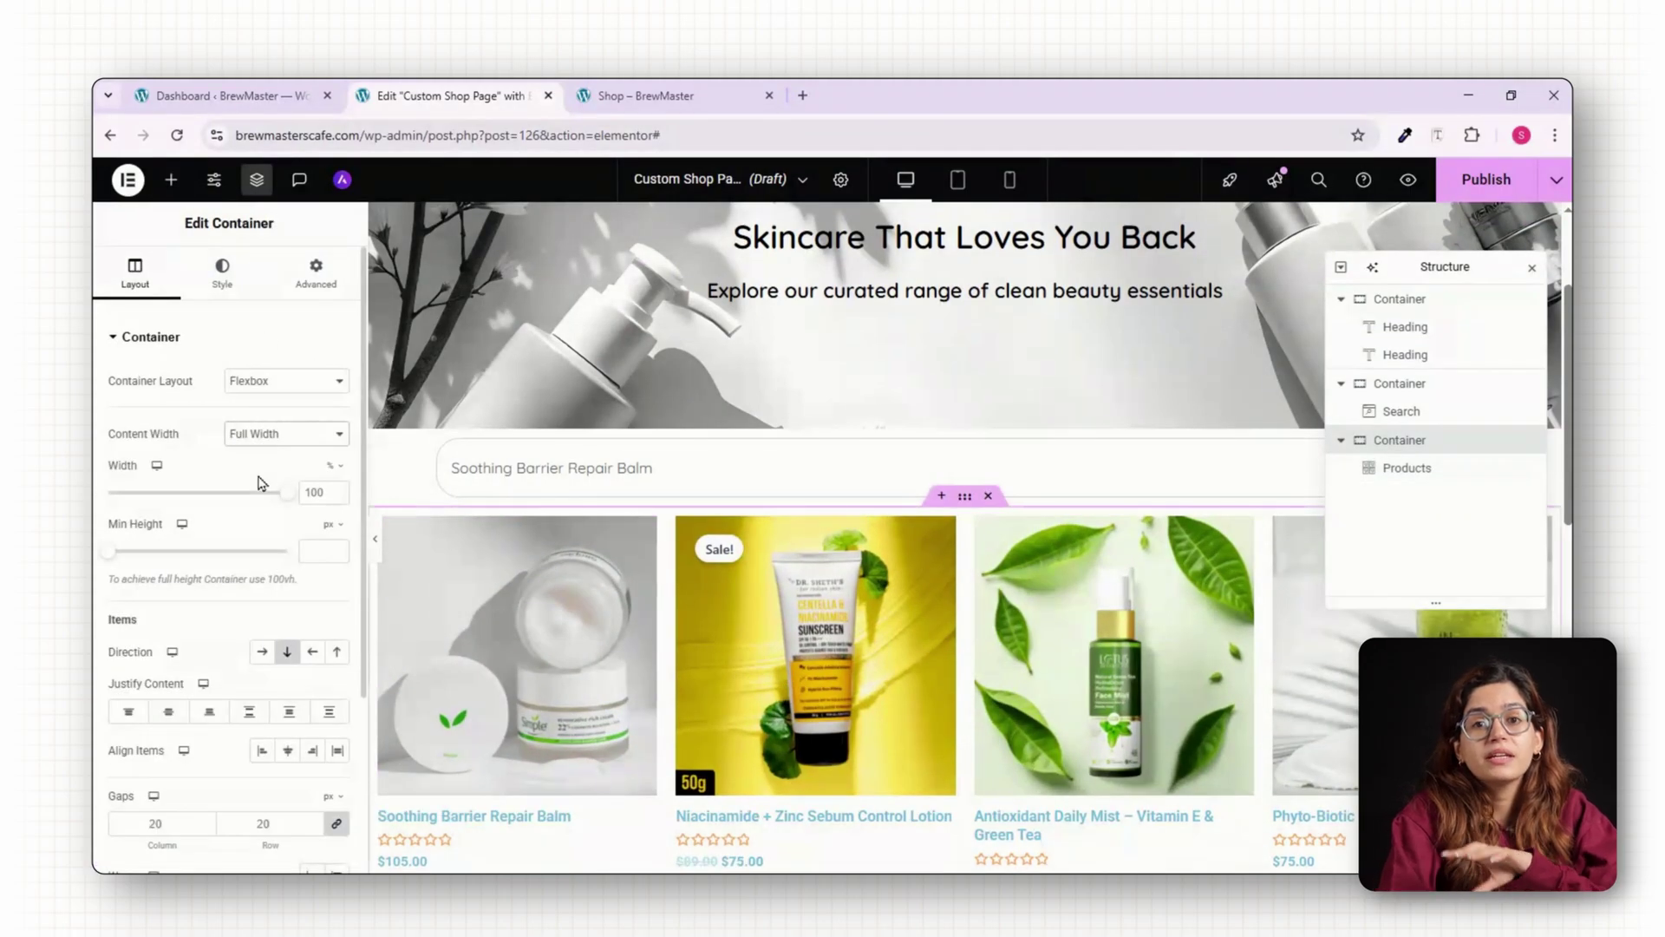
pyautogui.click(316, 273)
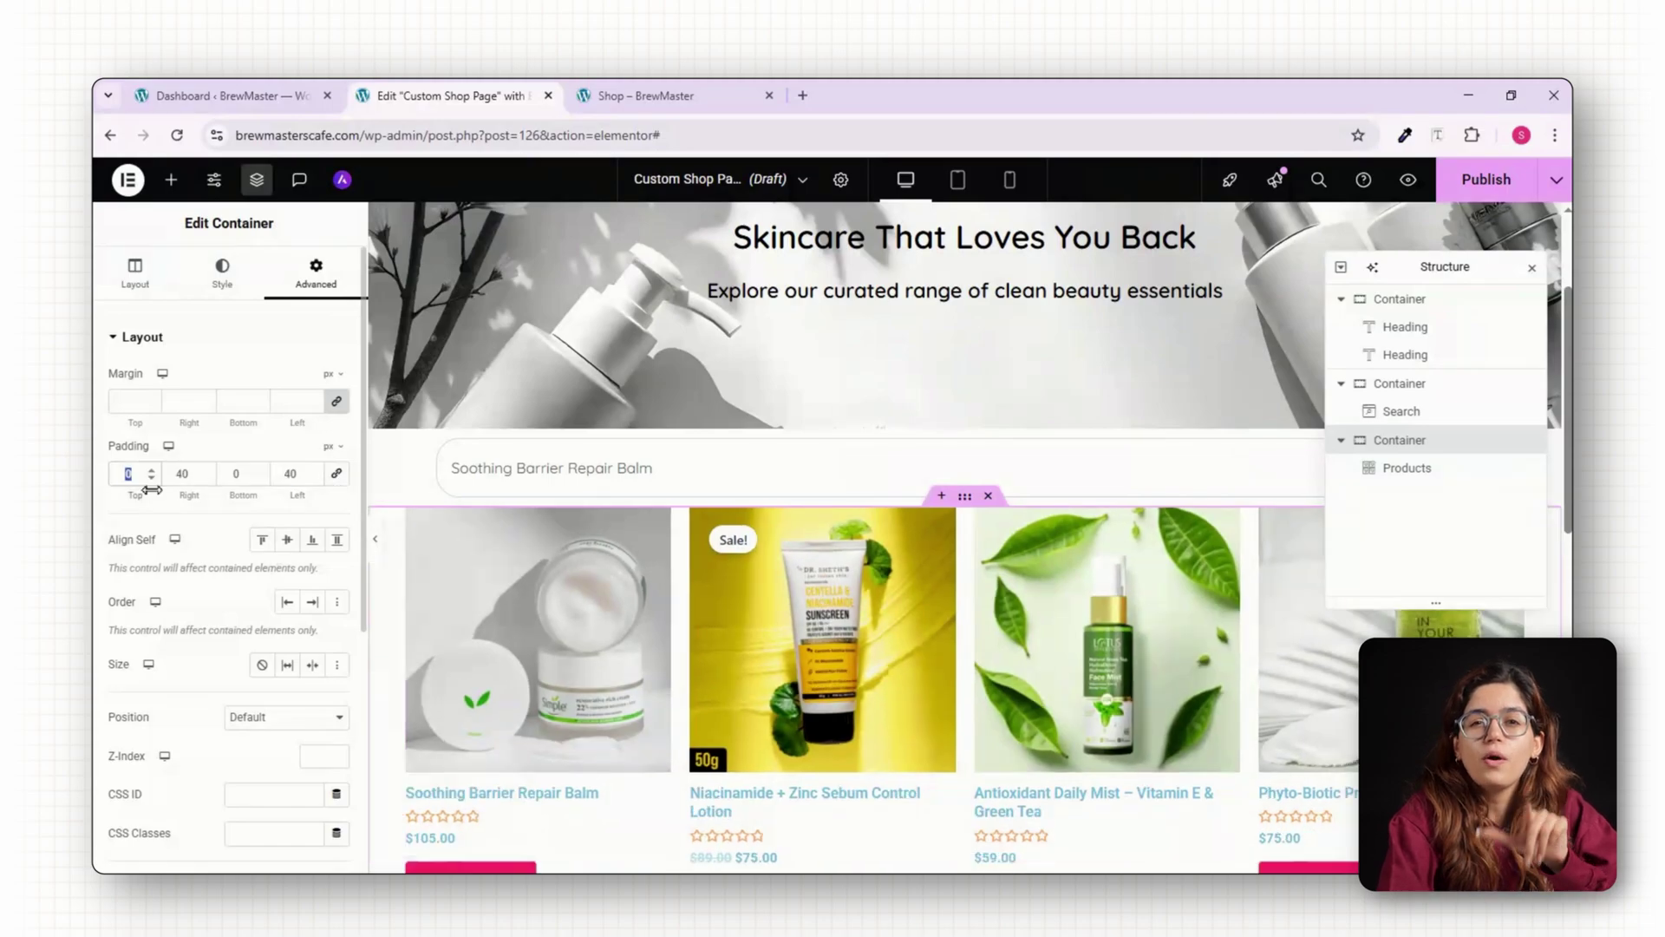
pyautogui.click(227, 468)
pyautogui.write('40')
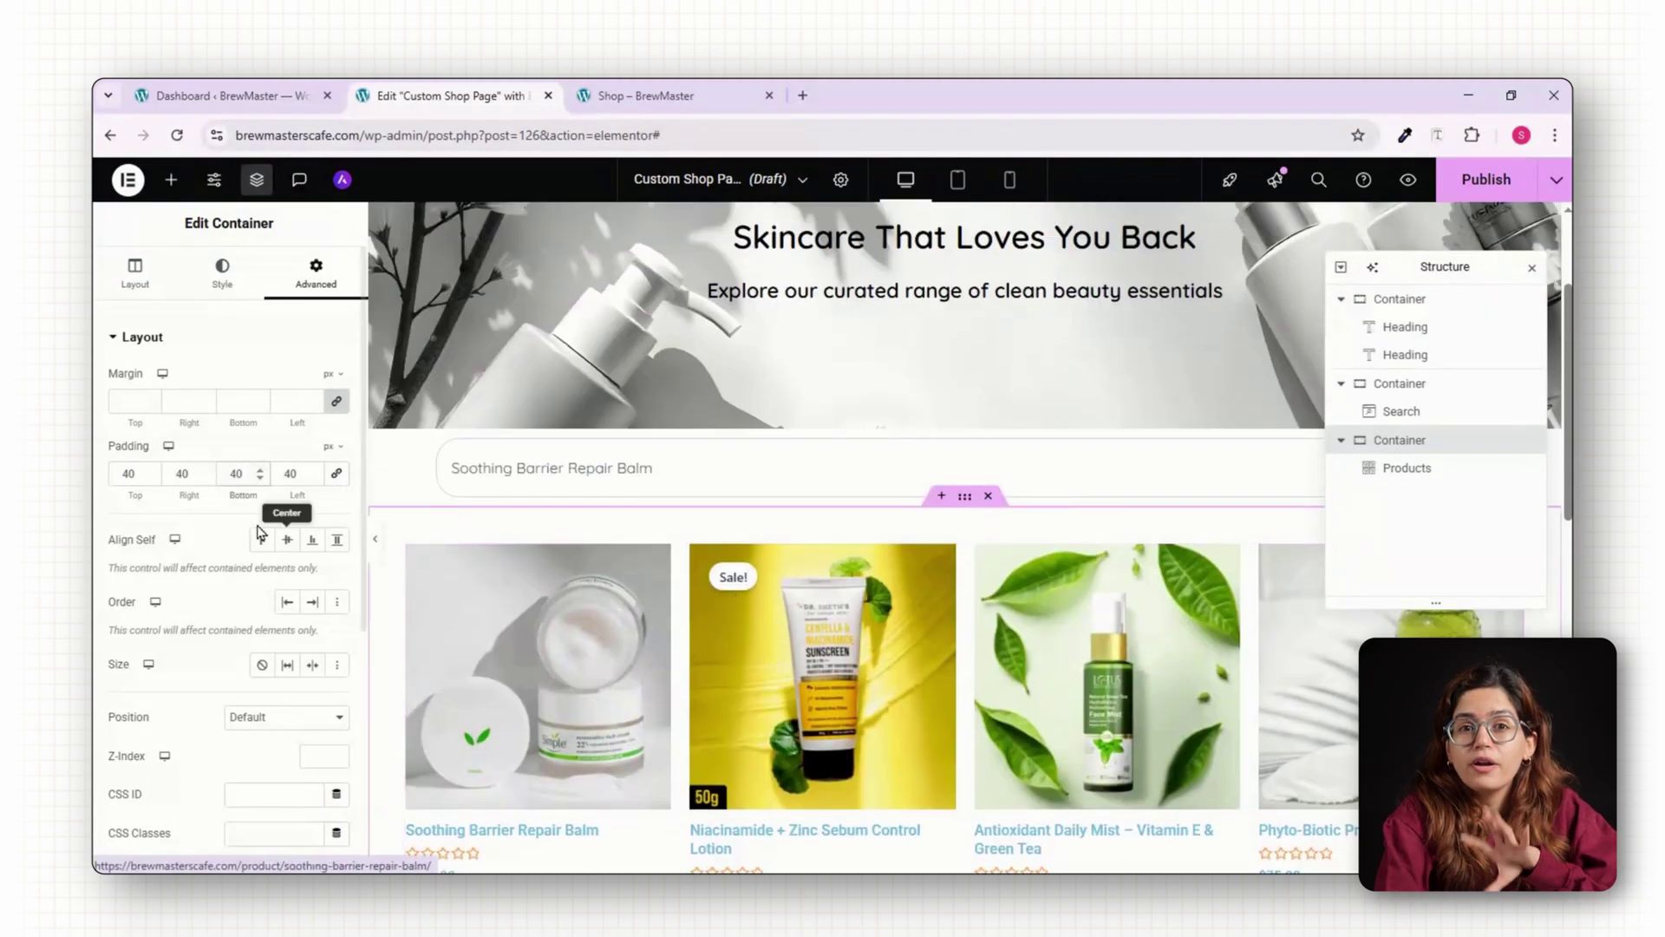
pyautogui.click(134, 273)
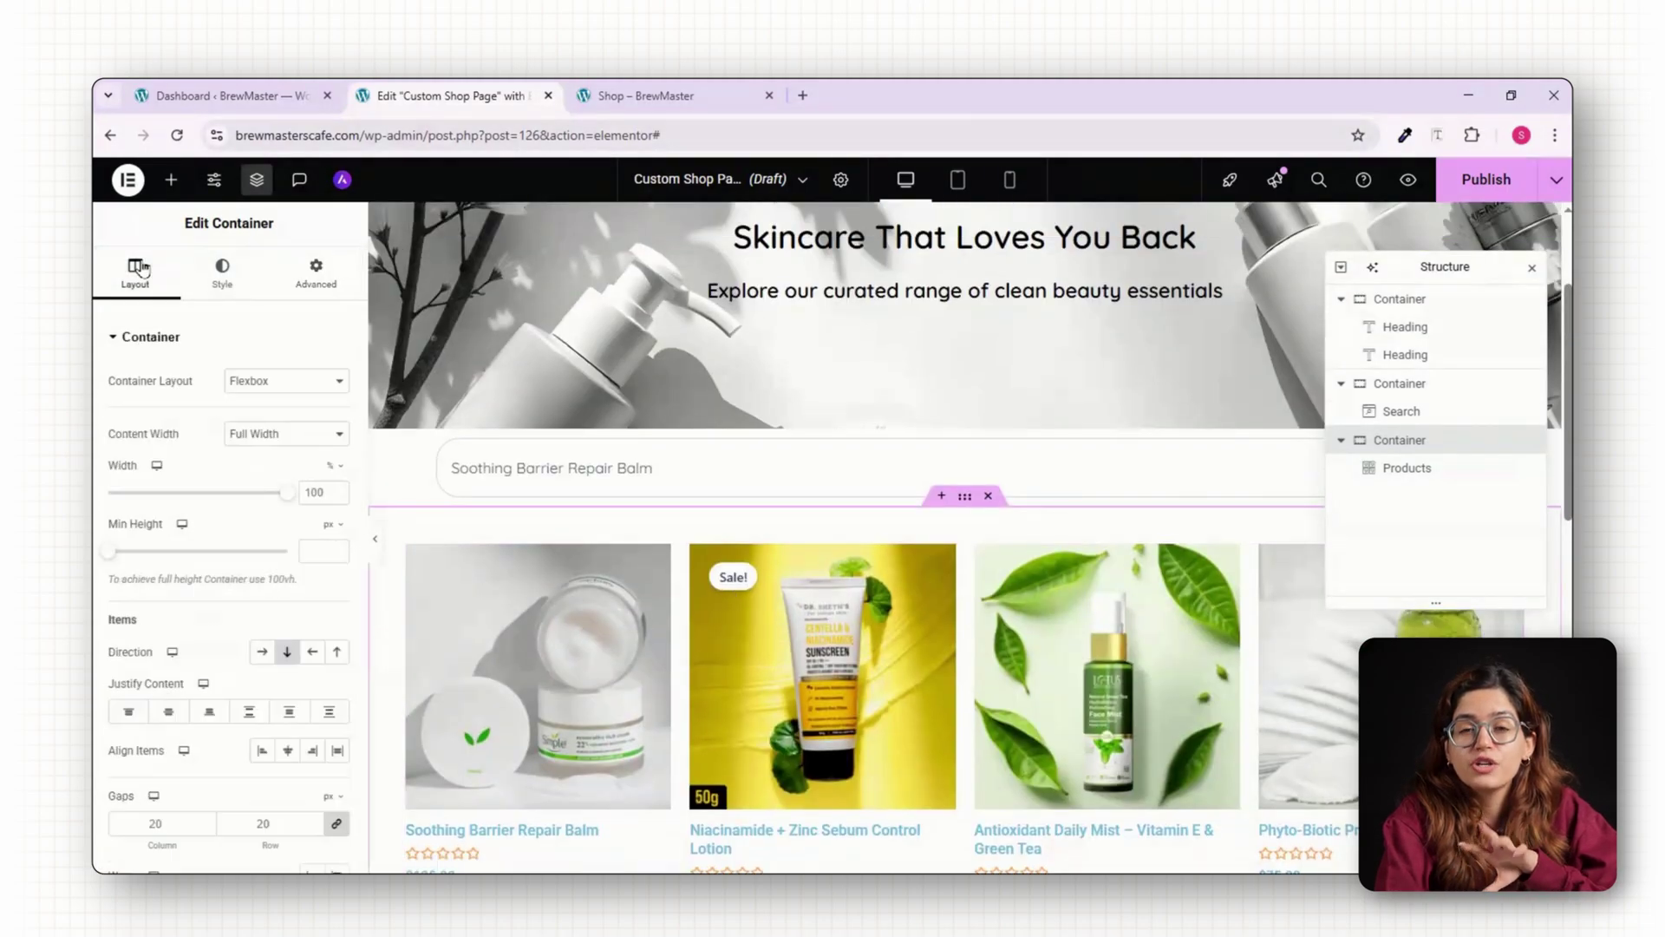
# Set the product grid to four columns and turn on pagination.
pyautogui.click(1405, 467)
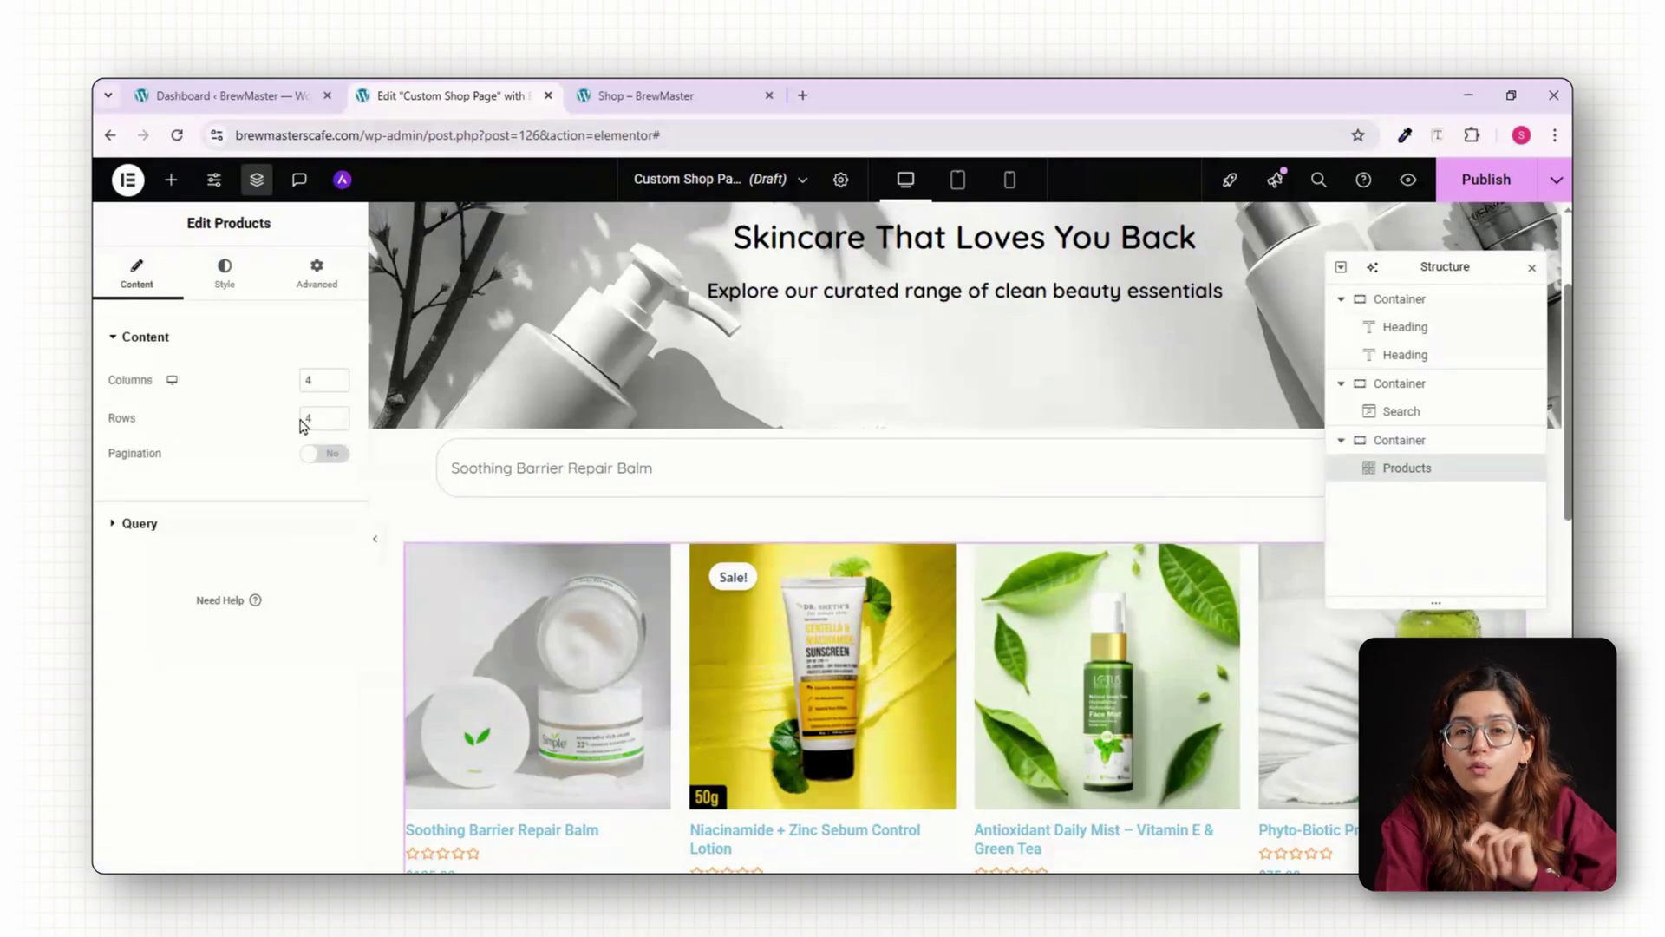
pyautogui.click(338, 386)
pyautogui.scroll(-6, 911, 607)
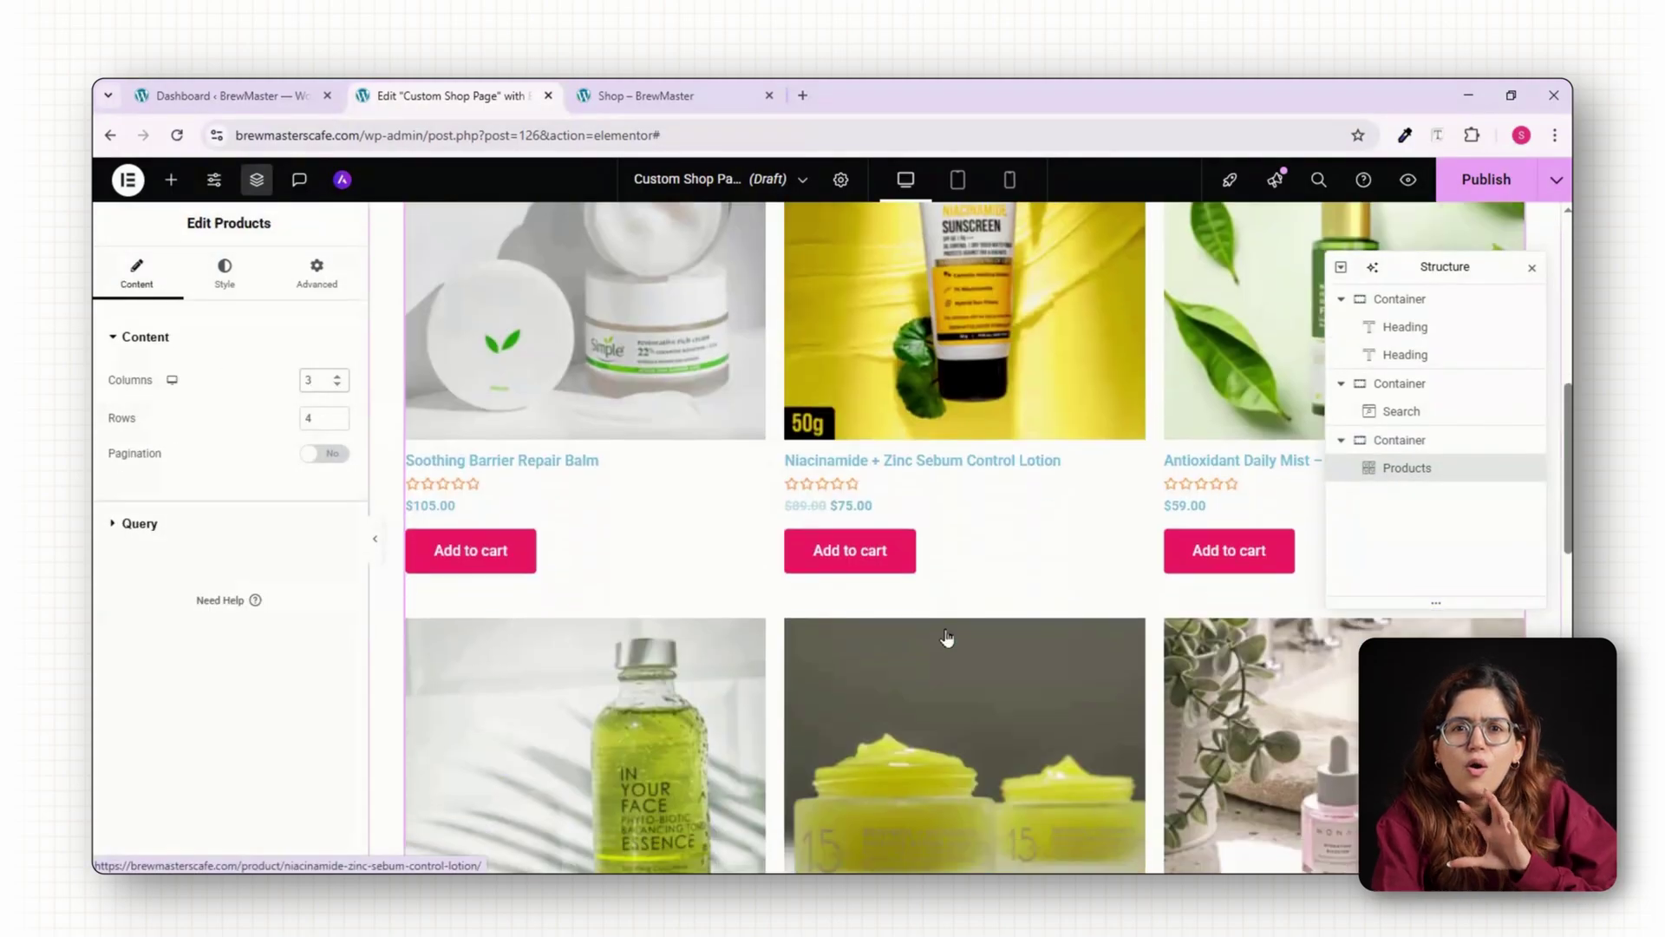
pyautogui.scroll(5, 946, 637)
pyautogui.click(337, 376)
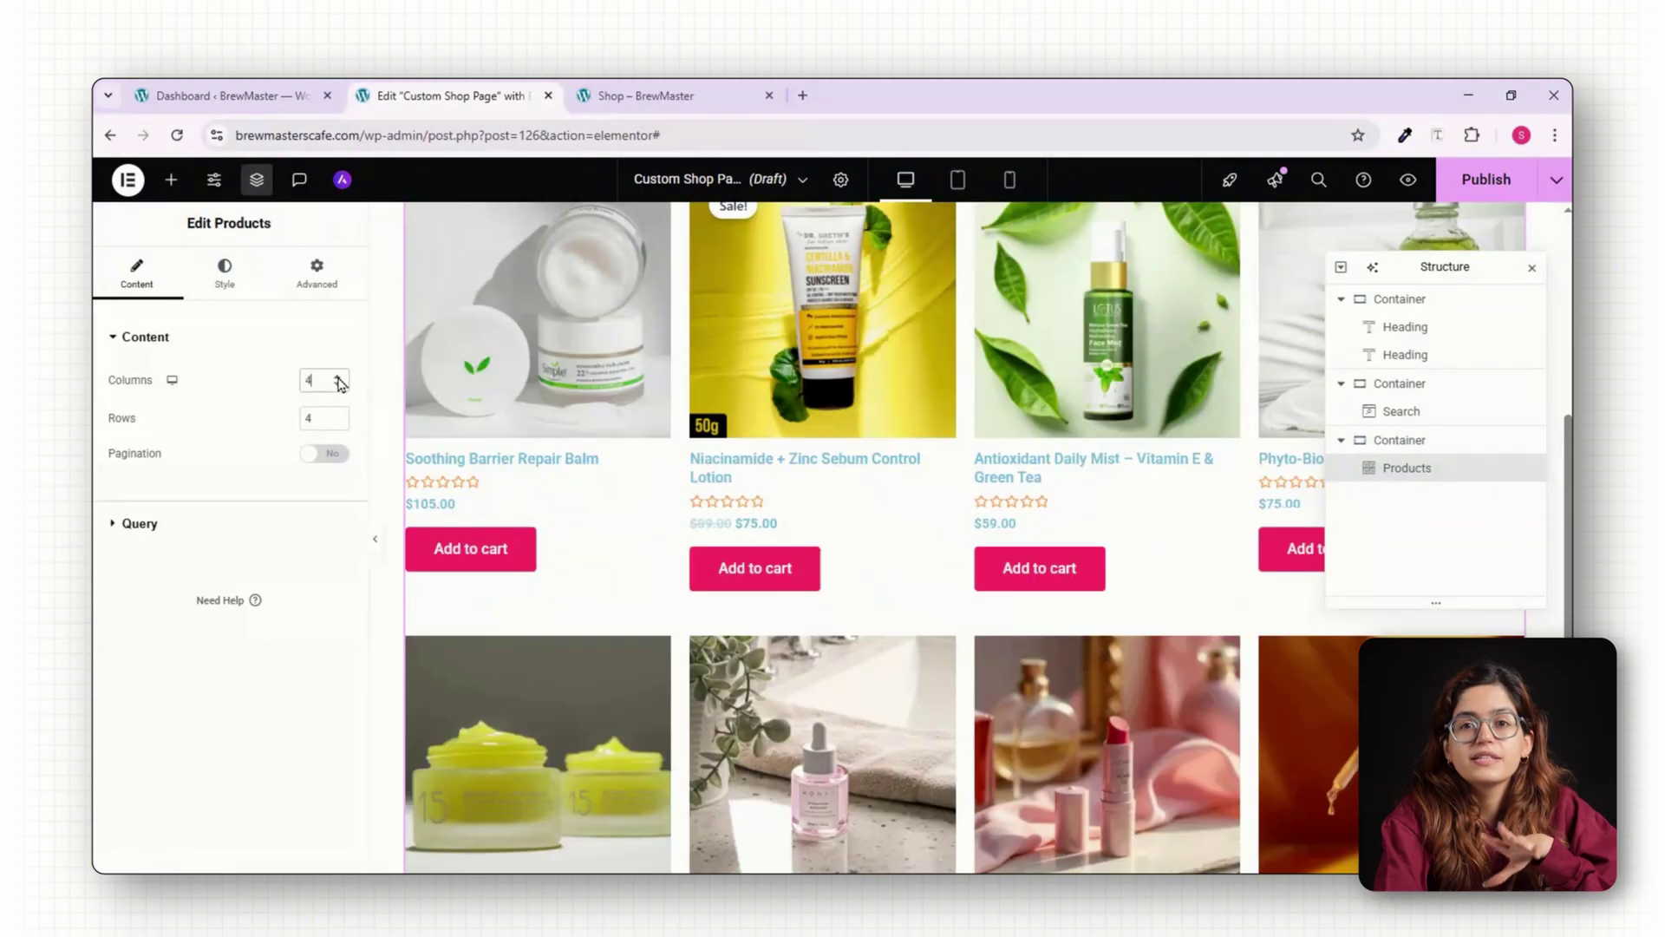
pyautogui.click(323, 454)
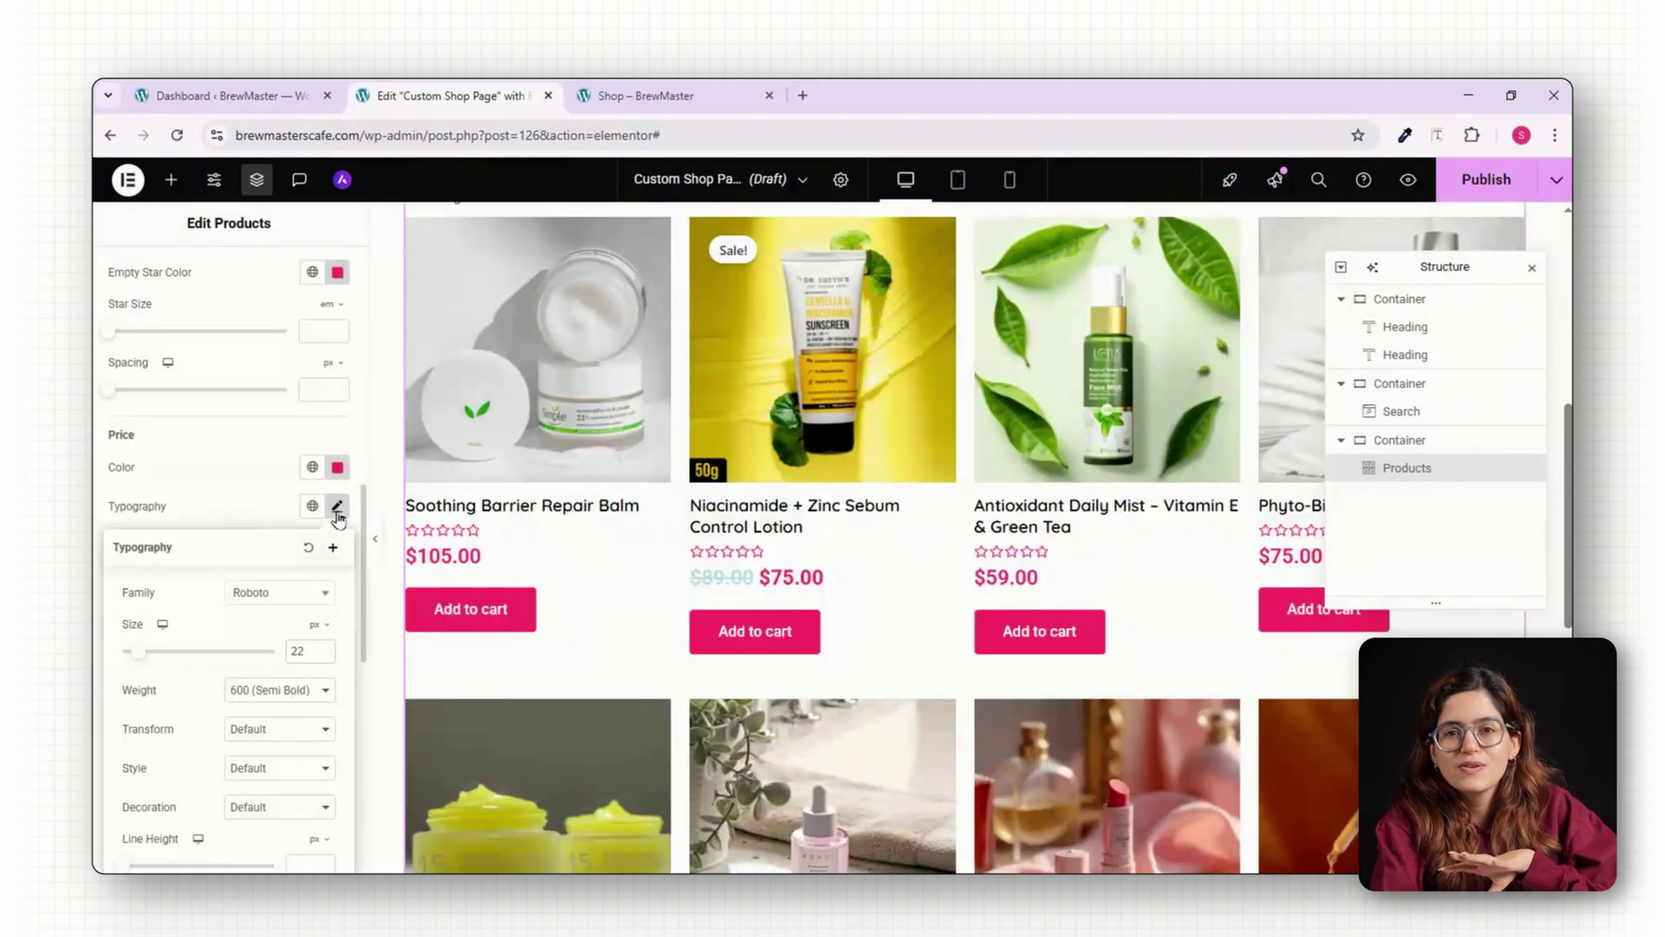
# Set the regular price colour in the product grid to pink #FA2D64.
pyautogui.click(337, 505)
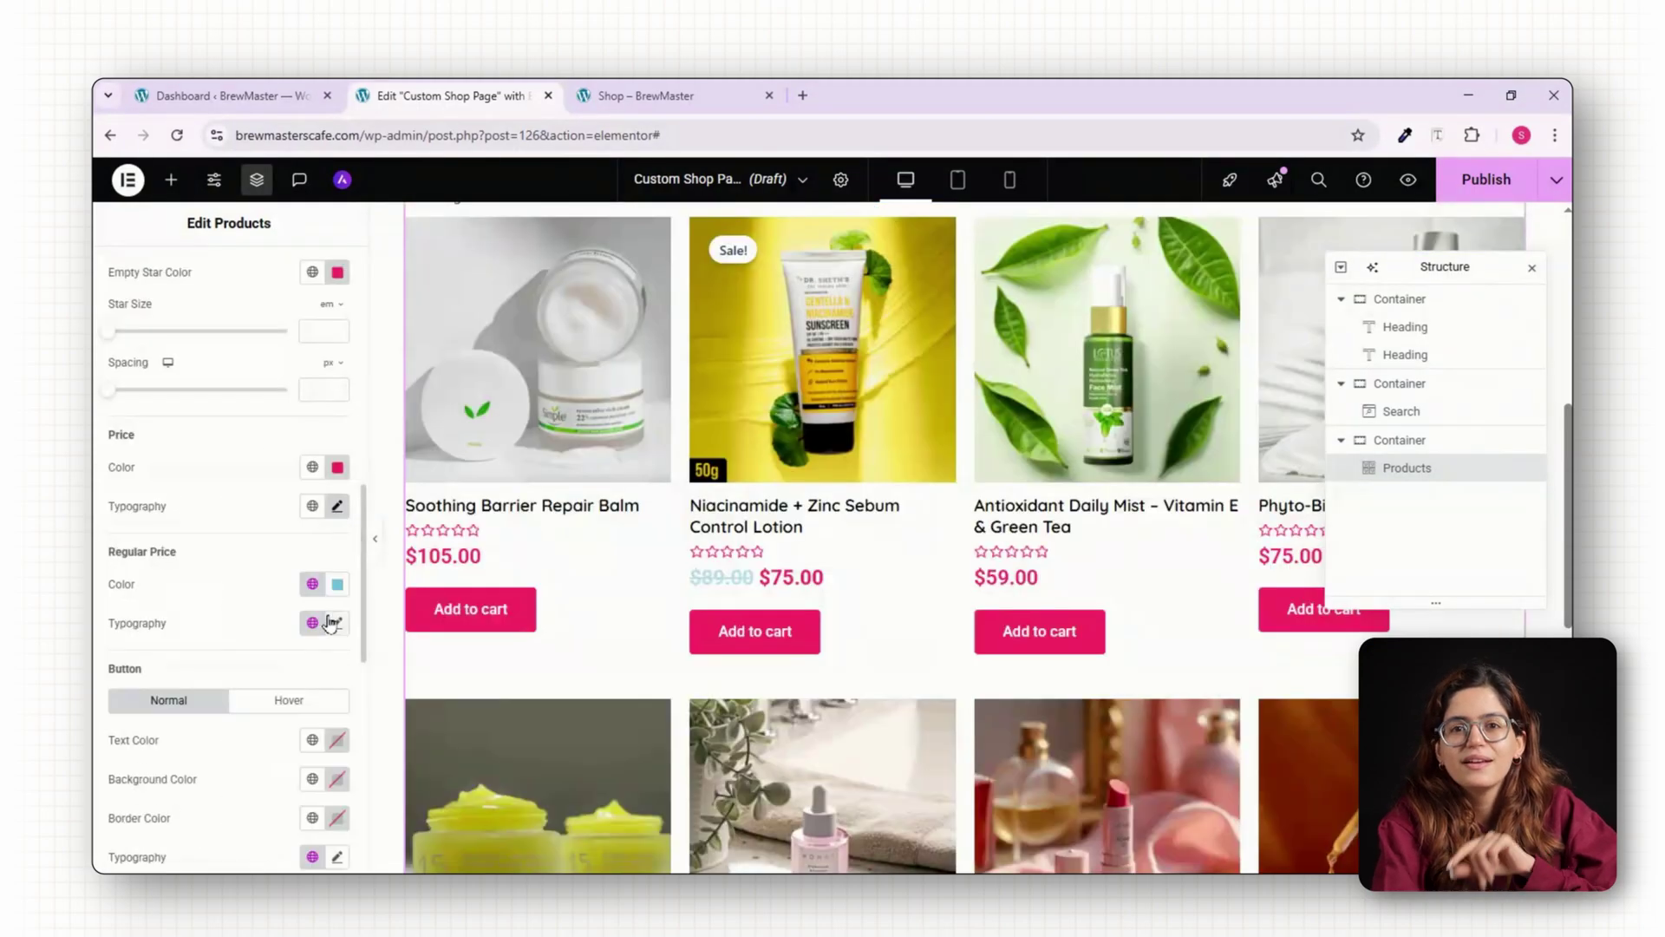
pyautogui.click(337, 583)
pyautogui.write('#FA2D64')
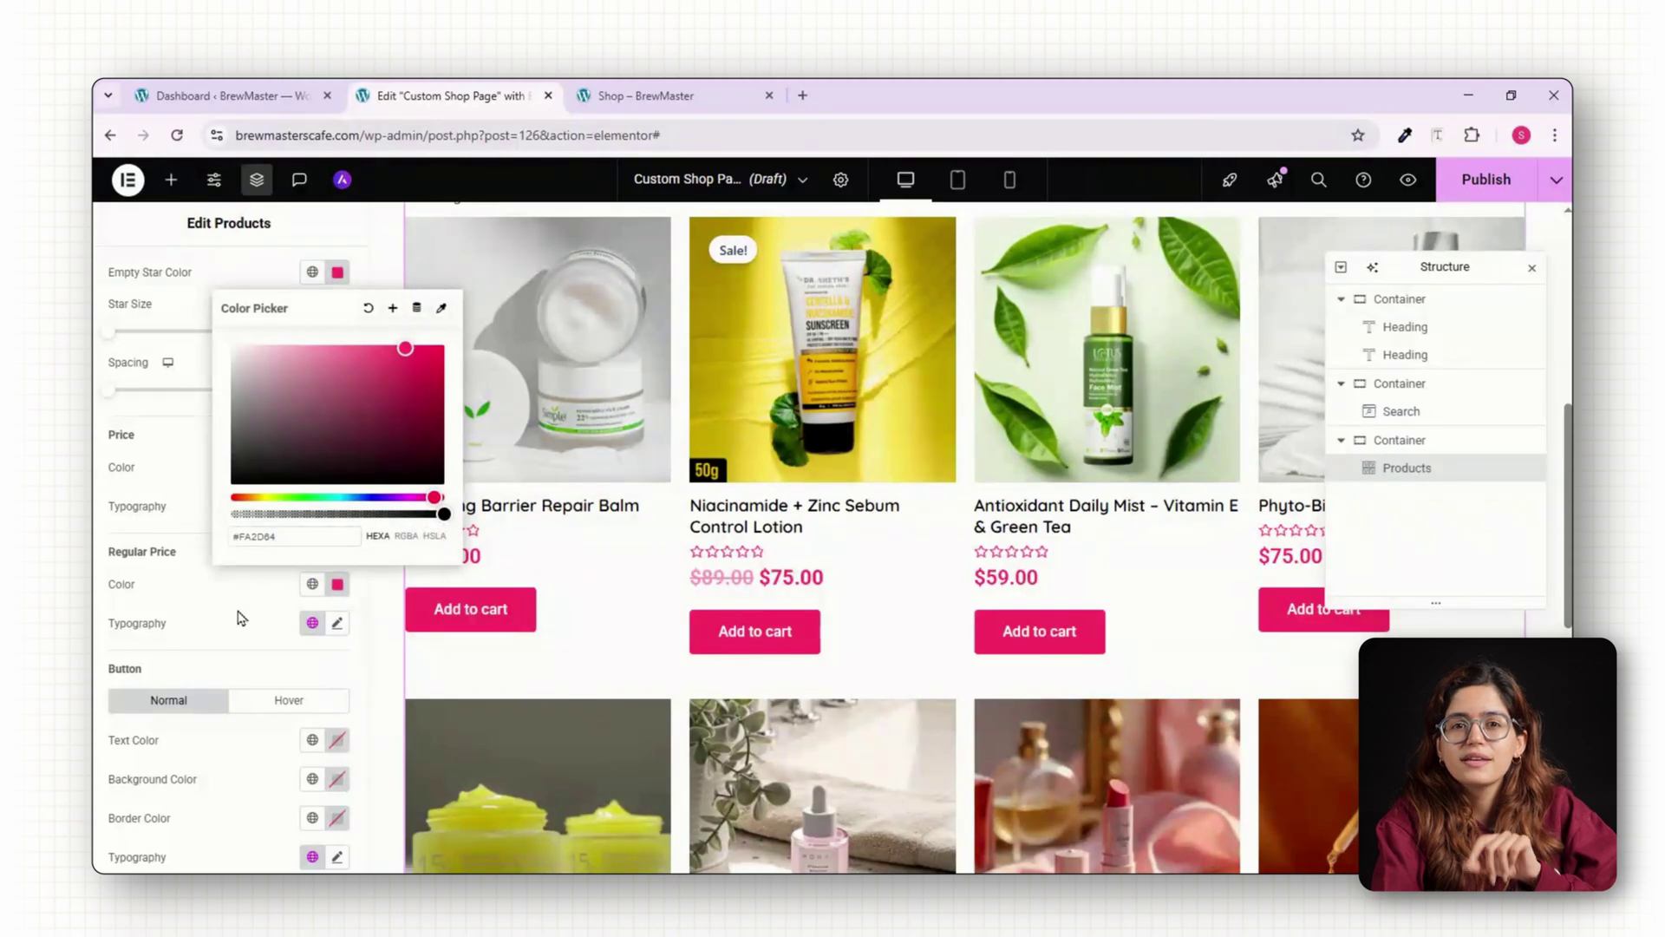
pyautogui.click(241, 617)
# Expand the Pagination style section and begin publishing the shop template.
pyautogui.scroll(-1, 278, 659)
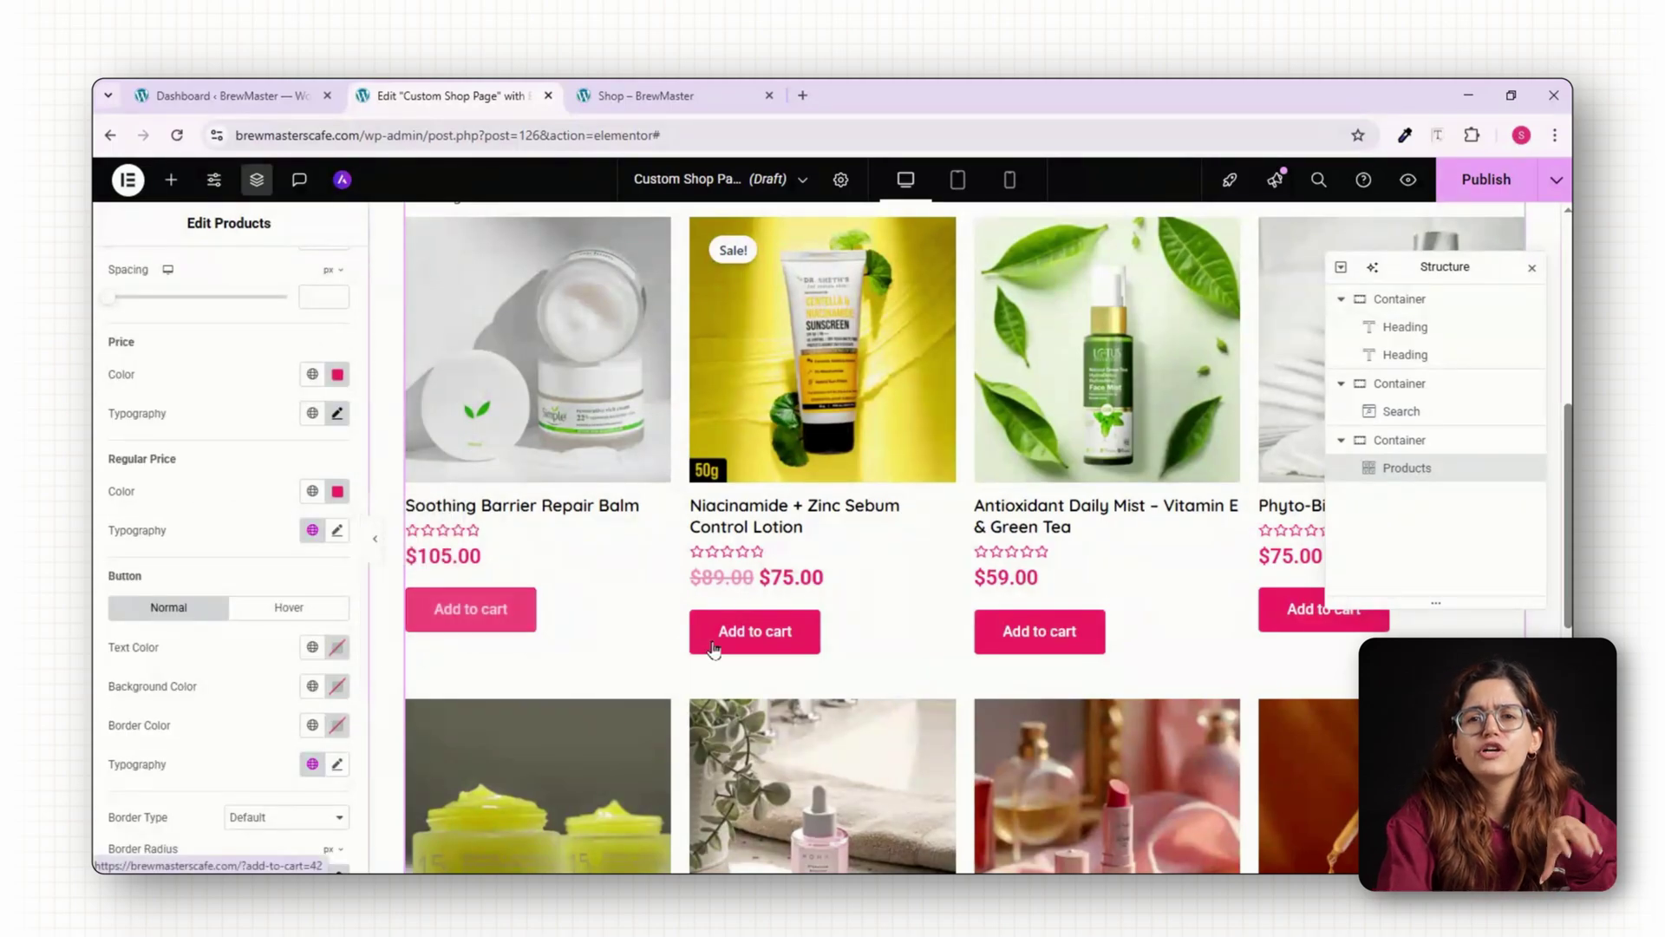
pyautogui.scroll(-5, 297, 767)
pyautogui.scroll(-1, 299, 760)
pyautogui.scroll(-5, 577, 691)
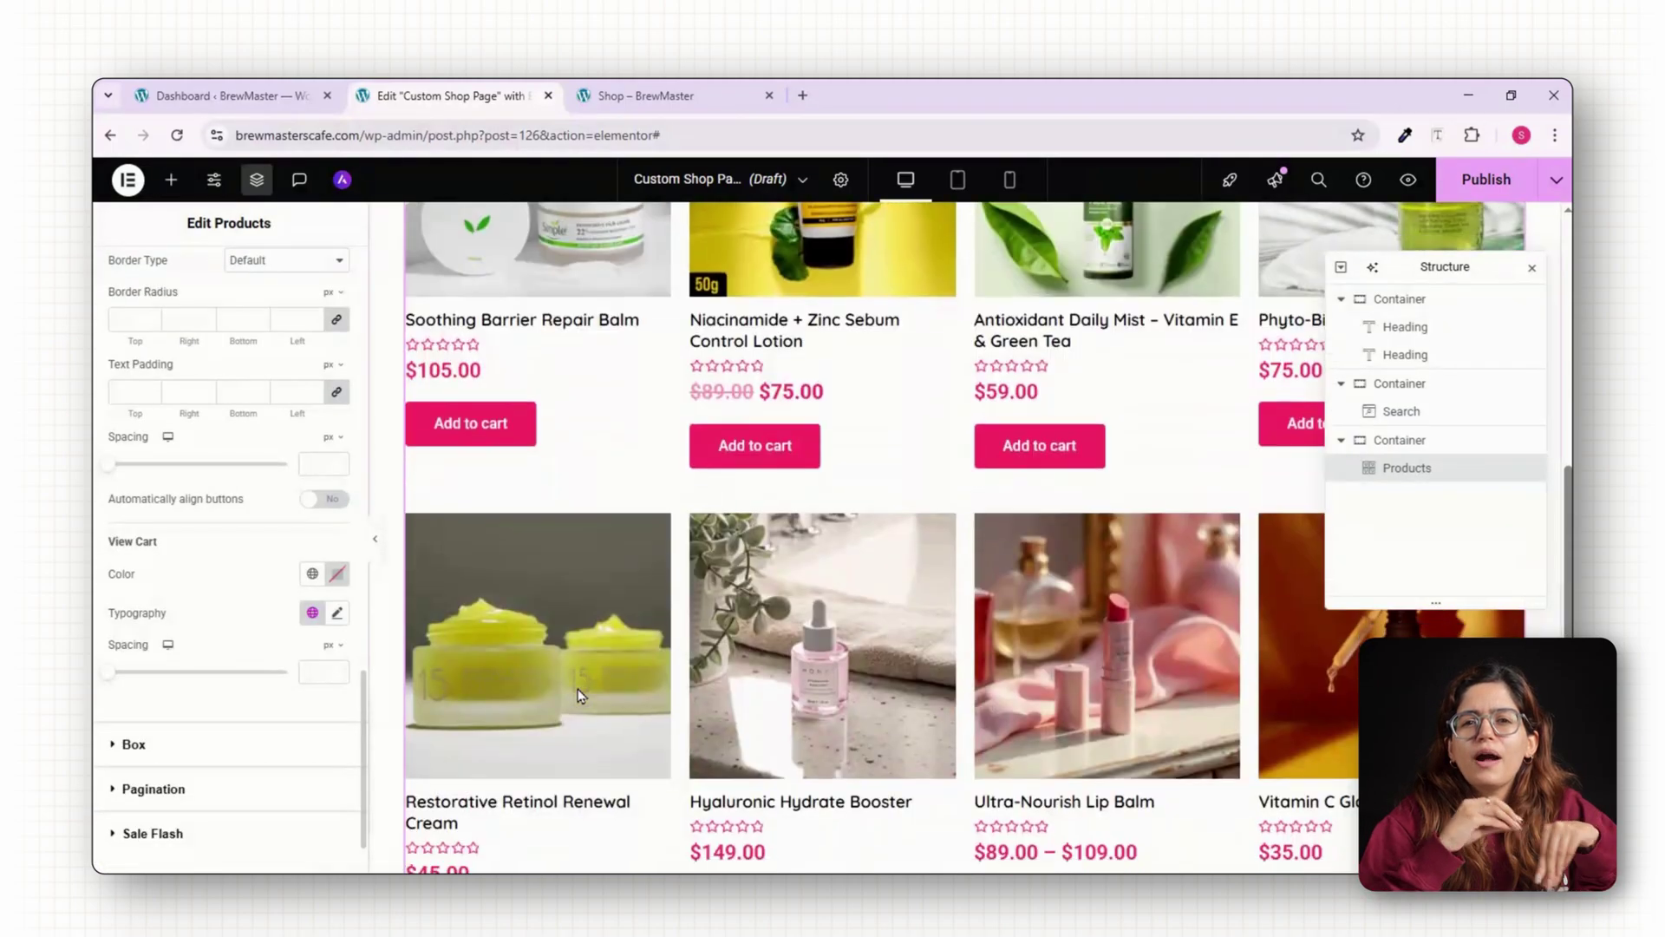
pyautogui.click(152, 789)
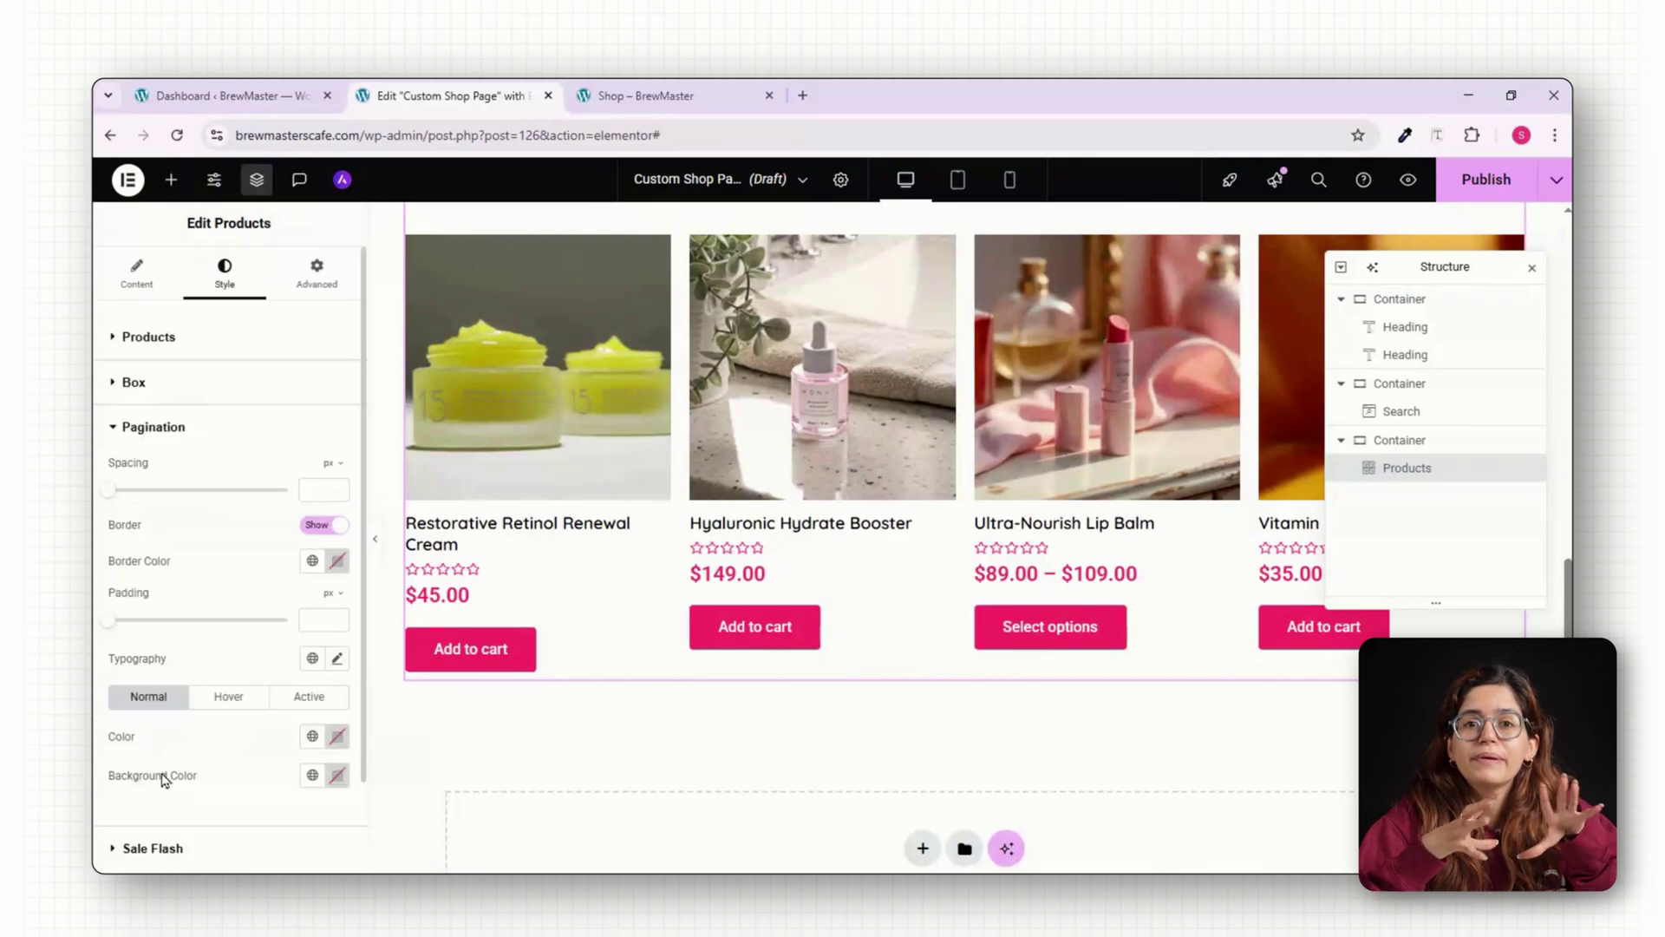
pyautogui.scroll(-1, 281, 703)
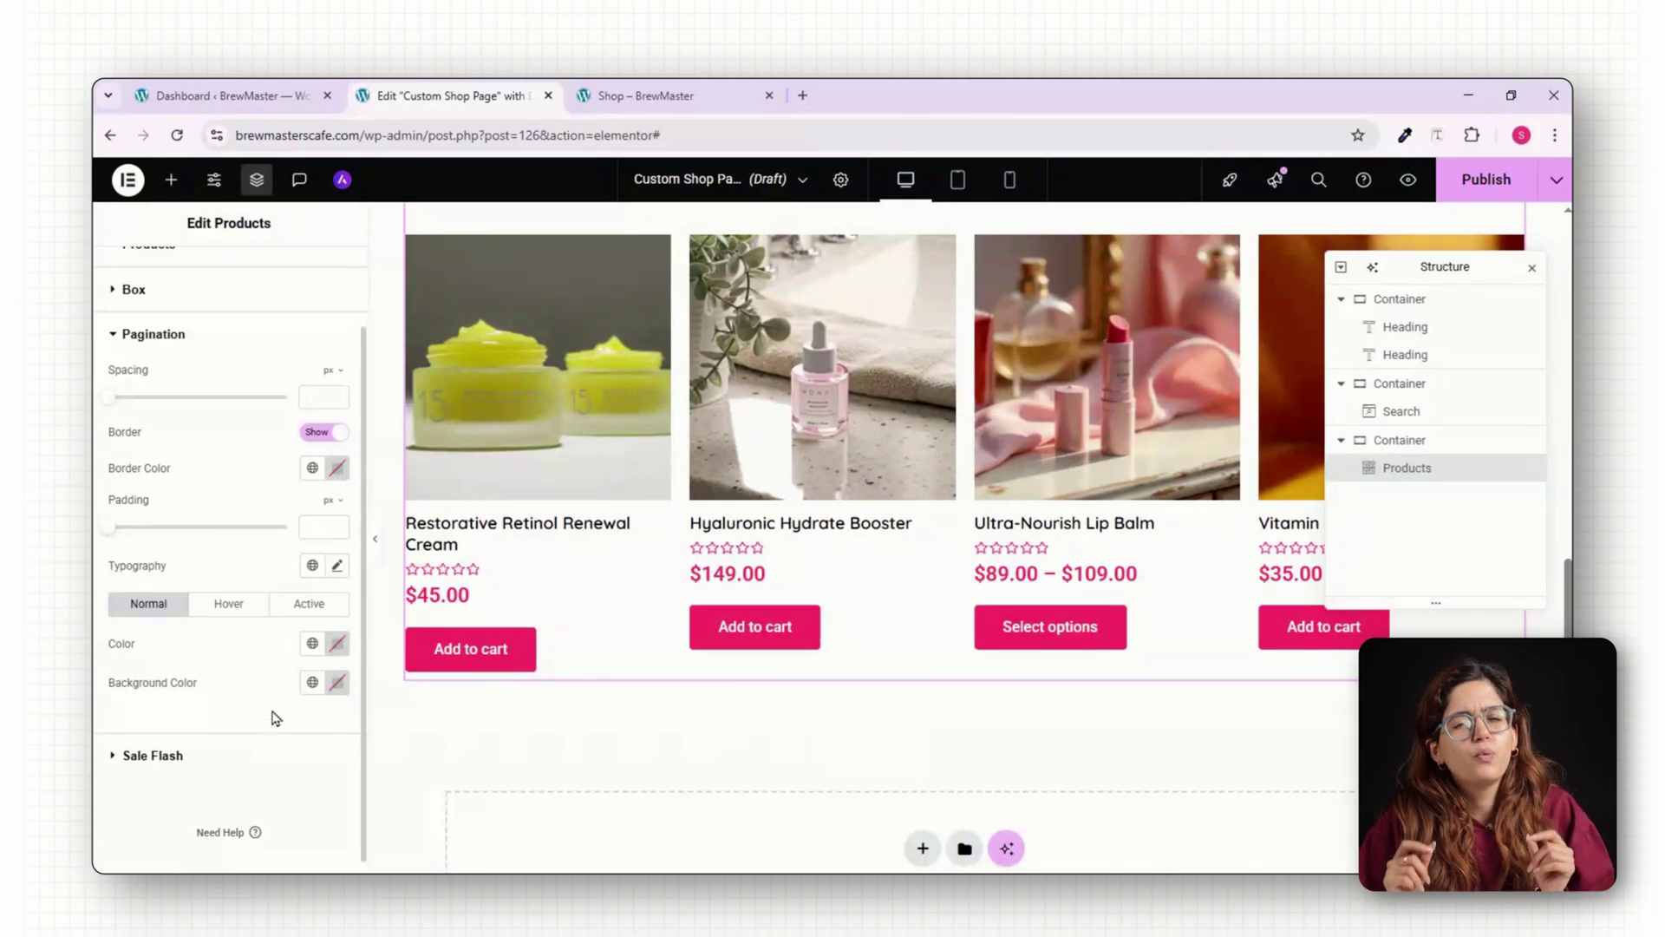
pyautogui.scroll(-1, 274, 719)
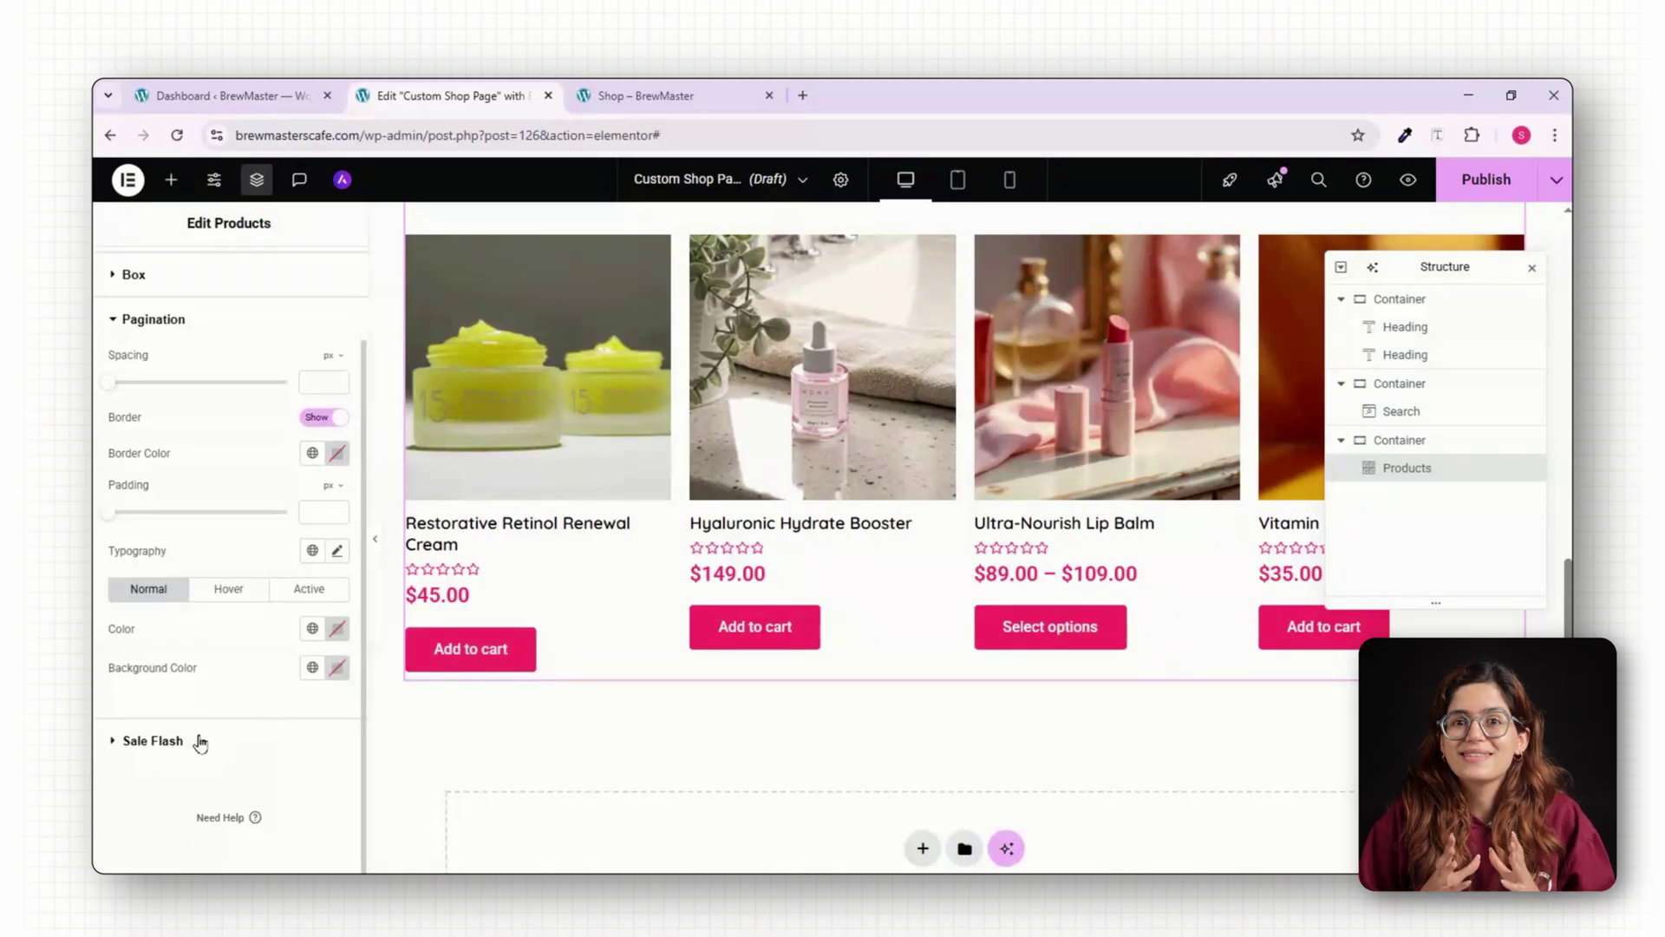
pyautogui.click(1450, 182)
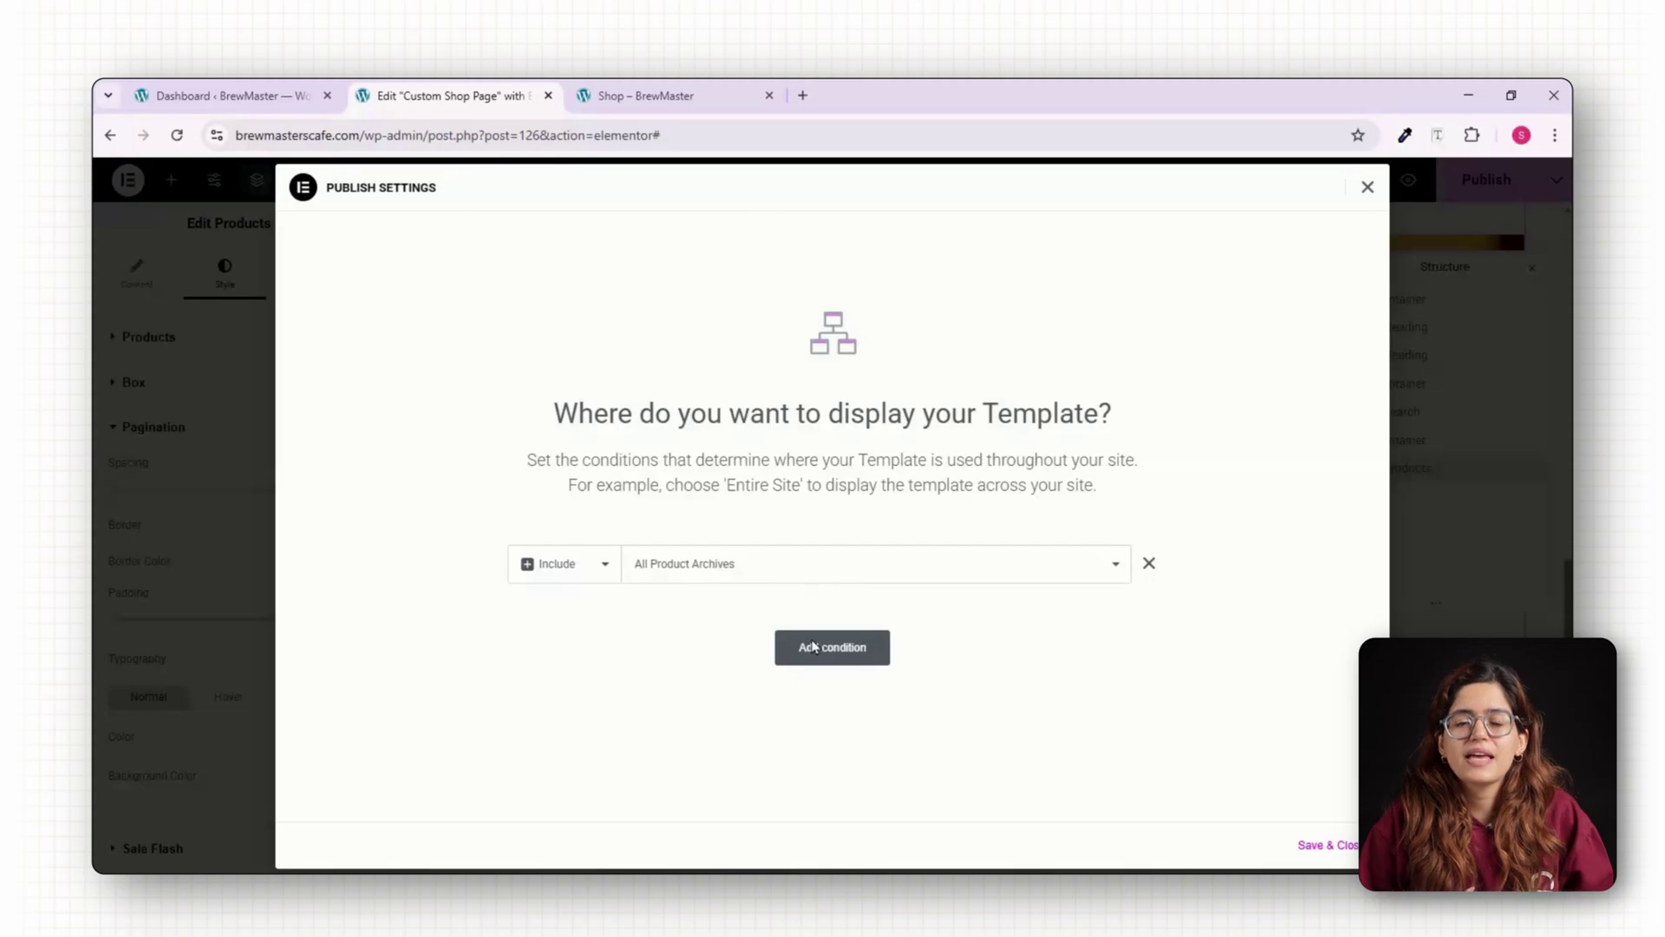
# Add an Include > Shop Page display condition, then view the live shop page.
pyautogui.click(819, 648)
pyautogui.click(961, 620)
pyautogui.click(846, 659)
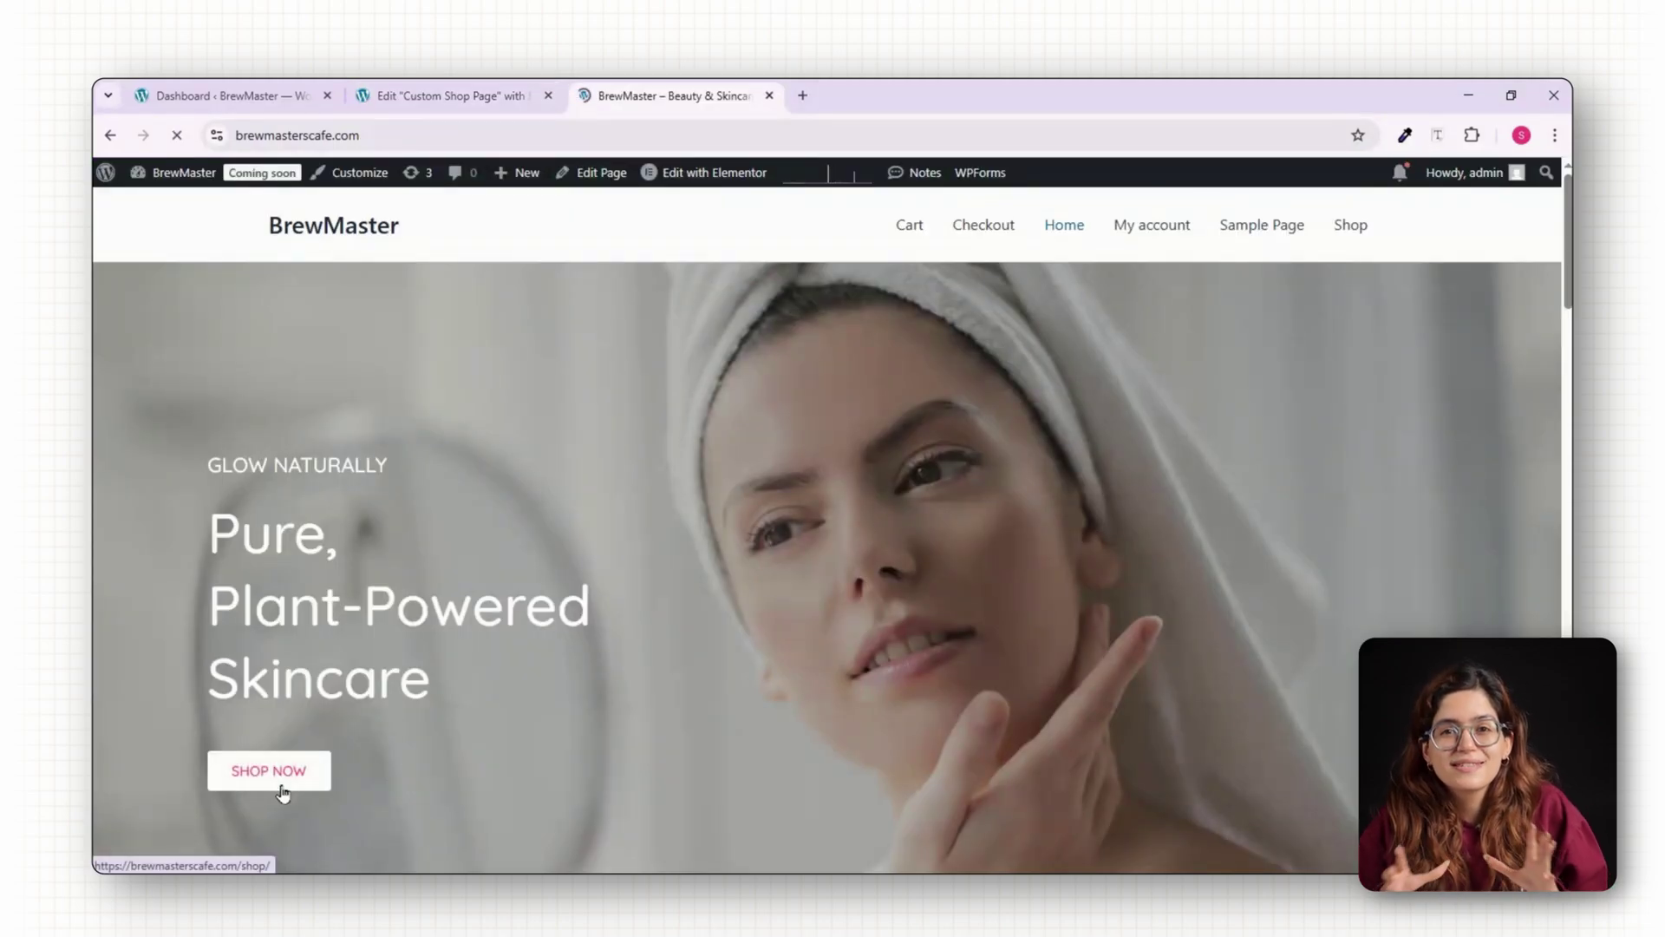
pyautogui.click(282, 791)
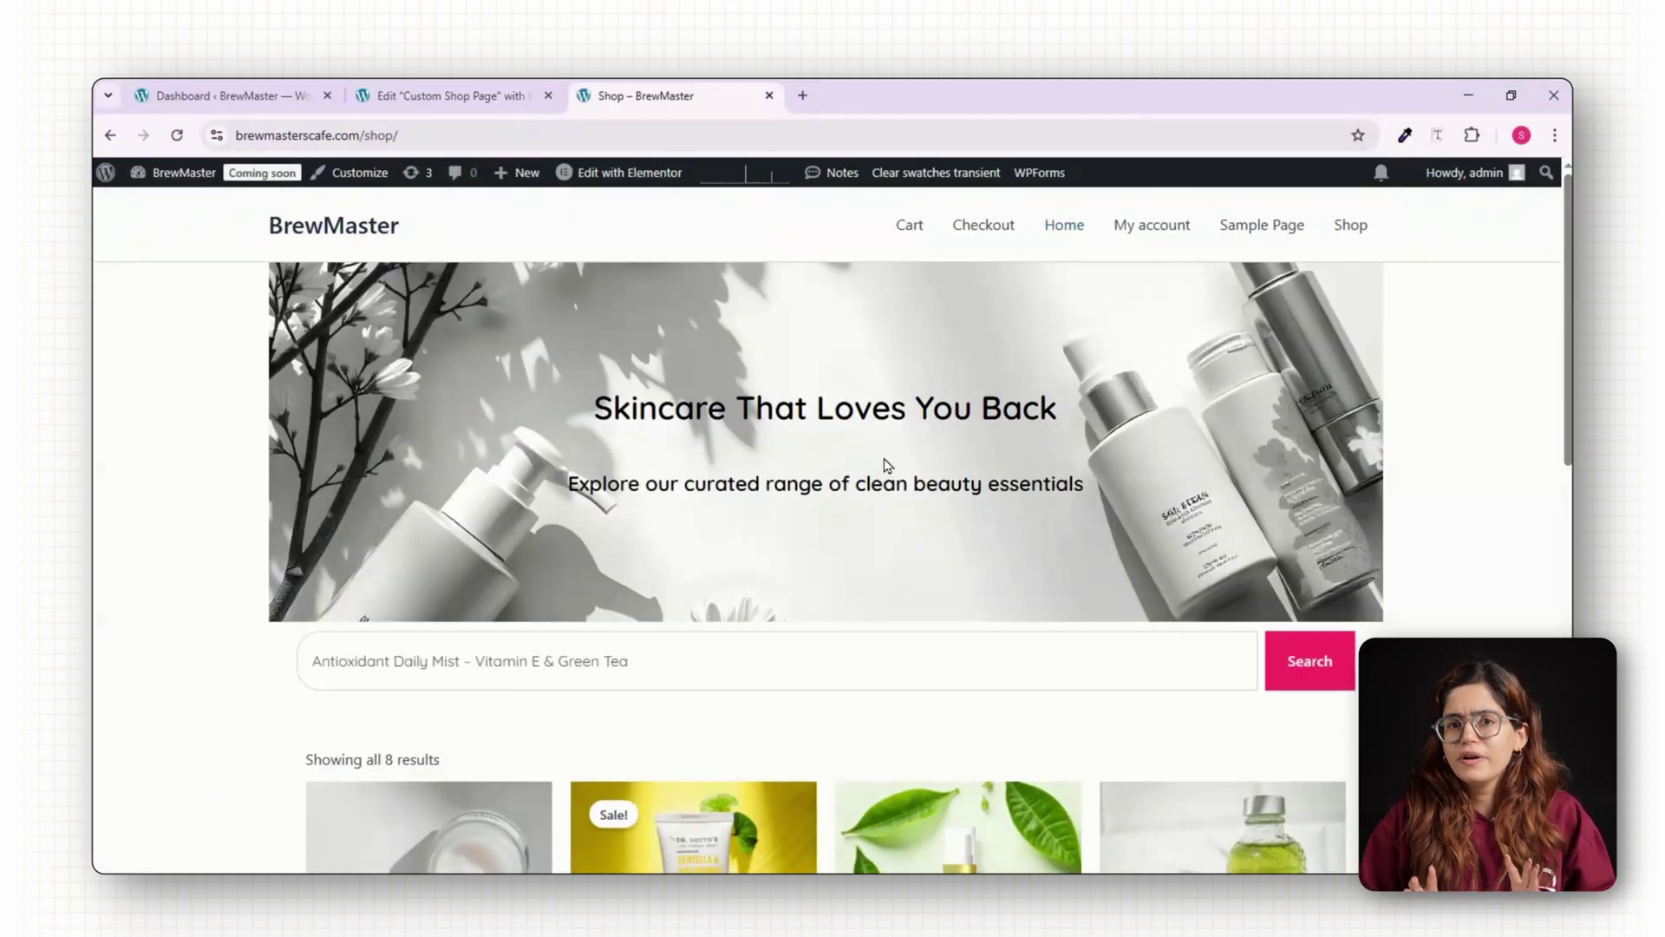
pyautogui.scroll(-10, 885, 466)
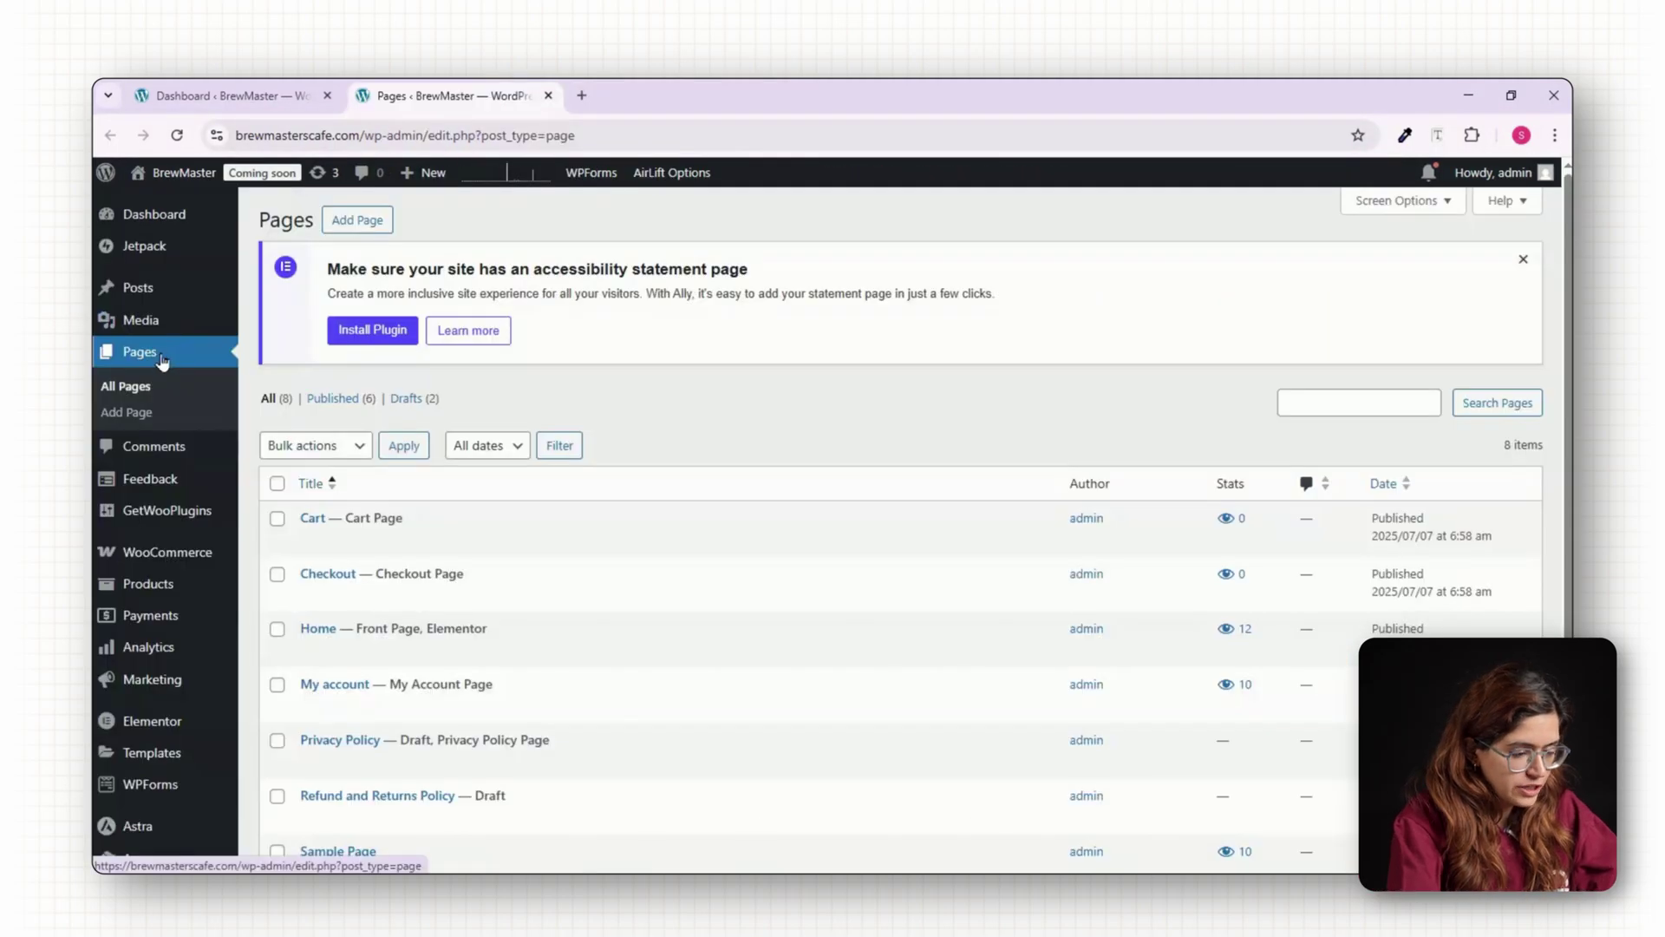
# Publish three new pages titled About Us, Contact US and FAQ.
pyautogui.click(356, 220)
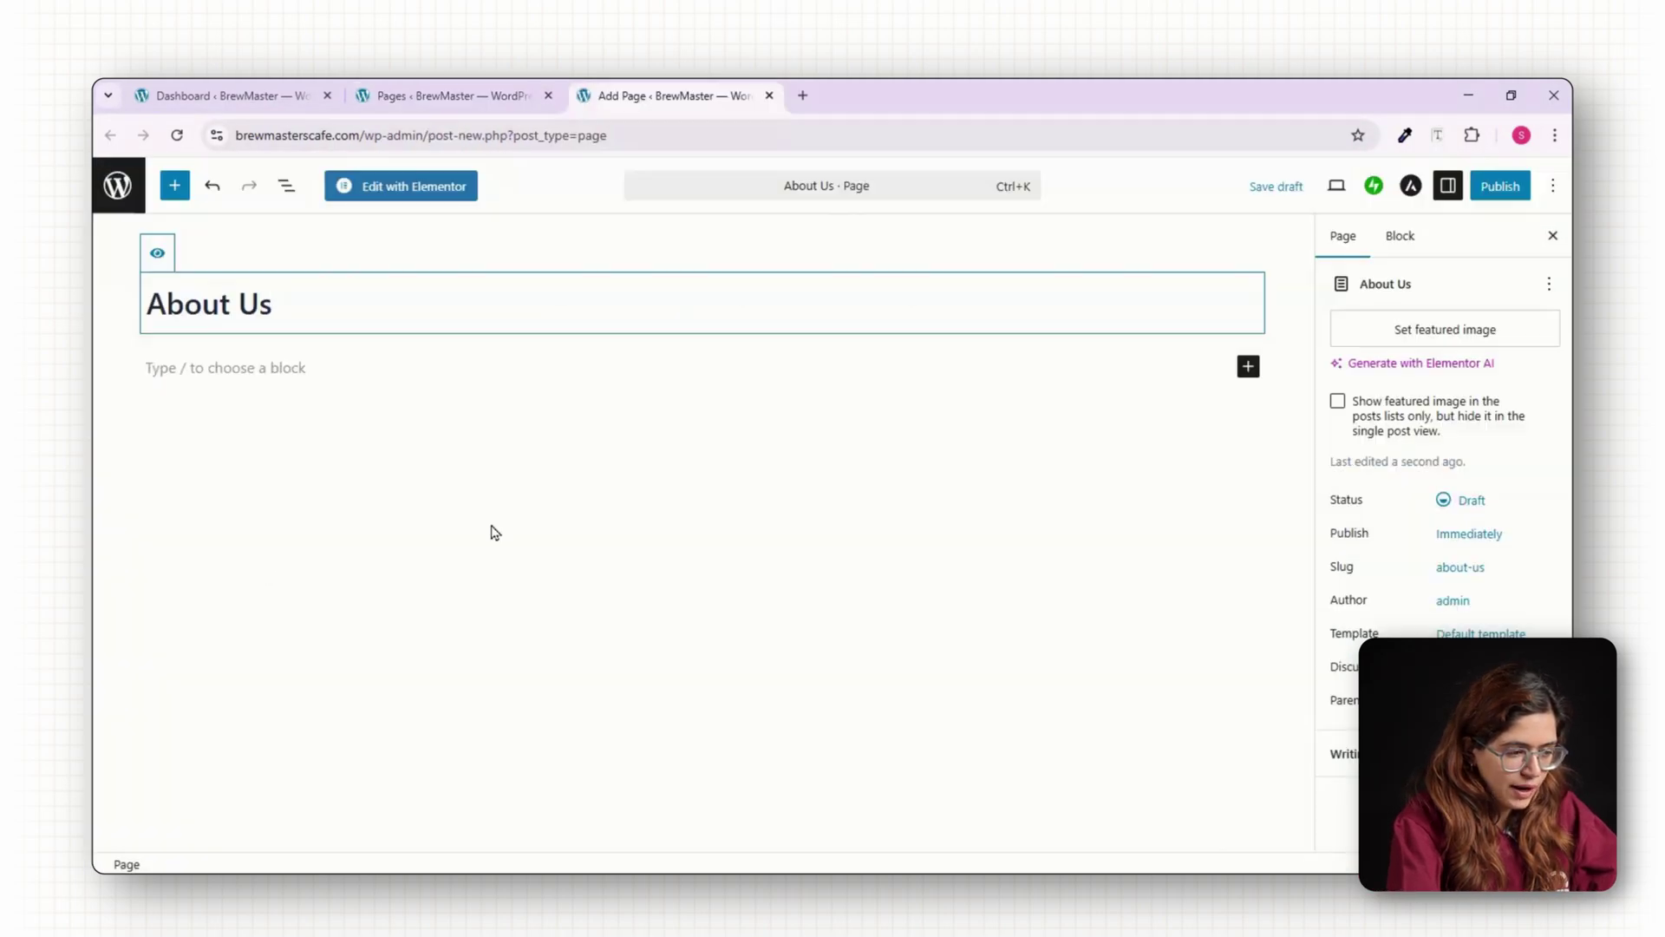
pyautogui.click(1500, 186)
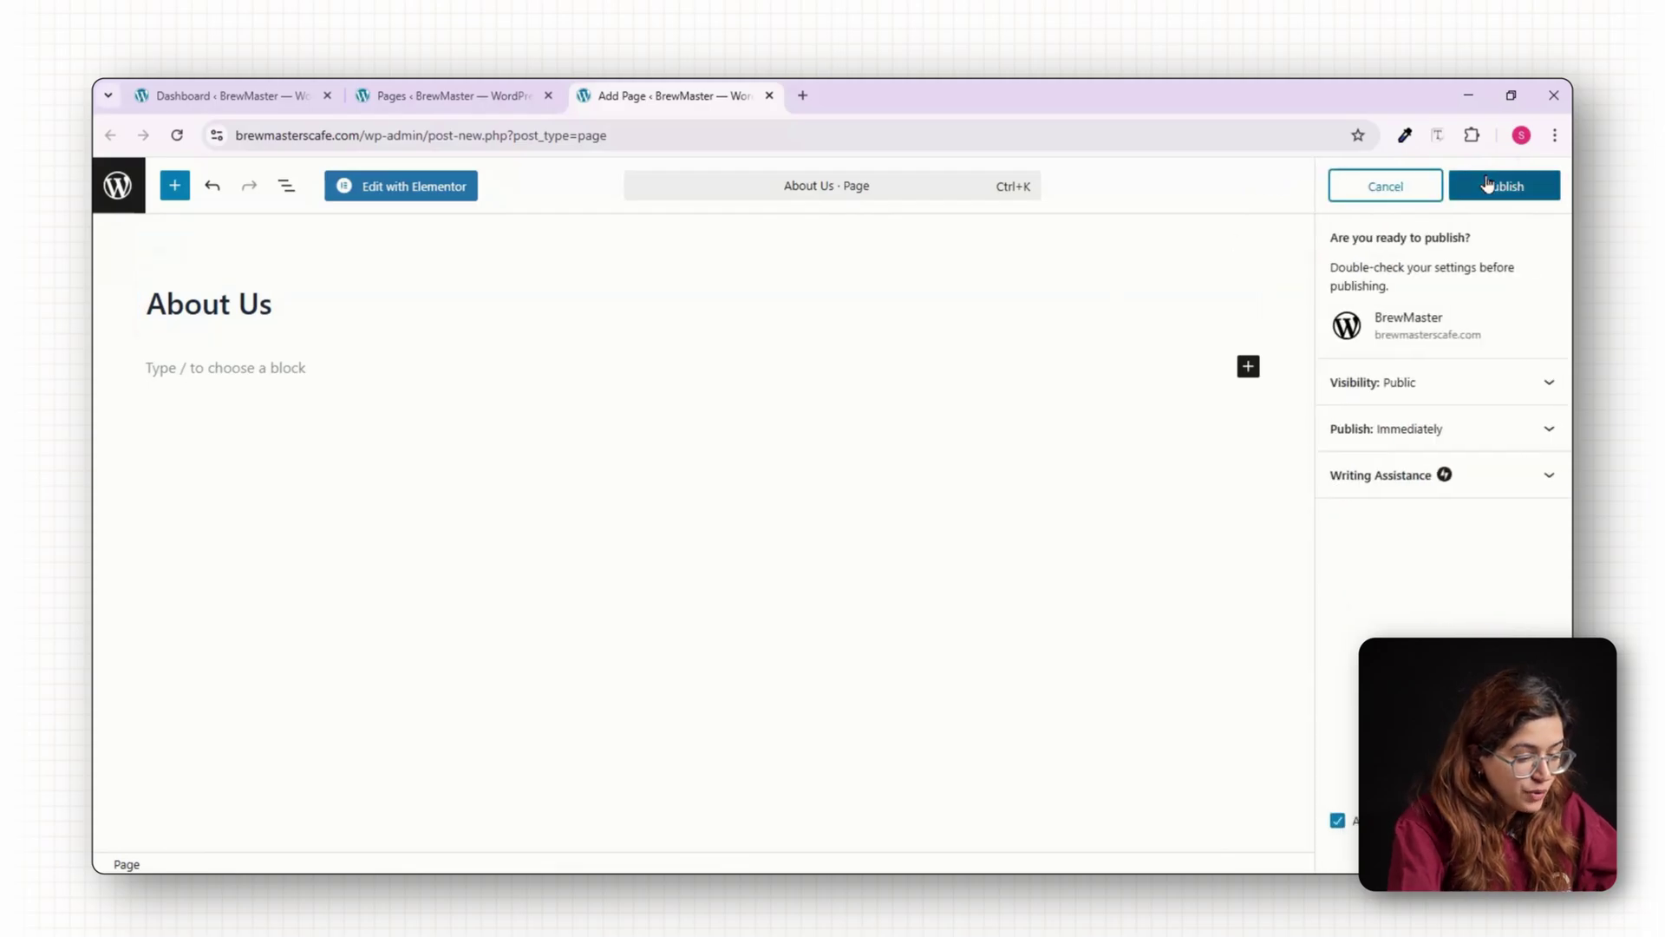
pyautogui.click(1498, 184)
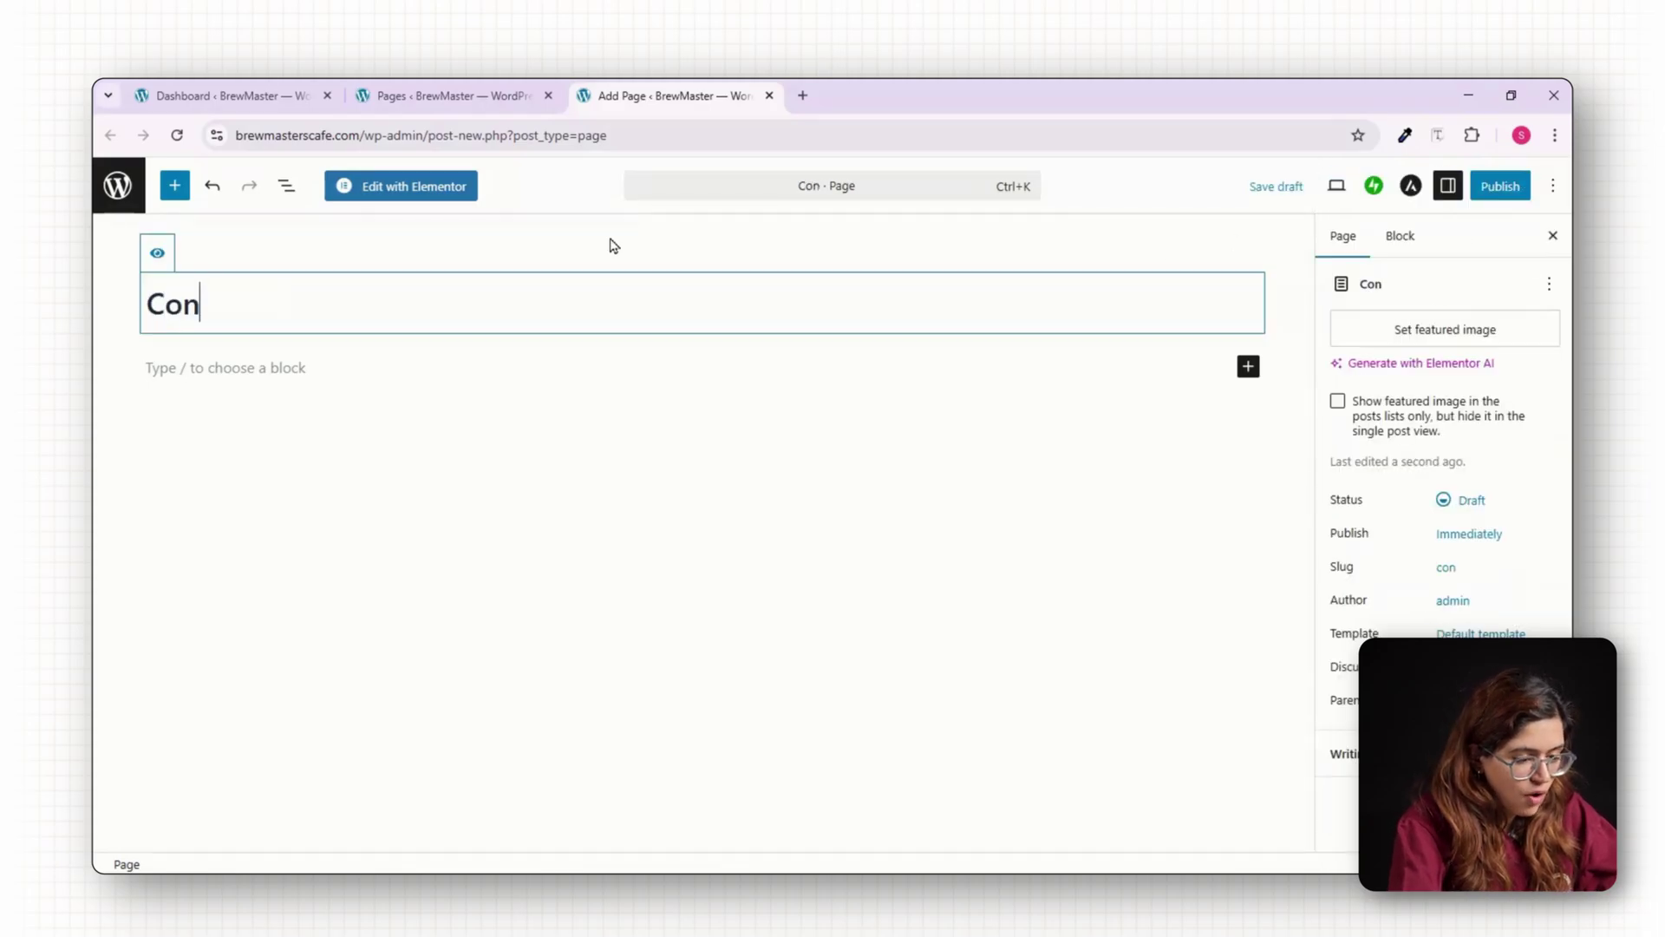
pyautogui.write('tact US')
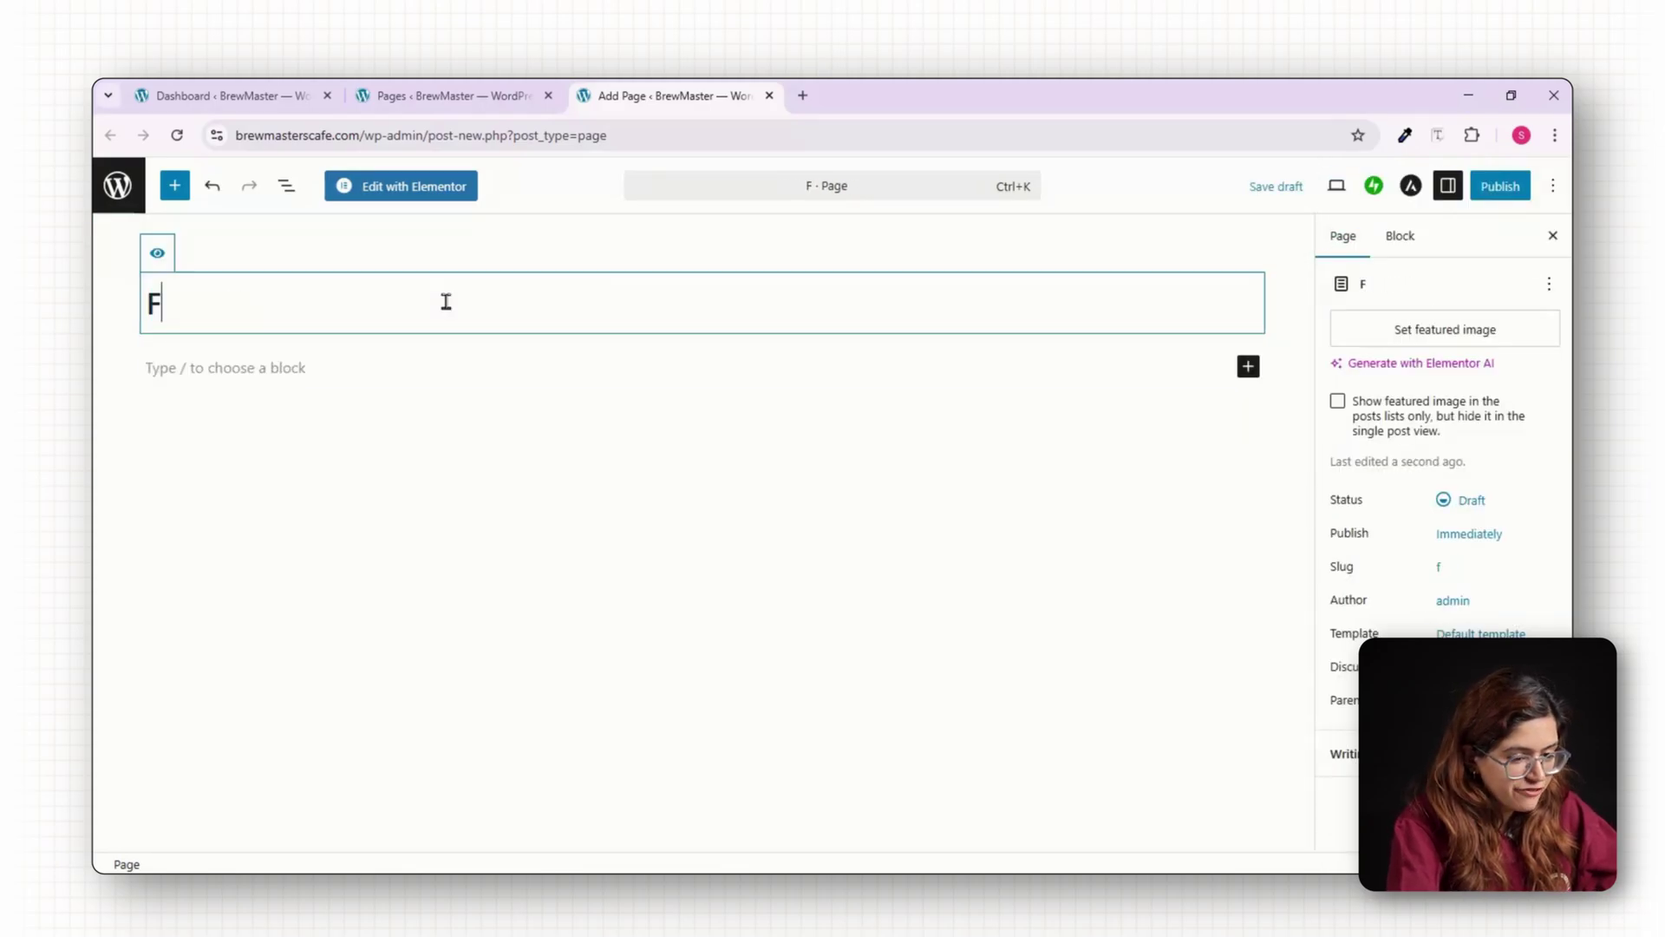
pyautogui.write('AQ')
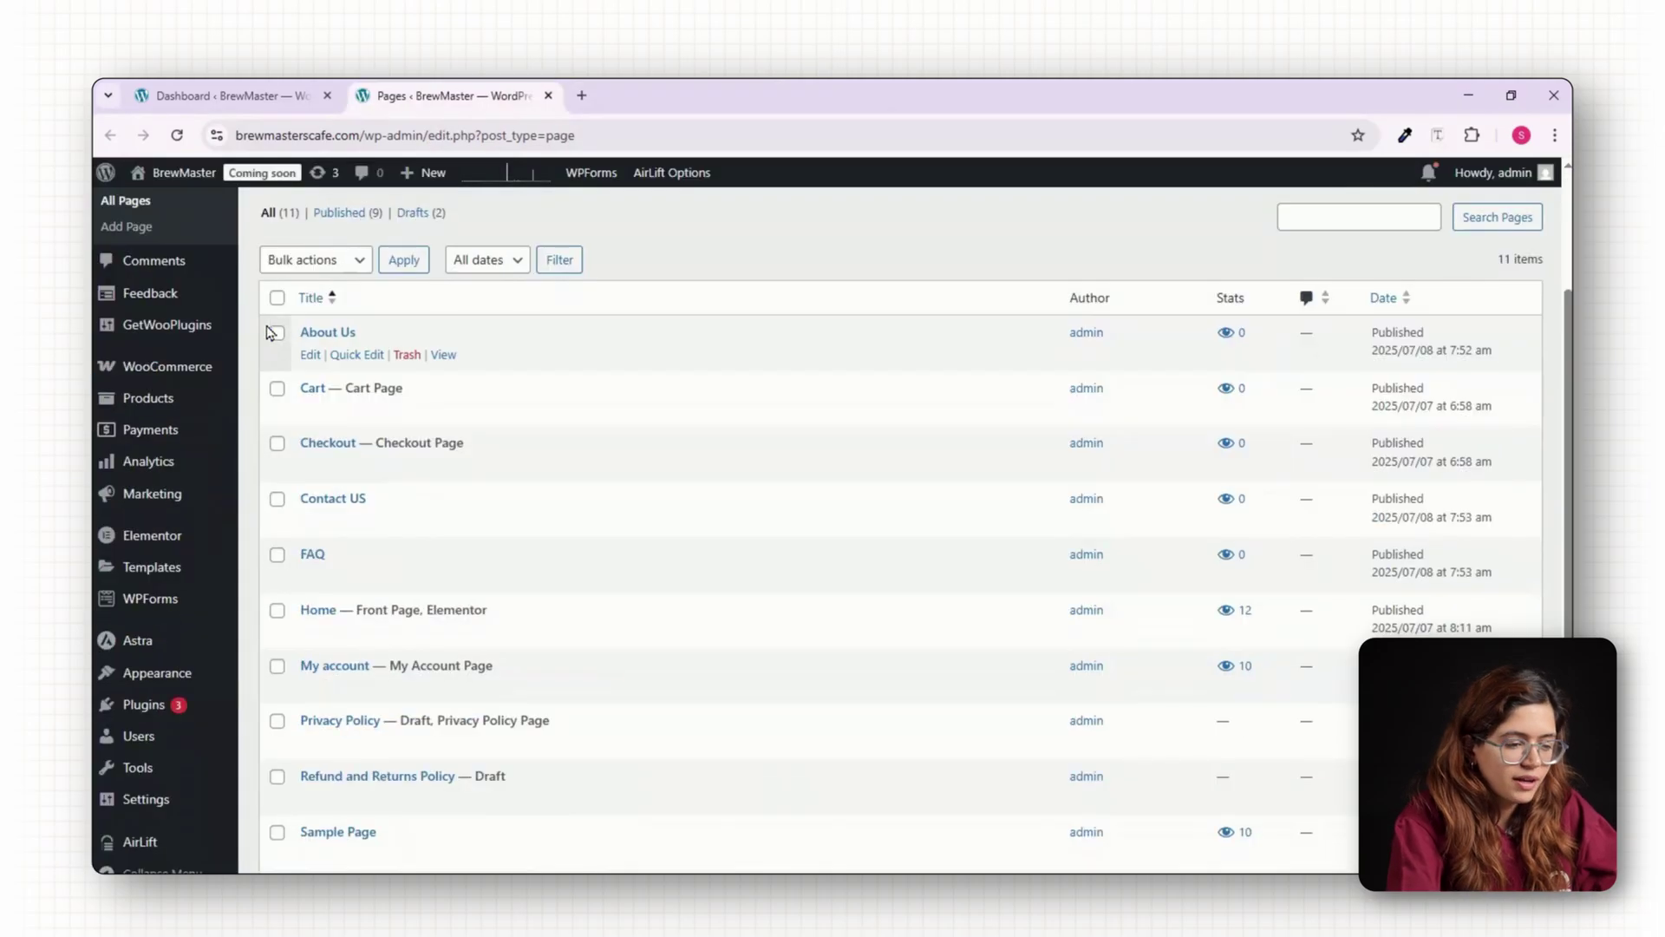
# Select About Us, Contact US, FAQ, Home, Privacy Policy and Refund and Returns Policy in All Pages.
pyautogui.click(277, 322)
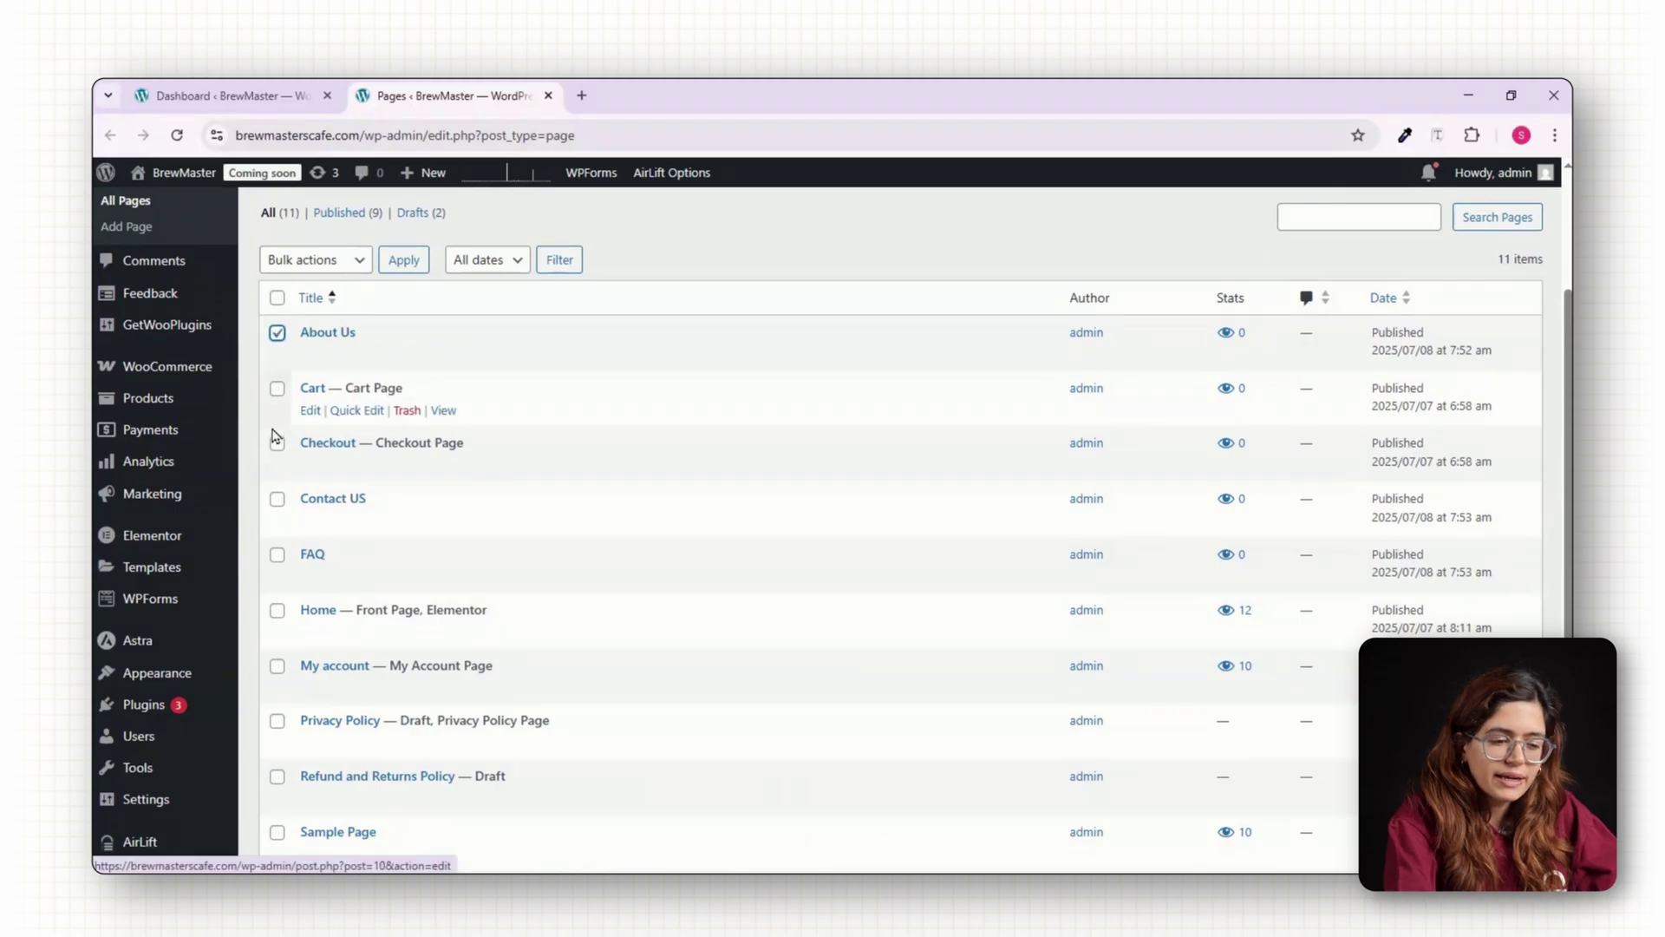
pyautogui.click(277, 497)
pyautogui.scroll(-1, 276, 512)
pyautogui.click(277, 446)
pyautogui.scroll(-1, 280, 444)
pyautogui.click(276, 424)
pyautogui.click(277, 534)
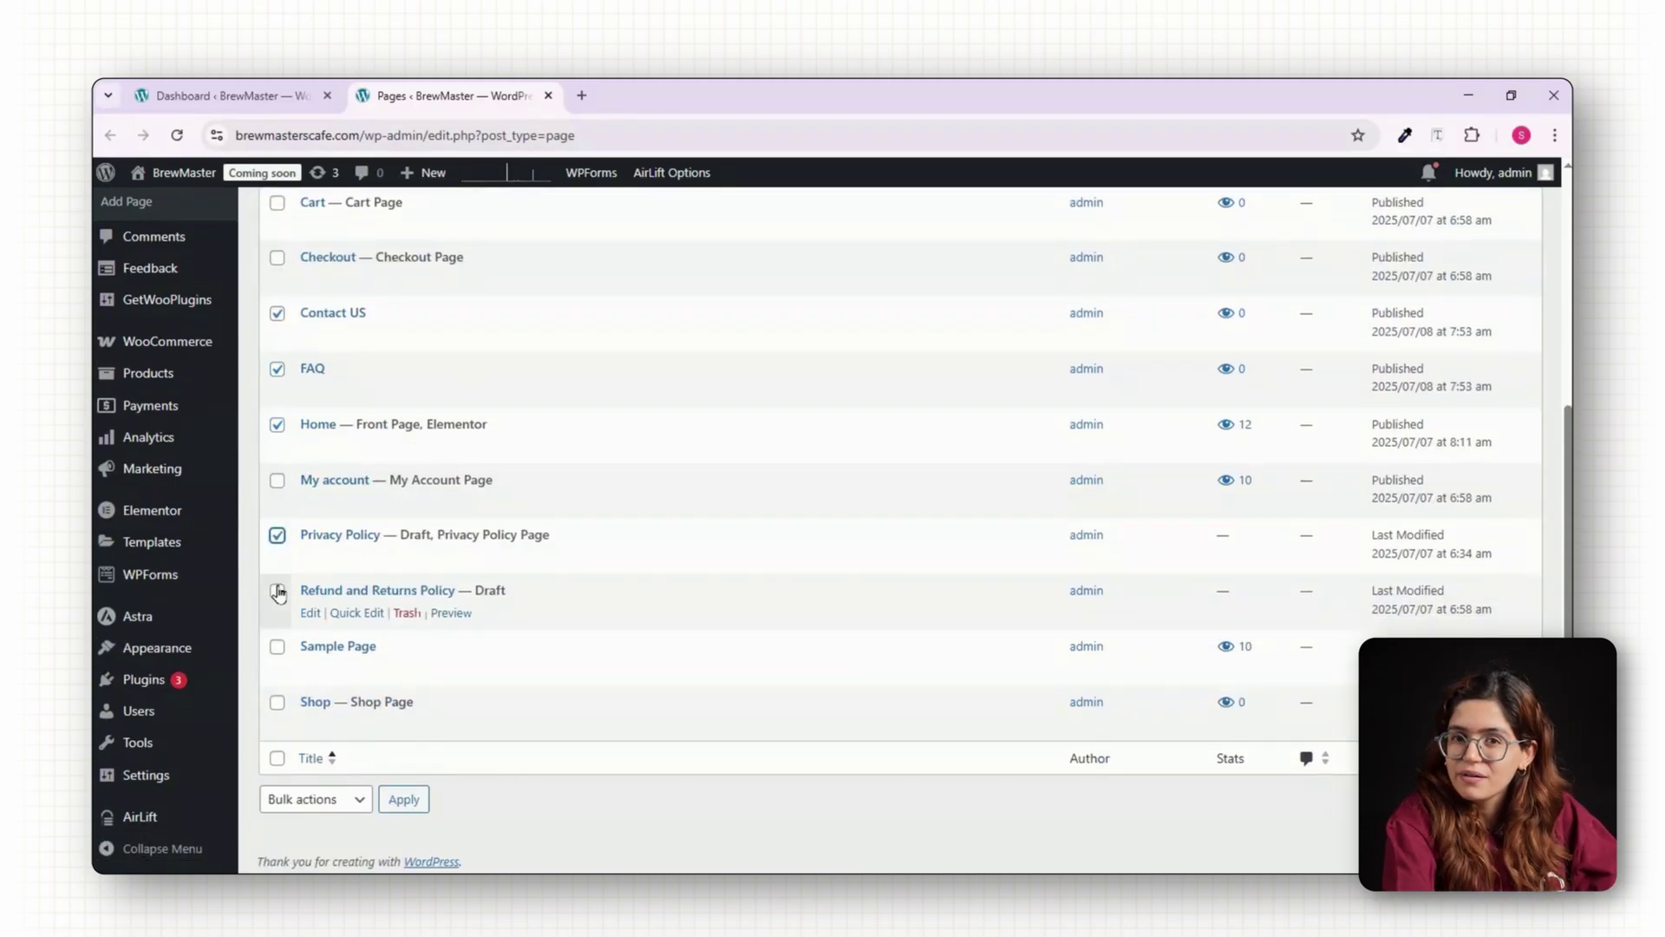
pyautogui.click(277, 591)
pyautogui.scroll(-1, 277, 590)
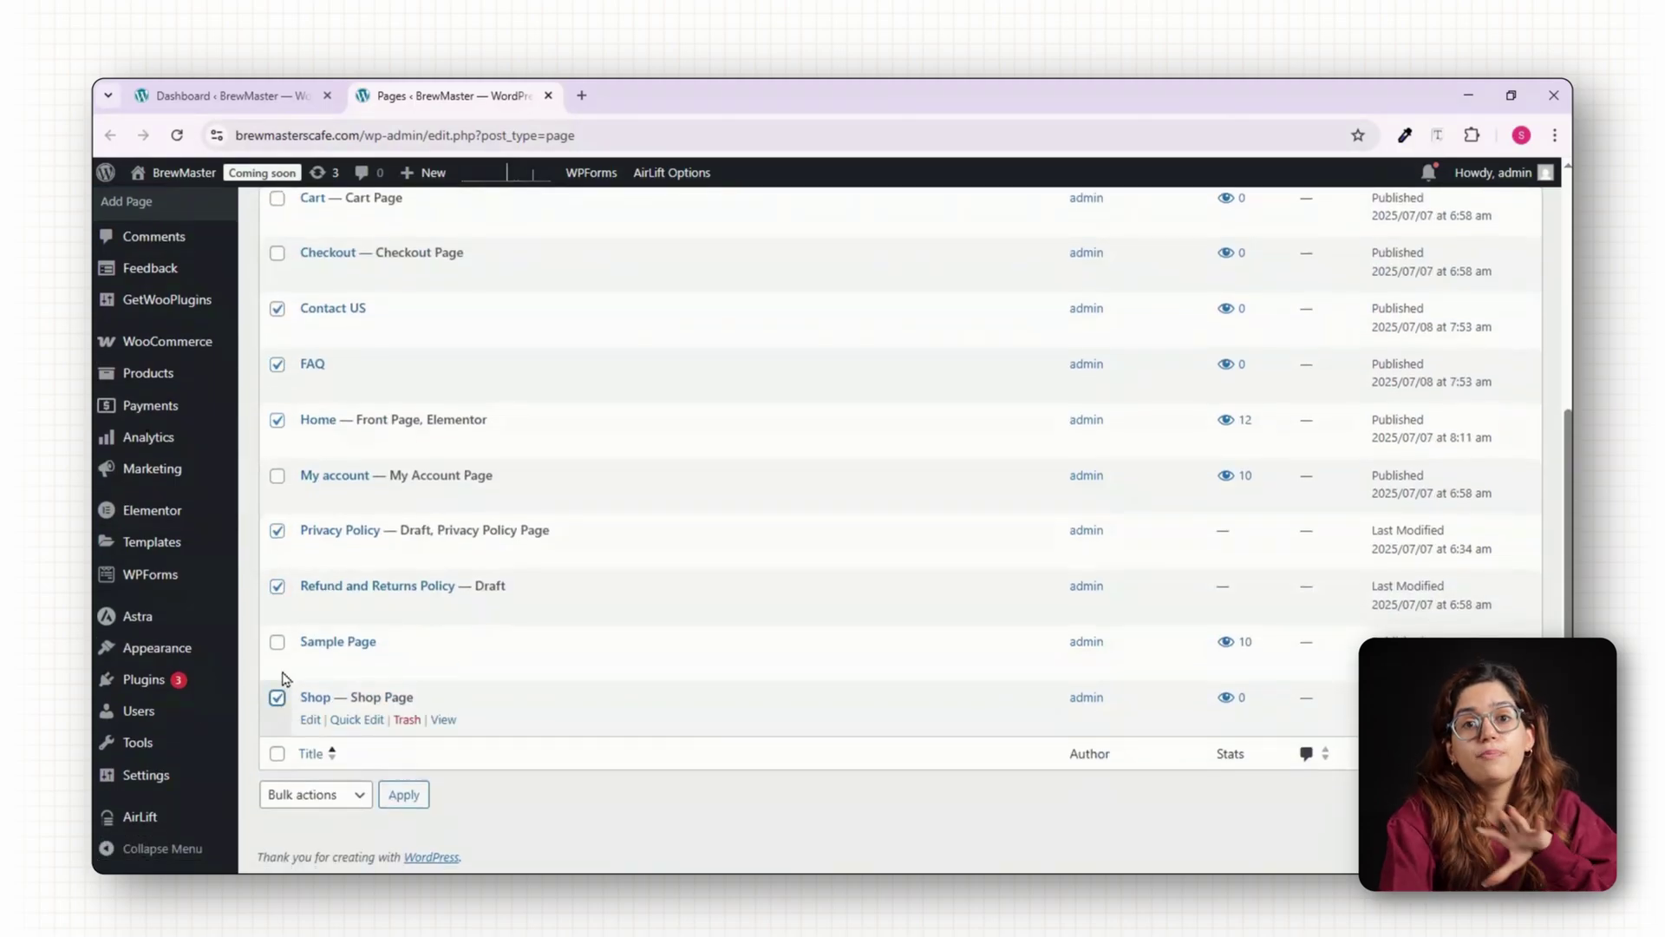
pyautogui.scroll(6, 424, 434)
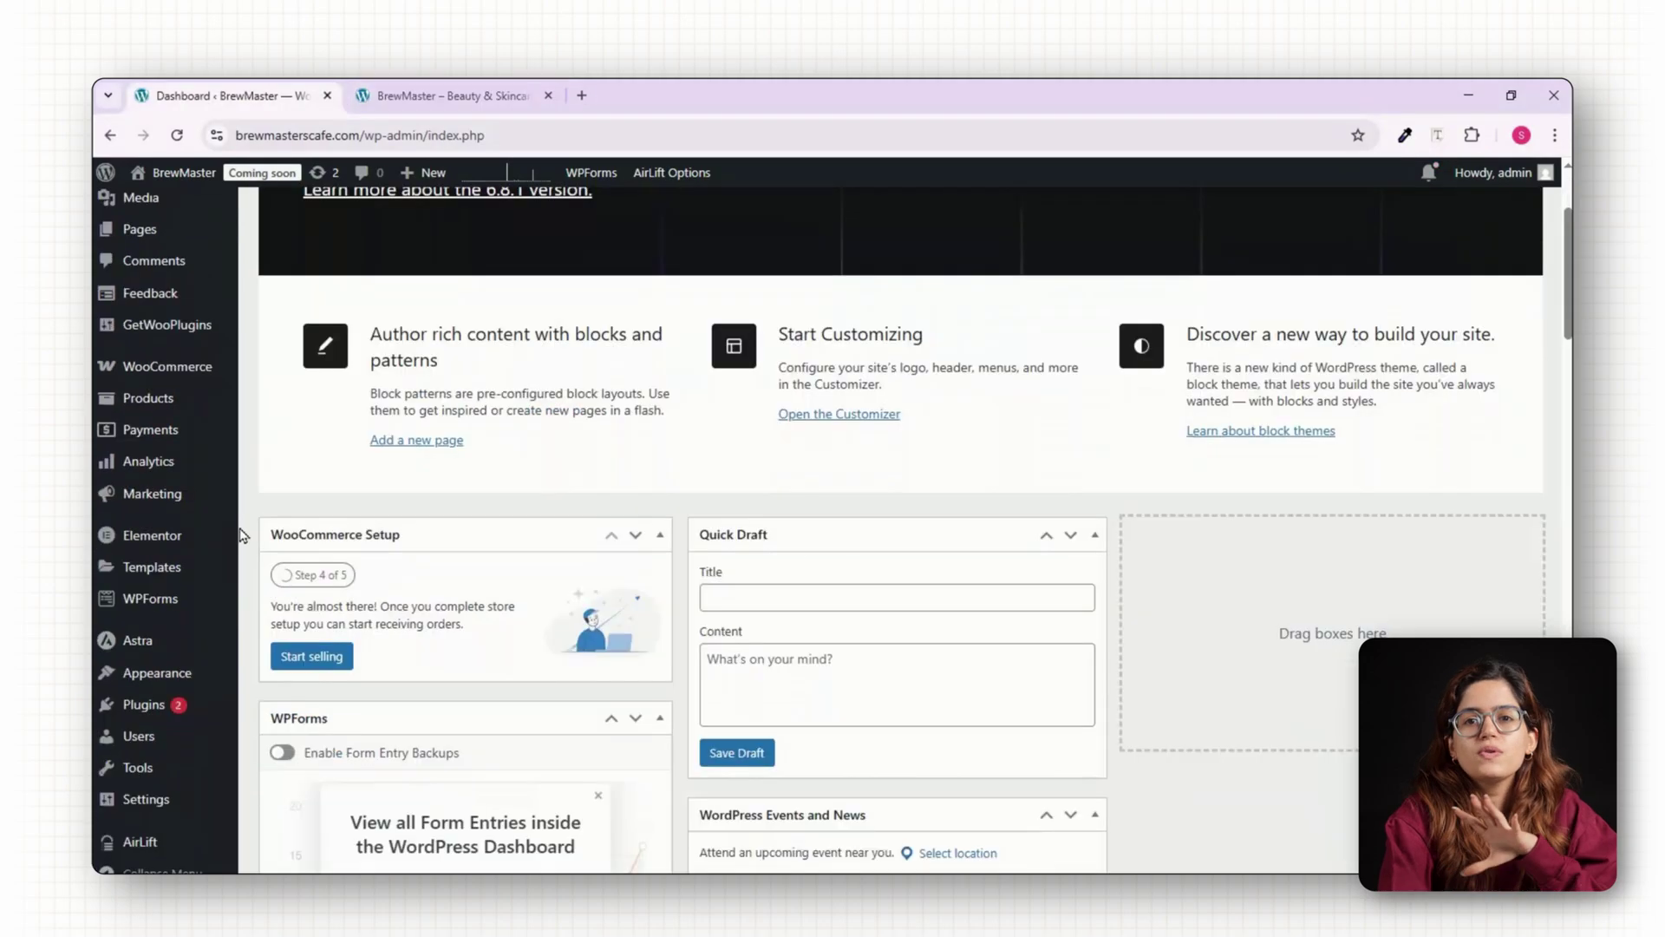
# Start a new header template in Theme Builder and add a Site Logo widget.
pyautogui.moveTo(208, 569)
pyautogui.click(270, 621)
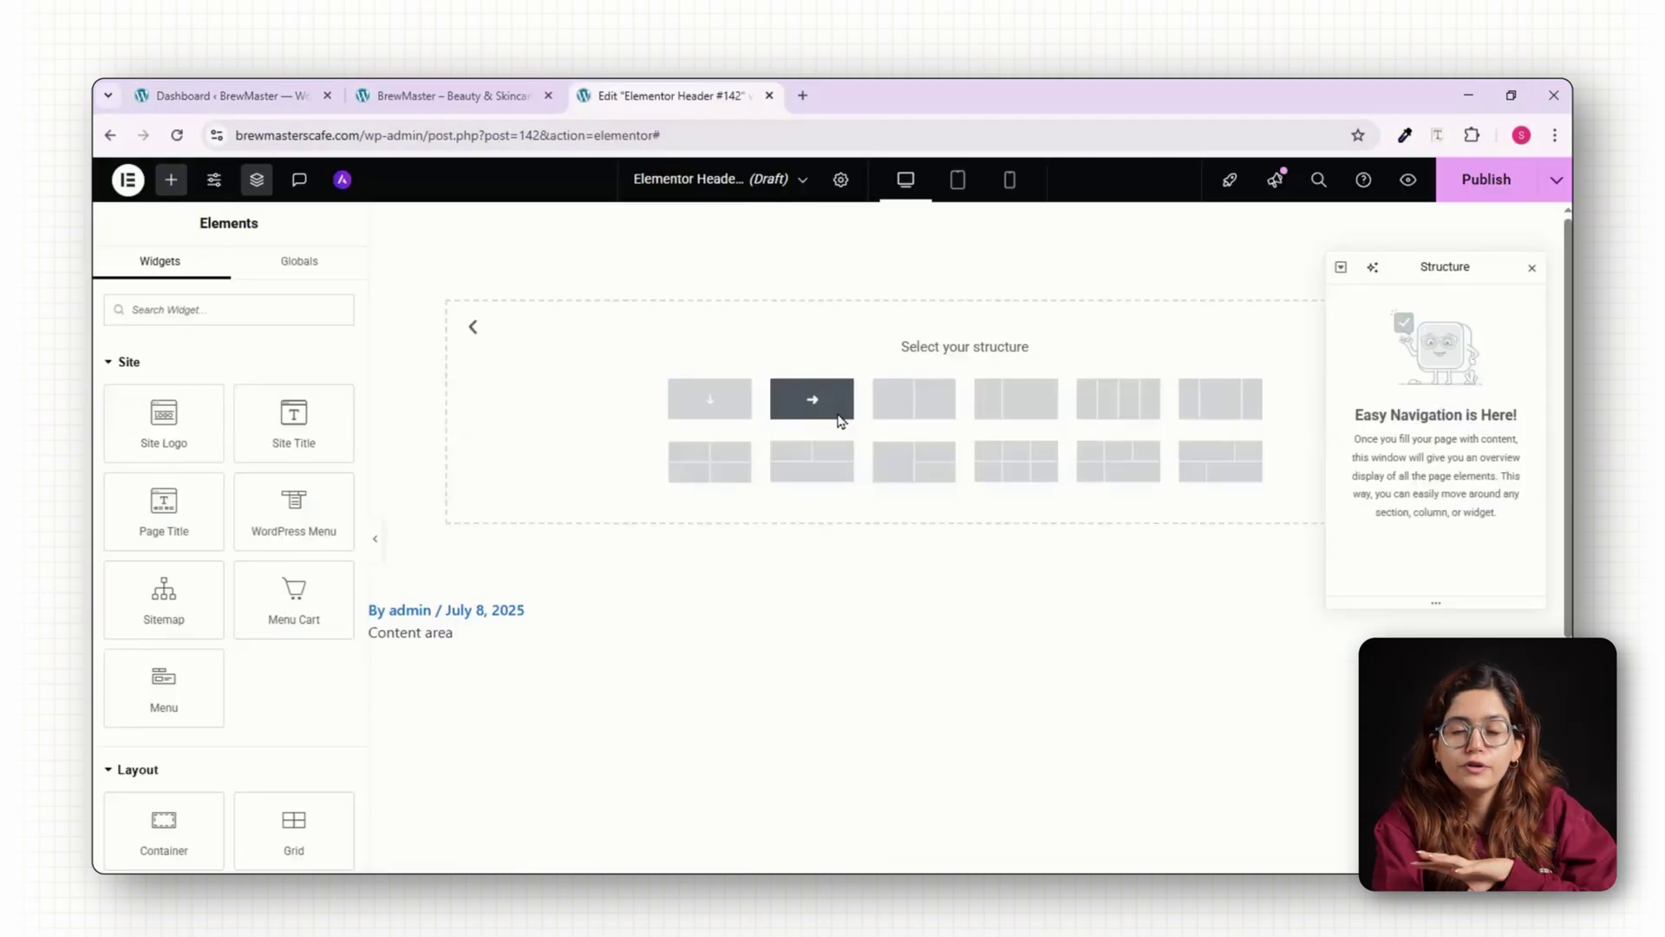
pyautogui.click(829, 407)
pyautogui.click(171, 180)
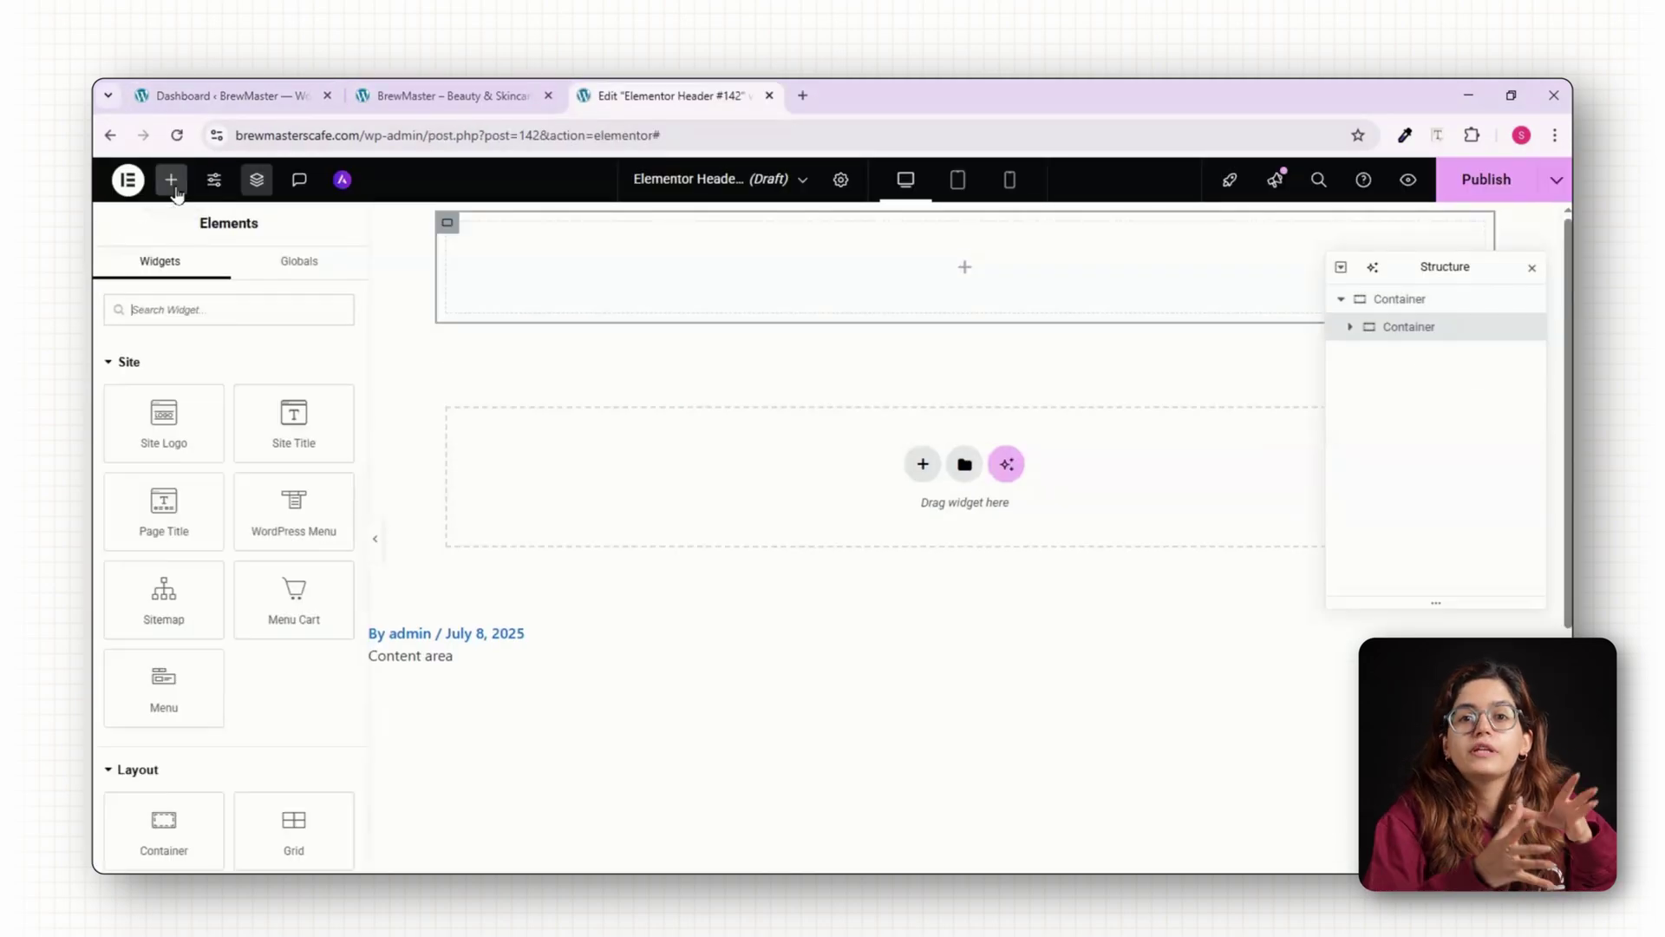
pyautogui.click(182, 426)
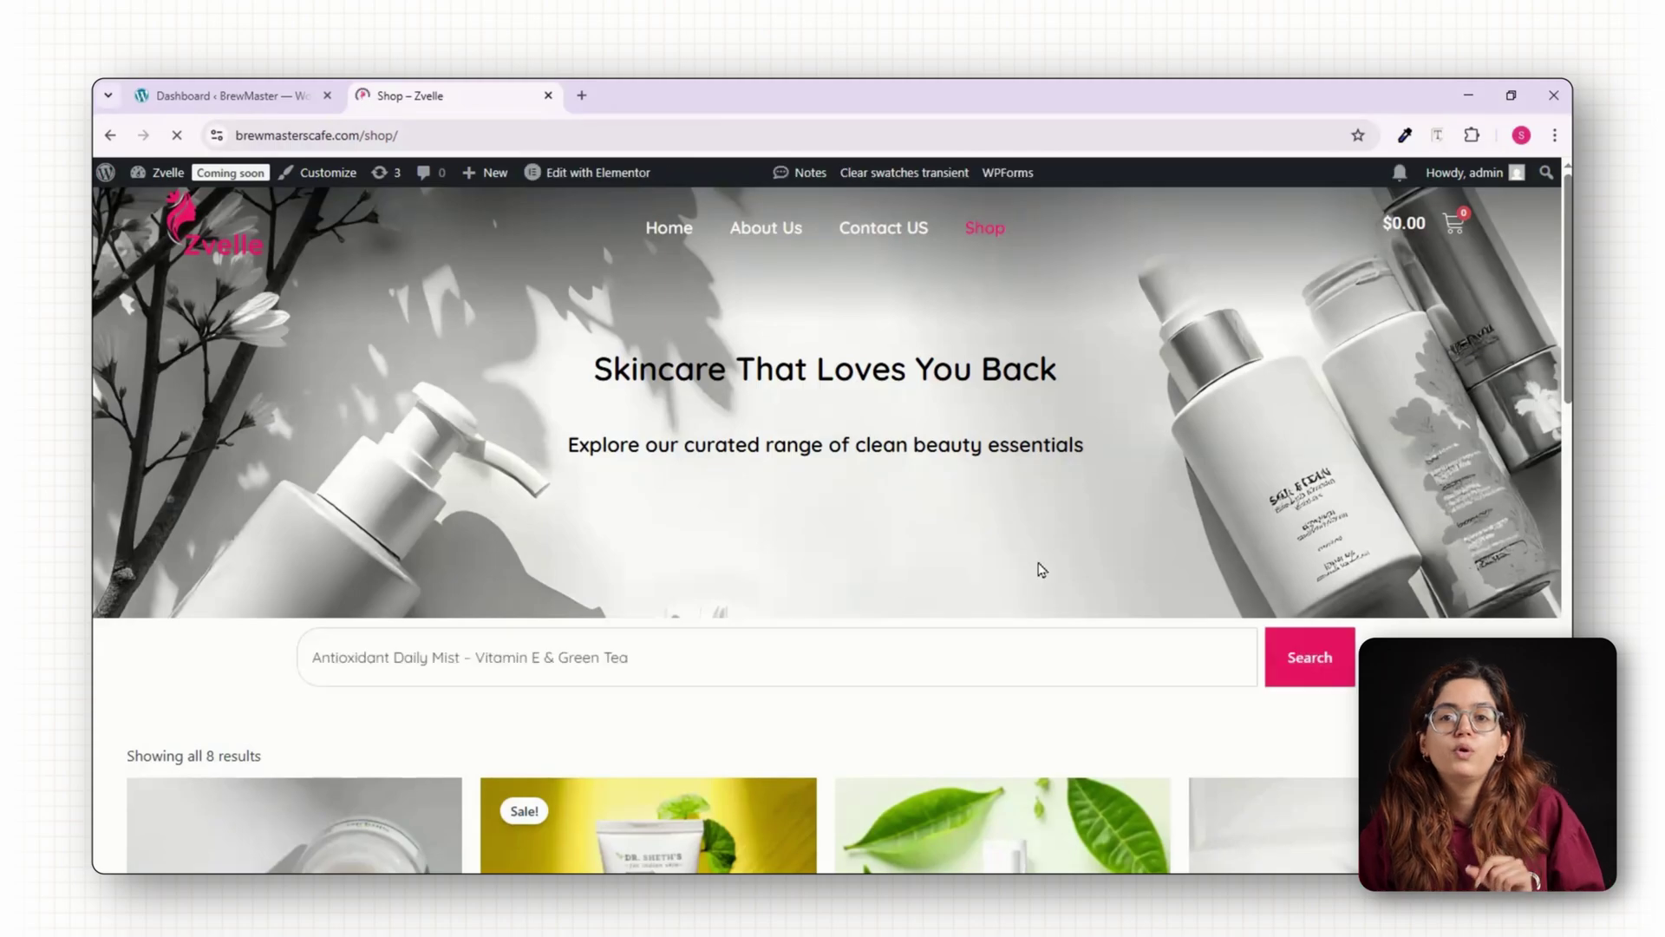
# Add the Mint Ultra-Nourish Lip Balm to the cart from its product page.
pyautogui.scroll(-10, 1179, 550)
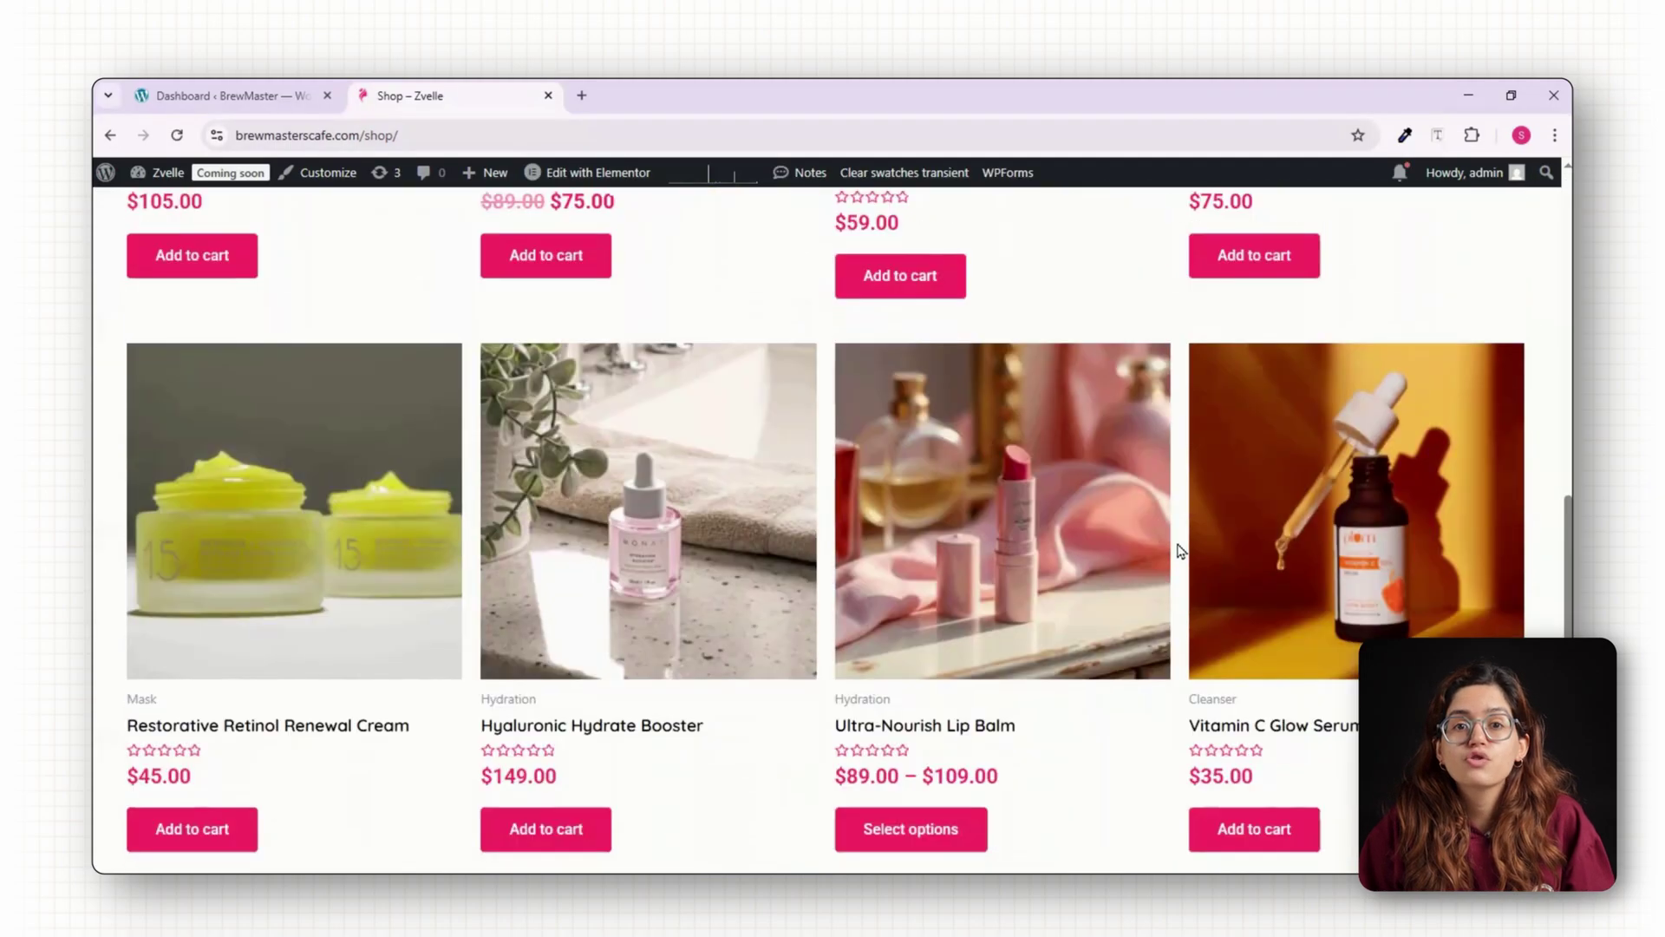
pyautogui.scroll(-2, 1128, 590)
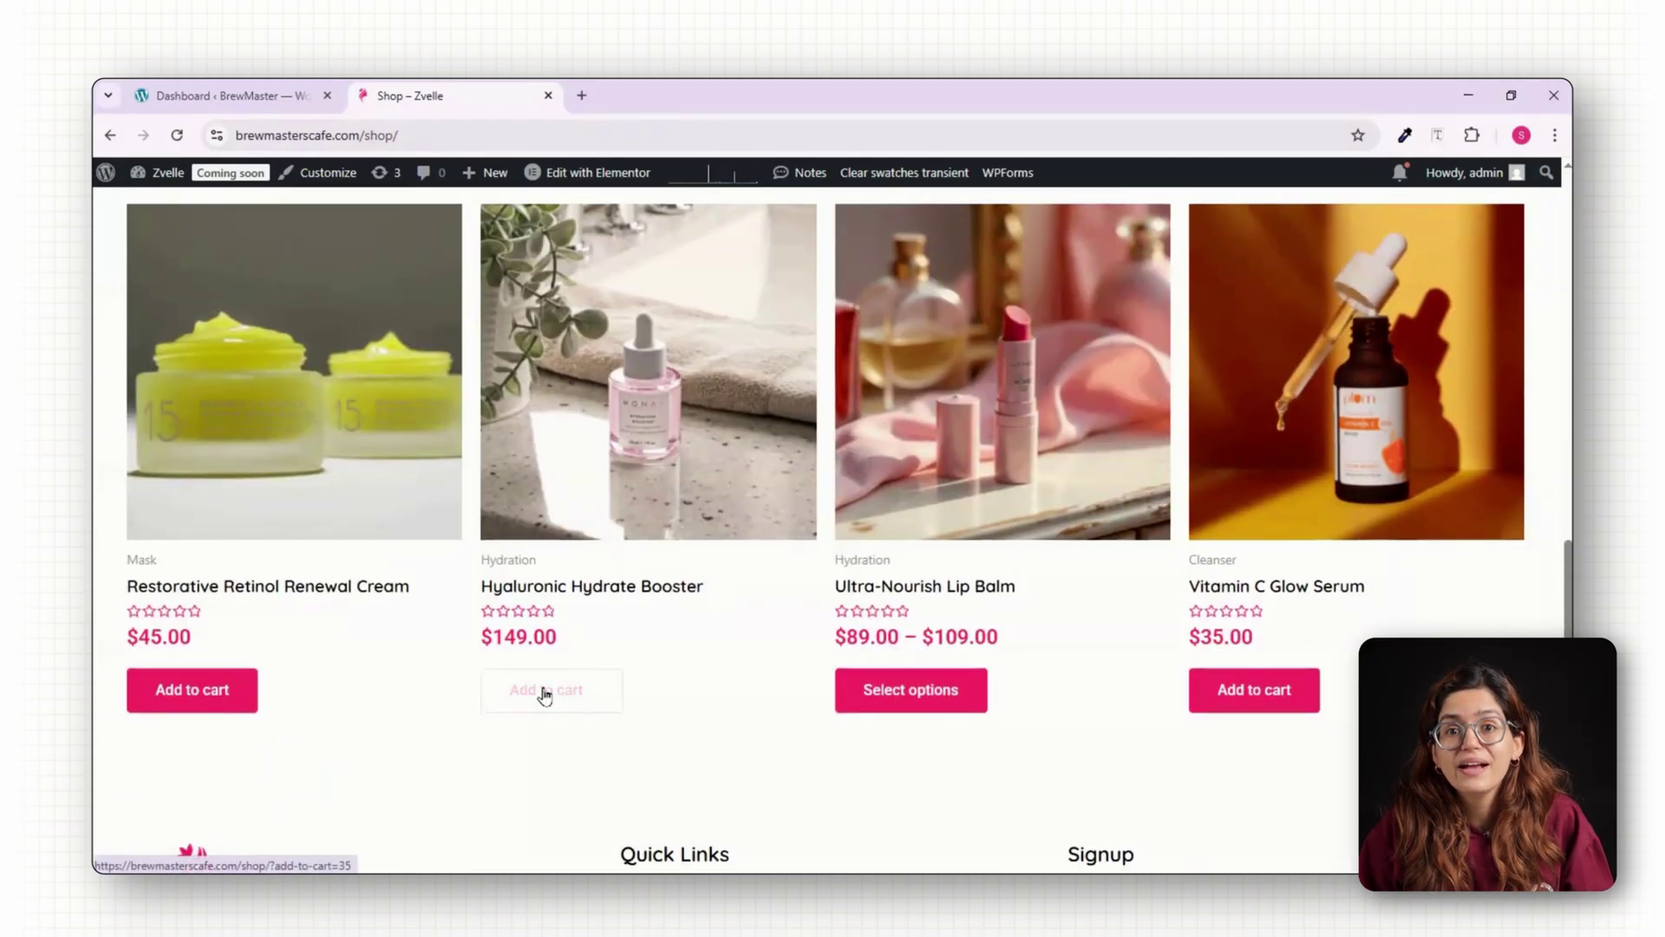
pyautogui.click(911, 688)
pyautogui.click(1122, 634)
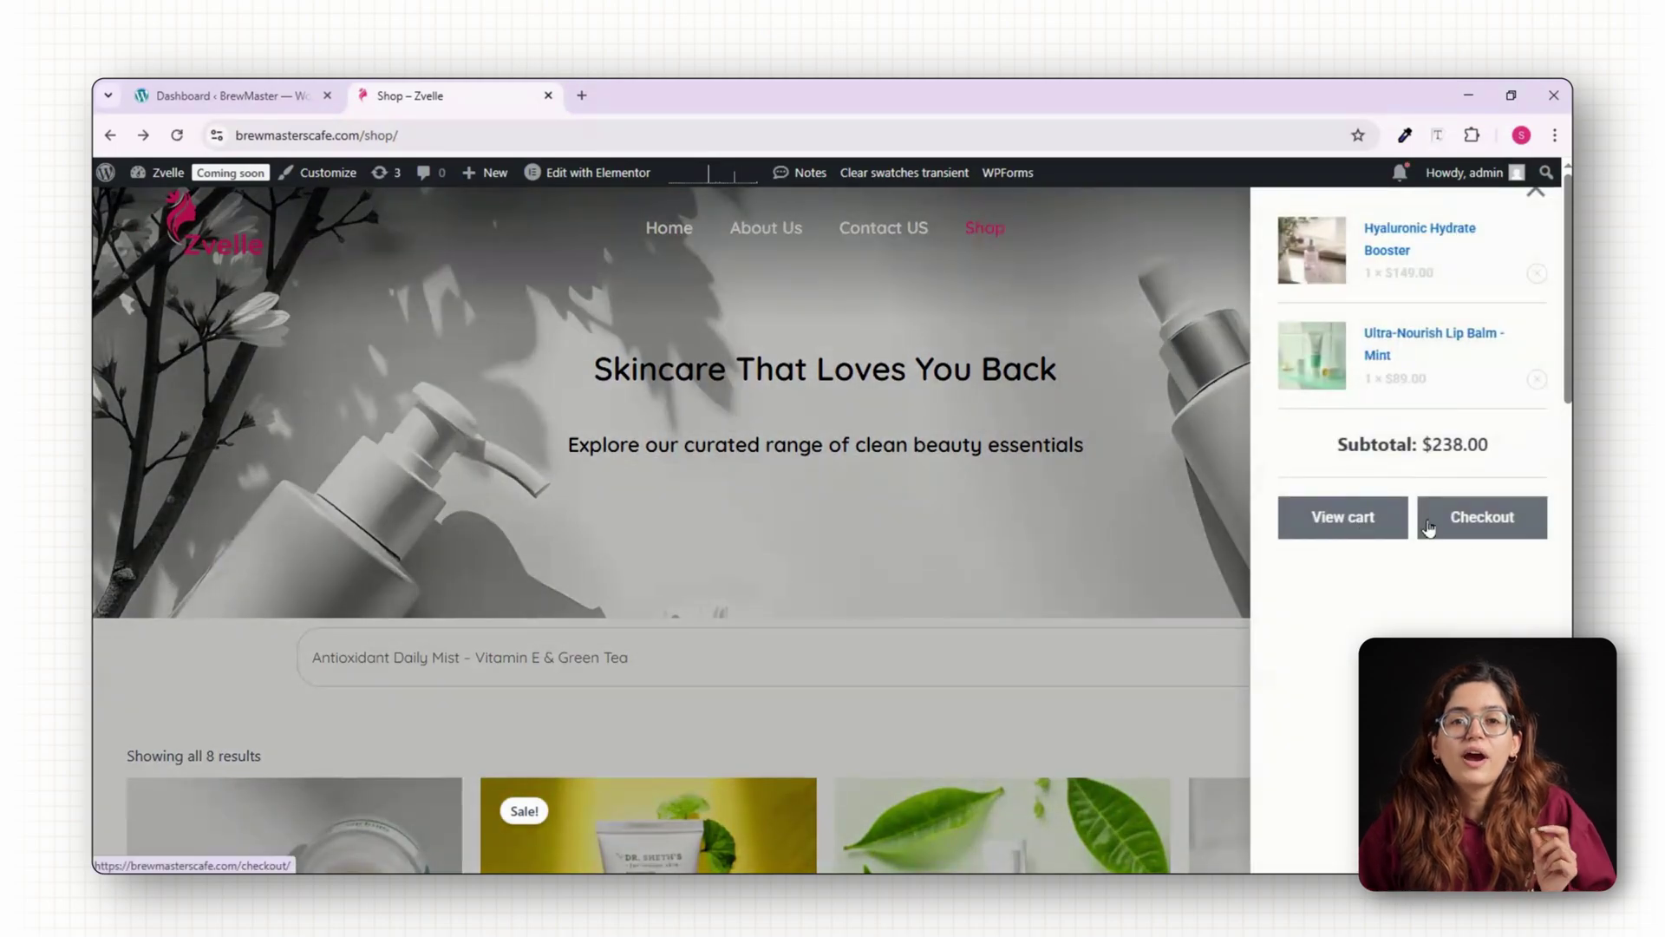
# Check out and place the cash-on-delivery test order.
pyautogui.click(1431, 522)
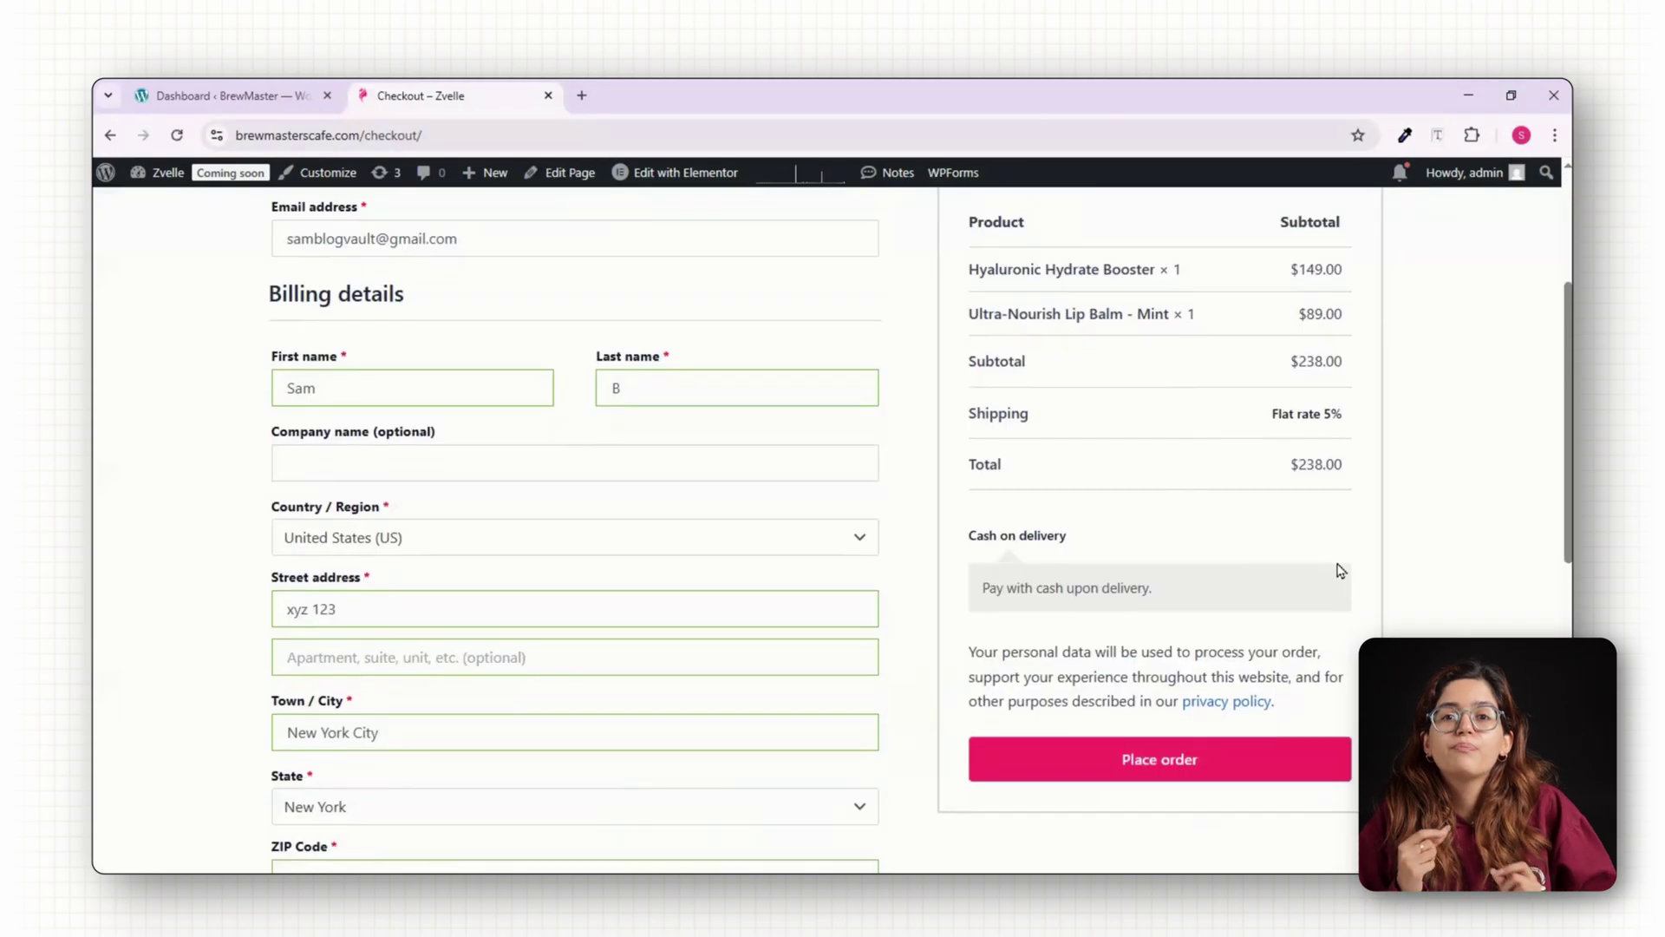
pyautogui.click(1198, 666)
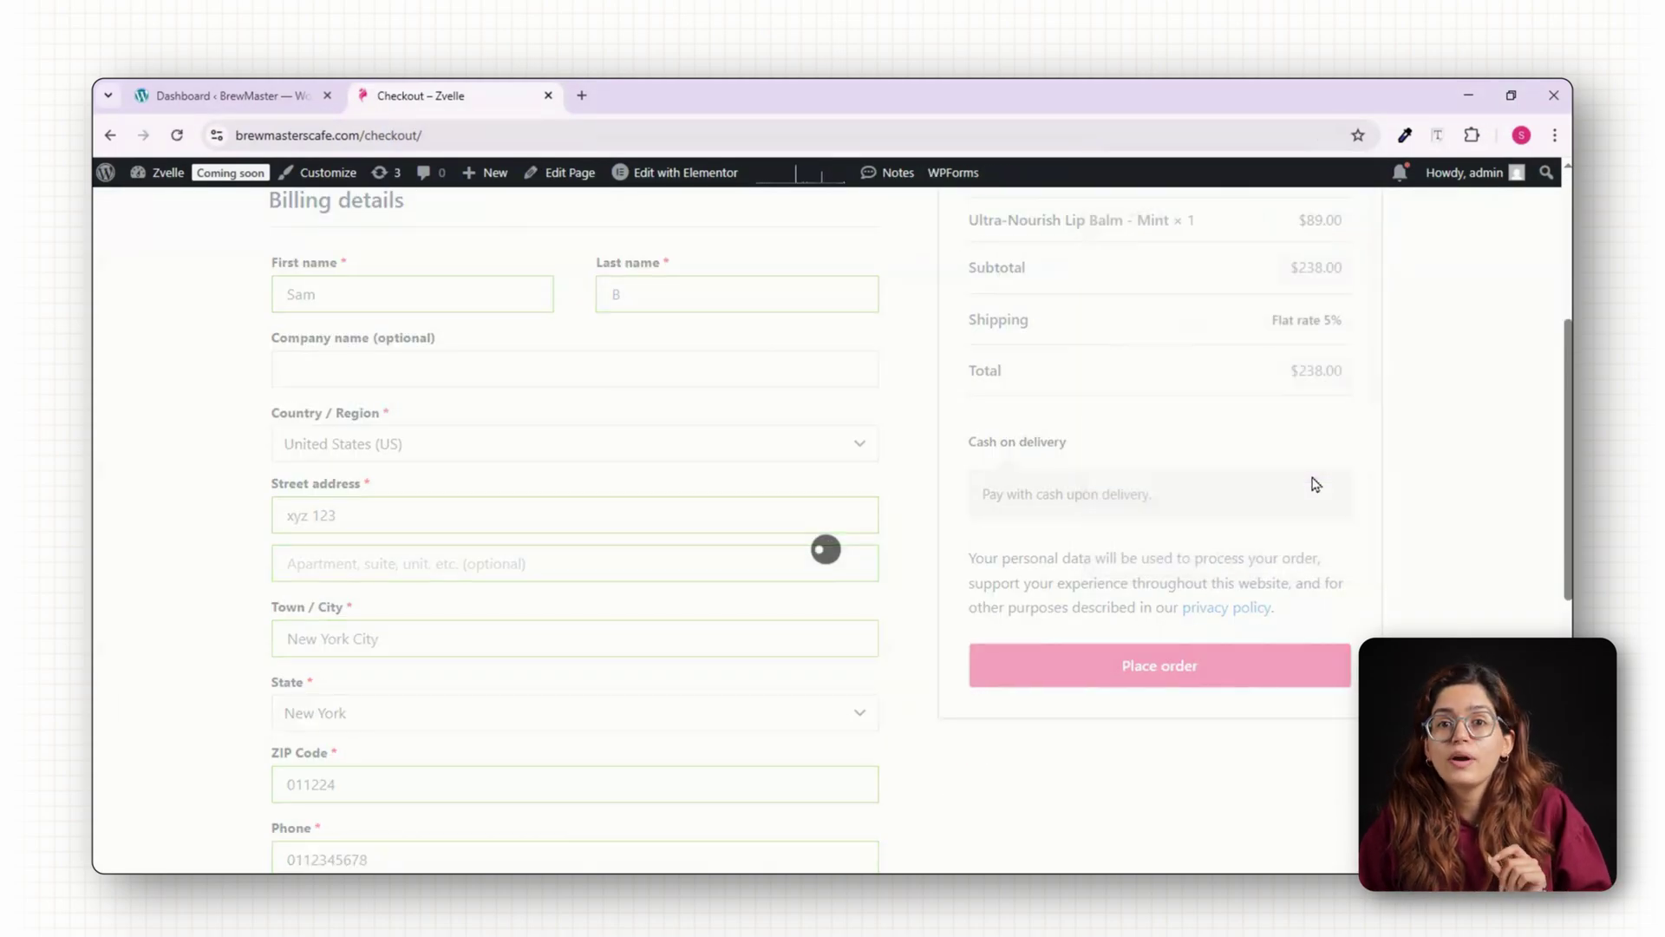
pyautogui.scroll(-8, 769, 692)
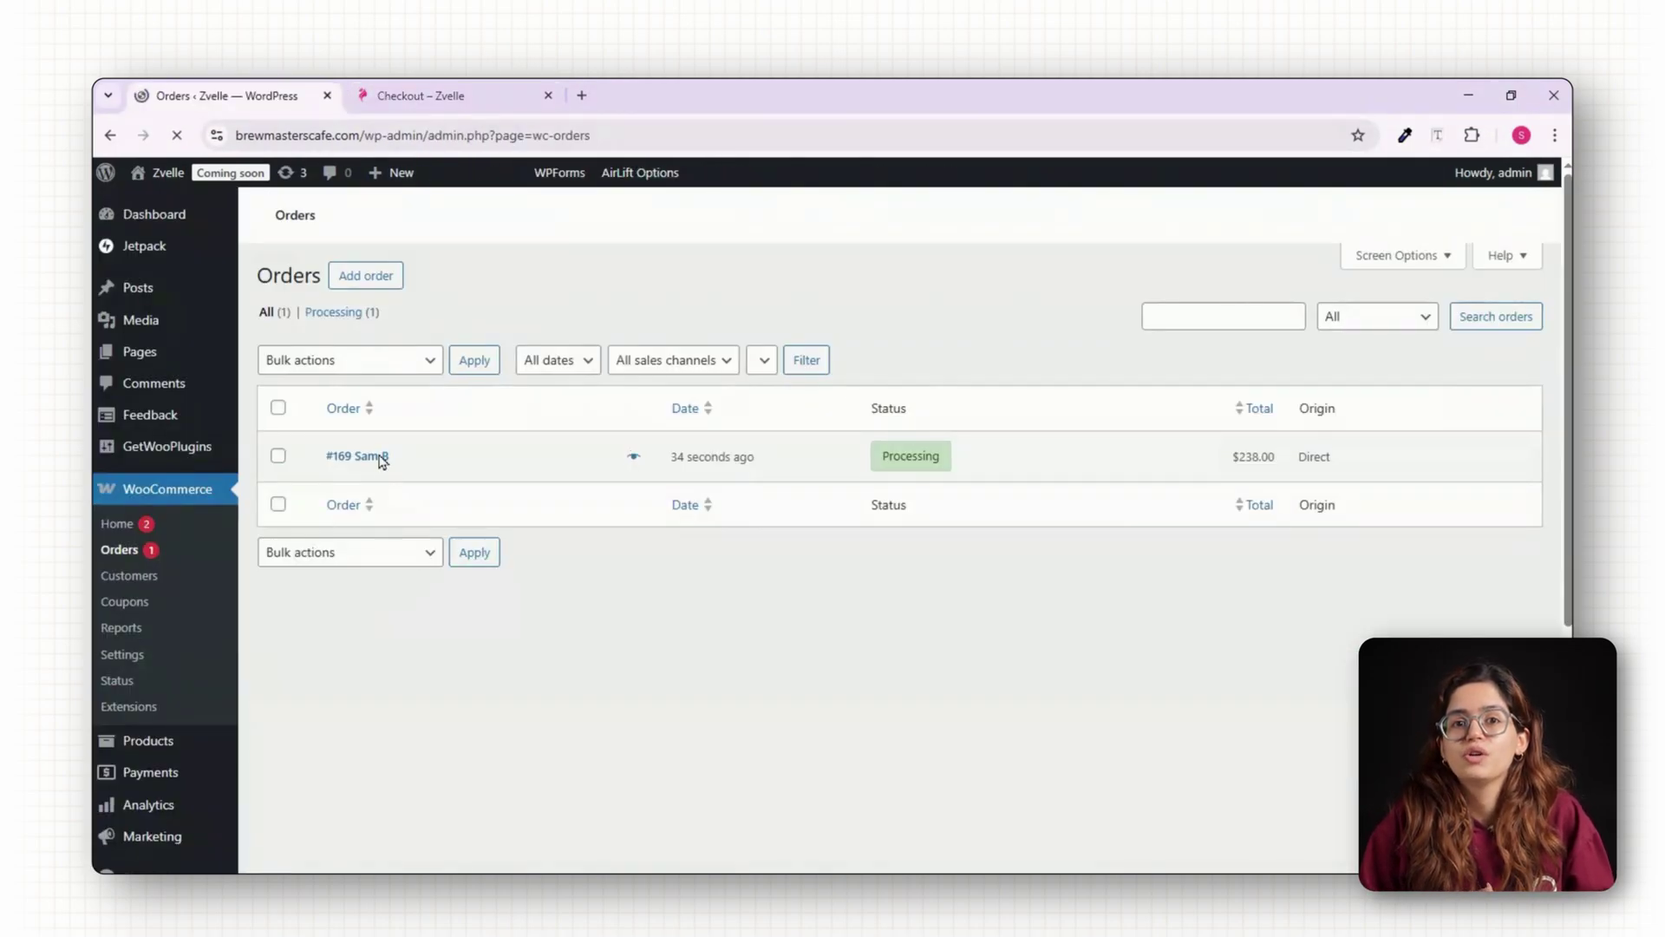
pyautogui.scroll(-2, 365, 606)
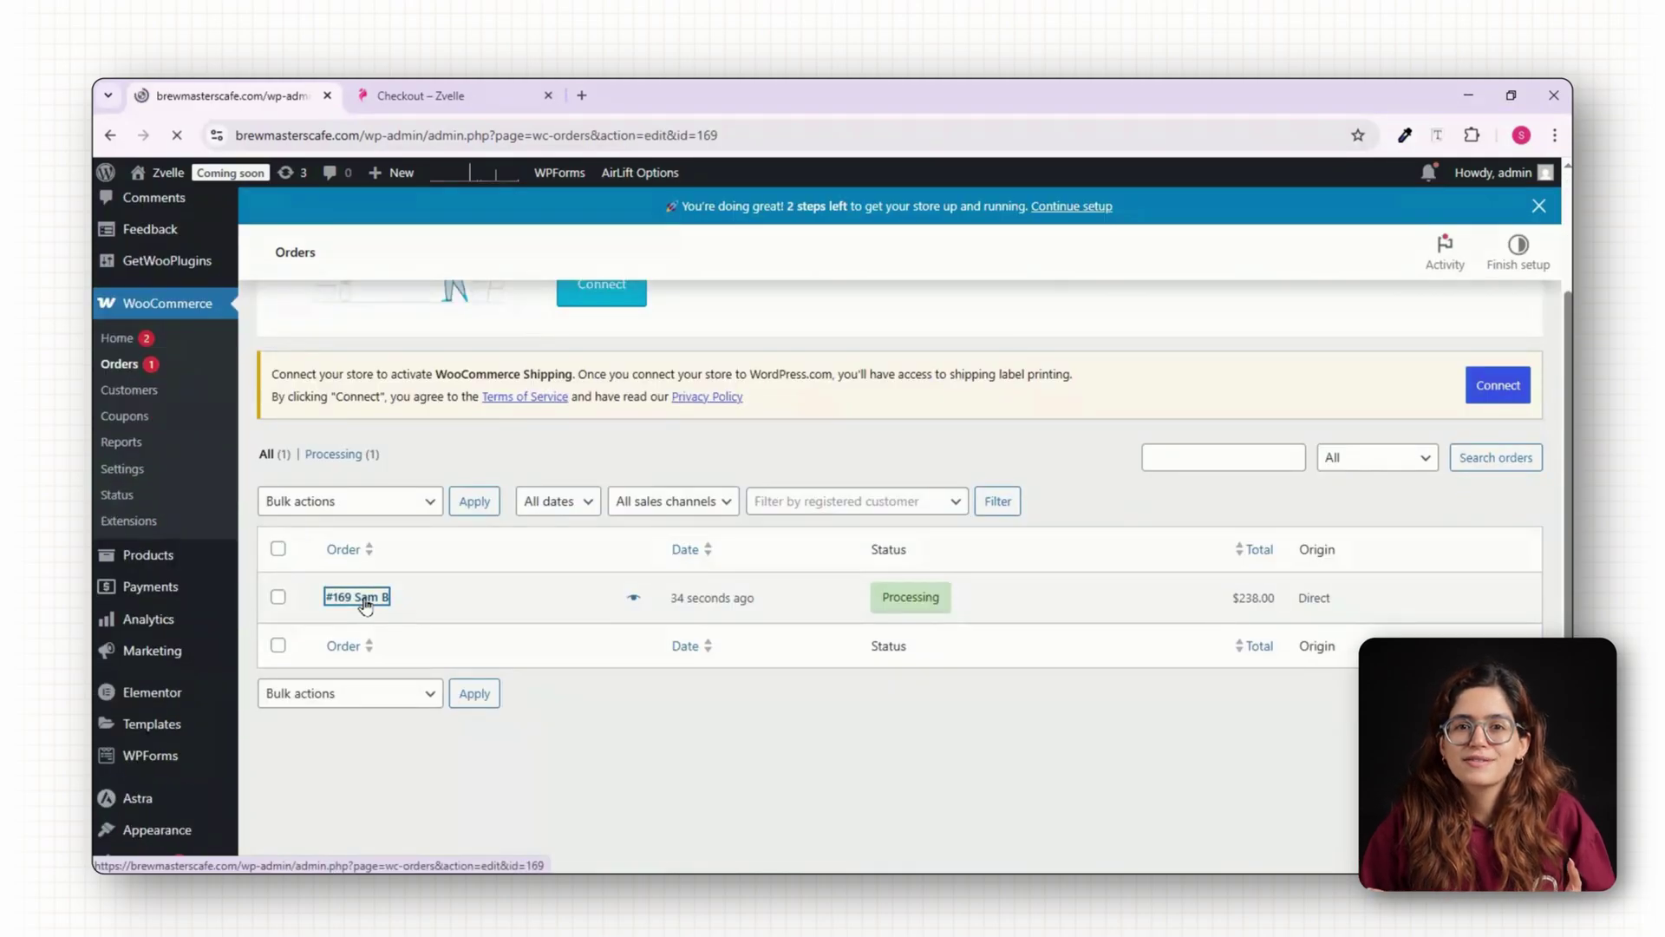
pyautogui.scroll(-2, 416, 599)
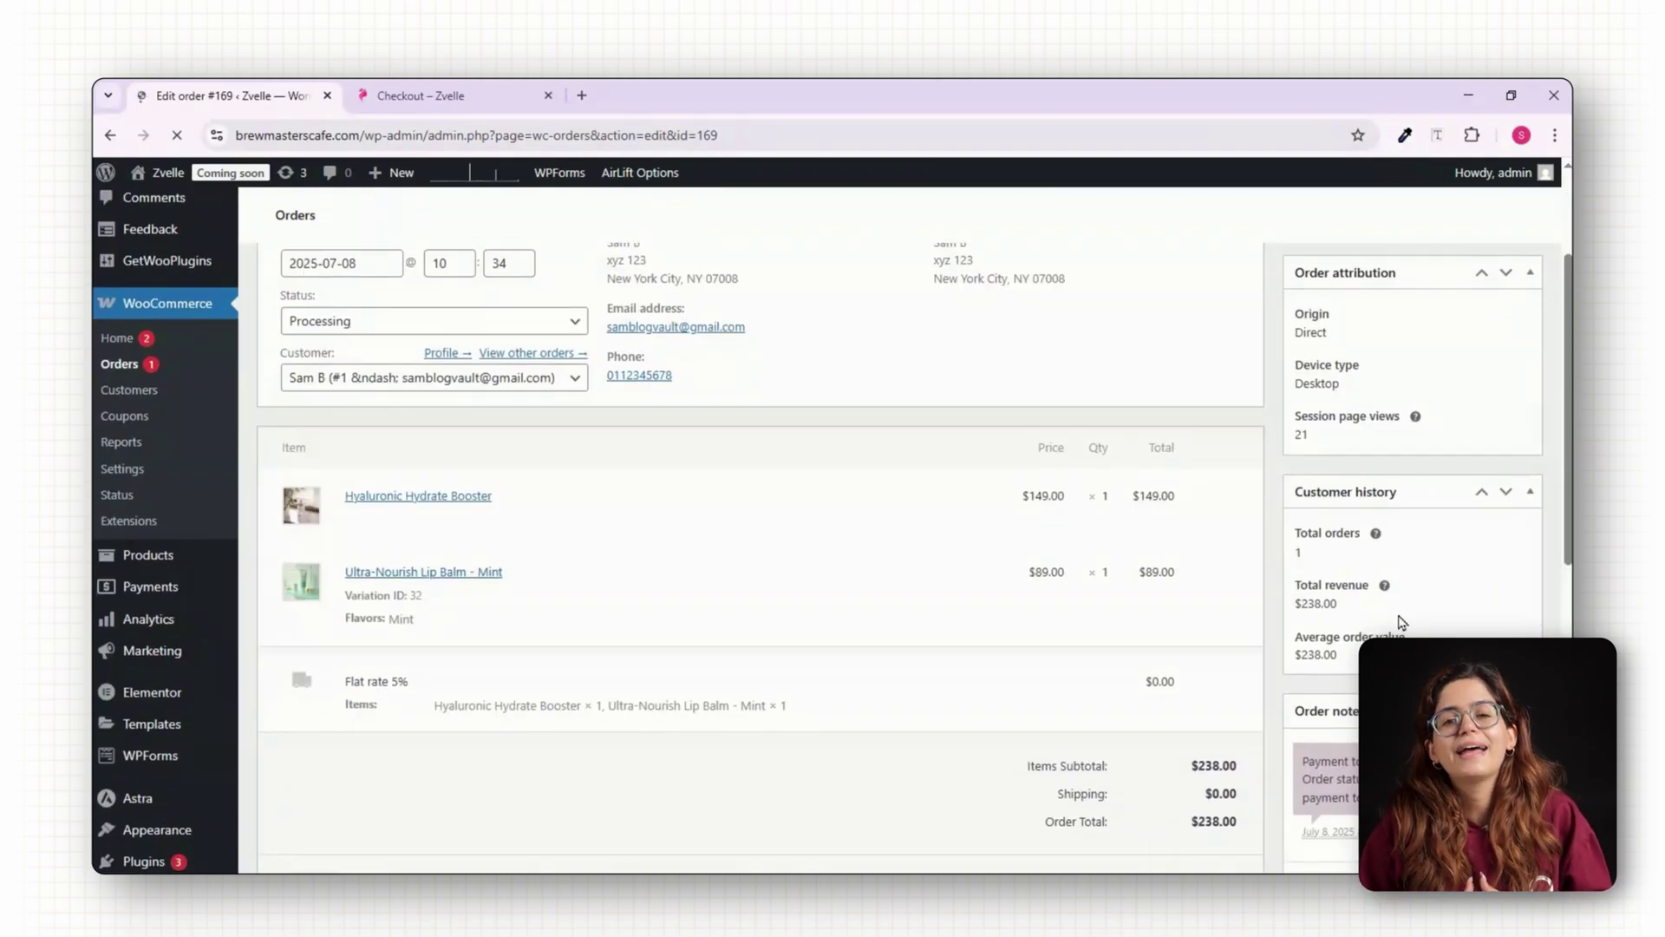
pyautogui.scroll(-2, 1403, 622)
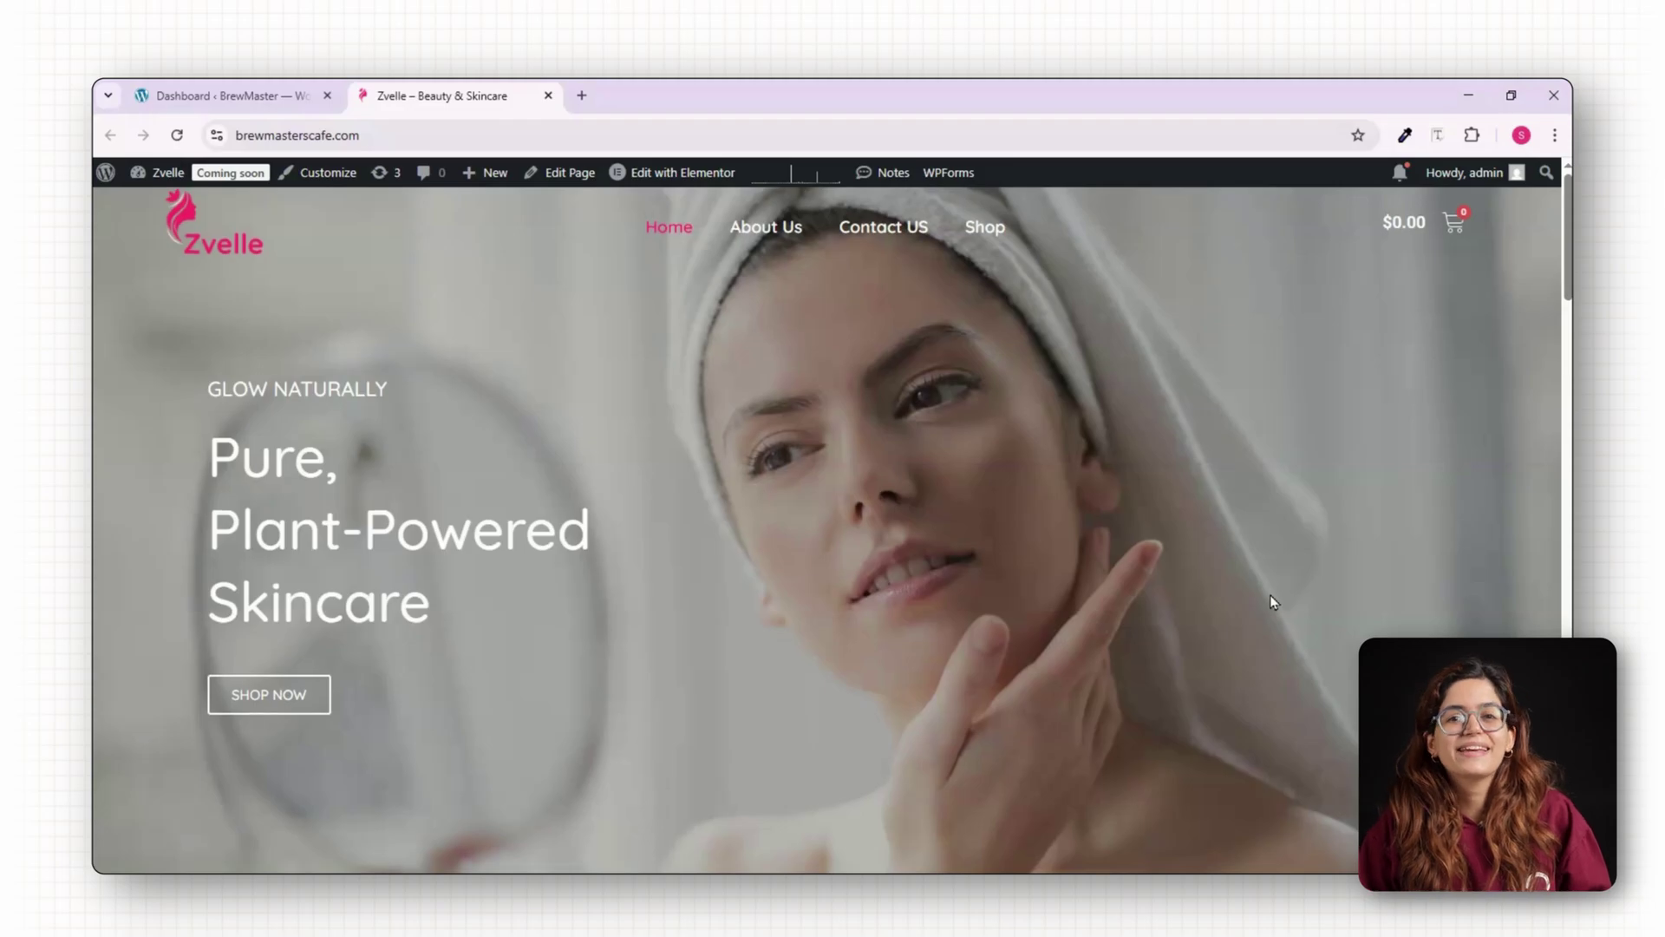
# Scroll through the finished Zvelle home page sections.
pyautogui.scroll(-10, 1270, 598)
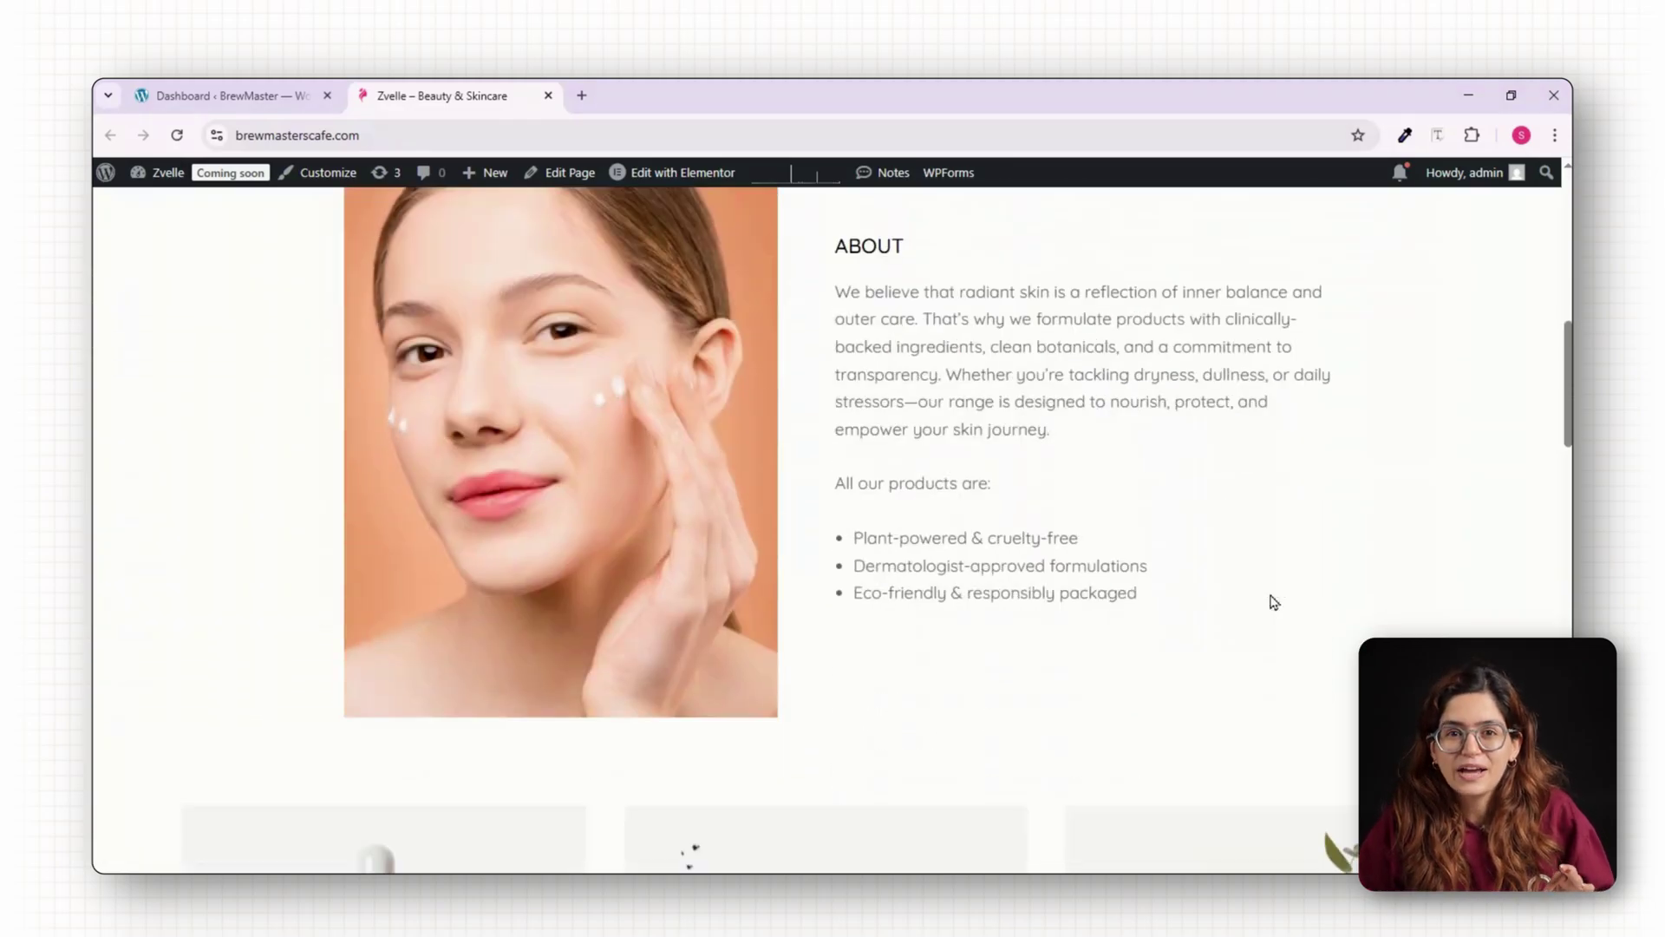
pyautogui.scroll(-12, 1274, 601)
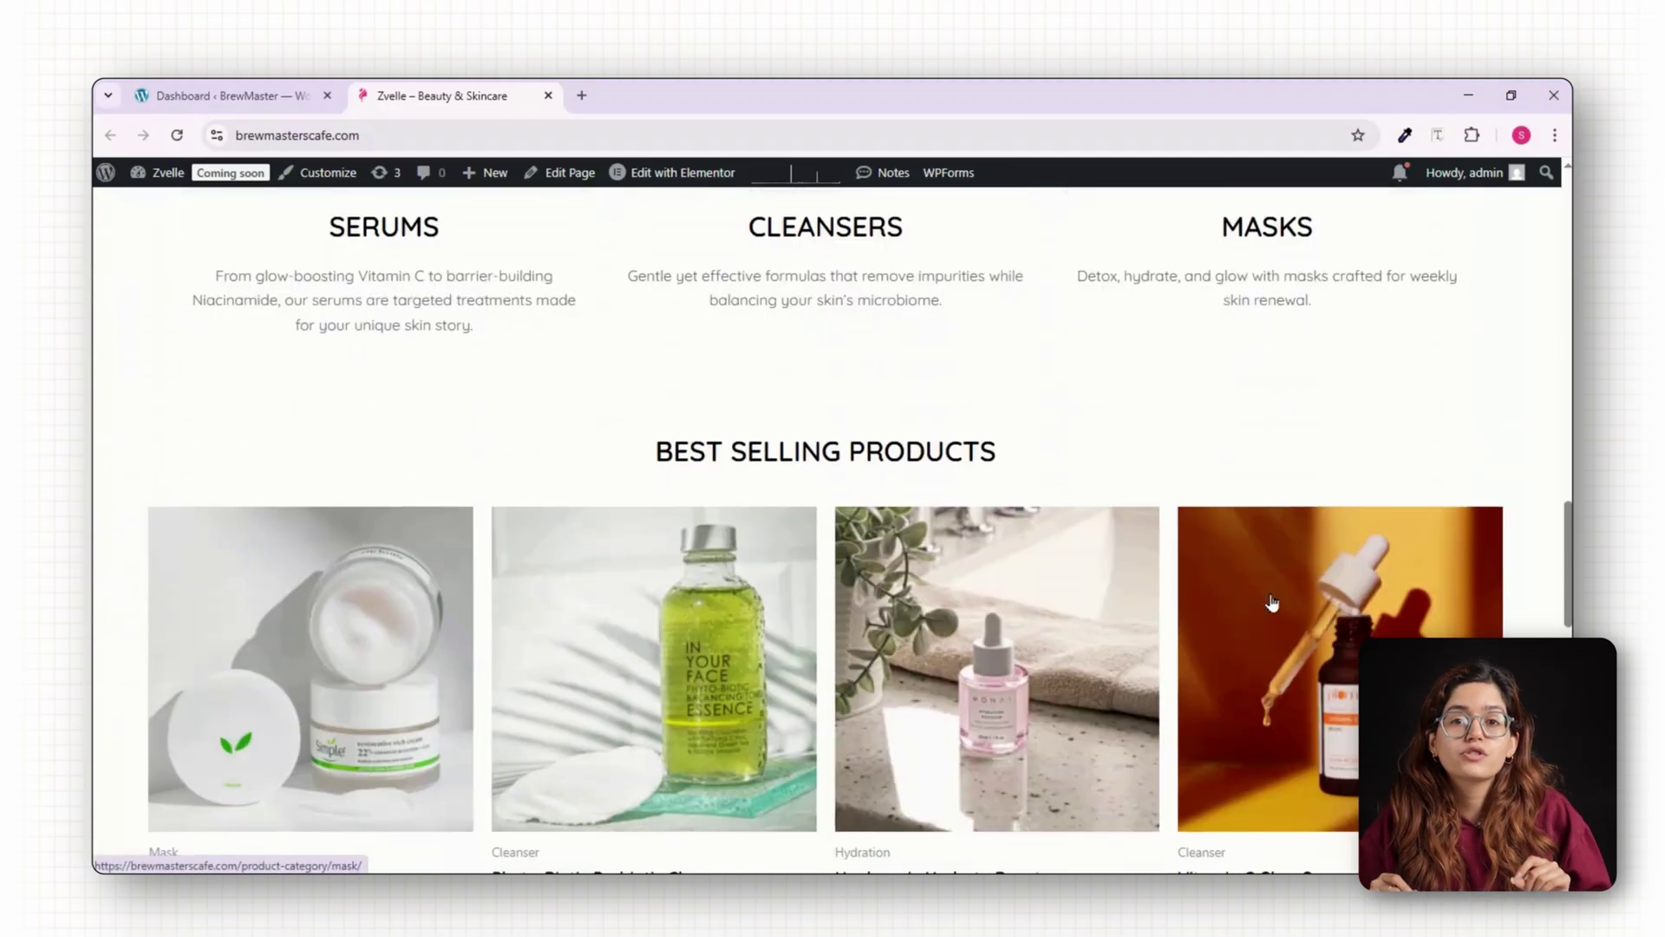
pyautogui.scroll(-11, 1271, 601)
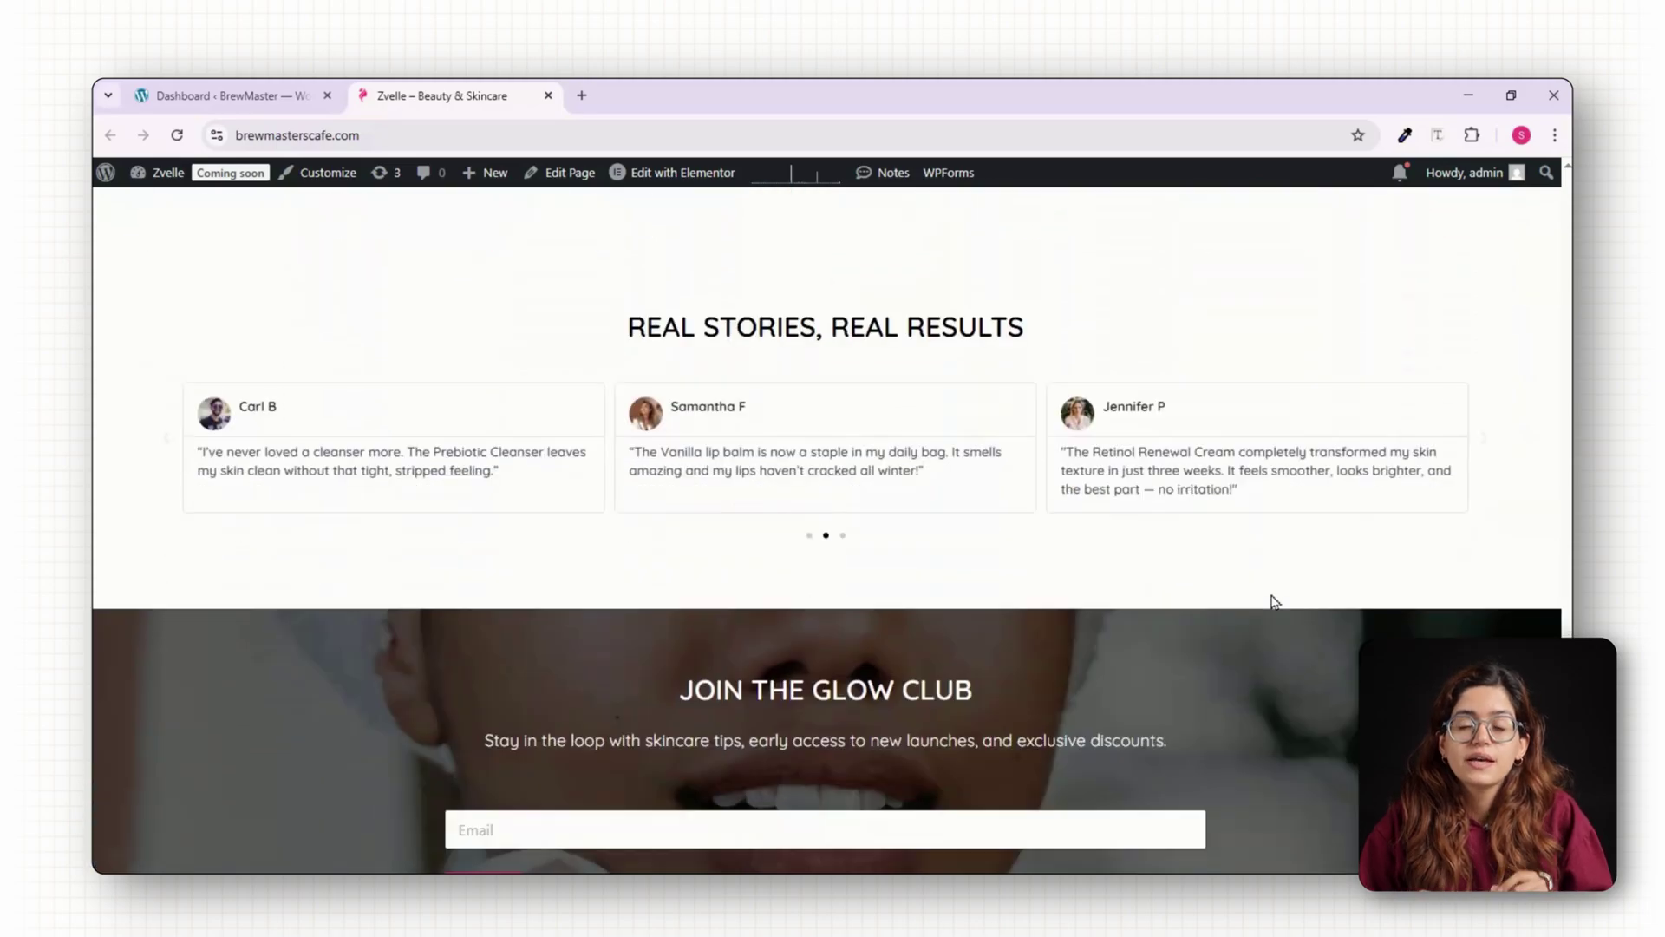
pyautogui.scroll(-4, 1270, 599)
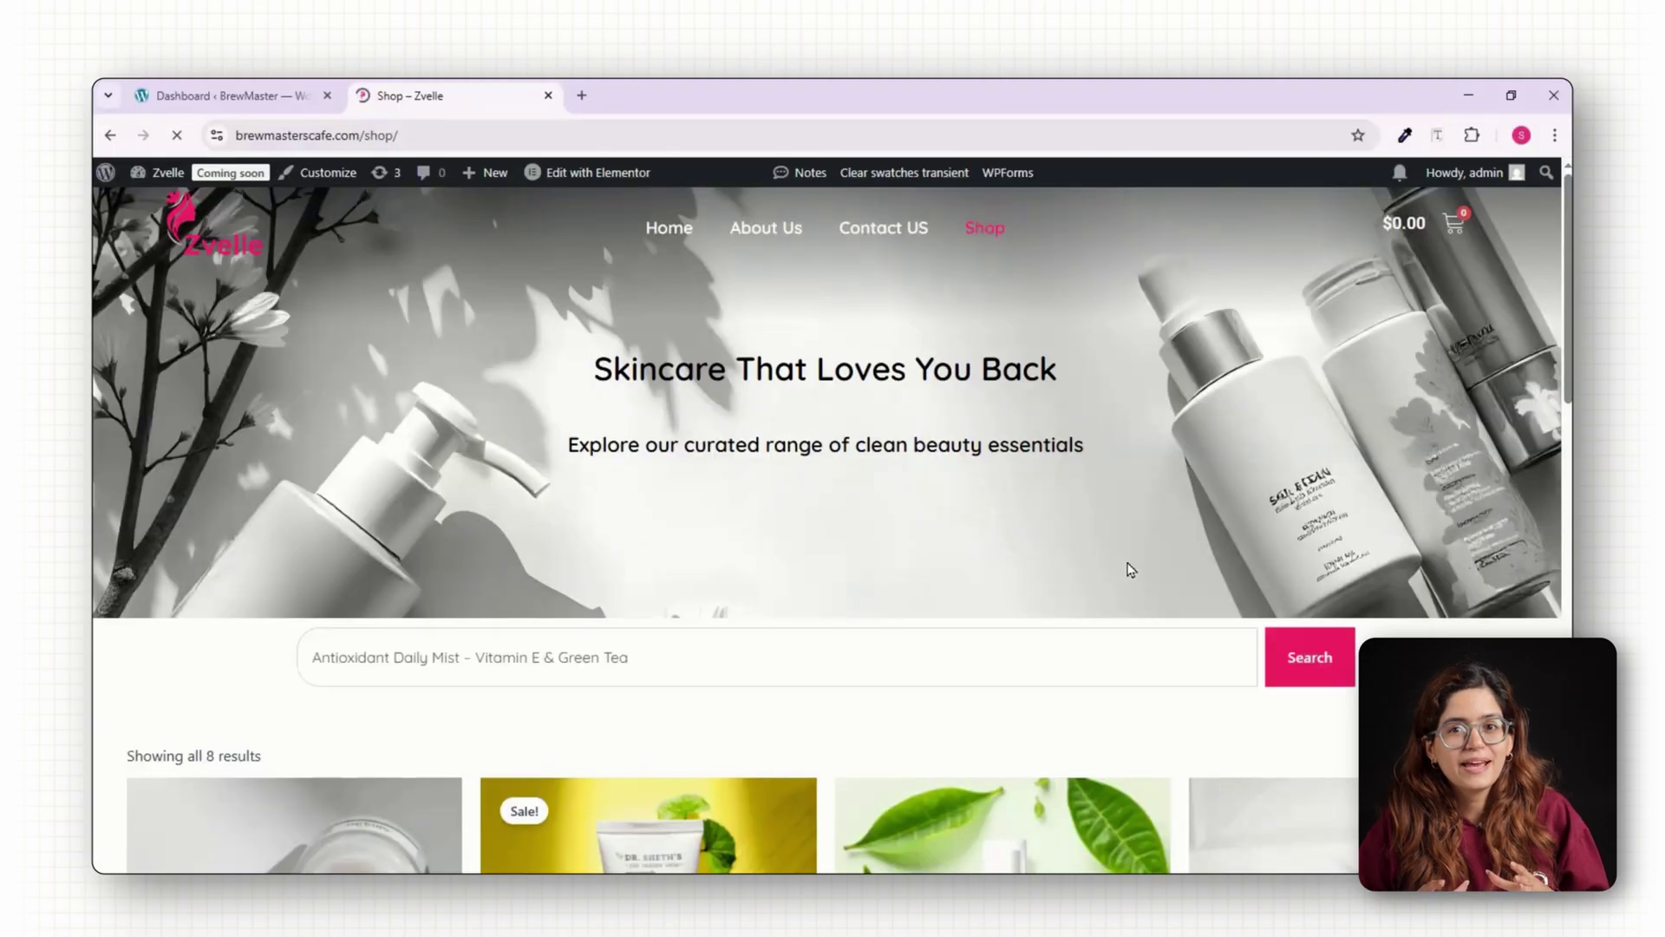
pyautogui.scroll(-10, 1128, 564)
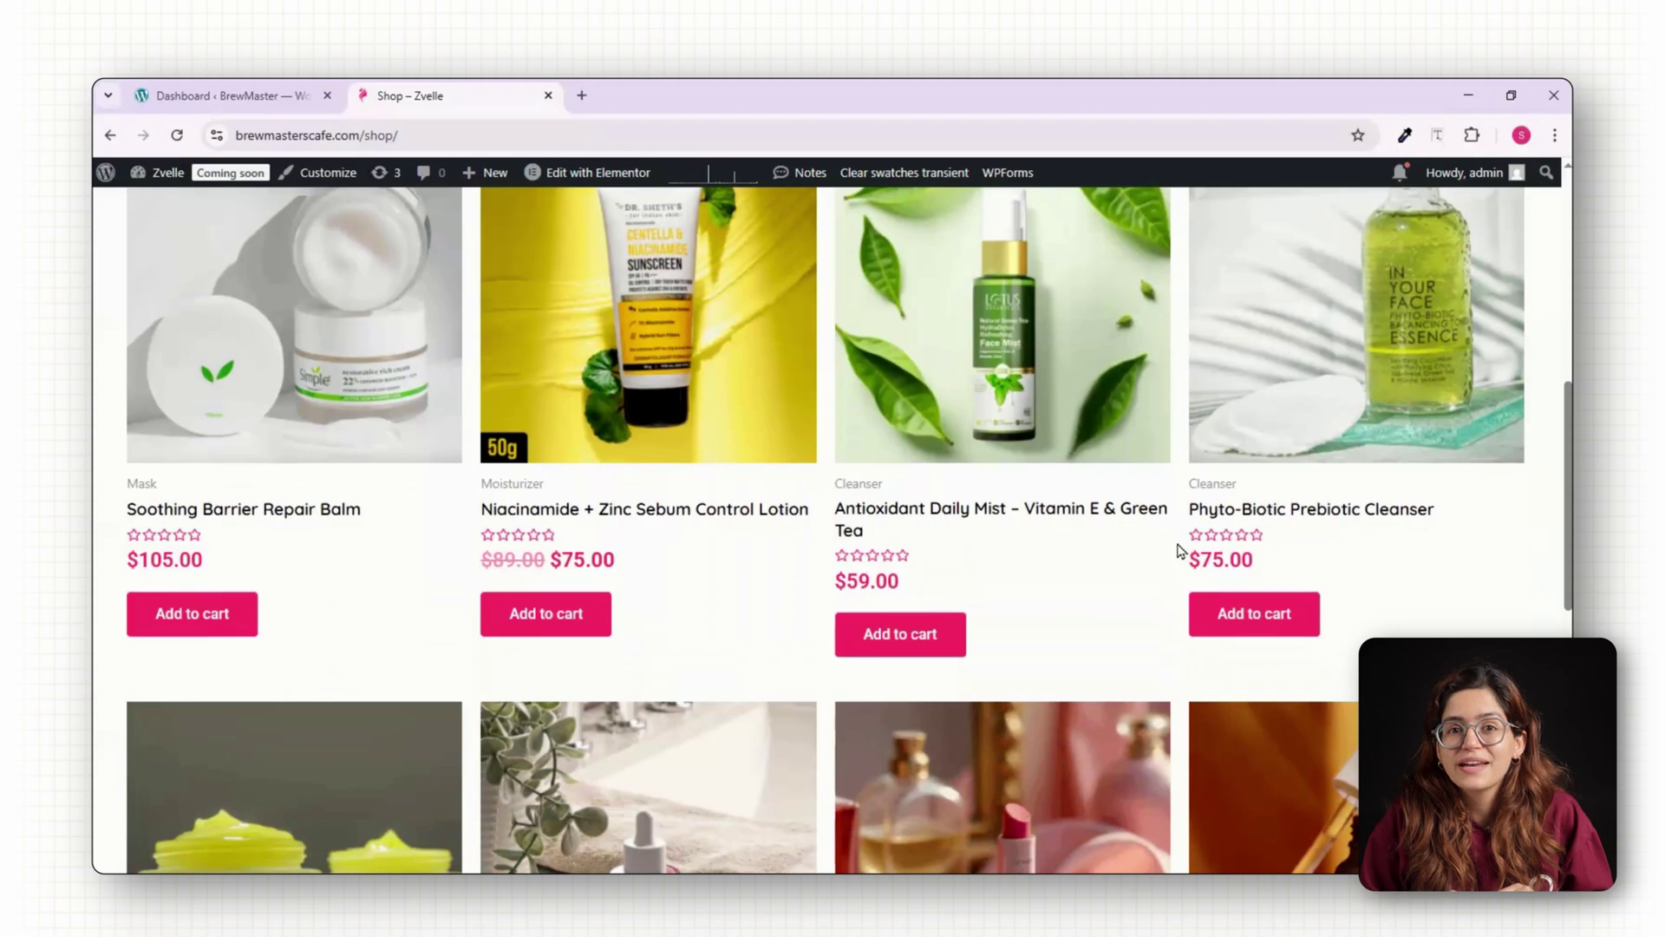
pyautogui.scroll(-8, 1180, 607)
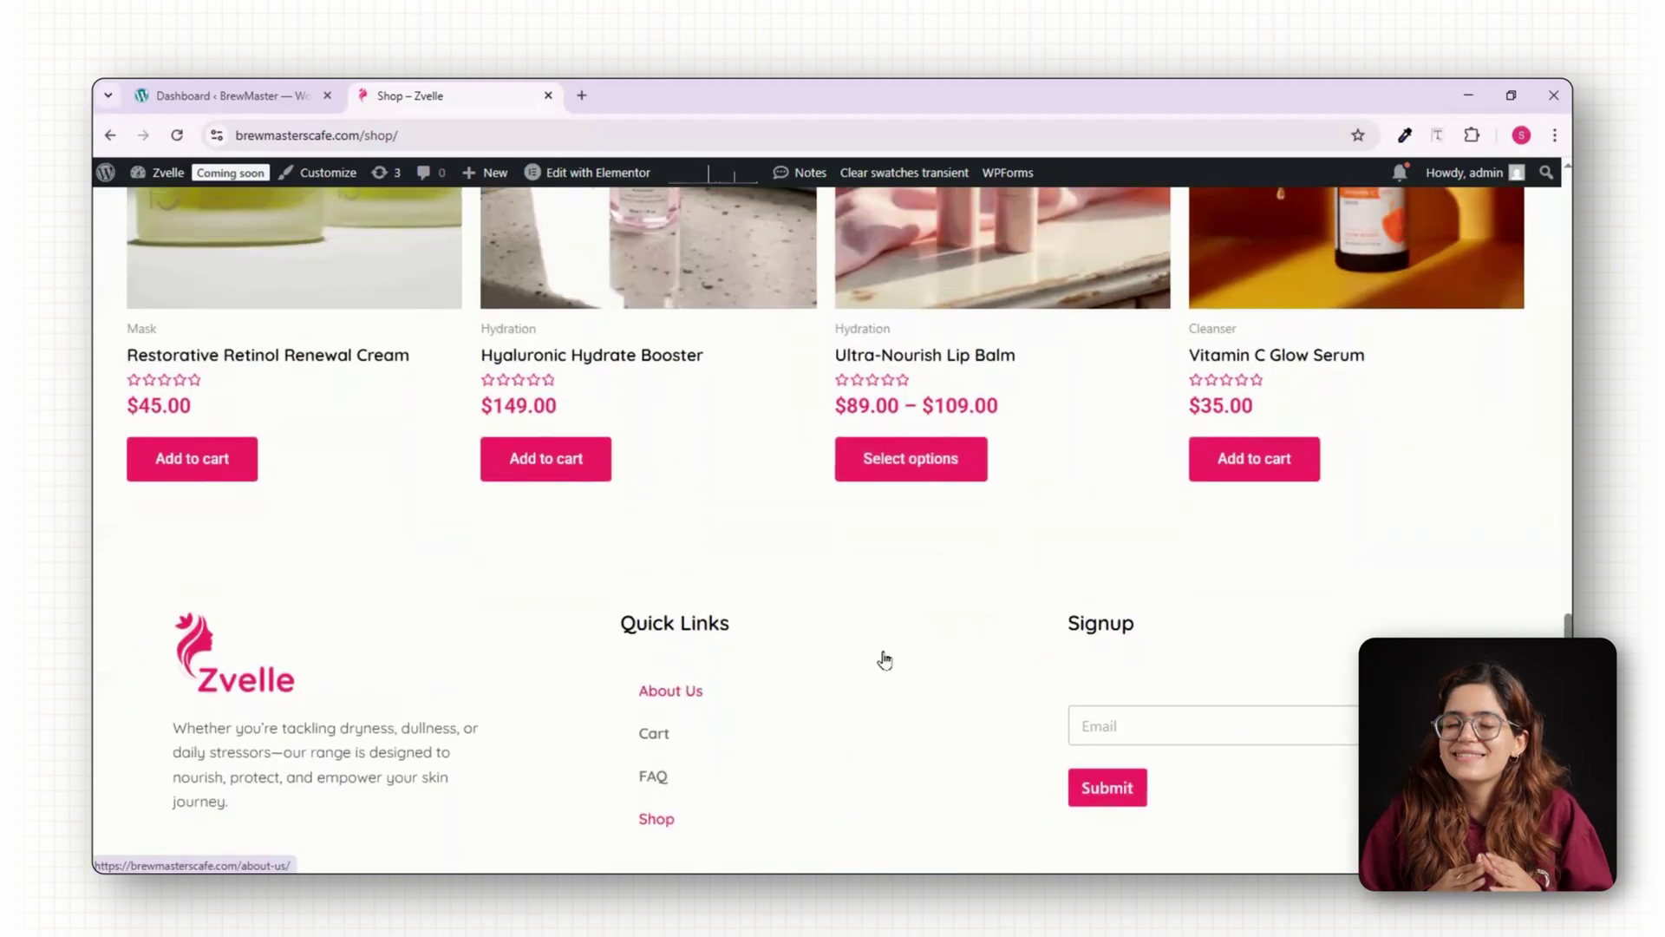